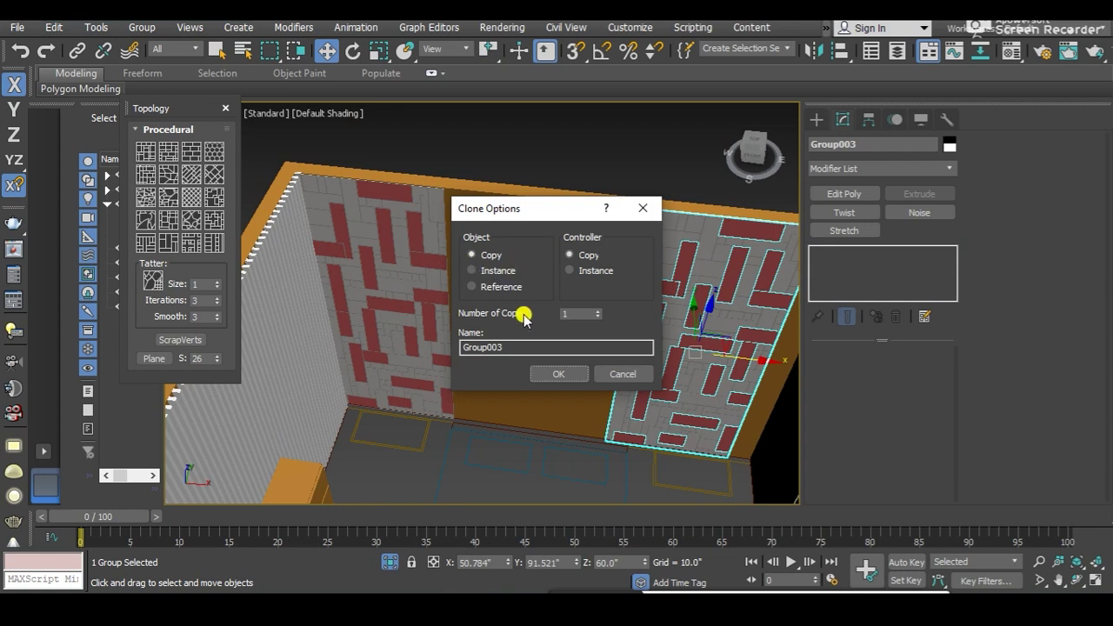
Step: Clone the pink-patterned tile panel as a Copy and move it along X beside the orange panel
{"action": "left_click", "coordinate": [558, 374]}
{"action": "middle_click_drag", "start_coordinate": [565, 376], "coordinate": [626, 339], "text": "alt"}
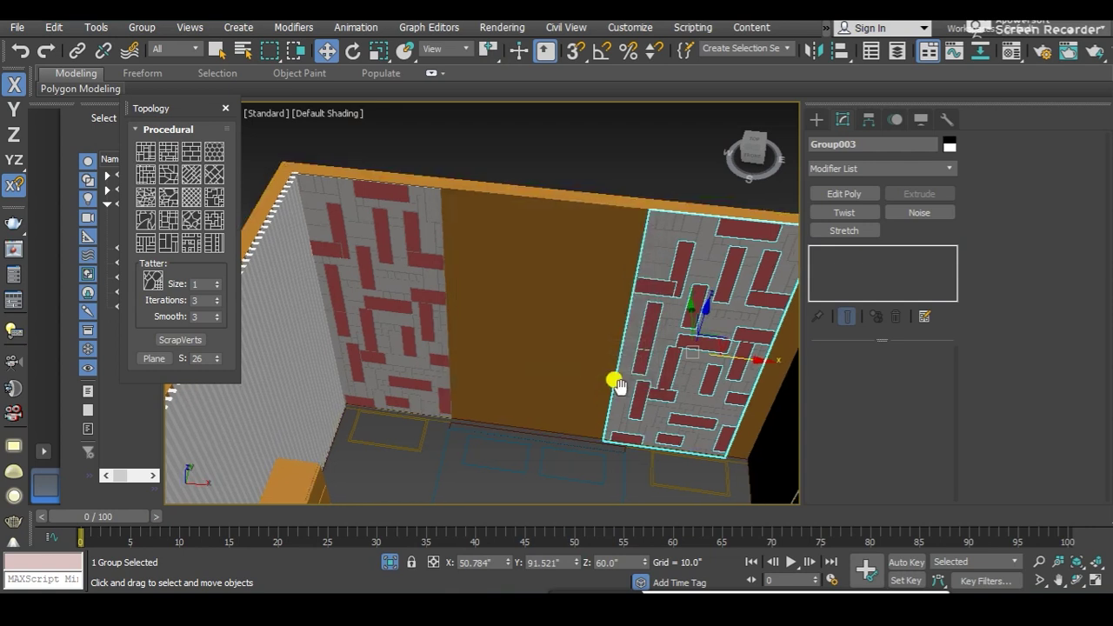
{"action": "mouse_move", "coordinate": [671, 325]}
{"action": "left_mouse_down"}
{"action": "mouse_move", "coordinate": [700, 326]}
{"action": "mouse_move", "coordinate": [690, 318]}
{"action": "left_mouse_up"}
{"action": "middle_click_drag", "start_coordinate": [568, 340], "coordinate": [550, 294], "text": "alt"}
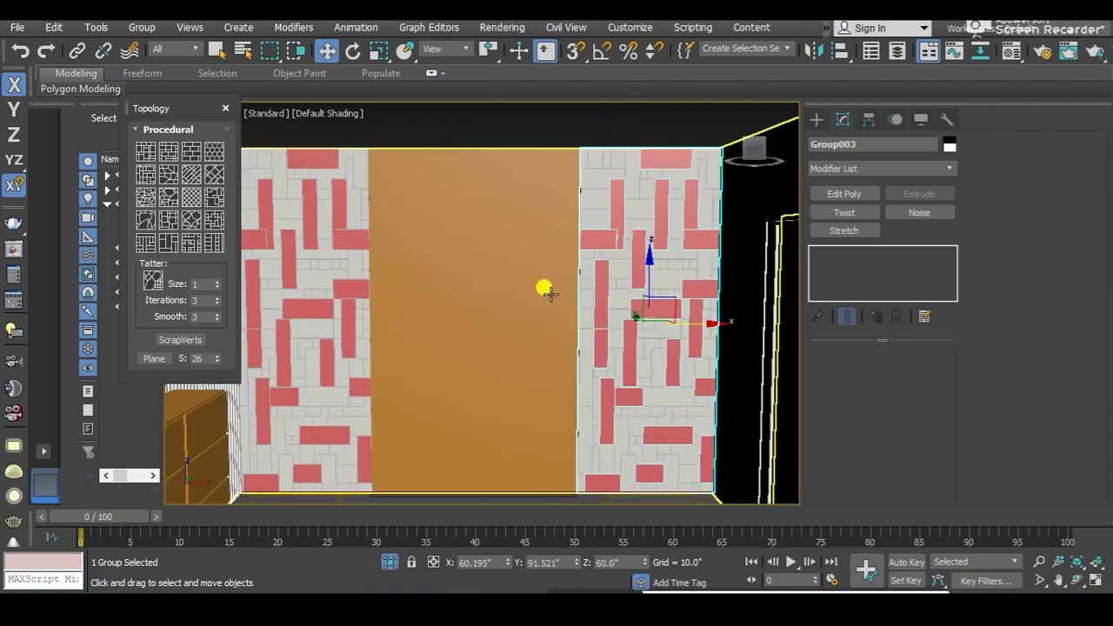
{"action": "middle_click_drag", "start_coordinate": [504, 101], "coordinate": [569, 258], "text": "alt"}
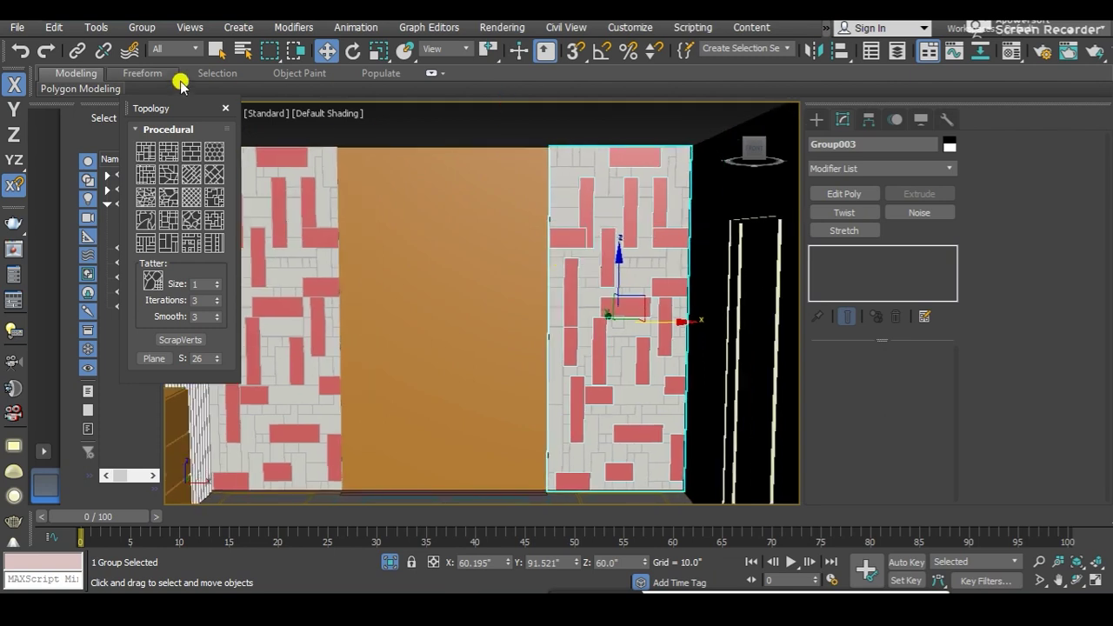
Step: Open the copied panel's group and select its pink inset pieces
{"action": "left_click", "coordinate": [143, 28]}
{"action": "left_click", "coordinate": [149, 94]}
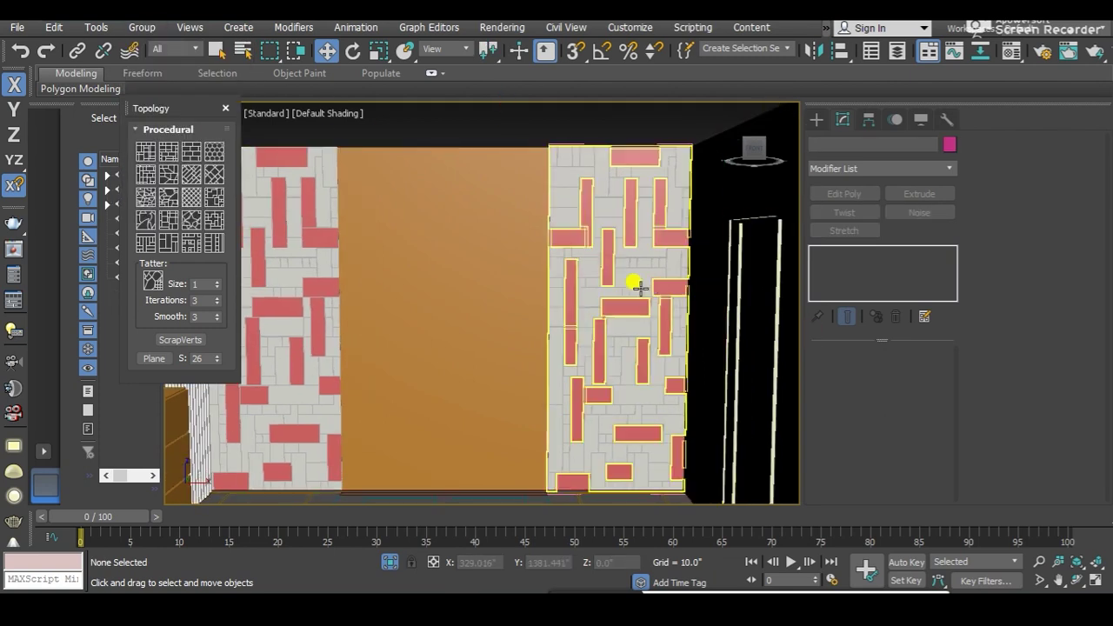
{"action": "scroll", "coordinate": [648, 290], "scroll_direction": "up", "scroll_amount": 3}
{"action": "left_click", "coordinate": [598, 260]}
Step: Assign the light grey 03 - Default material to the selected pink inset pieces
{"action": "key", "text": "m"}
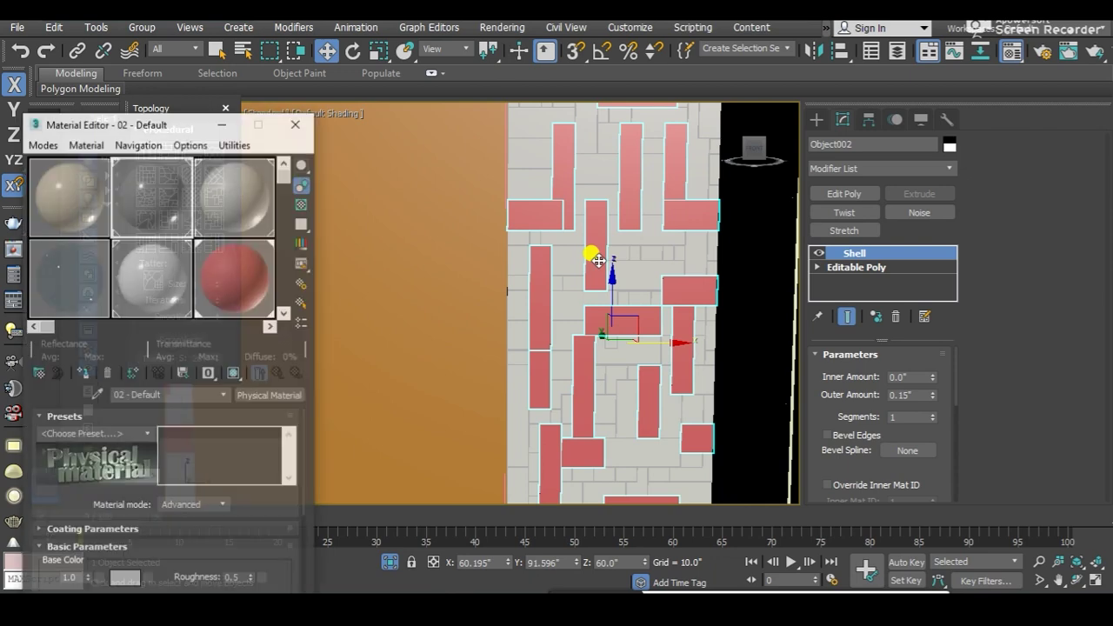
{"action": "left_click", "coordinate": [200, 212]}
{"action": "left_click", "coordinate": [84, 374]}
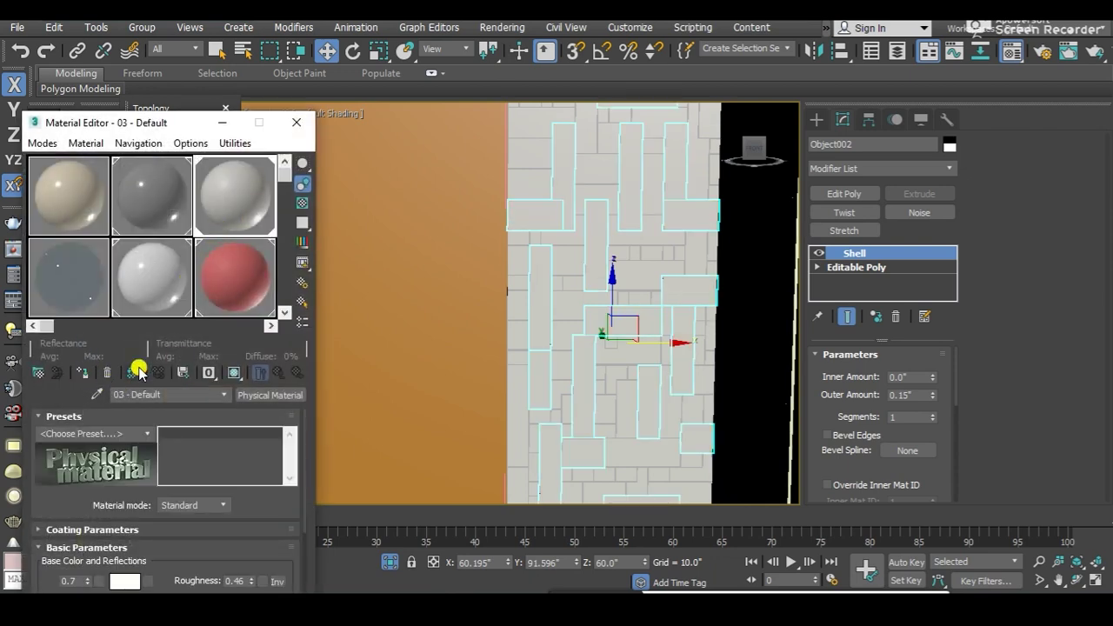
Step: Close the tiled panel's group again, then select the left maze panel
{"action": "left_click", "coordinate": [597, 252]}
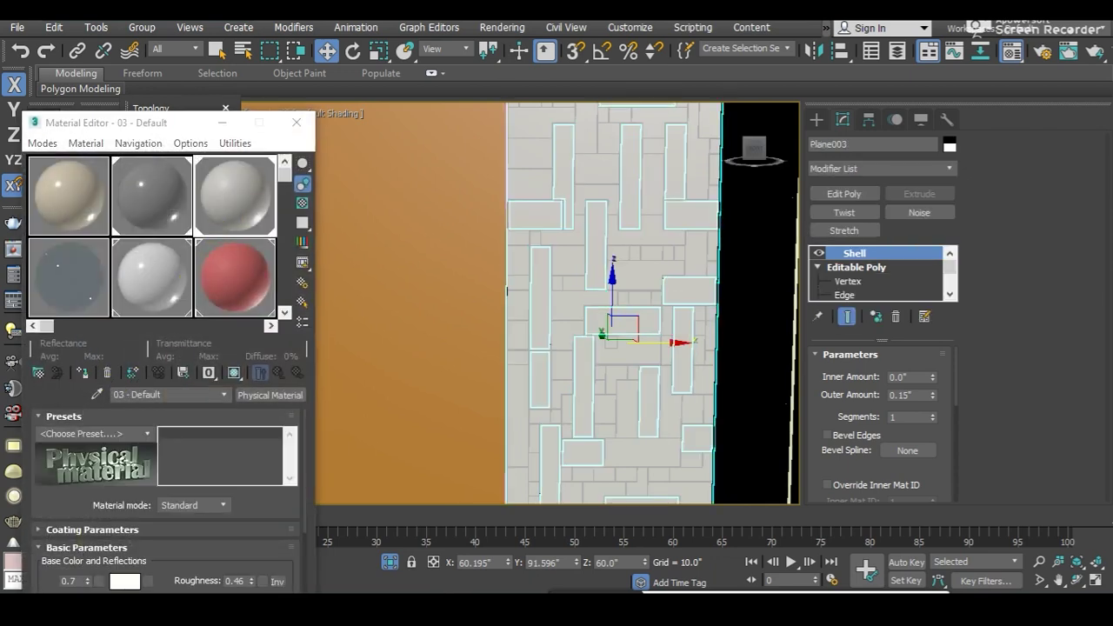
{"action": "left_click", "coordinate": [142, 27]}
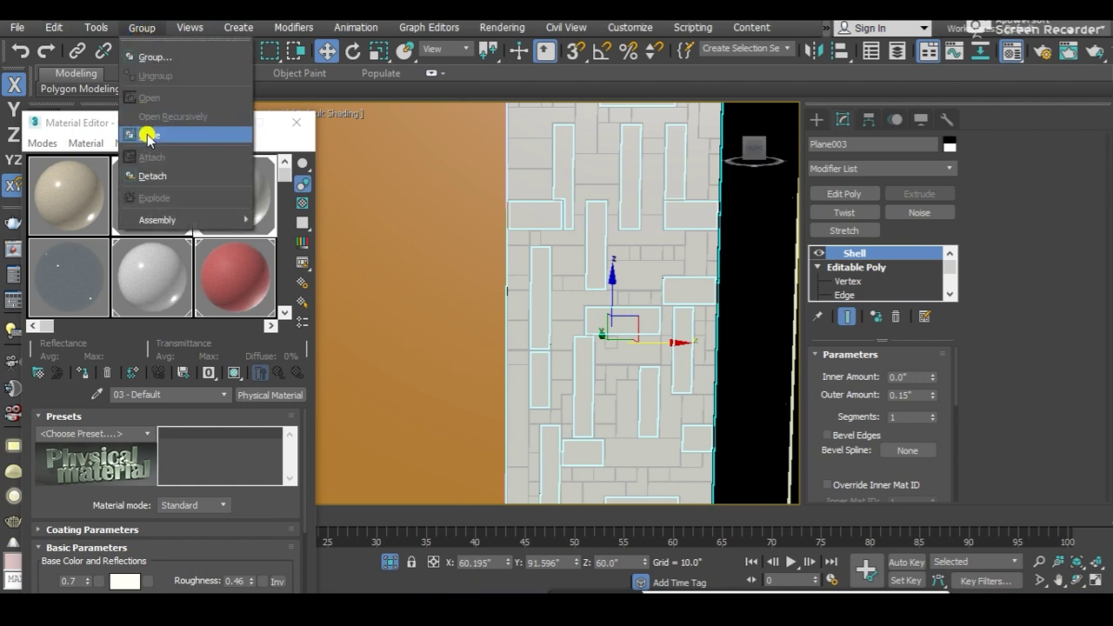
{"action": "left_click", "coordinate": [144, 134]}
{"action": "scroll", "coordinate": [626, 261], "scroll_direction": "down", "scroll_amount": 5}
{"action": "scroll", "coordinate": [626, 285], "scroll_direction": "up", "scroll_amount": 5}
{"action": "left_click", "coordinate": [510, 199]}
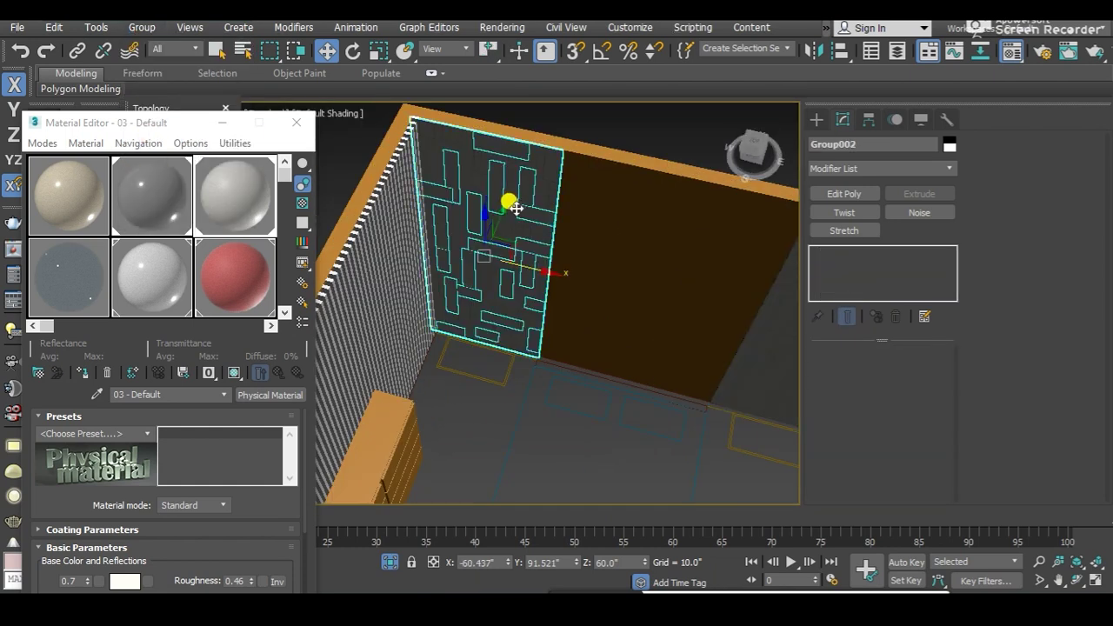
{"action": "scroll", "coordinate": [510, 149], "scroll_direction": "up", "scroll_amount": 2}
{"action": "scroll", "coordinate": [511, 185], "scroll_direction": "up", "scroll_amount": 2}
{"action": "scroll", "coordinate": [509, 184], "scroll_direction": "down", "scroll_amount": 1}
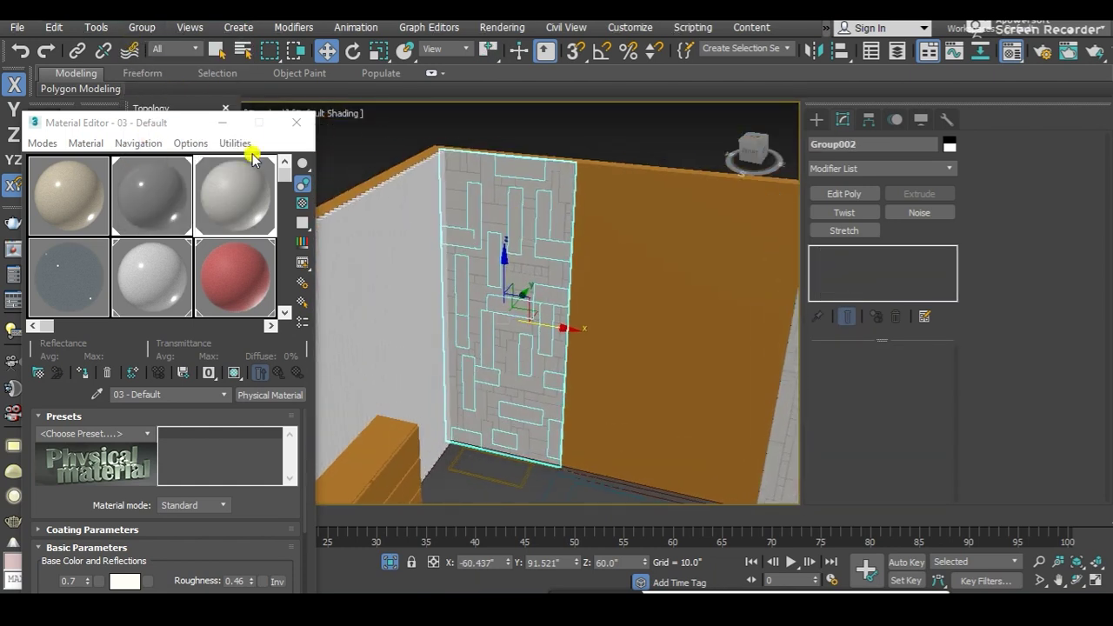
{"action": "scroll", "coordinate": [603, 146], "scroll_direction": "down", "scroll_amount": 3}
Step: Select the right maze panel and zoom in on its lower corner
{"action": "left_click", "coordinate": [594, 192]}
{"action": "scroll", "coordinate": [670, 335], "scroll_direction": "up", "scroll_amount": 3}
{"action": "left_click", "coordinate": [666, 327]}
{"action": "scroll", "coordinate": [653, 339], "scroll_direction": "up", "scroll_amount": 1}
{"action": "scroll", "coordinate": [654, 348], "scroll_direction": "up", "scroll_amount": 2}
{"action": "scroll", "coordinate": [652, 383], "scroll_direction": "up", "scroll_amount": 2}
{"action": "scroll", "coordinate": [617, 417], "scroll_direction": "up", "scroll_amount": 2}
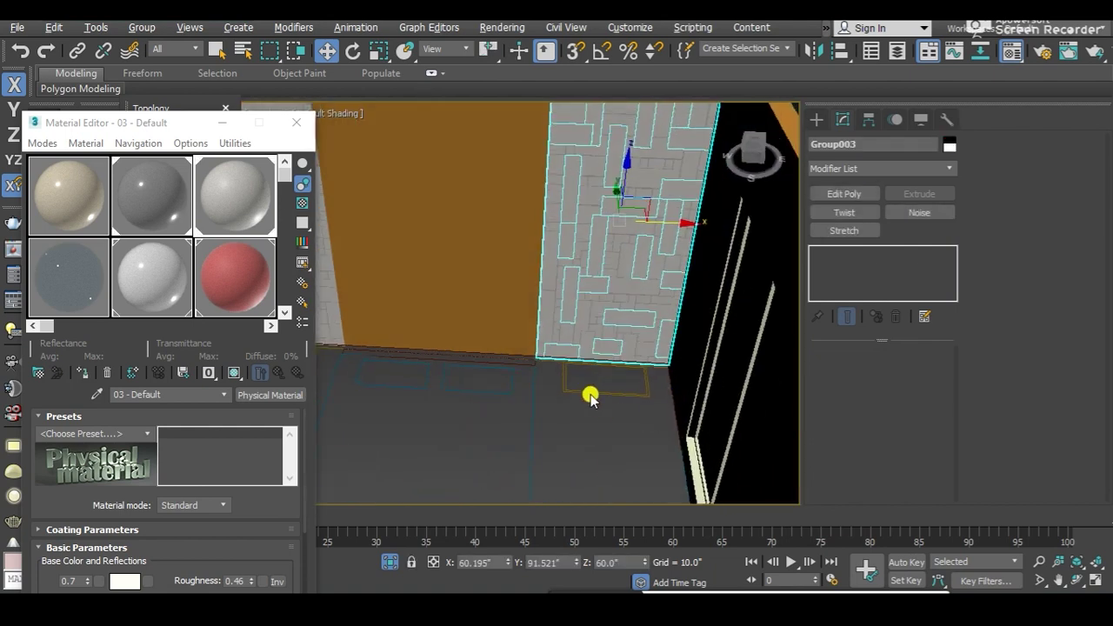
{"action": "scroll", "coordinate": [557, 365], "scroll_direction": "up", "scroll_amount": 2}
{"action": "scroll", "coordinate": [522, 343], "scroll_direction": "down", "scroll_amount": 2}
{"action": "scroll", "coordinate": [516, 356], "scroll_direction": "down", "scroll_amount": 2}
{"action": "scroll", "coordinate": [526, 357], "scroll_direction": "down", "scroll_amount": 2}
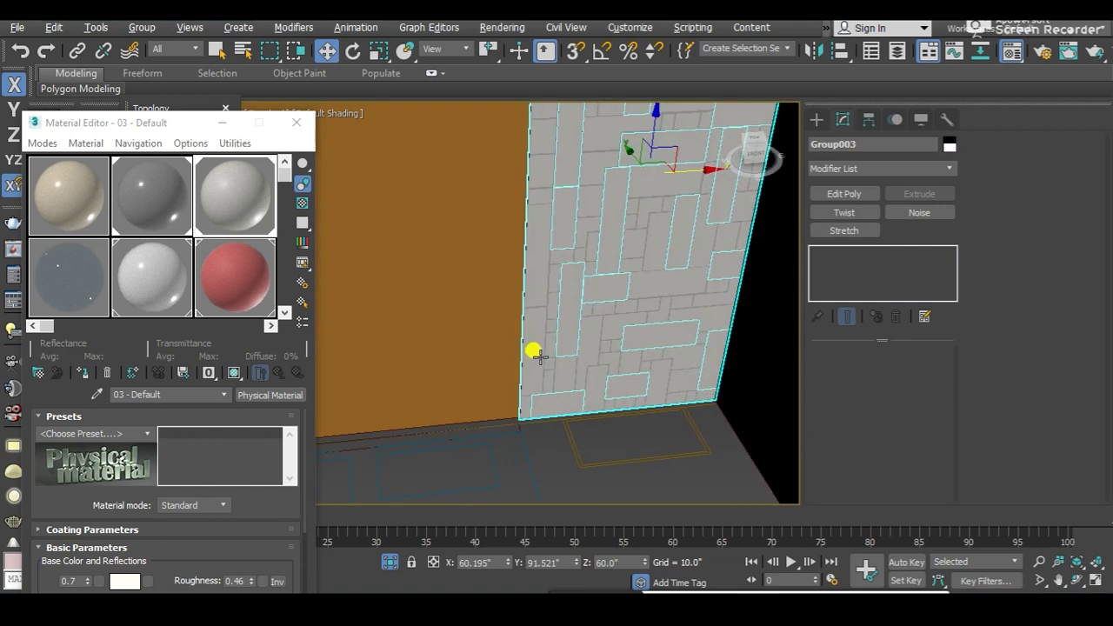
{"action": "scroll", "coordinate": [556, 383], "scroll_direction": "down", "scroll_amount": 2}
{"action": "scroll", "coordinate": [570, 374], "scroll_direction": "down", "scroll_amount": 2}
{"action": "scroll", "coordinate": [574, 409], "scroll_direction": "down", "scroll_amount": 2}
{"action": "scroll", "coordinate": [548, 426], "scroll_direction": "up", "scroll_amount": 3}
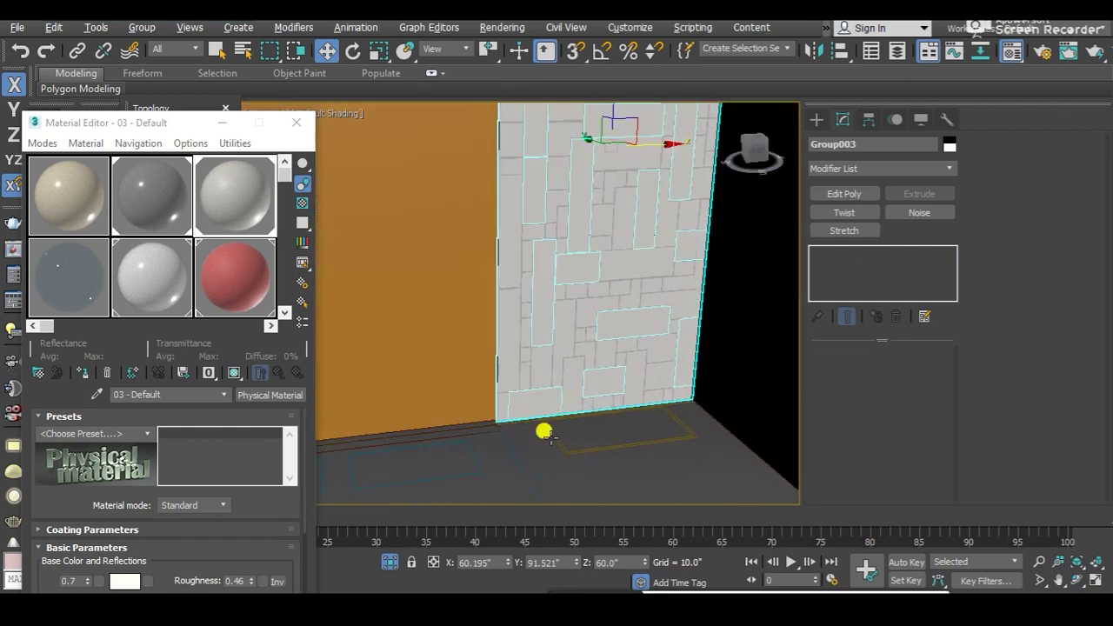
{"action": "scroll", "coordinate": [487, 417], "scroll_direction": "up", "scroll_amount": 2}
{"action": "scroll", "coordinate": [500, 396], "scroll_direction": "up", "scroll_amount": 2}
{"action": "scroll", "coordinate": [548, 382], "scroll_direction": "down", "scroll_amount": 2}
{"action": "scroll", "coordinate": [565, 356], "scroll_direction": "up", "scroll_amount": 2}
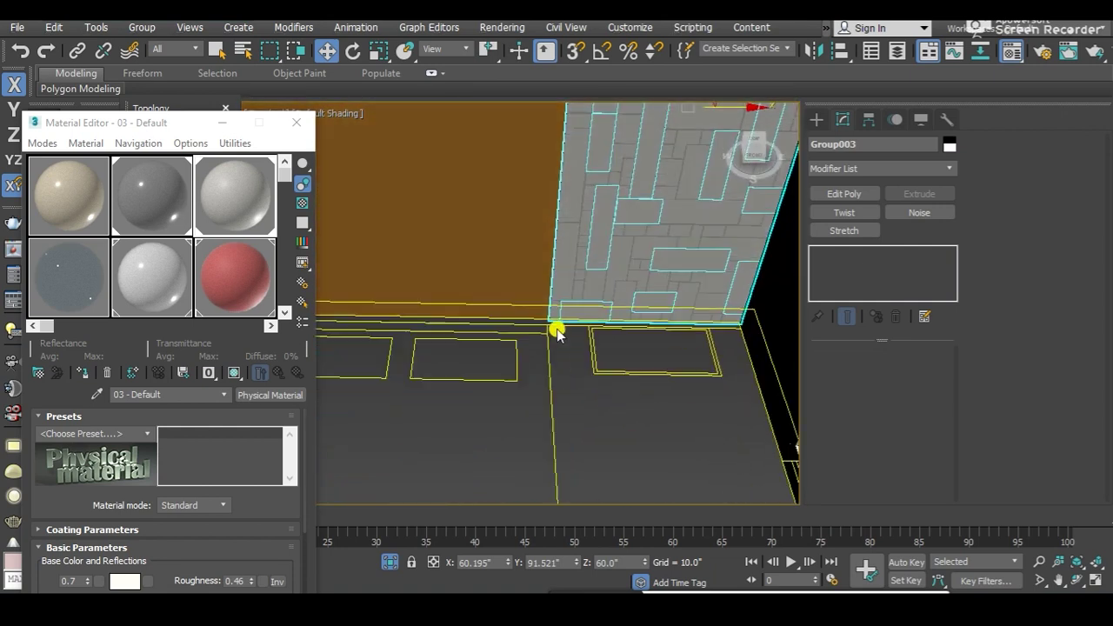
{"action": "scroll", "coordinate": [600, 313], "scroll_direction": "down", "scroll_amount": 2}
Step: Snap the right maze panel's corner flush against the orange centre panel's edge
{"action": "middle_click_drag", "start_coordinate": [718, 267], "coordinate": [670, 264], "text": "alt"}
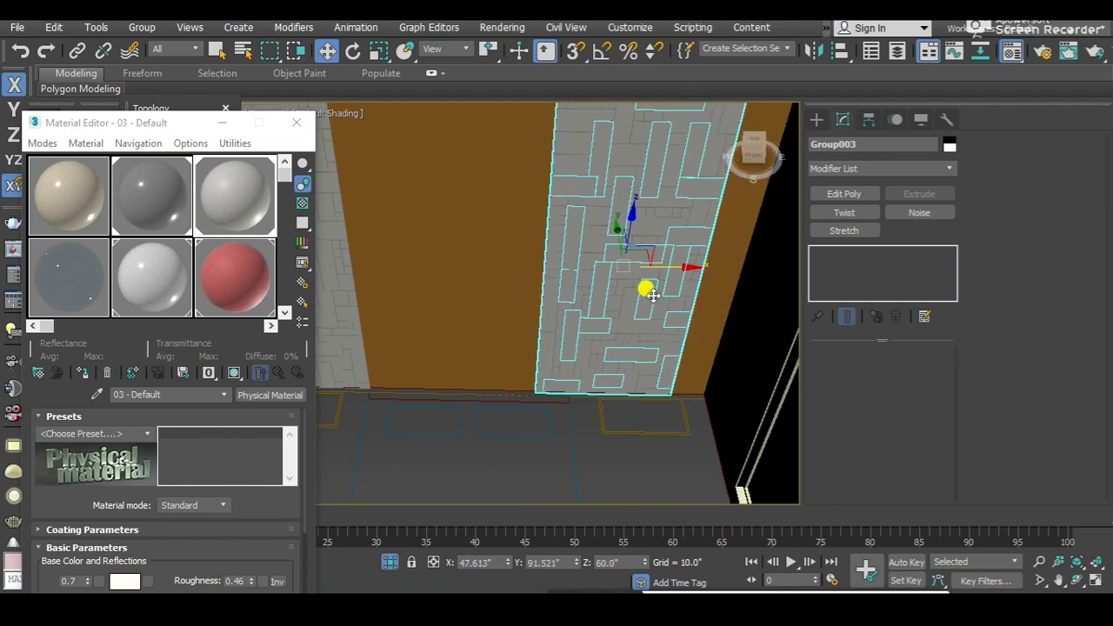
{"action": "scroll", "coordinate": [529, 392], "scroll_direction": "up", "scroll_amount": 2}
{"action": "scroll", "coordinate": [507, 424], "scroll_direction": "up", "scroll_amount": 2}
{"action": "scroll", "coordinate": [445, 416], "scroll_direction": "up", "scroll_amount": 2}
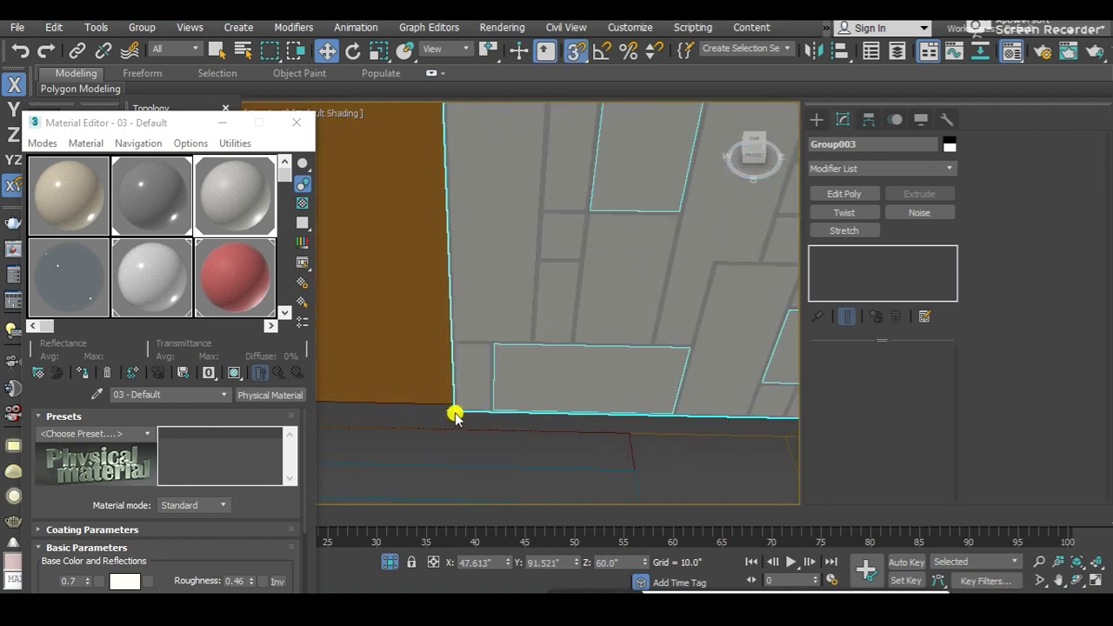
{"action": "mouse_move", "coordinate": [456, 408]}
{"action": "left_mouse_down"}
{"action": "mouse_move", "coordinate": [472, 398]}
{"action": "mouse_move", "coordinate": [678, 440]}
{"action": "mouse_move", "coordinate": [583, 401]}
{"action": "mouse_move", "coordinate": [534, 397]}
{"action": "left_mouse_up"}
Step: Orbit to another side of the room and select the left maze panel
{"action": "scroll", "coordinate": [504, 405], "scroll_direction": "down", "scroll_amount": 3}
{"action": "scroll", "coordinate": [513, 417], "scroll_direction": "down", "scroll_amount": 2}
{"action": "scroll", "coordinate": [548, 426], "scroll_direction": "down", "scroll_amount": 3}
{"action": "mouse_move", "coordinate": [548, 427]}
{"action": "middle_mouse_down", "text": "alt"}
{"action": "mouse_move", "coordinate": [527, 368]}
{"action": "mouse_move", "coordinate": [834, 355]}
{"action": "mouse_move", "coordinate": [551, 386]}
{"action": "mouse_move", "coordinate": [529, 343]}
{"action": "mouse_move", "coordinate": [536, 385]}
{"action": "mouse_move", "coordinate": [608, 315]}
{"action": "mouse_move", "coordinate": [583, 312]}
{"action": "mouse_move", "coordinate": [651, 328]}
{"action": "middle_mouse_up", "text": "alt"}
{"action": "left_click", "coordinate": [529, 343]}
{"action": "scroll", "coordinate": [556, 427], "scroll_direction": "up", "scroll_amount": 5}
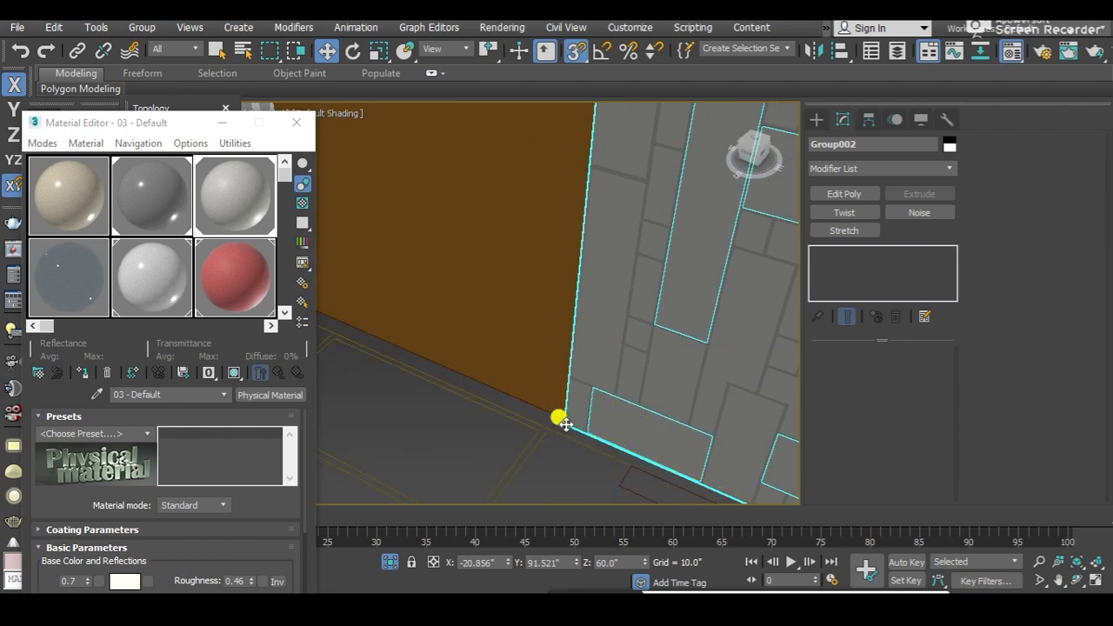
Step: Select Group002 and view the whole left maze panel
{"action": "left_click", "coordinate": [548, 419]}
{"action": "left_click", "coordinate": [561, 397]}
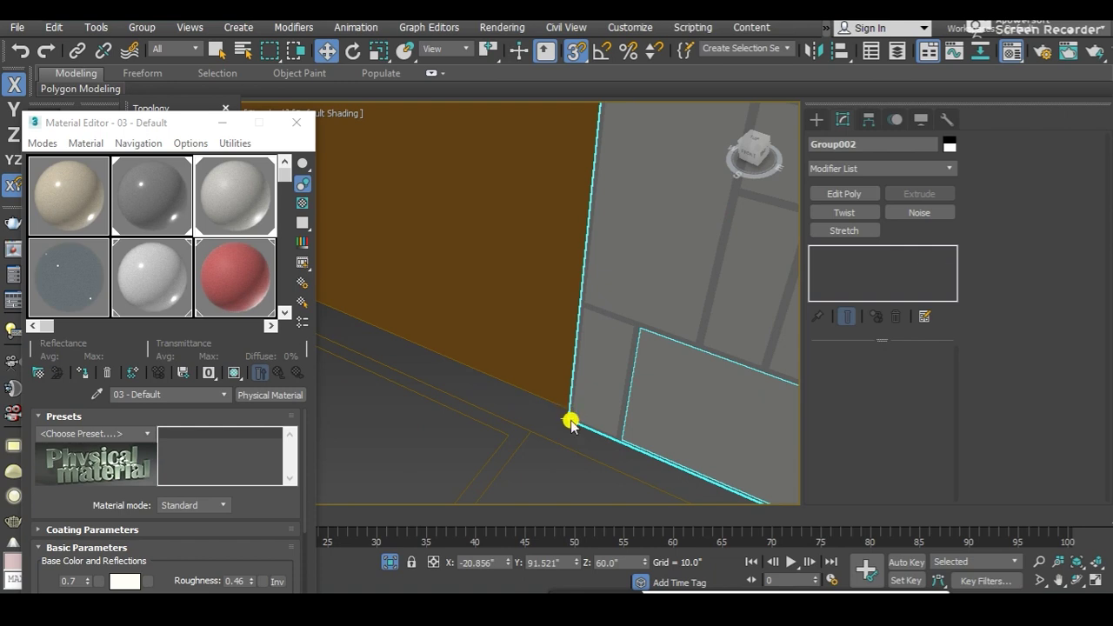
{"action": "scroll", "coordinate": [570, 424], "scroll_direction": "down", "scroll_amount": 5}
{"action": "mouse_move", "coordinate": [574, 438]}
{"action": "middle_mouse_down", "text": "alt"}
{"action": "mouse_move", "coordinate": [551, 350]}
{"action": "mouse_move", "coordinate": [603, 309]}
{"action": "middle_mouse_up", "text": "alt"}
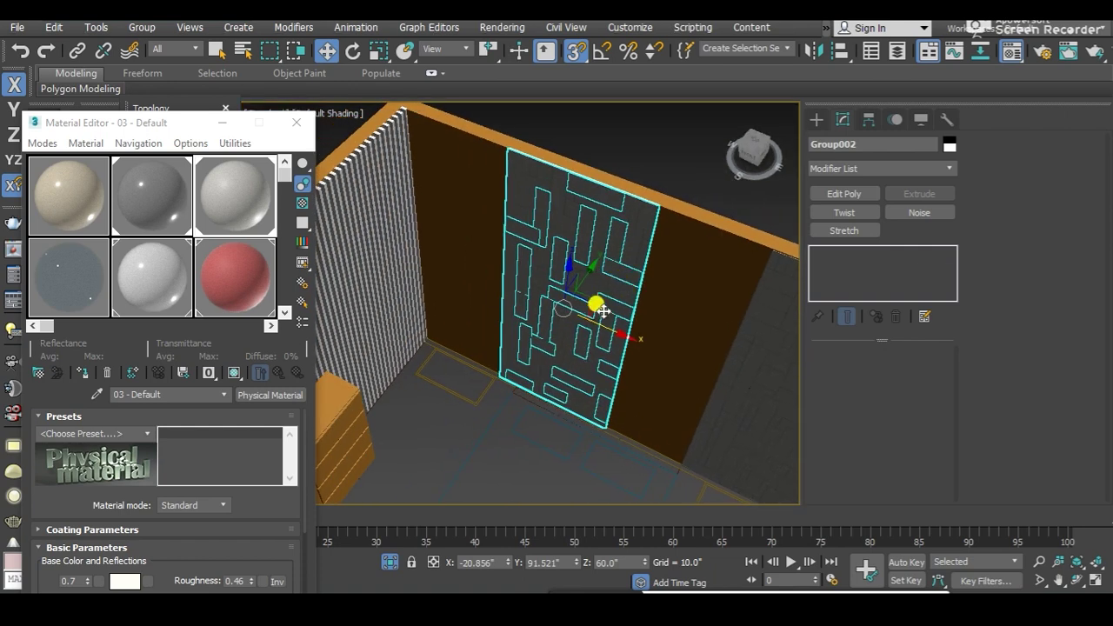
{"action": "scroll", "coordinate": [609, 318], "scroll_direction": "up", "scroll_amount": 2}
{"action": "scroll", "coordinate": [547, 392], "scroll_direction": "up", "scroll_amount": 3}
{"action": "scroll", "coordinate": [535, 392], "scroll_direction": "up", "scroll_amount": 2}
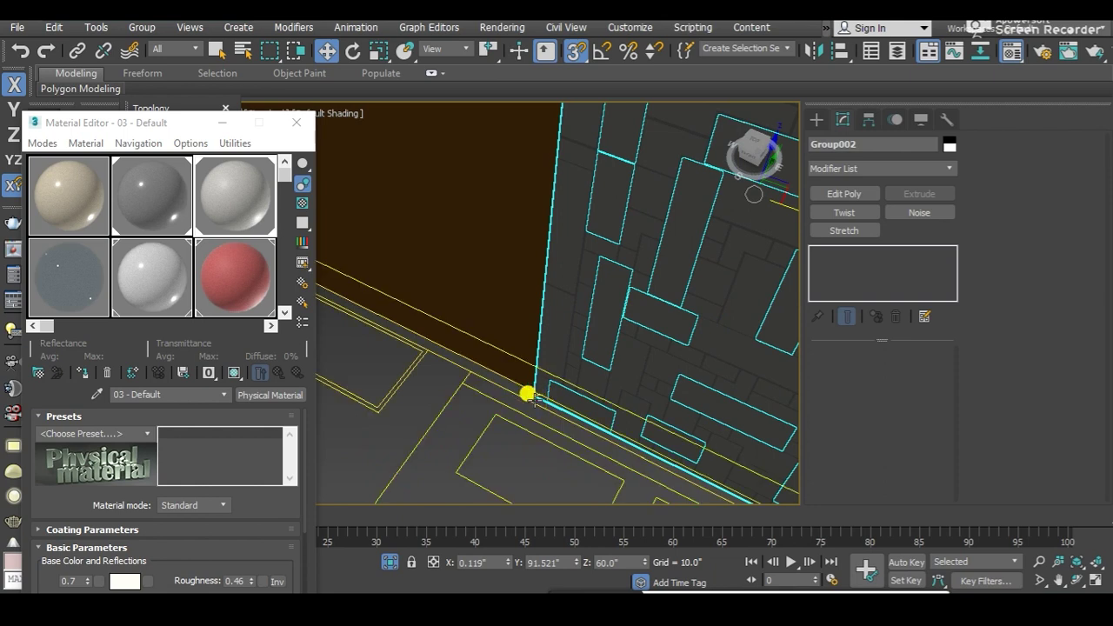
Step: Inspect where the maze panels meet the floor at the striped wall corner
{"action": "mouse_move", "coordinate": [538, 394]}
{"action": "middle_mouse_down", "text": "alt"}
{"action": "mouse_move", "coordinate": [427, 355]}
{"action": "mouse_move", "coordinate": [405, 322]}
{"action": "mouse_move", "coordinate": [665, 402]}
{"action": "mouse_move", "coordinate": [467, 339]}
{"action": "mouse_move", "coordinate": [571, 356]}
{"action": "mouse_move", "coordinate": [599, 417]}
{"action": "middle_mouse_up", "text": "alt"}
{"action": "scroll", "coordinate": [678, 427], "scroll_direction": "up", "scroll_amount": 2}
{"action": "scroll", "coordinate": [666, 420], "scroll_direction": "up", "scroll_amount": 2}
{"action": "scroll", "coordinate": [648, 427], "scroll_direction": "up", "scroll_amount": 1}
{"action": "scroll", "coordinate": [647, 416], "scroll_direction": "down", "scroll_amount": 2}
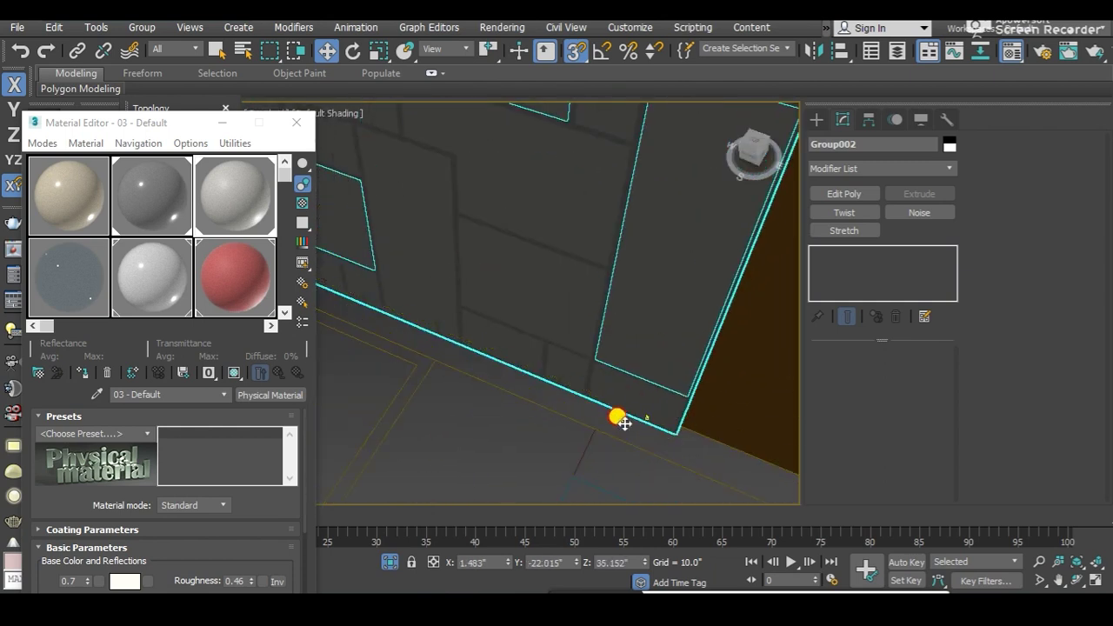
{"action": "scroll", "coordinate": [620, 417], "scroll_direction": "down", "scroll_amount": 2}
{"action": "scroll", "coordinate": [592, 423], "scroll_direction": "down", "scroll_amount": 2}
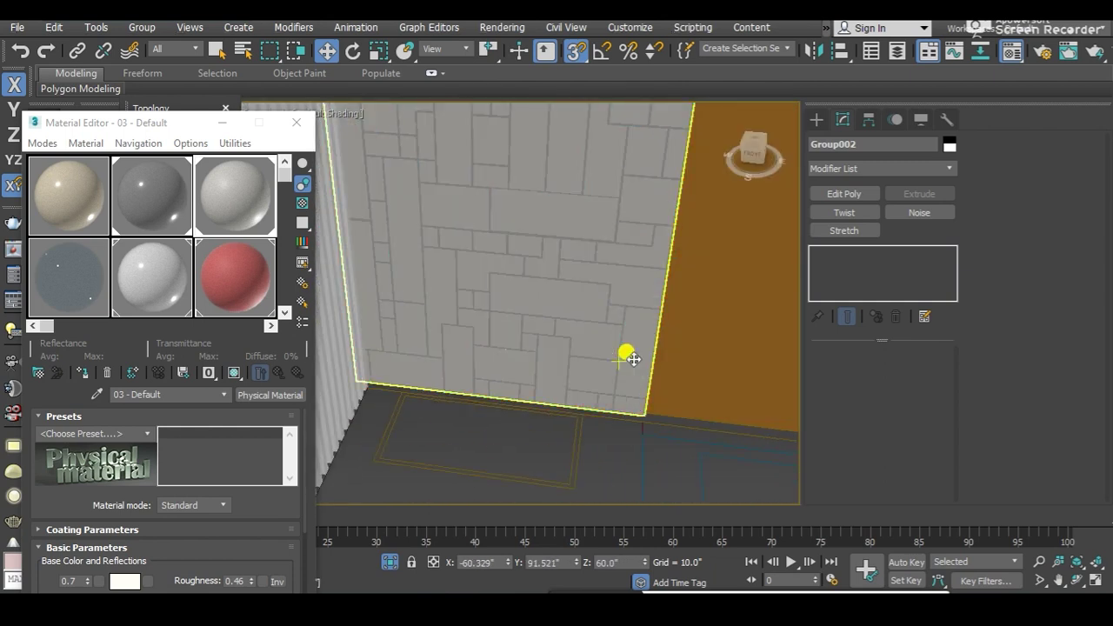
{"action": "mouse_move", "coordinate": [632, 359]}
{"action": "middle_mouse_down", "text": "alt"}
{"action": "mouse_move", "coordinate": [579, 327]}
{"action": "mouse_move", "coordinate": [574, 298]}
{"action": "mouse_move", "coordinate": [463, 391]}
{"action": "middle_mouse_up", "text": "alt"}
Step: Select Rectangle001, the orange room shell, to show its Edit Poly stack
{"action": "left_click", "coordinate": [466, 400]}
{"action": "scroll", "coordinate": [469, 407], "scroll_direction": "down", "scroll_amount": 2}
{"action": "scroll", "coordinate": [504, 420], "scroll_direction": "down", "scroll_amount": 2}
{"action": "scroll", "coordinate": [520, 405], "scroll_direction": "up", "scroll_amount": 1}
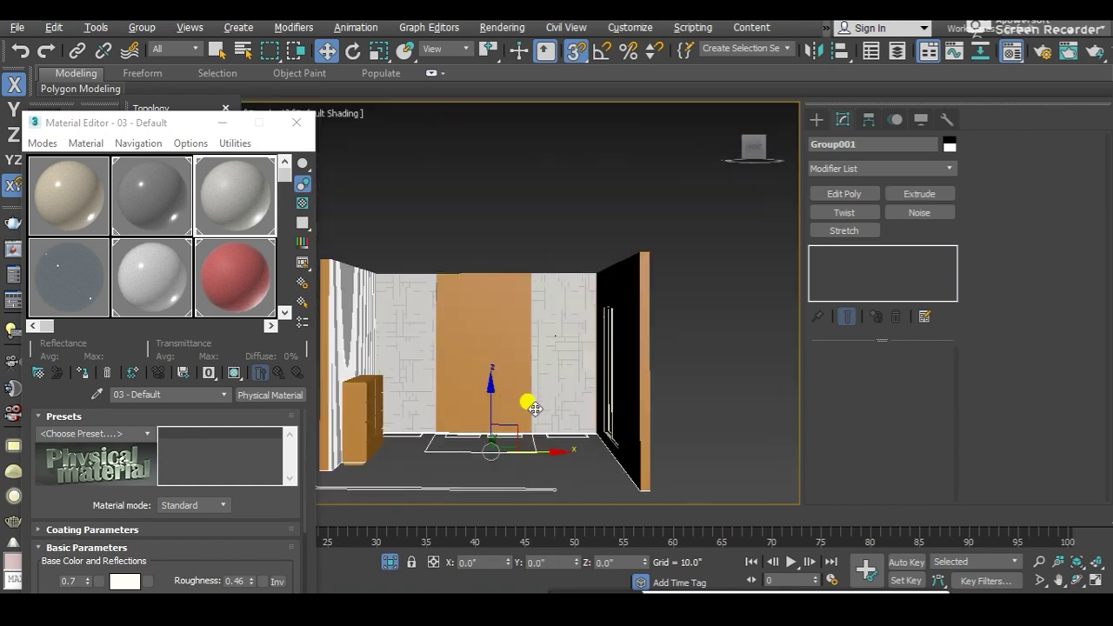
{"action": "mouse_move", "coordinate": [534, 422]}
{"action": "middle_mouse_down", "text": "alt"}
{"action": "mouse_move", "coordinate": [513, 412]}
{"action": "mouse_move", "coordinate": [522, 380]}
{"action": "mouse_move", "coordinate": [500, 422]}
{"action": "mouse_move", "coordinate": [512, 433]}
{"action": "mouse_move", "coordinate": [489, 443]}
{"action": "middle_mouse_up", "text": "alt"}
{"action": "scroll", "coordinate": [435, 340], "scroll_direction": "up", "scroll_amount": 5}
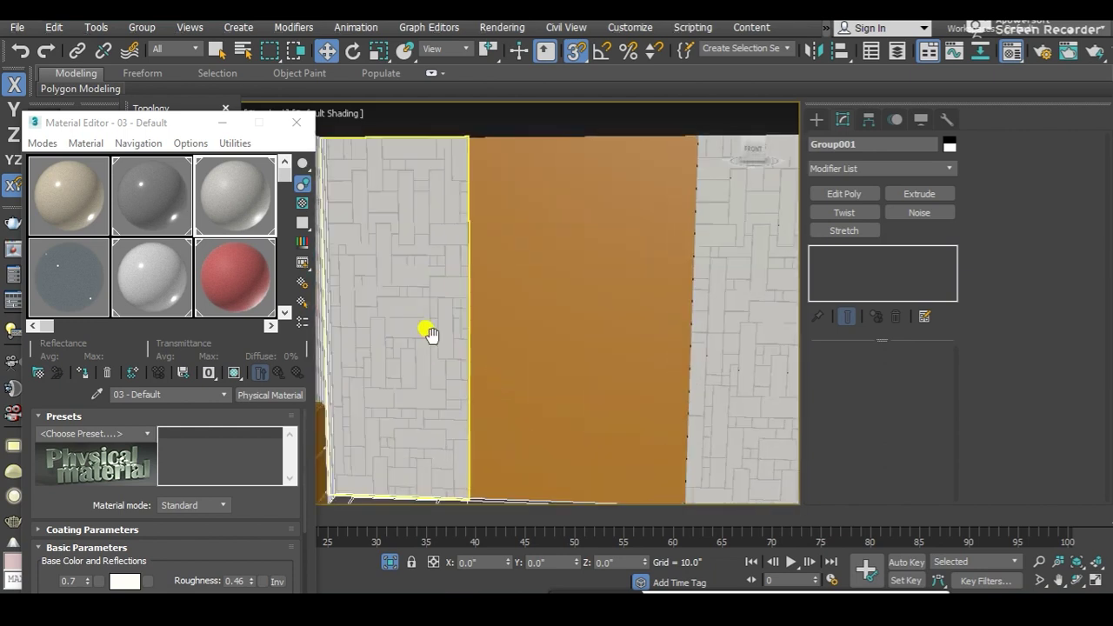
{"action": "scroll", "coordinate": [532, 327], "scroll_direction": "down", "scroll_amount": 5}
{"action": "middle_click_drag", "start_coordinate": [537, 328], "coordinate": [504, 365], "text": "alt"}
{"action": "scroll", "coordinate": [588, 266], "scroll_direction": "up", "scroll_amount": 3}
{"action": "scroll", "coordinate": [462, 311], "scroll_direction": "up", "scroll_amount": 3}
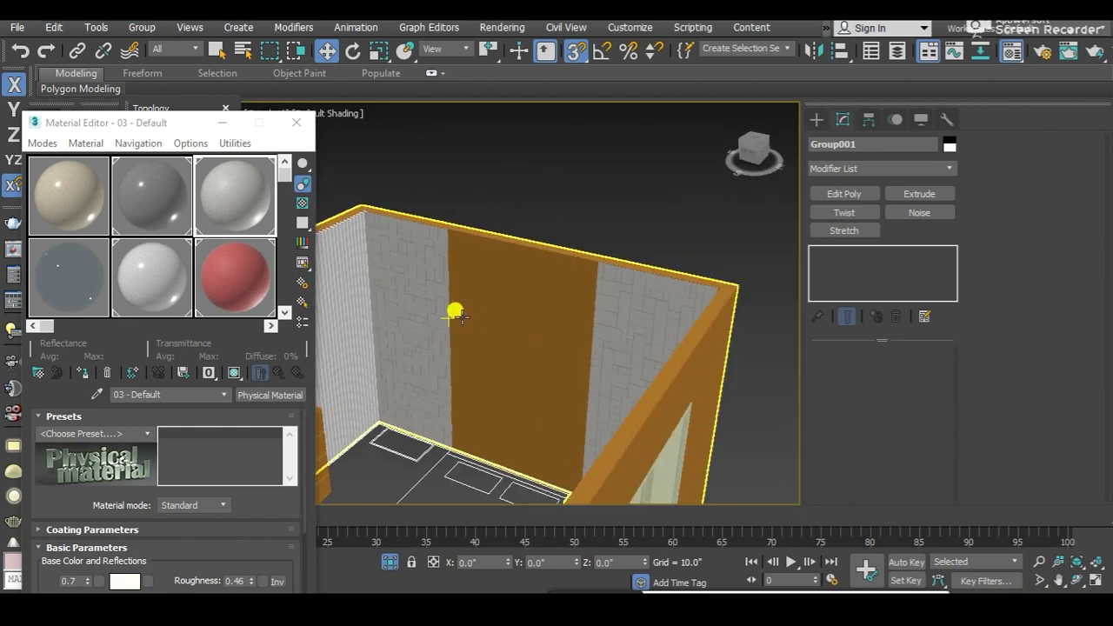
{"action": "left_click", "coordinate": [536, 291]}
{"action": "scroll", "coordinate": [522, 304], "scroll_direction": "up", "scroll_amount": 3}
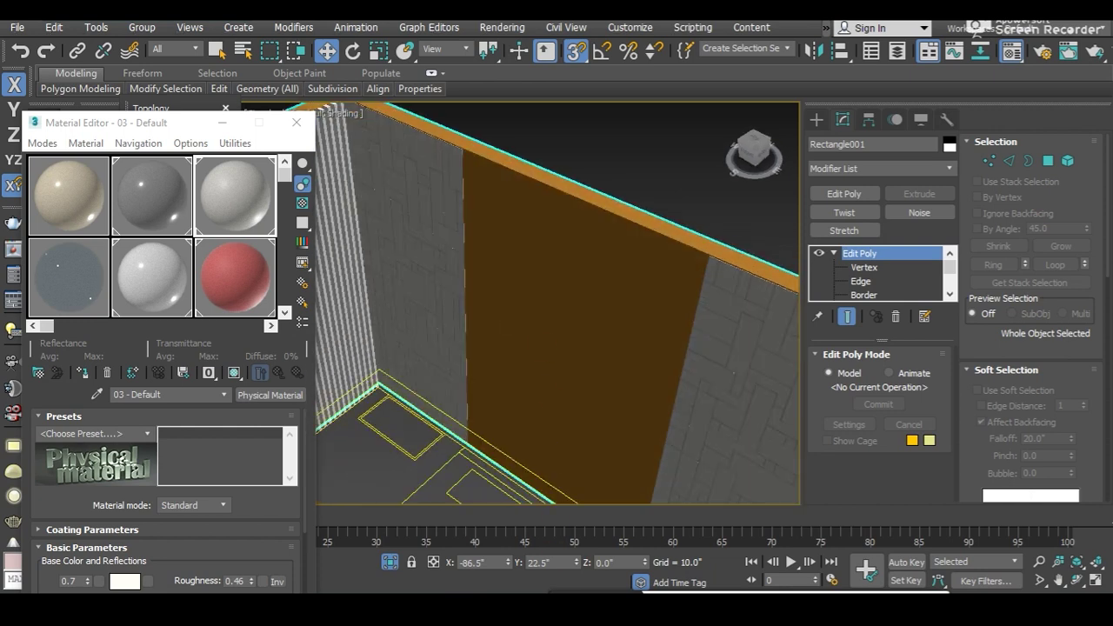
Step: Zoom around the Photos reference render's headboard wall and side panels, then orbit the room model
{"action": "scroll", "coordinate": [531, 235], "scroll_direction": "up", "scroll_amount": 2}
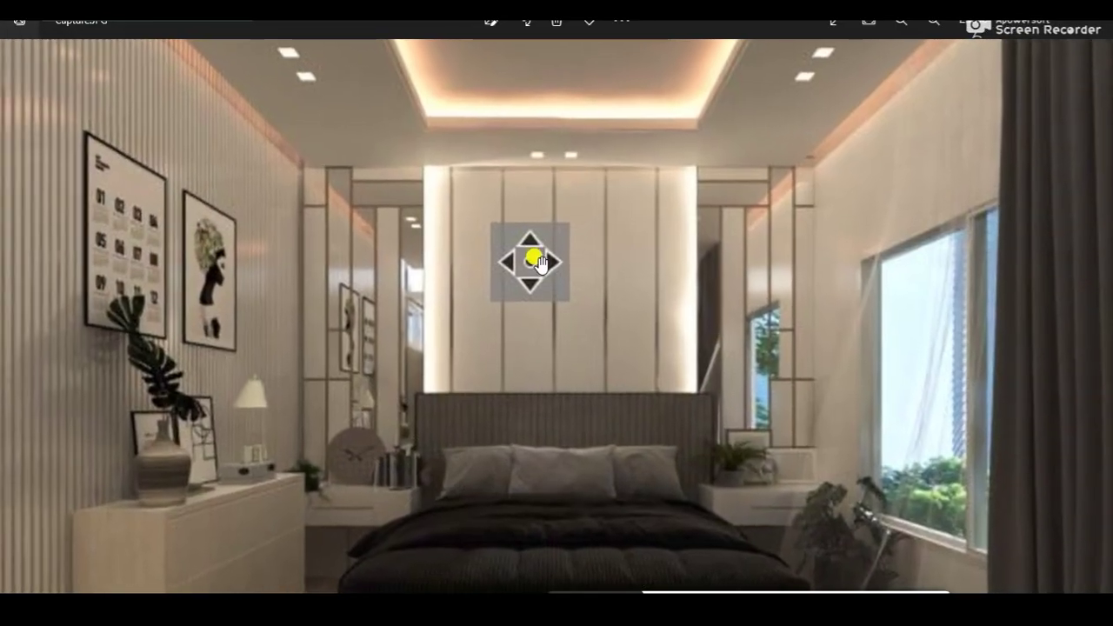
{"action": "scroll", "coordinate": [552, 253], "scroll_direction": "up", "scroll_amount": 2}
{"action": "left_click_drag", "start_coordinate": [553, 252], "coordinate": [534, 325]}
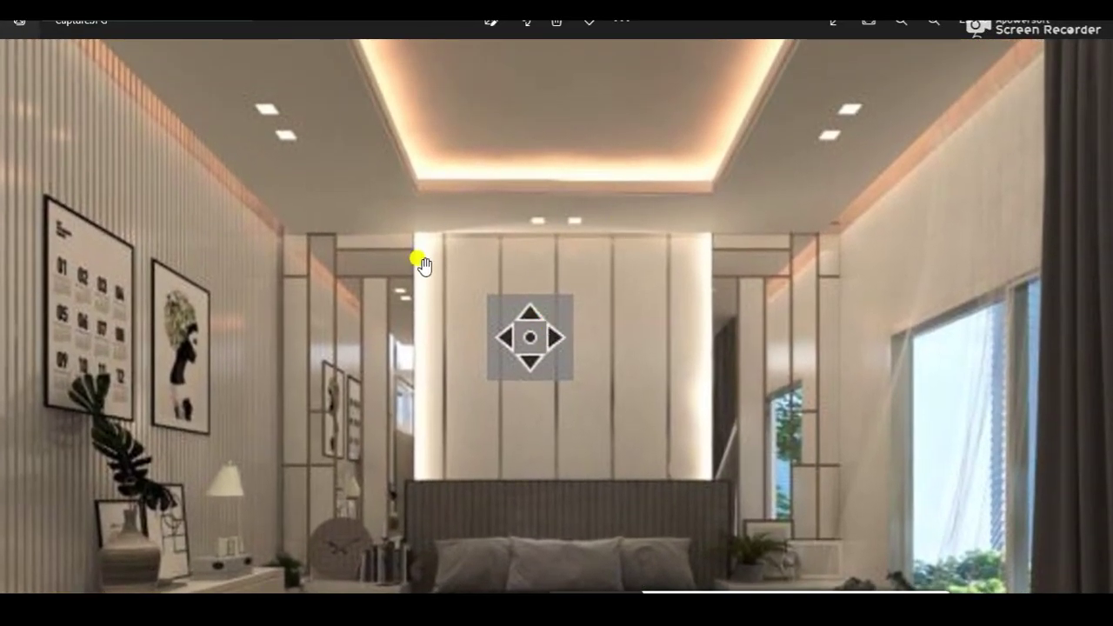
{"action": "scroll", "coordinate": [582, 313], "scroll_direction": "down", "scroll_amount": 2}
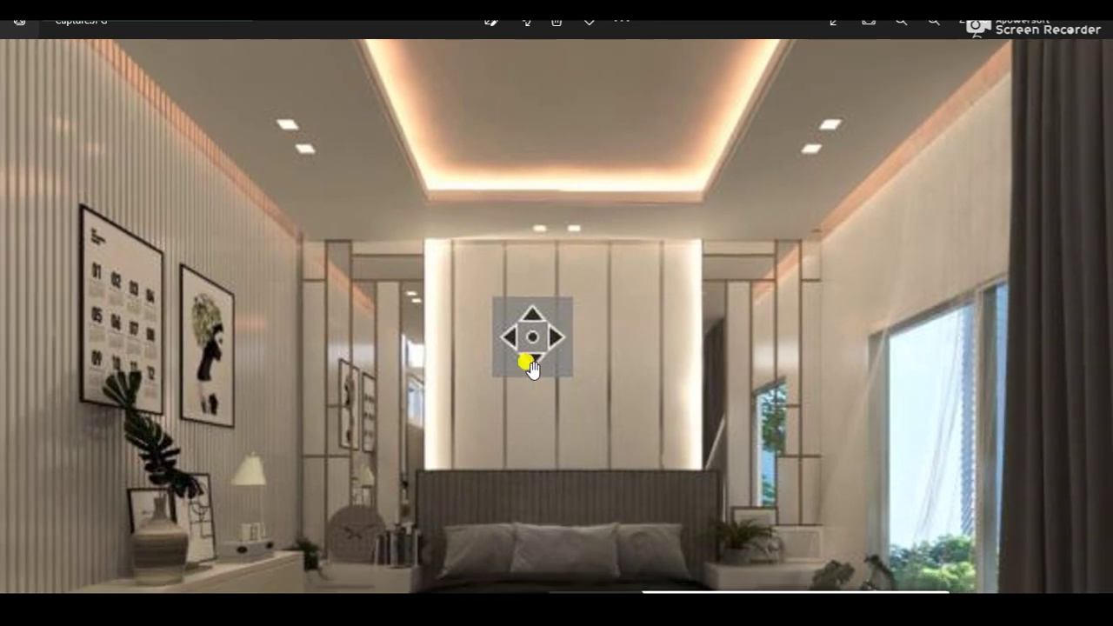
{"action": "scroll", "coordinate": [467, 274], "scroll_direction": "down", "scroll_amount": 1}
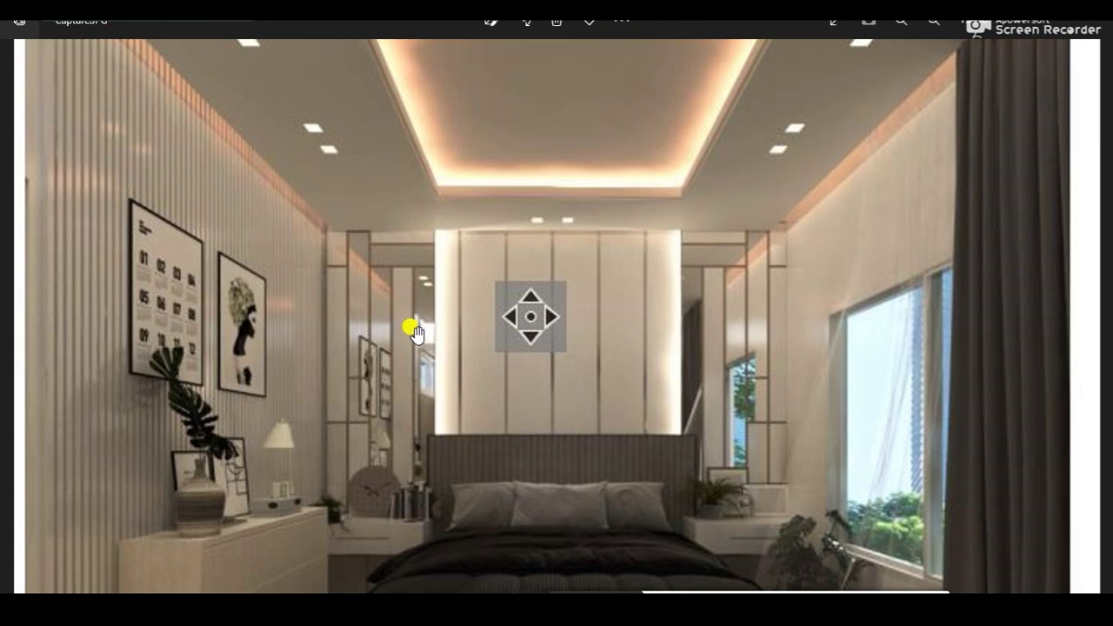
{"action": "scroll", "coordinate": [411, 326], "scroll_direction": "up", "scroll_amount": 1}
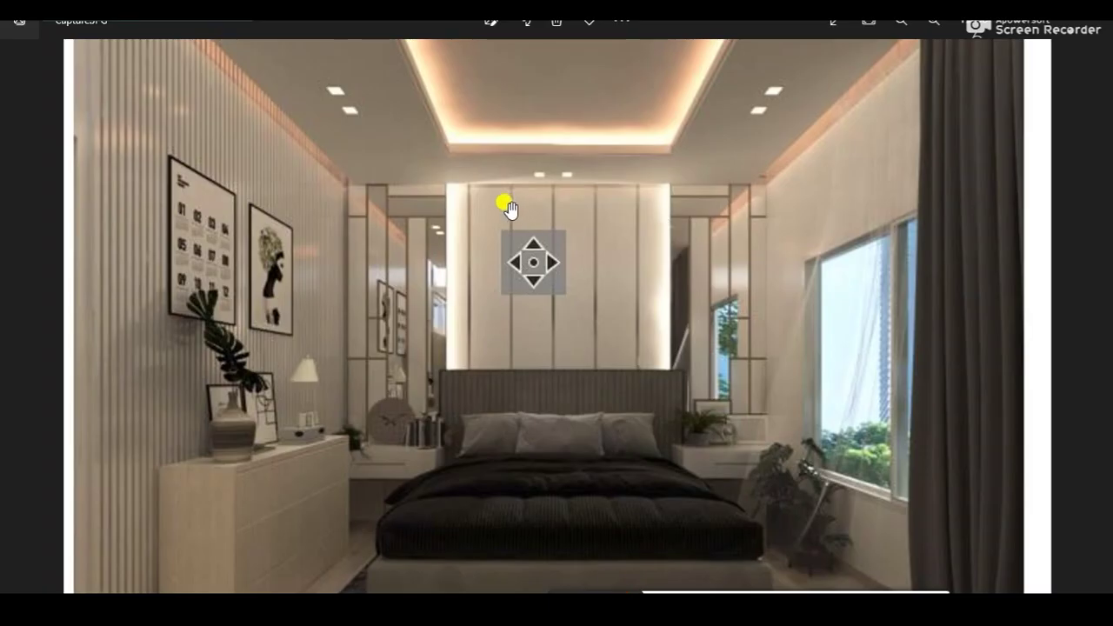
{"action": "scroll", "coordinate": [509, 209], "scroll_direction": "up", "scroll_amount": 2}
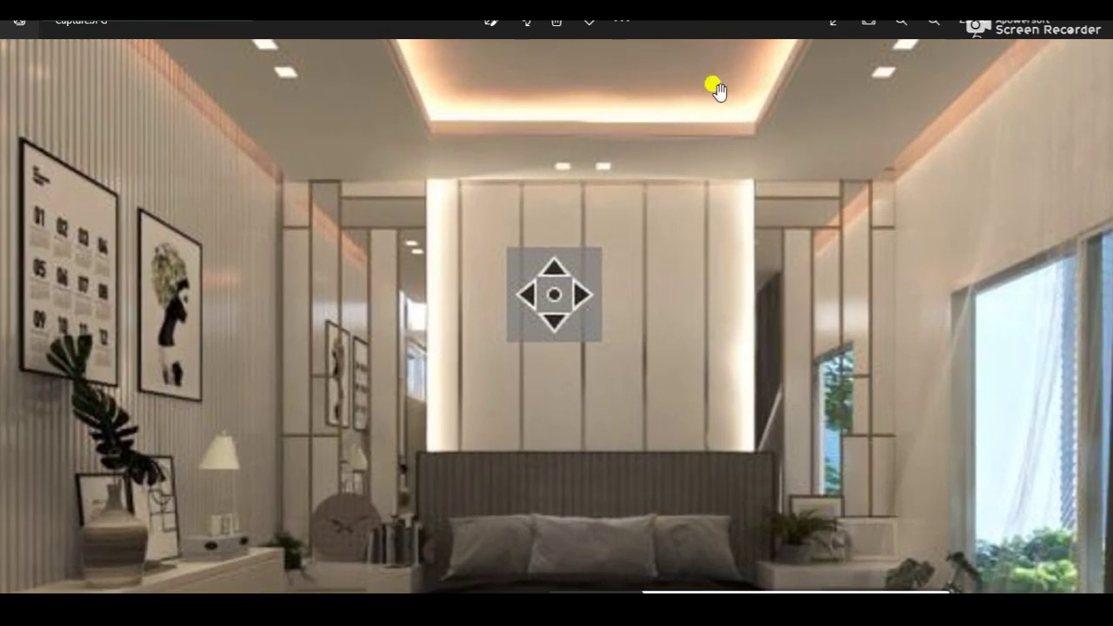
{"action": "scroll", "coordinate": [619, 275], "scroll_direction": "down", "scroll_amount": 2}
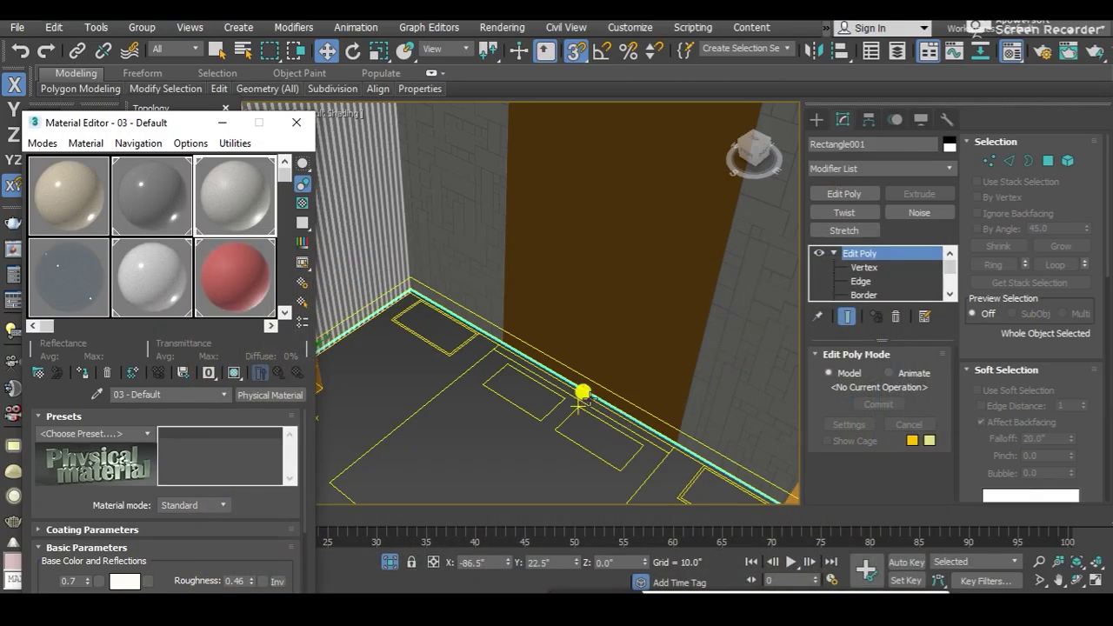
{"action": "mouse_move", "coordinate": [582, 393]}
{"action": "middle_mouse_down", "text": "alt"}
{"action": "mouse_move", "coordinate": [460, 373]}
{"action": "mouse_move", "coordinate": [594, 378]}
{"action": "mouse_move", "coordinate": [533, 342]}
{"action": "middle_mouse_up", "text": "alt"}
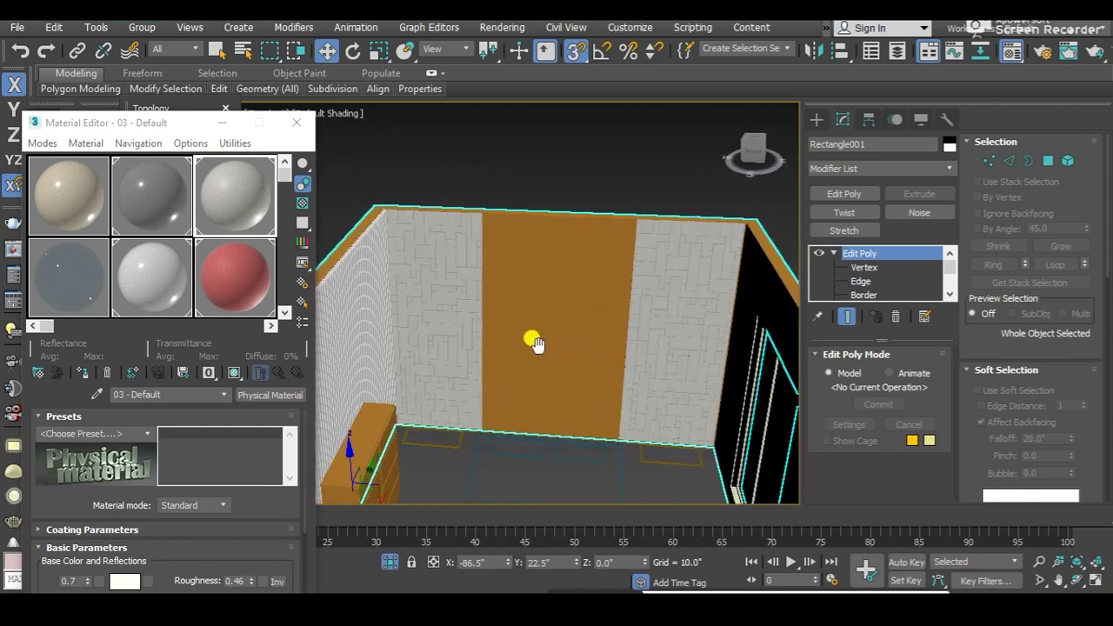
Step: Deselect everything and set the viewport to the ViewCube's Front view of the back wall
{"action": "mouse_move", "coordinate": [577, 248]}
{"action": "middle_mouse_down", "text": "alt"}
{"action": "mouse_move", "coordinate": [541, 269]}
{"action": "mouse_move", "coordinate": [574, 285]}
{"action": "mouse_move", "coordinate": [575, 262]}
{"action": "middle_mouse_up", "text": "alt"}
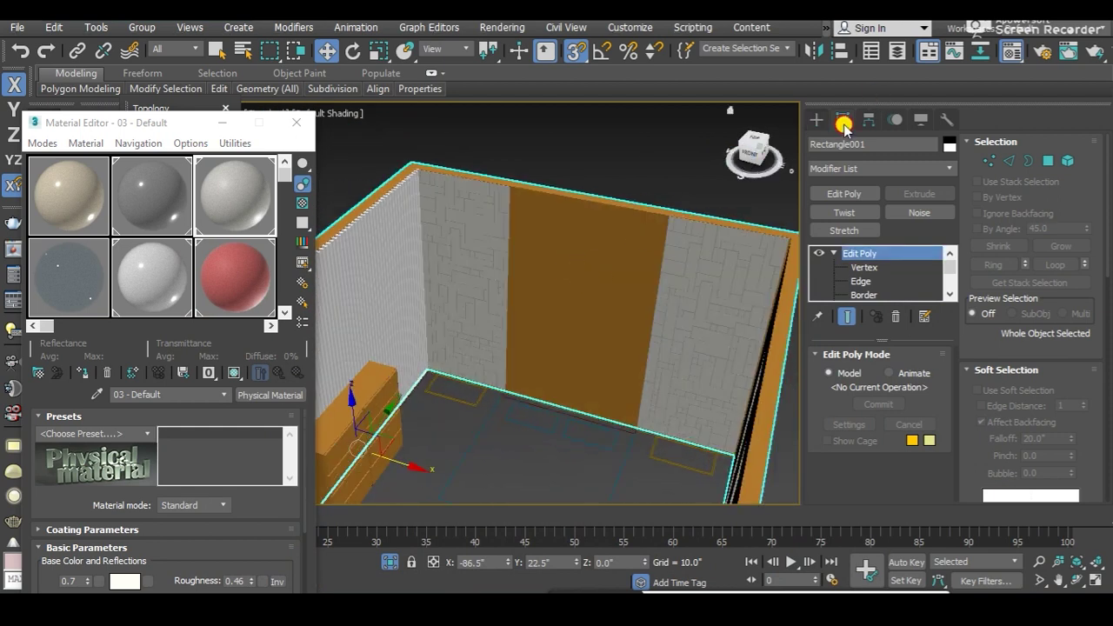
{"action": "left_click", "coordinate": [816, 119]}
{"action": "middle_click_drag", "start_coordinate": [566, 311], "coordinate": [621, 241], "text": "alt"}
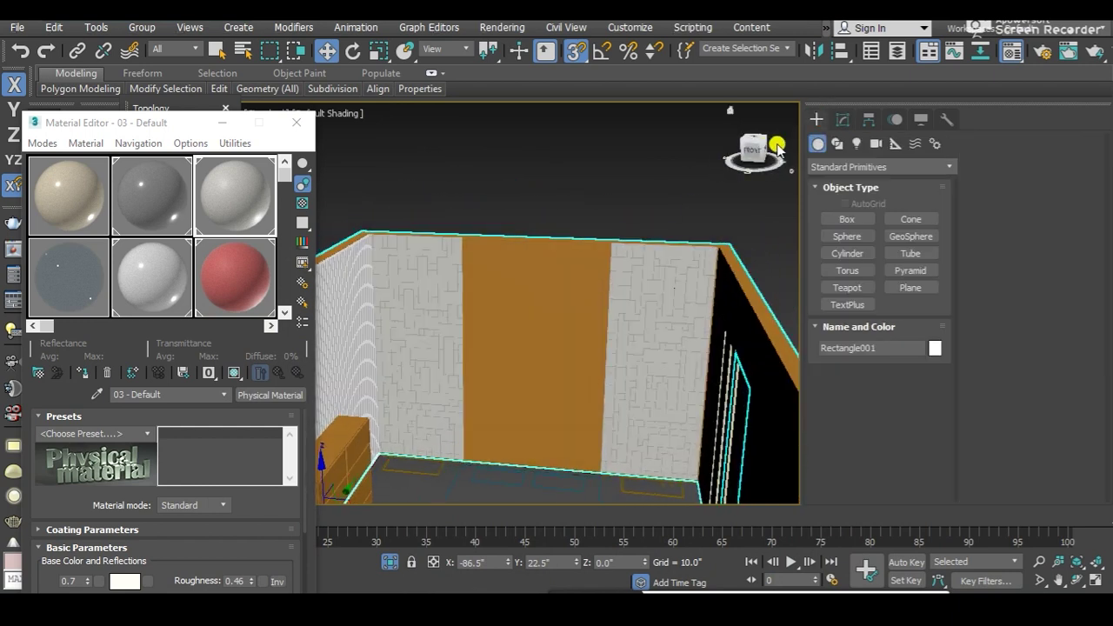
{"action": "key", "text": "d"}
{"action": "left_click", "coordinate": [735, 165]}
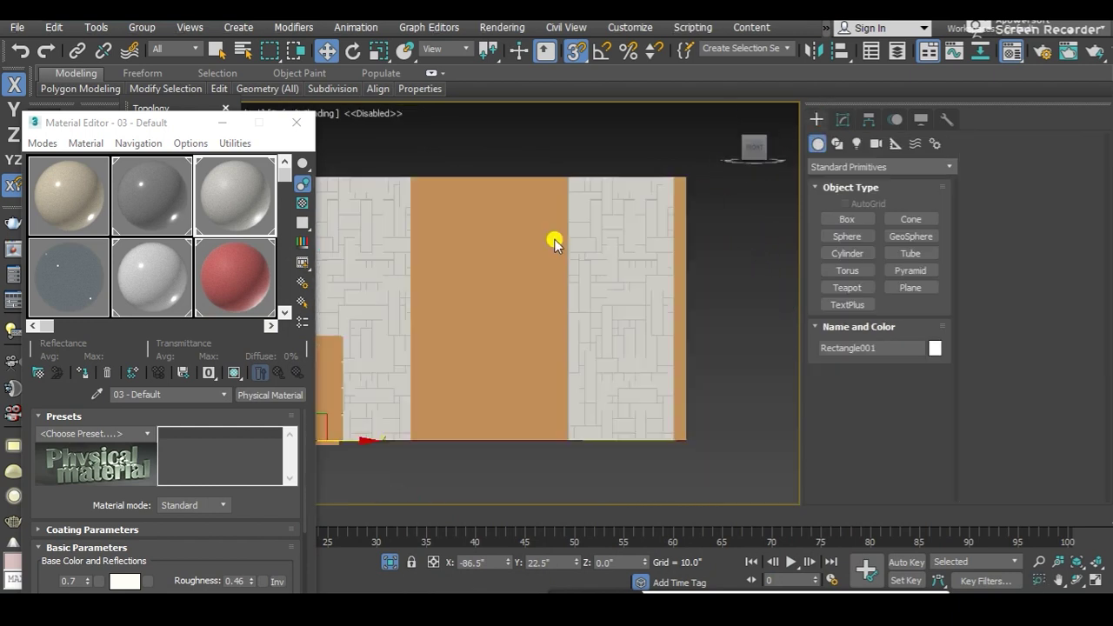
Step: Browse Shapes and Standard Primitives, then pick the Plane creation tool
{"action": "left_click", "coordinate": [838, 119]}
{"action": "left_click", "coordinate": [818, 119]}
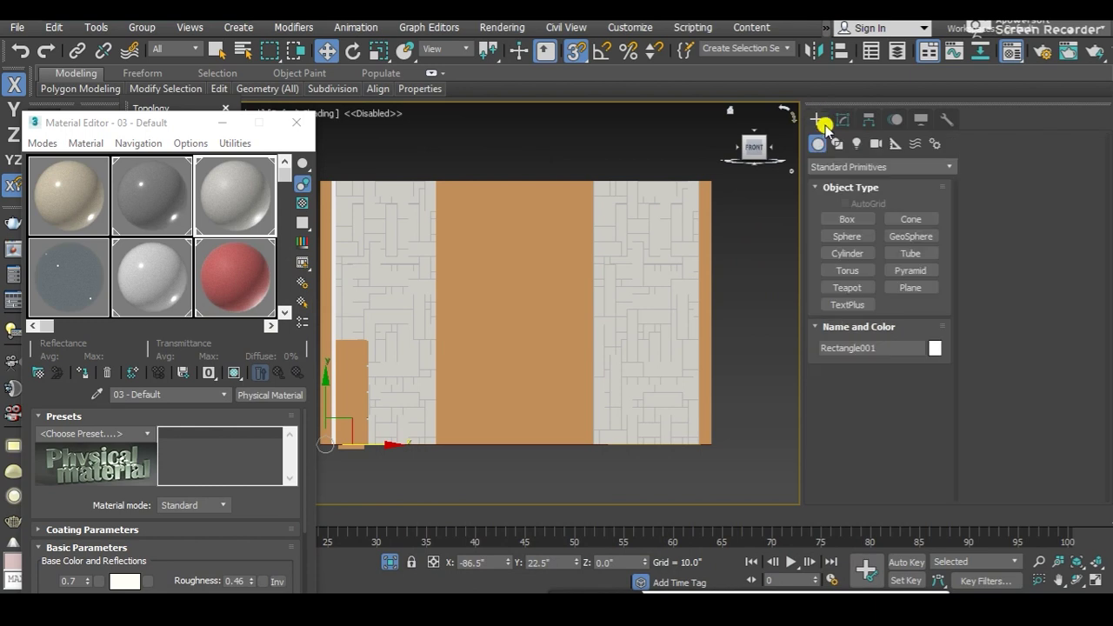
{"action": "left_click", "coordinate": [839, 144]}
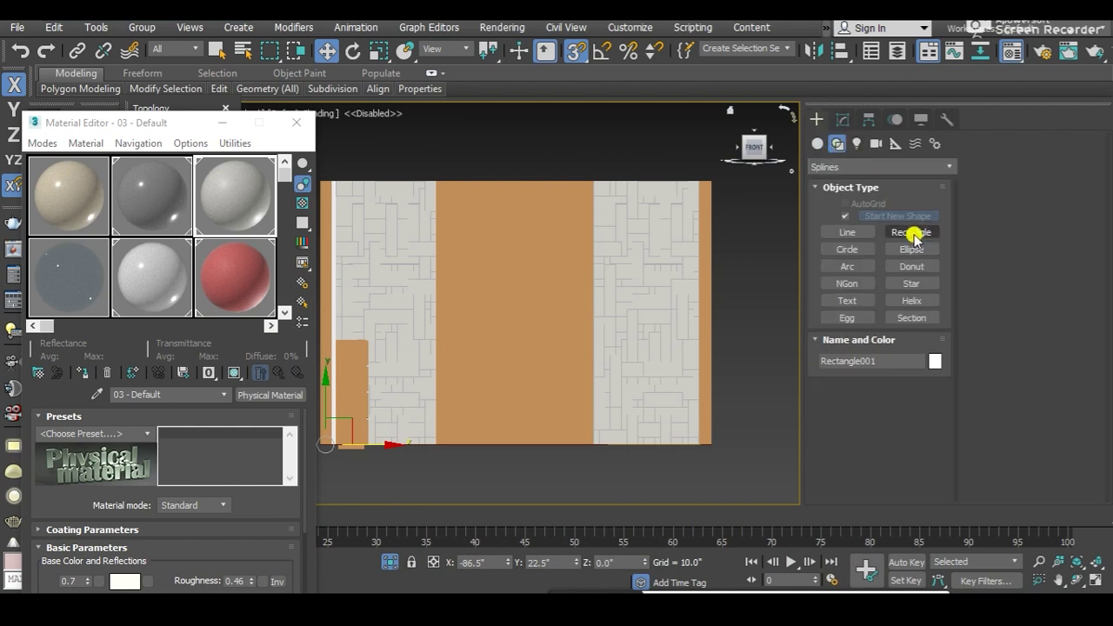
{"action": "left_click", "coordinate": [817, 144]}
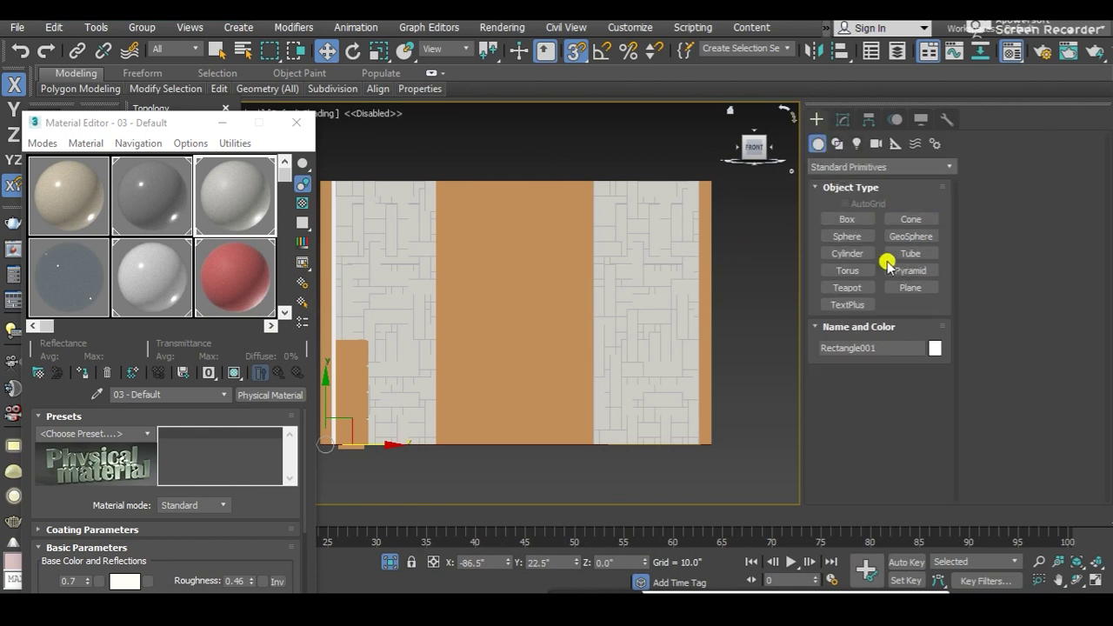
{"action": "left_click", "coordinate": [910, 287]}
Step: Draw a rectangle over the orange centre wall section in Front view, checking it in Perspective
{"action": "scroll", "coordinate": [444, 189], "scroll_direction": "up", "scroll_amount": 2}
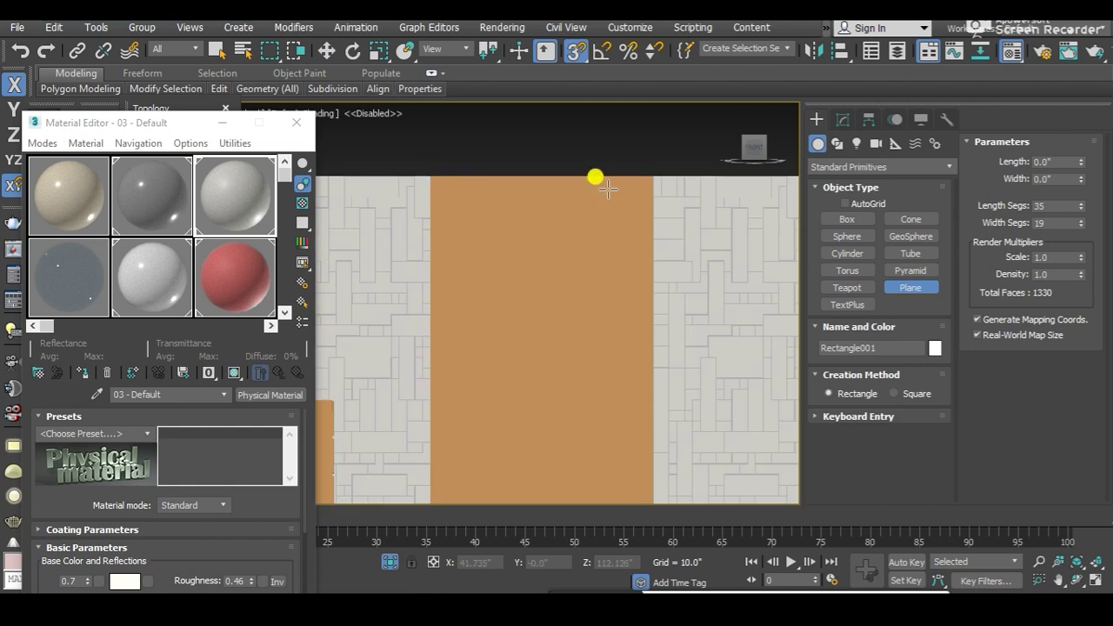
{"action": "left_click", "coordinate": [836, 144]}
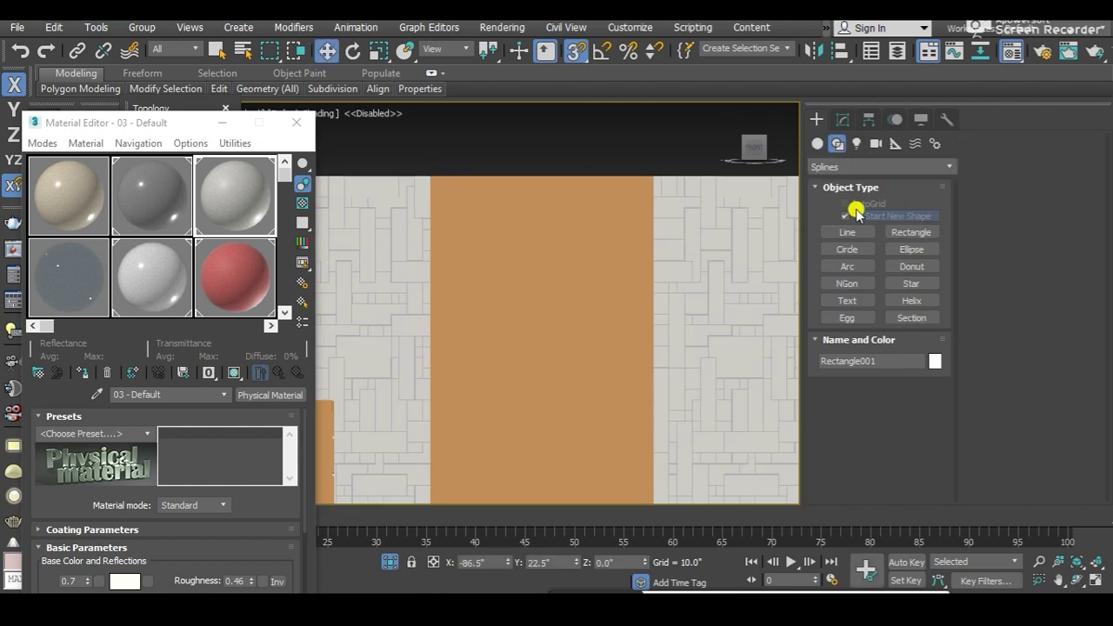
{"action": "left_click", "coordinate": [904, 235]}
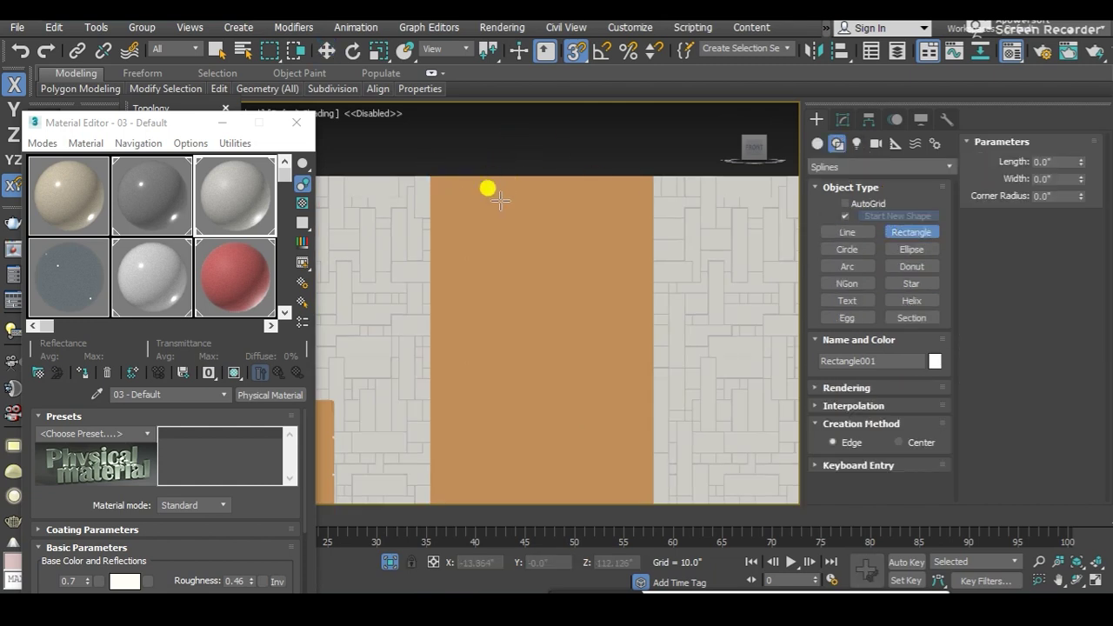
{"action": "scroll", "coordinate": [483, 179], "scroll_direction": "down", "scroll_amount": 2}
{"action": "mouse_move", "coordinate": [453, 145]}
{"action": "left_mouse_down"}
{"action": "mouse_move", "coordinate": [612, 365]}
{"action": "mouse_move", "coordinate": [601, 411]}
{"action": "left_mouse_up"}
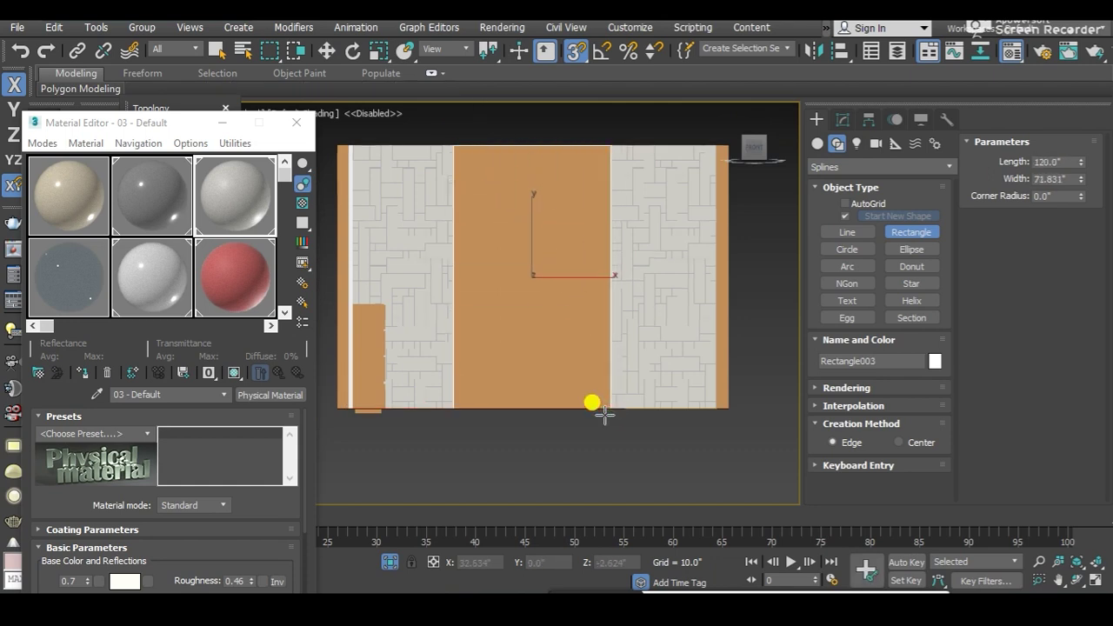
{"action": "key", "text": "w"}
{"action": "key", "text": "p"}
{"action": "mouse_move", "coordinate": [559, 427]}
{"action": "middle_mouse_down", "text": "alt"}
{"action": "mouse_move", "coordinate": [527, 340]}
{"action": "mouse_move", "coordinate": [521, 363]}
{"action": "mouse_move", "coordinate": [513, 251]}
{"action": "middle_mouse_up", "text": "alt"}
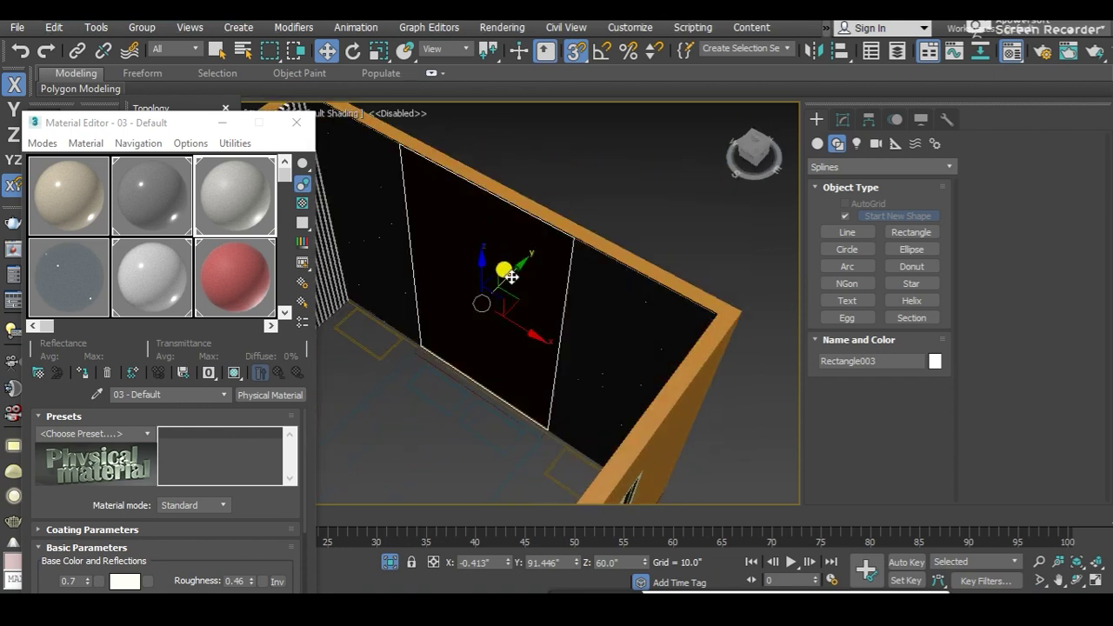
{"action": "left_click_drag", "start_coordinate": [519, 257], "coordinate": [465, 394]}
{"action": "mouse_move", "coordinate": [466, 394]}
{"action": "middle_mouse_down", "text": "alt"}
{"action": "mouse_move", "coordinate": [492, 331]}
{"action": "mouse_move", "coordinate": [531, 330]}
{"action": "mouse_move", "coordinate": [508, 346]}
{"action": "middle_mouse_up", "text": "alt"}
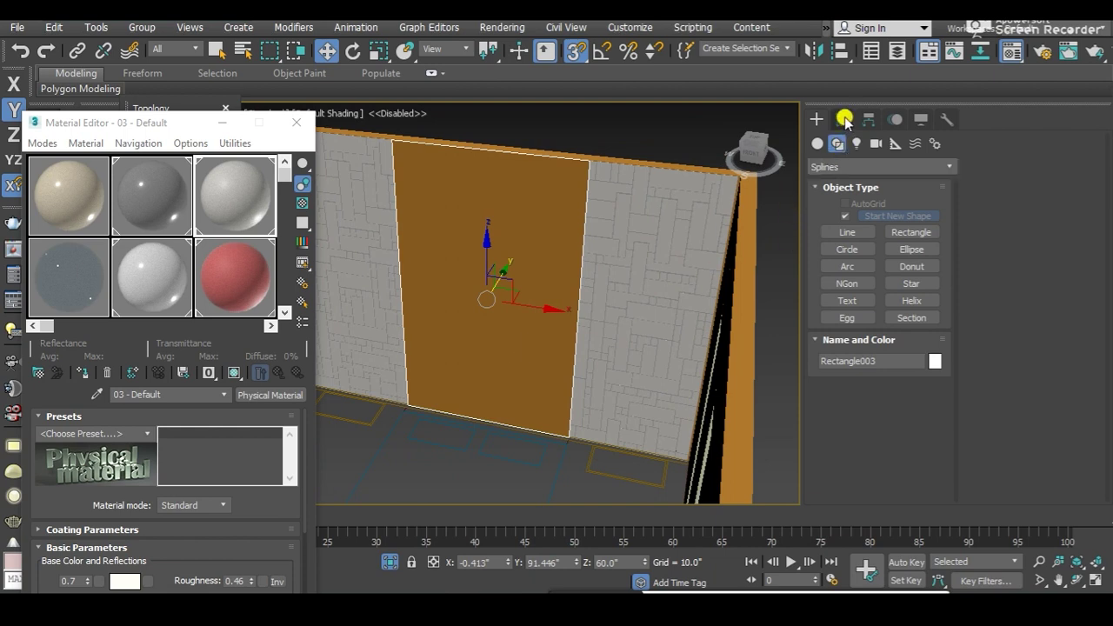
Step: Add an Extrude modifier to the rectangle with Amount 1.5
{"action": "left_click", "coordinate": [844, 119]}
{"action": "left_click", "coordinate": [917, 193]}
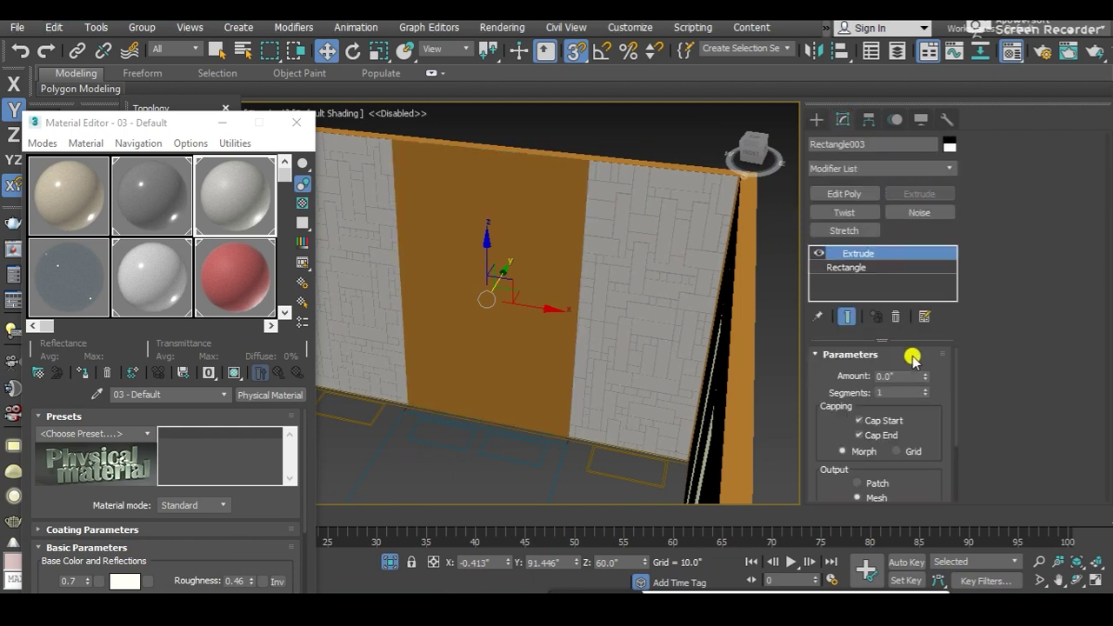
{"action": "middle_click_drag", "start_coordinate": [588, 404], "coordinate": [567, 415], "text": "alt"}
{"action": "type", "text": "1.5"}
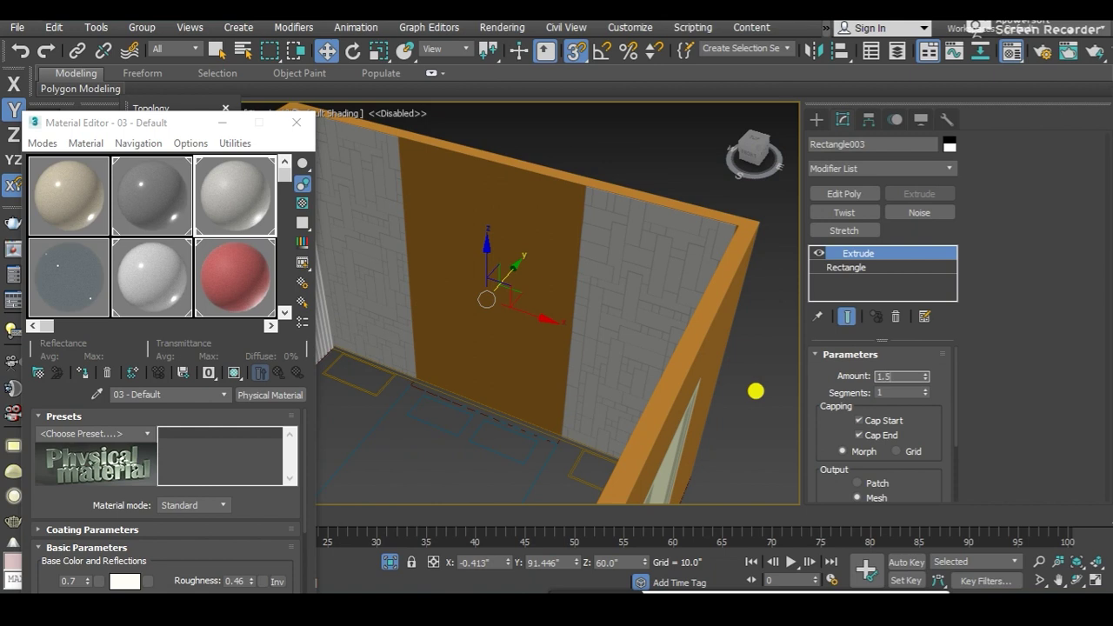
{"action": "key", "text": "Return"}
{"action": "mouse_move", "coordinate": [557, 300]}
{"action": "middle_mouse_down", "text": "alt"}
{"action": "mouse_move", "coordinate": [556, 273]}
{"action": "mouse_move", "coordinate": [534, 241]}
{"action": "mouse_move", "coordinate": [562, 269]}
{"action": "mouse_move", "coordinate": [554, 306]}
{"action": "mouse_move", "coordinate": [579, 280]}
{"action": "mouse_move", "coordinate": [614, 275]}
{"action": "mouse_move", "coordinate": [541, 258]}
{"action": "mouse_move", "coordinate": [528, 300]}
{"action": "middle_mouse_up", "text": "alt"}
{"action": "left_click", "coordinate": [447, 238]}
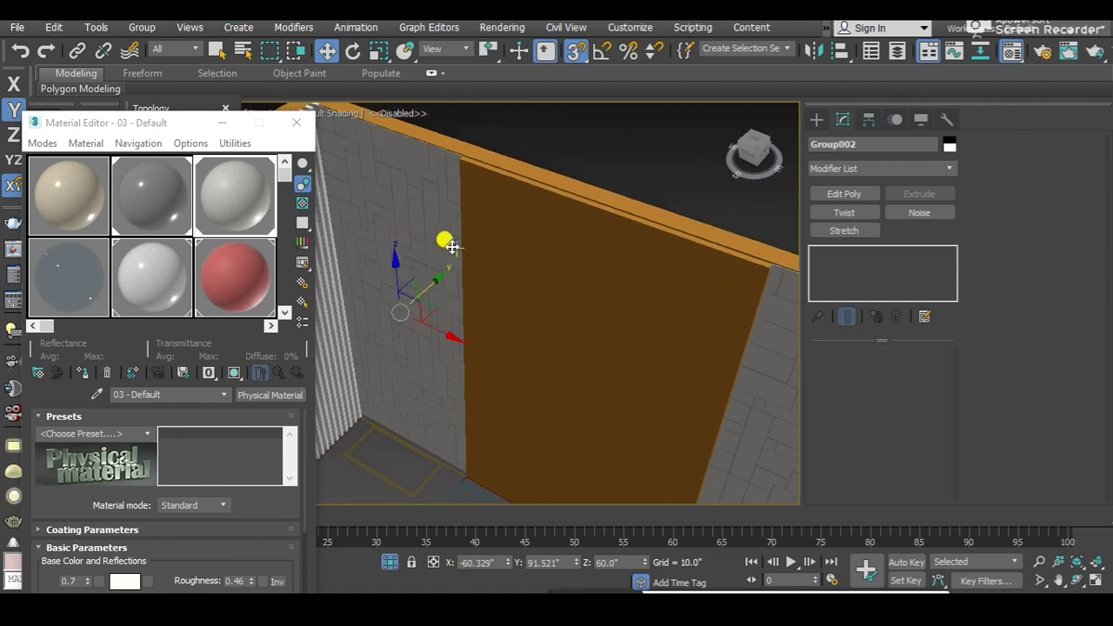
{"action": "middle_click_drag", "start_coordinate": [447, 238], "coordinate": [503, 352], "text": "alt"}
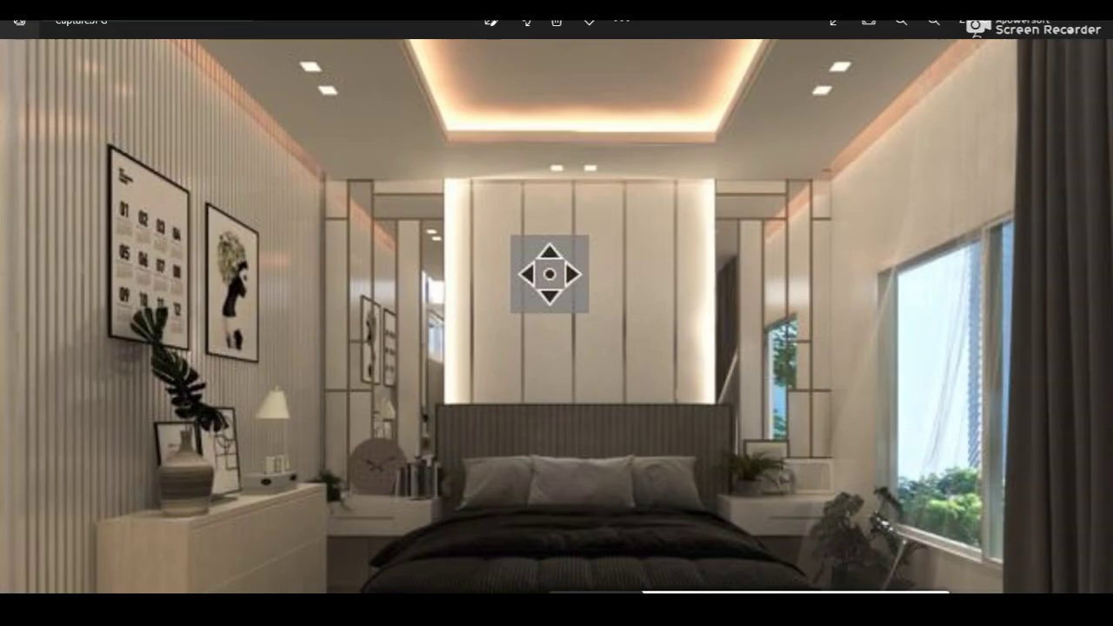
{"action": "scroll", "coordinate": [720, 194], "scroll_direction": "up", "scroll_amount": 2}
{"action": "scroll", "coordinate": [746, 266], "scroll_direction": "up", "scroll_amount": 1}
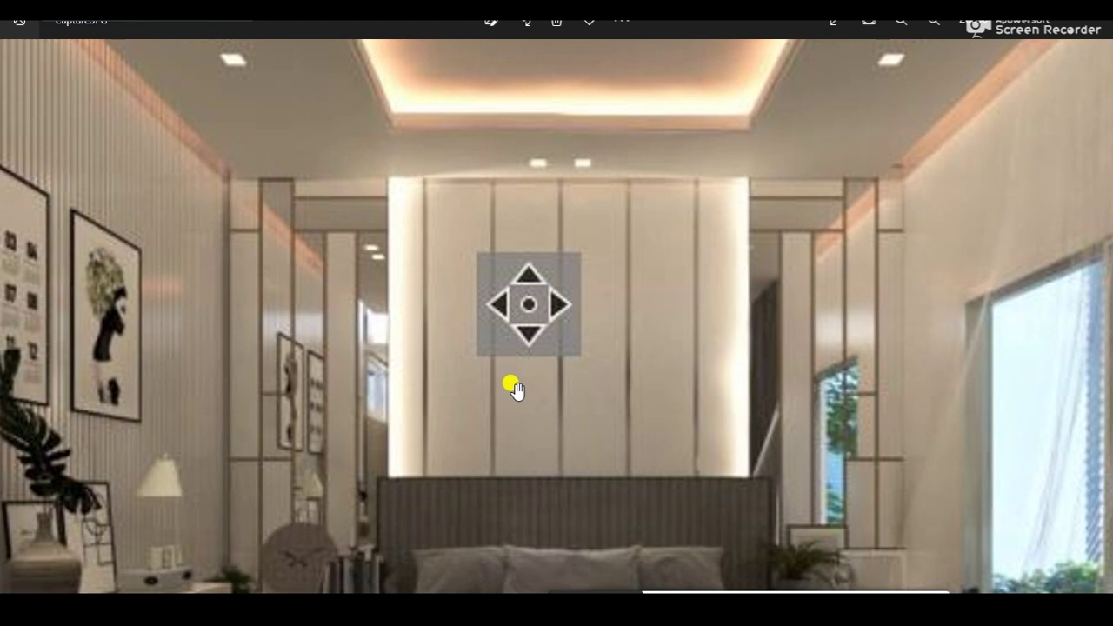
{"action": "scroll", "coordinate": [426, 305], "scroll_direction": "up", "scroll_amount": 1}
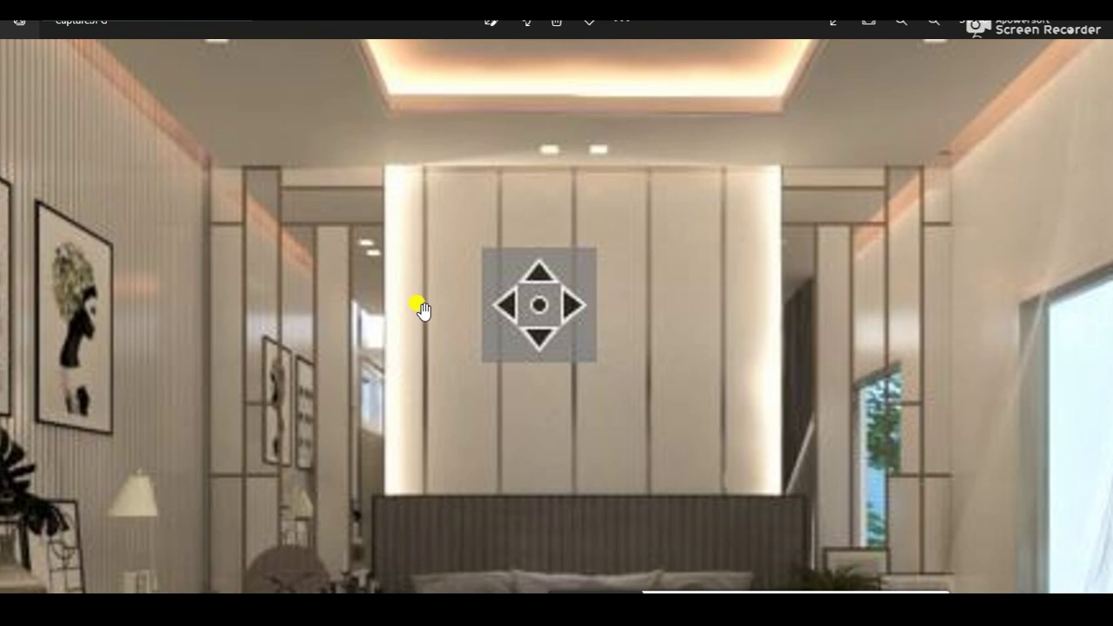
{"action": "scroll", "coordinate": [434, 161], "scroll_direction": "down", "scroll_amount": 5}
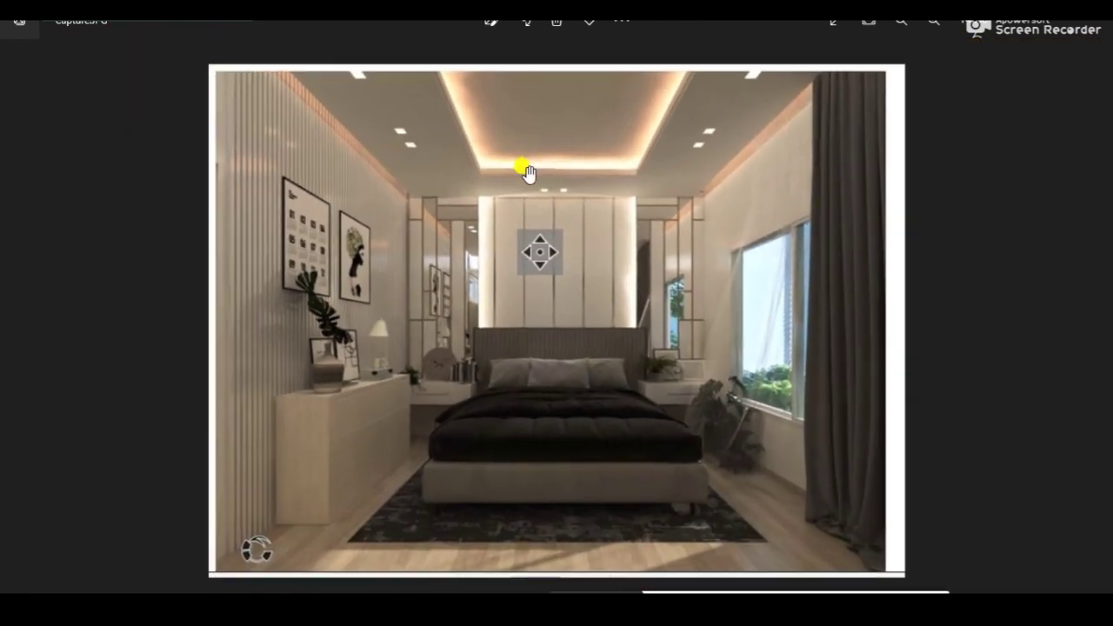
{"action": "scroll", "coordinate": [504, 137], "scroll_direction": "up", "scroll_amount": 3}
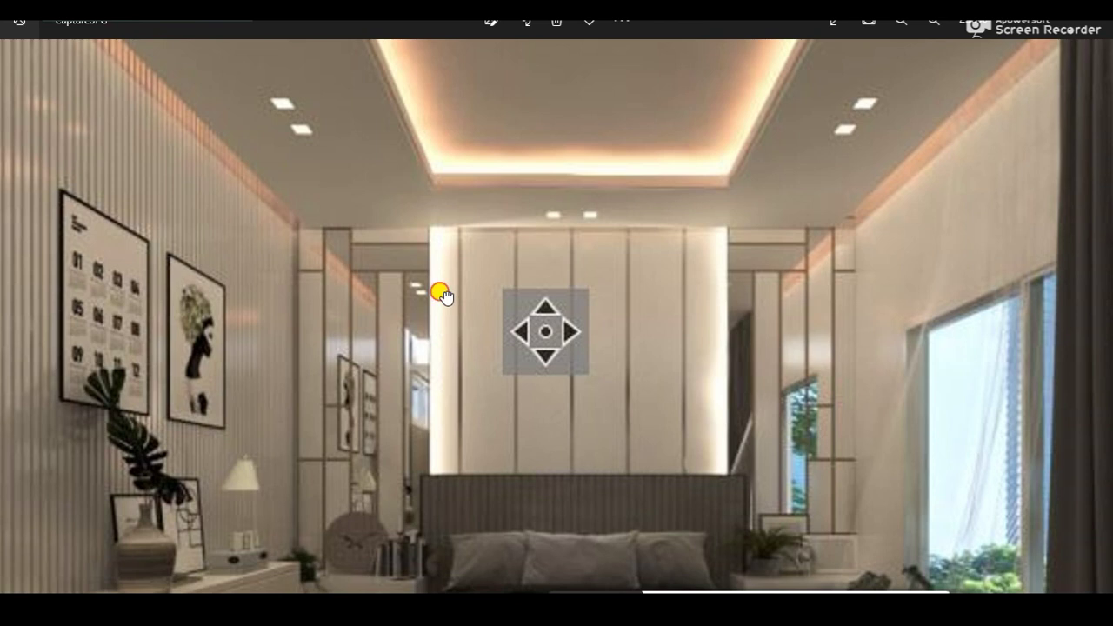
{"action": "left_click_drag", "start_coordinate": [441, 296], "coordinate": [448, 399]}
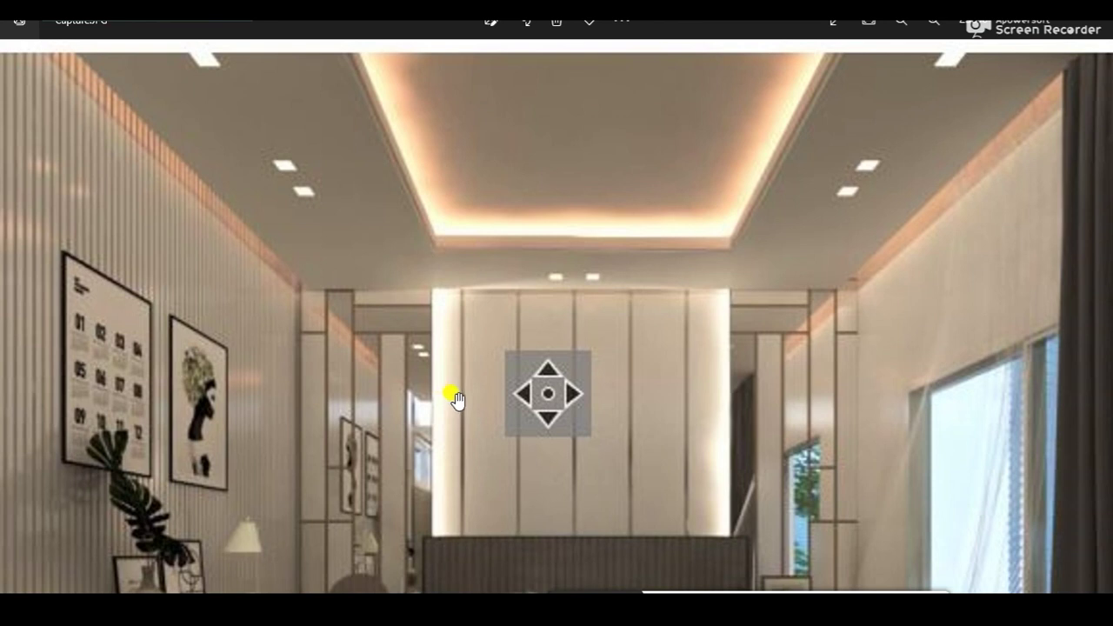
{"action": "scroll", "coordinate": [565, 347], "scroll_direction": "up", "scroll_amount": 2}
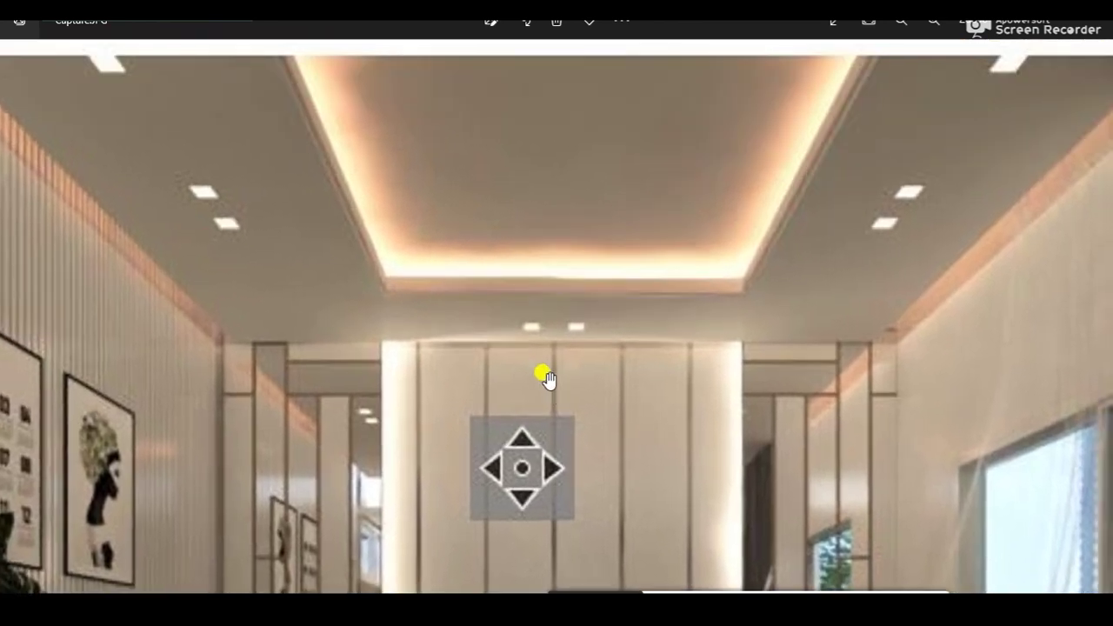
{"action": "scroll", "coordinate": [522, 365], "scroll_direction": "up", "scroll_amount": 1}
{"action": "scroll", "coordinate": [411, 417], "scroll_direction": "down", "scroll_amount": 1}
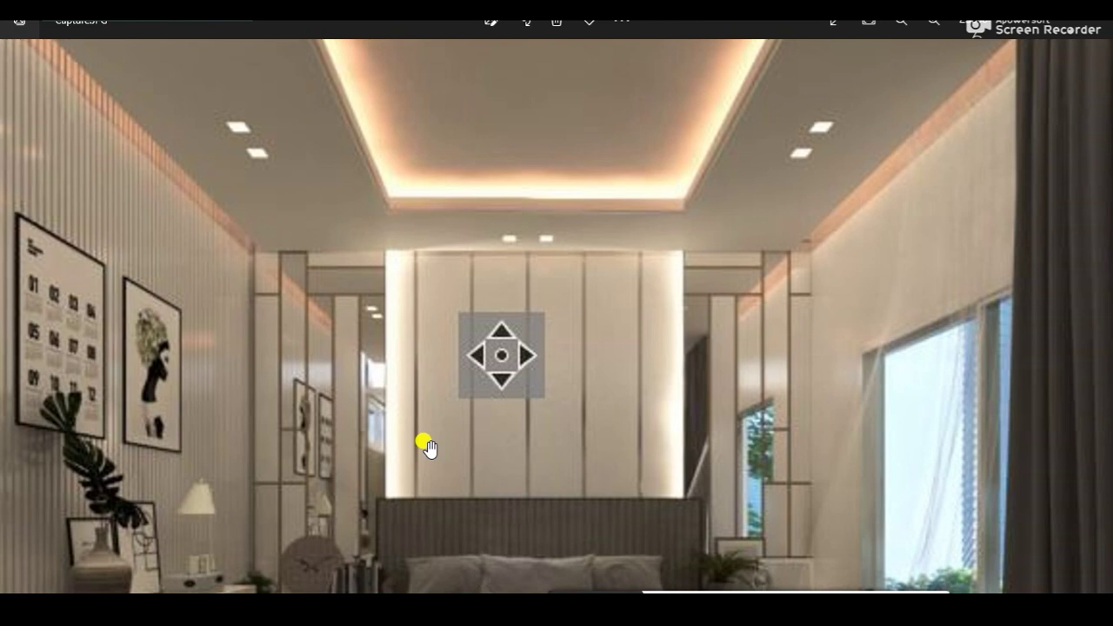
{"action": "mouse_move", "coordinate": [402, 184]}
{"action": "left_mouse_down"}
{"action": "mouse_move", "coordinate": [377, 273]}
{"action": "mouse_move", "coordinate": [470, 297]}
{"action": "left_mouse_up"}
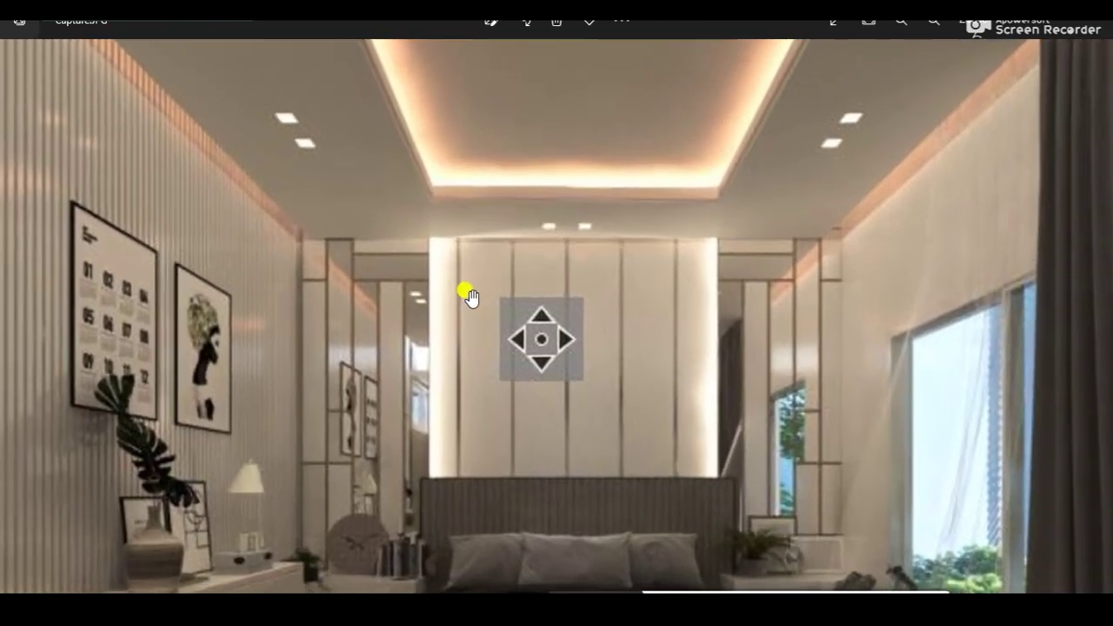
{"action": "scroll", "coordinate": [469, 297], "scroll_direction": "up", "scroll_amount": 1}
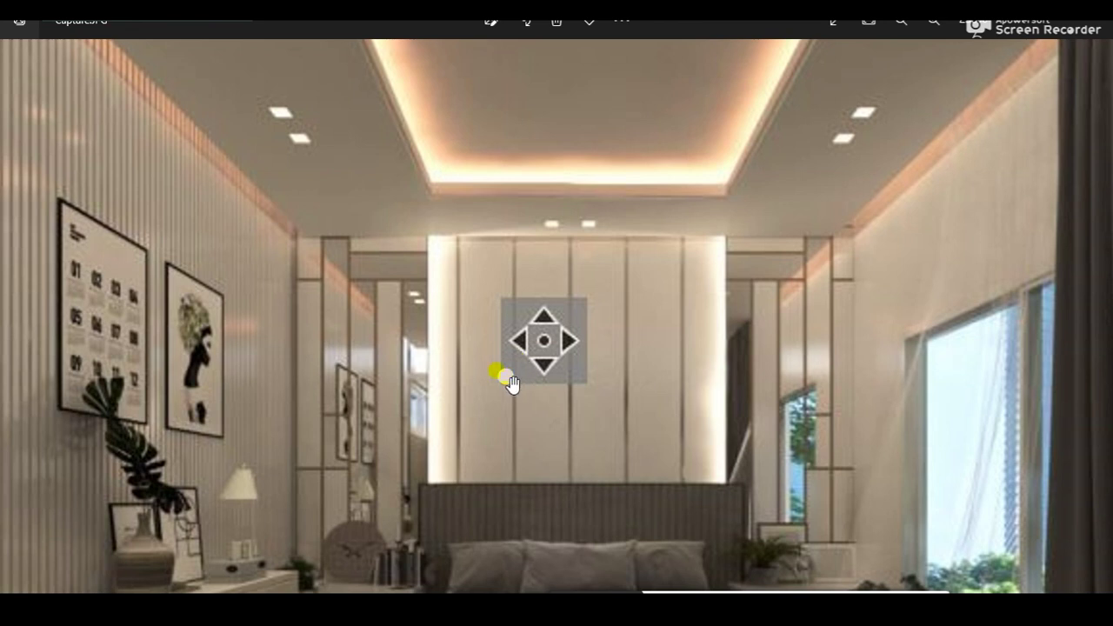
{"action": "scroll", "coordinate": [447, 368], "scroll_direction": "up", "scroll_amount": 1}
{"action": "scroll", "coordinate": [410, 263], "scroll_direction": "up", "scroll_amount": 1}
{"action": "scroll", "coordinate": [410, 257], "scroll_direction": "up", "scroll_amount": 1}
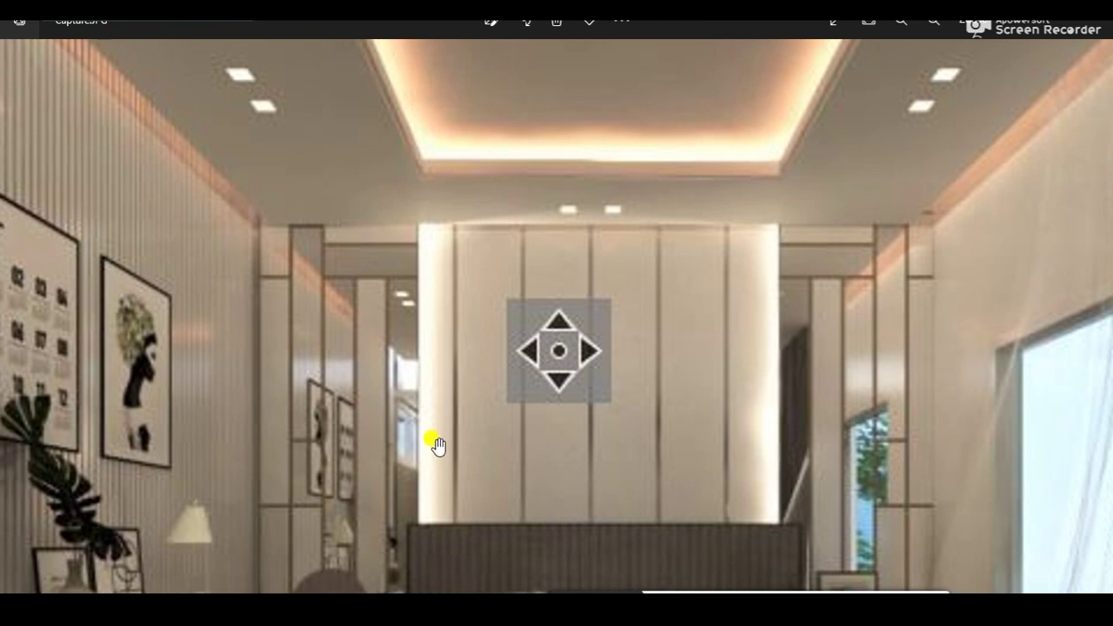
{"action": "scroll", "coordinate": [430, 248], "scroll_direction": "up", "scroll_amount": 1}
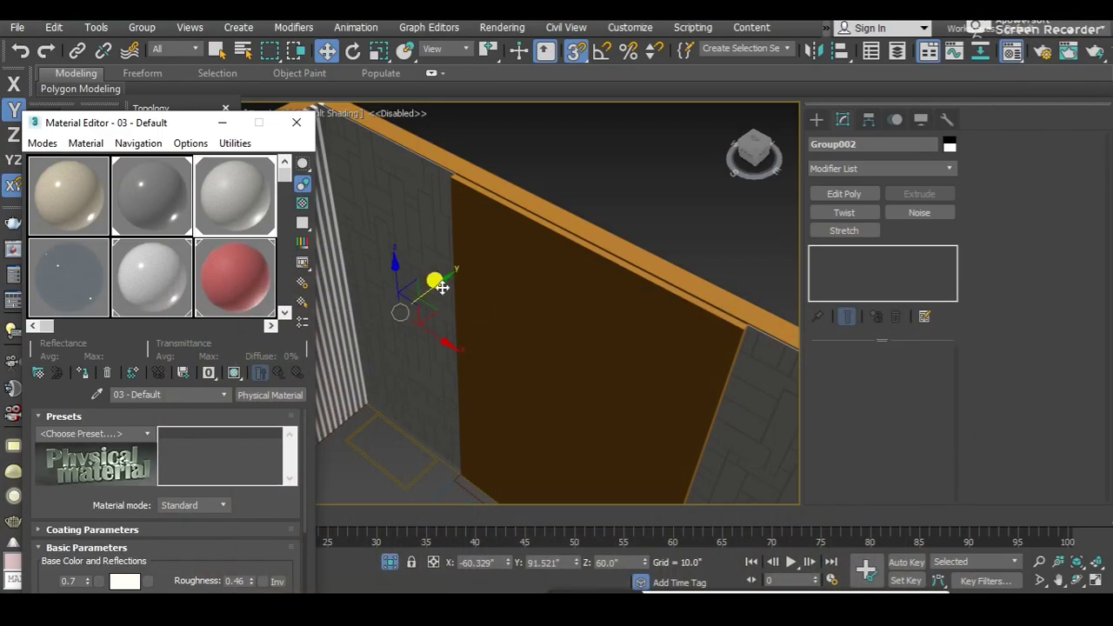
{"action": "scroll", "coordinate": [435, 278], "scroll_direction": "down", "scroll_amount": 2}
{"action": "scroll", "coordinate": [432, 262], "scroll_direction": "up", "scroll_amount": 2}
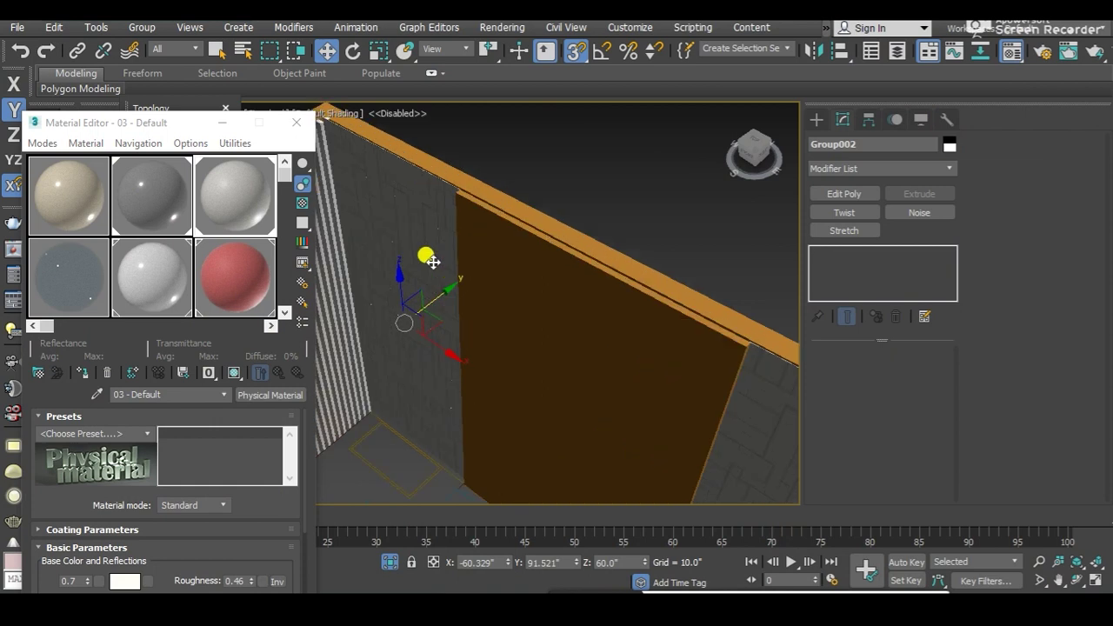
Step: Select both tiled wall groups and nudge them slightly along Y
{"action": "scroll", "coordinate": [559, 336], "scroll_direction": "down", "scroll_amount": 2}
{"action": "left_click", "coordinate": [722, 389]}
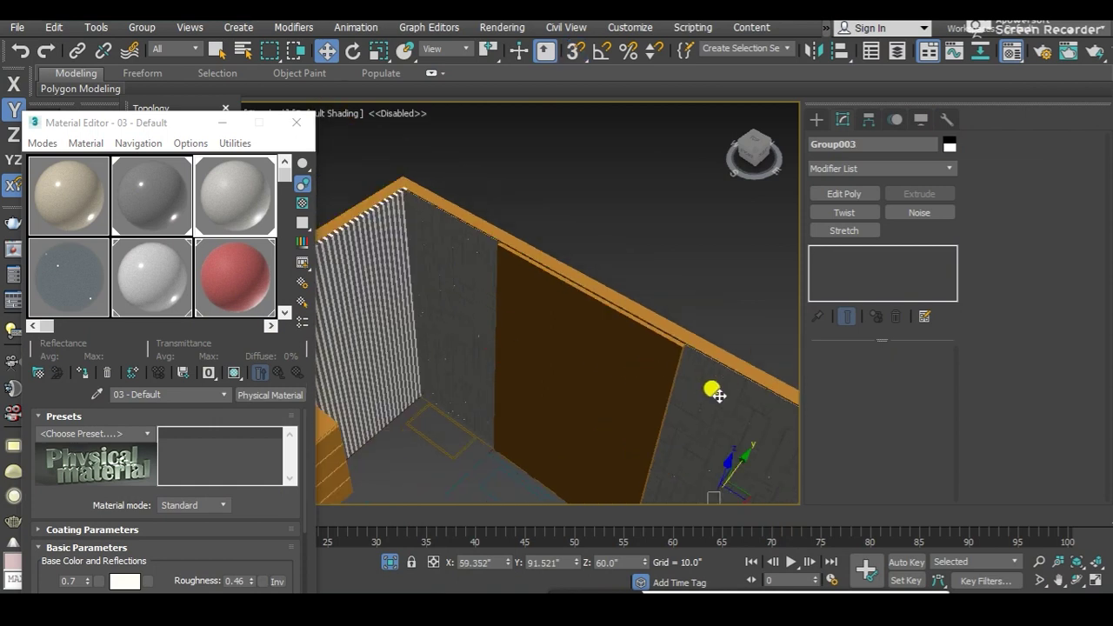
{"action": "scroll", "coordinate": [696, 396], "scroll_direction": "up", "scroll_amount": 1}
{"action": "scroll", "coordinate": [678, 322], "scroll_direction": "down", "scroll_amount": 2}
{"action": "left_click", "coordinate": [531, 215], "text": "ctrl"}
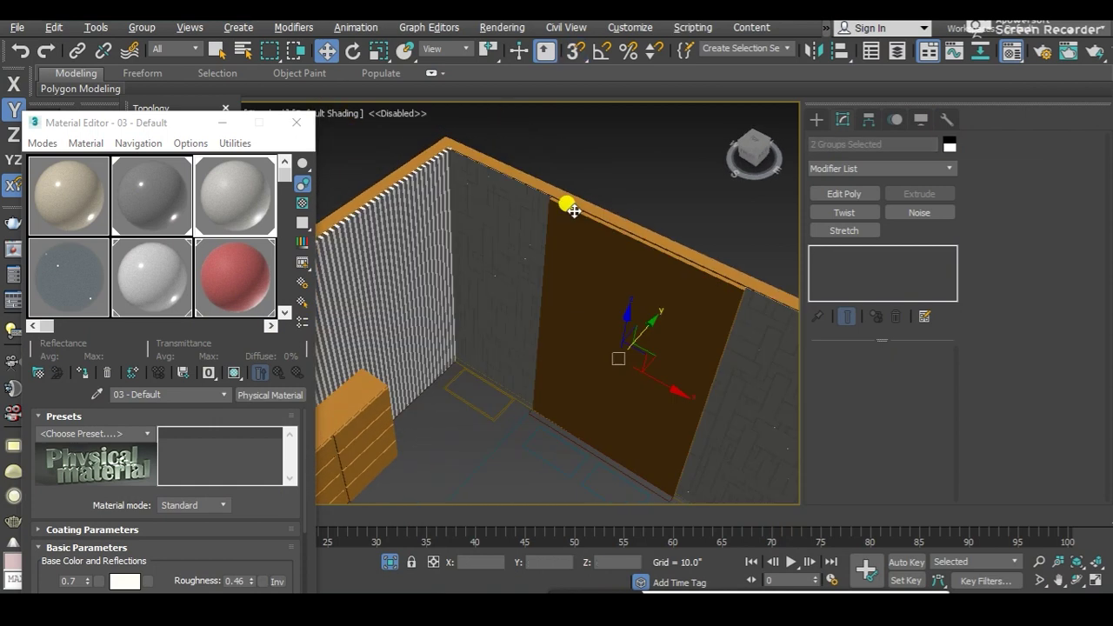
{"action": "scroll", "coordinate": [582, 300], "scroll_direction": "down", "scroll_amount": 1}
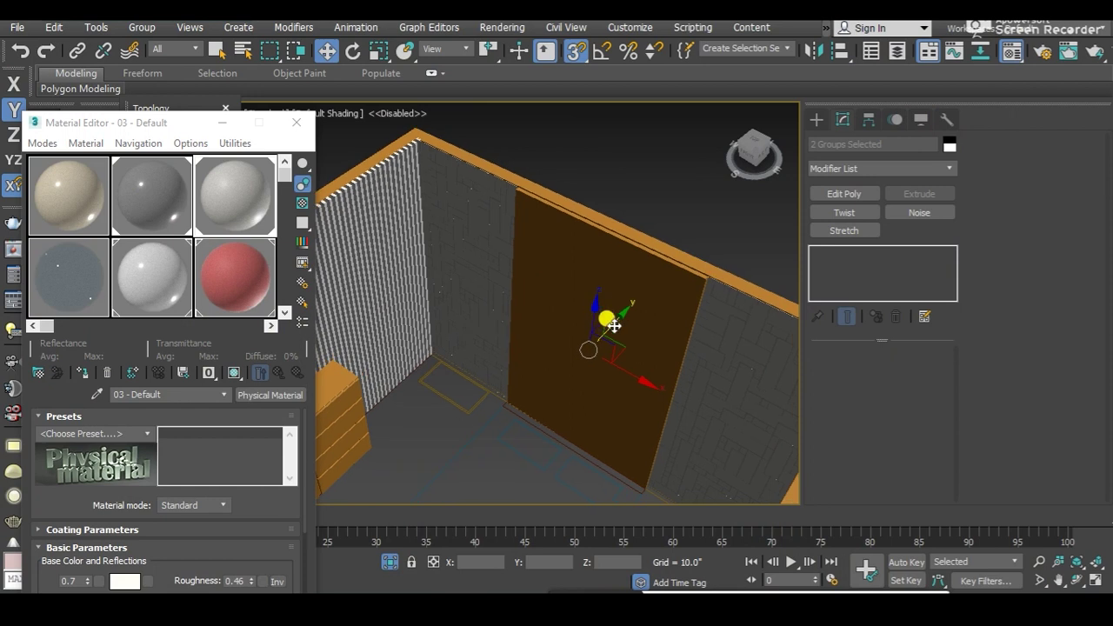
{"action": "middle_click_drag", "start_coordinate": [630, 345], "coordinate": [619, 309], "text": "alt"}
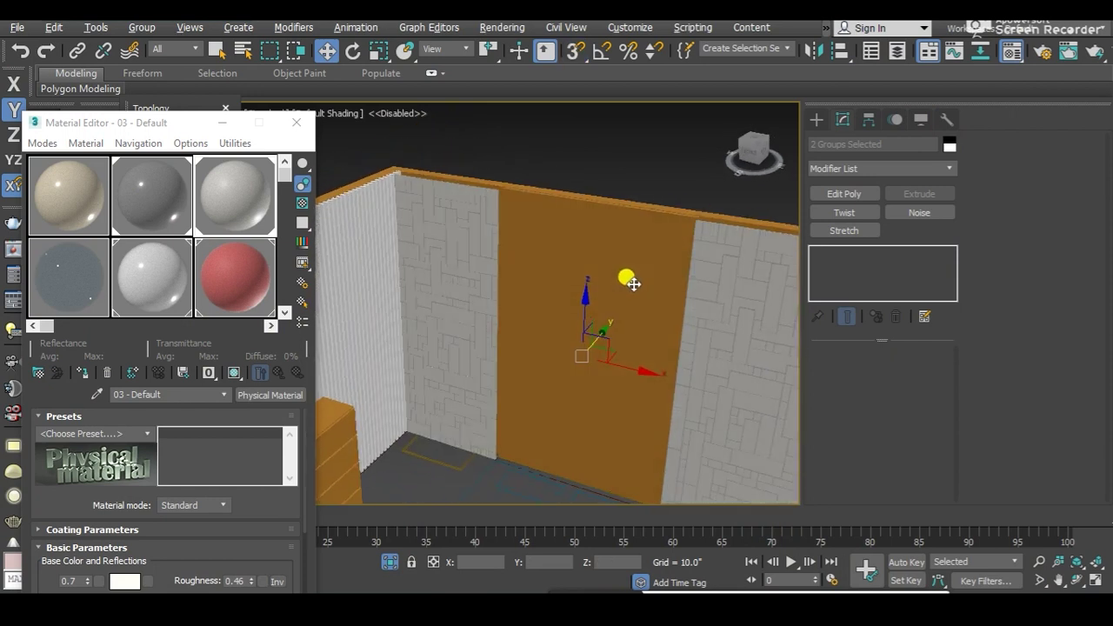
{"action": "left_click_drag", "start_coordinate": [601, 328], "coordinate": [604, 334]}
Step: Select Rectangle003, nudge it slightly along Y, and add an Edit Poly modifier
{"action": "left_click", "coordinate": [584, 252]}
{"action": "middle_click_drag", "start_coordinate": [583, 251], "coordinate": [622, 319], "text": "alt"}
{"action": "left_click_drag", "start_coordinate": [613, 324], "coordinate": [616, 323]}
{"action": "mouse_move", "coordinate": [616, 324]}
{"action": "middle_mouse_down", "text": "alt"}
{"action": "mouse_move", "coordinate": [670, 256]}
{"action": "mouse_move", "coordinate": [586, 299]}
{"action": "mouse_move", "coordinate": [514, 174]}
{"action": "mouse_move", "coordinate": [570, 230]}
{"action": "mouse_move", "coordinate": [582, 164]}
{"action": "mouse_move", "coordinate": [601, 253]}
{"action": "mouse_move", "coordinate": [591, 256]}
{"action": "mouse_move", "coordinate": [608, 238]}
{"action": "mouse_move", "coordinate": [614, 301]}
{"action": "mouse_move", "coordinate": [552, 279]}
{"action": "mouse_move", "coordinate": [562, 250]}
{"action": "middle_mouse_up", "text": "alt"}
{"action": "mouse_move", "coordinate": [735, 267]}
{"action": "middle_mouse_down", "text": "alt"}
{"action": "mouse_move", "coordinate": [584, 281]}
{"action": "mouse_move", "coordinate": [527, 323]}
{"action": "mouse_move", "coordinate": [547, 298]}
{"action": "middle_mouse_up", "text": "alt"}
{"action": "scroll", "coordinate": [557, 310], "scroll_direction": "up", "scroll_amount": 3}
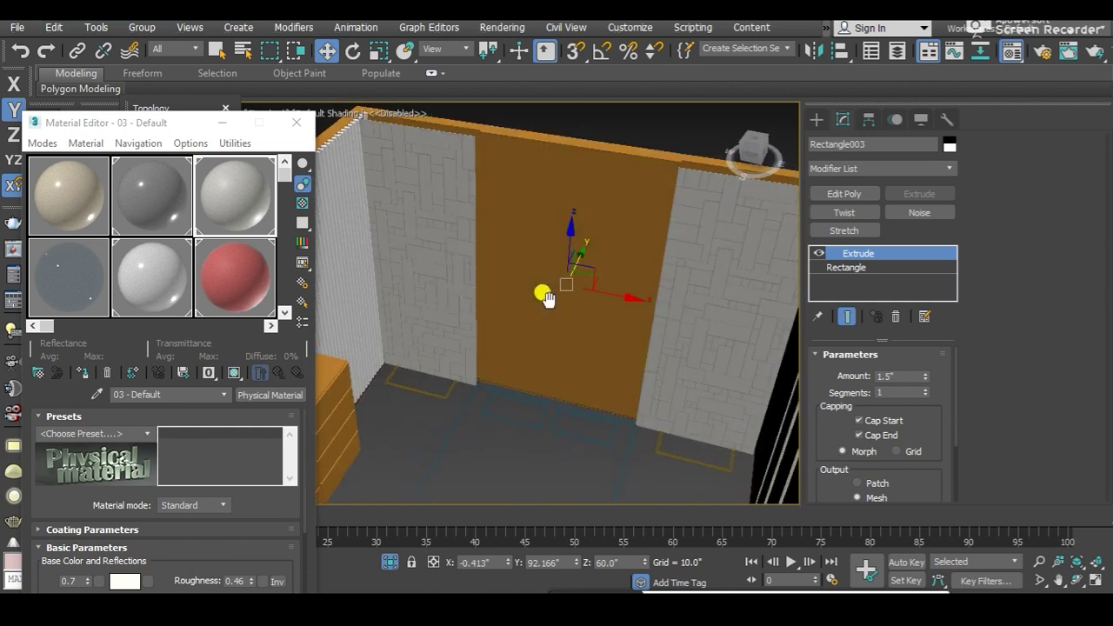
{"action": "left_click", "coordinate": [843, 193]}
Step: At Edge level, select the orange panel's top and bottom edges
{"action": "left_click", "coordinate": [833, 253]}
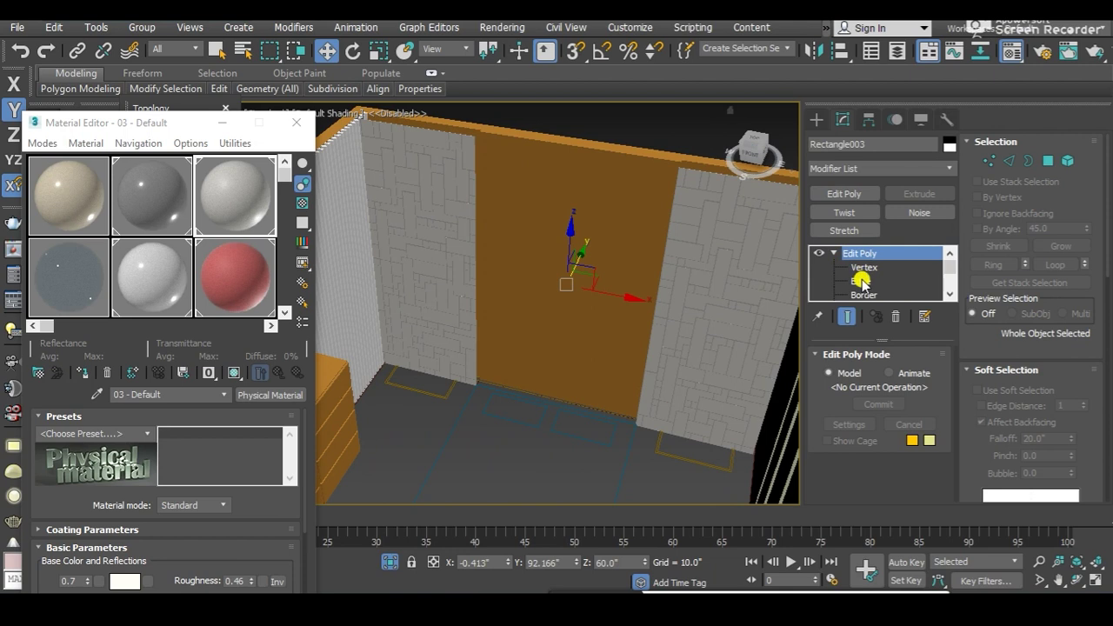
{"action": "left_click", "coordinate": [861, 280]}
{"action": "scroll", "coordinate": [591, 150], "scroll_direction": "up", "scroll_amount": 3}
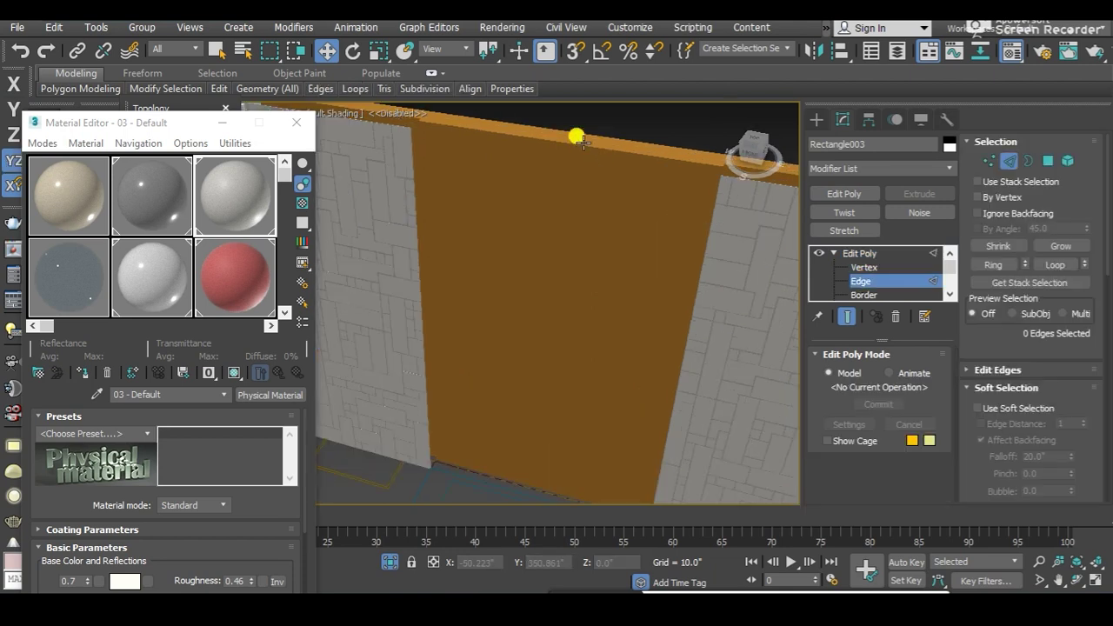
{"action": "left_click", "coordinate": [581, 139]}
{"action": "scroll", "coordinate": [529, 452], "scroll_direction": "down", "scroll_amount": 5}
{"action": "scroll", "coordinate": [535, 361], "scroll_direction": "up", "scroll_amount": 4}
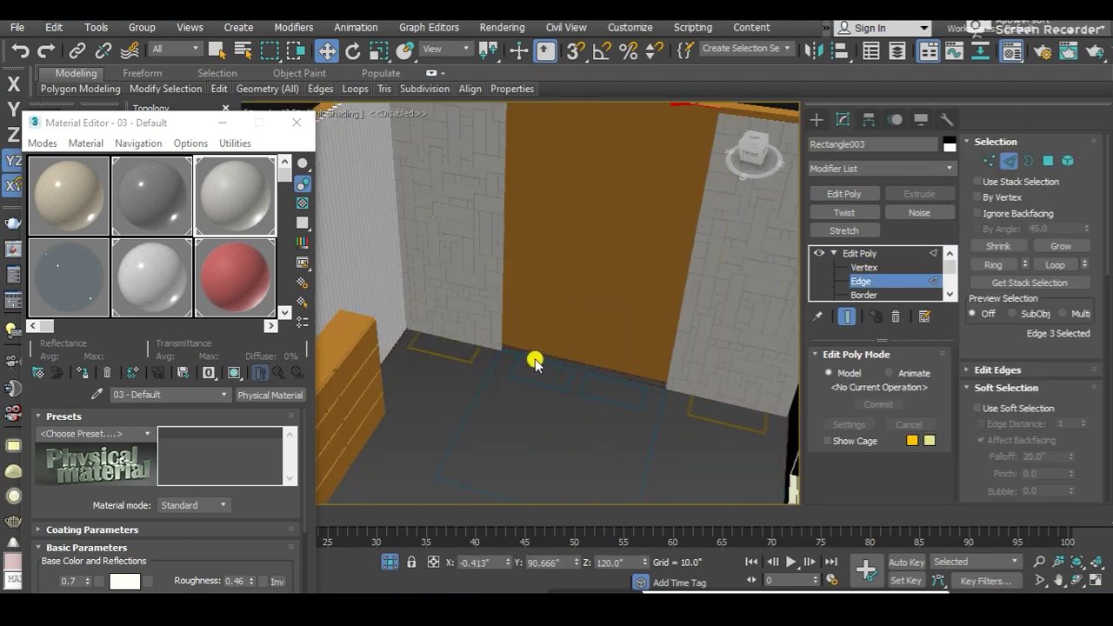
{"action": "left_click", "coordinate": [532, 353], "text": "ctrl"}
{"action": "scroll", "coordinate": [566, 322], "scroll_direction": "up", "scroll_amount": 3}
{"action": "scroll", "coordinate": [546, 377], "scroll_direction": "down", "scroll_amount": 2}
{"action": "middle_click_drag", "start_coordinate": [547, 377], "coordinate": [546, 378], "text": "alt"}
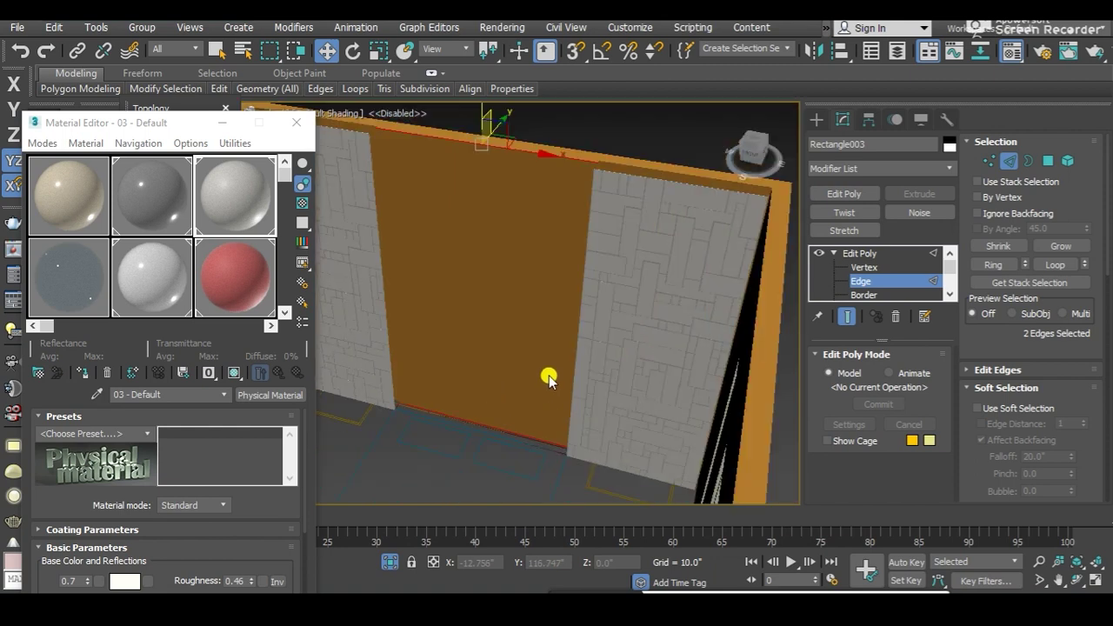
Step: Connect the top and bottom edges with 4 evenly spaced vertical edges
{"action": "right_click", "coordinate": [505, 293]}
{"action": "left_click", "coordinate": [337, 341]}
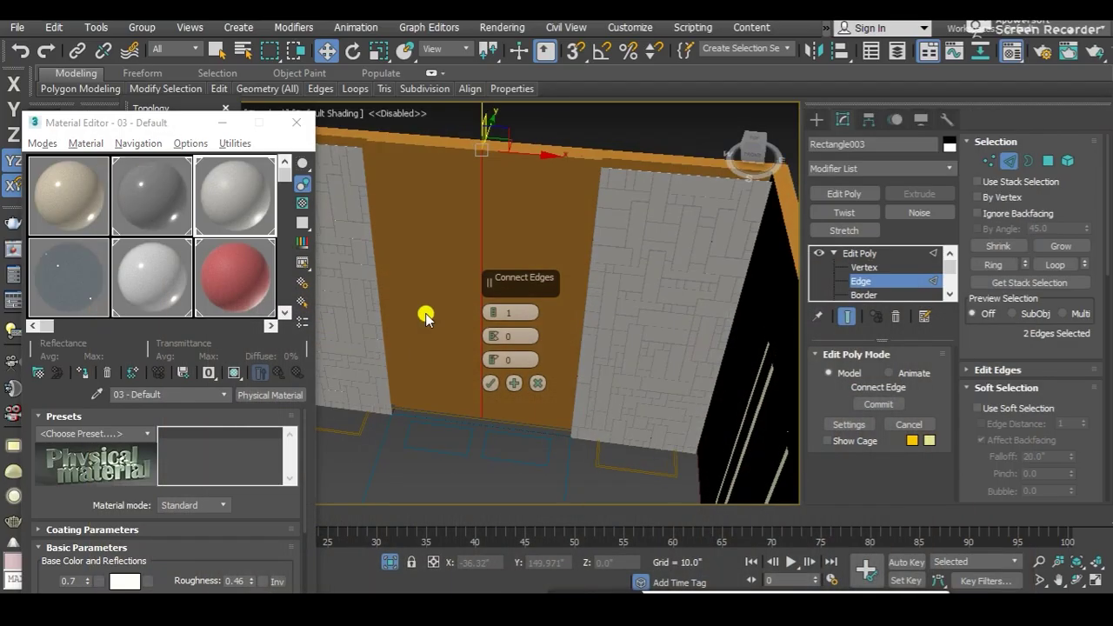
{"action": "left_click_drag", "start_coordinate": [481, 313], "coordinate": [487, 305]}
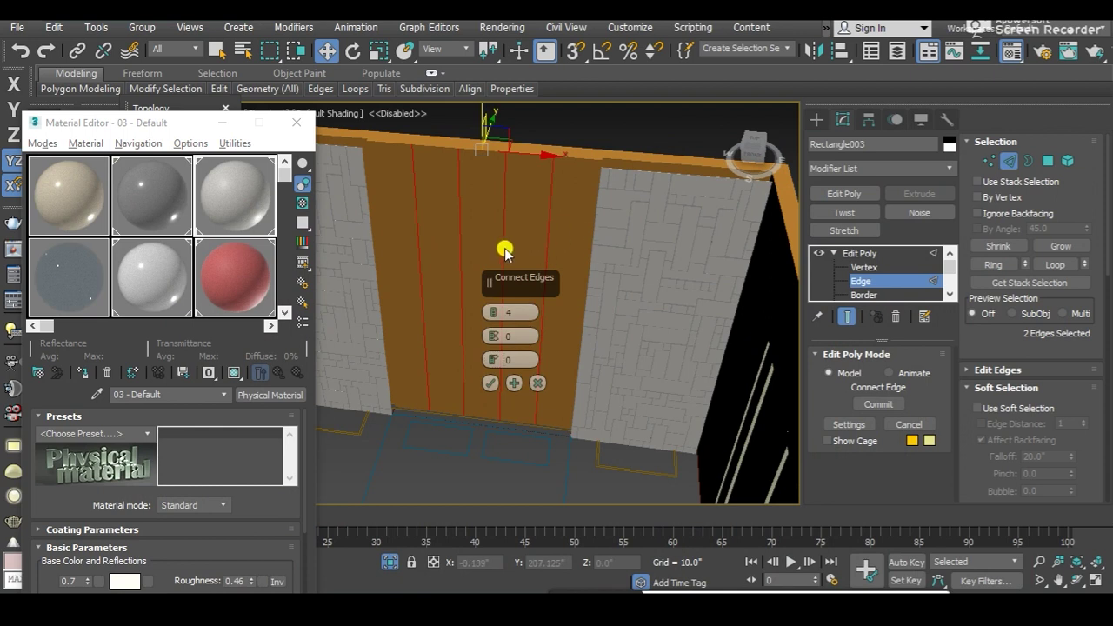
{"action": "mouse_move", "coordinate": [413, 251]}
{"action": "middle_mouse_down", "text": "alt"}
{"action": "mouse_move", "coordinate": [398, 288]}
{"action": "mouse_move", "coordinate": [412, 223]}
{"action": "middle_mouse_up", "text": "alt"}
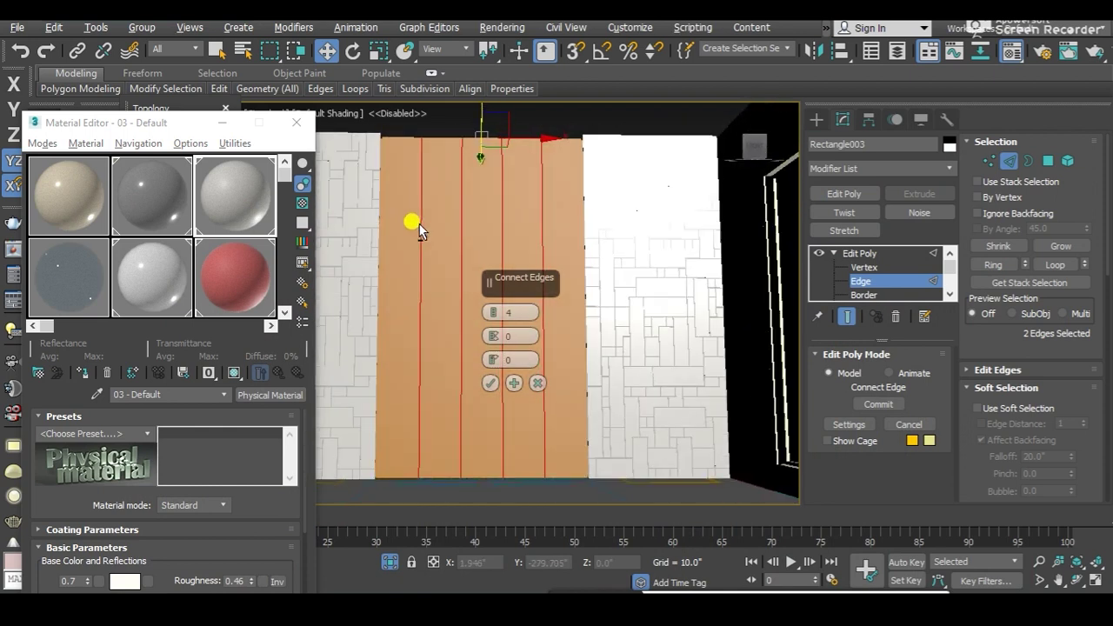
{"action": "mouse_move", "coordinate": [445, 376]}
{"action": "middle_mouse_down", "text": "alt"}
{"action": "mouse_move", "coordinate": [425, 373]}
{"action": "mouse_move", "coordinate": [426, 387]}
{"action": "middle_mouse_up", "text": "alt"}
{"action": "middle_click_drag", "start_coordinate": [451, 333], "coordinate": [457, 338], "text": "alt"}
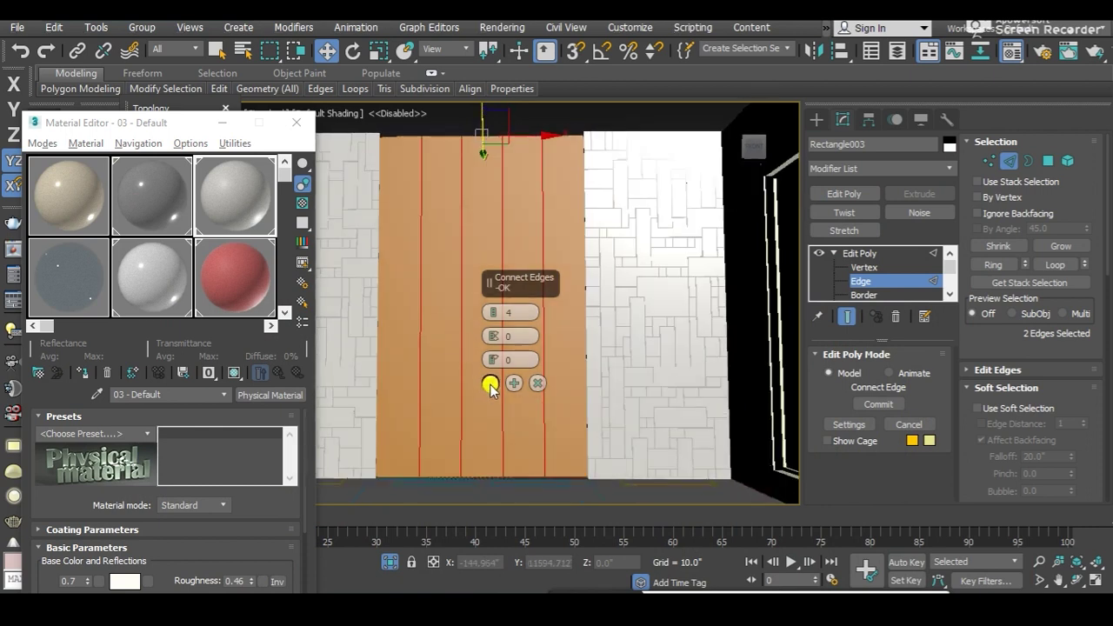
{"action": "left_click", "coordinate": [490, 383]}
{"action": "mouse_move", "coordinate": [494, 370]}
{"action": "middle_mouse_down", "text": "alt"}
{"action": "mouse_move", "coordinate": [486, 402]}
{"action": "mouse_move", "coordinate": [458, 415]}
{"action": "mouse_move", "coordinate": [502, 291]}
{"action": "mouse_move", "coordinate": [534, 365]}
{"action": "mouse_move", "coordinate": [527, 415]}
{"action": "middle_mouse_up", "text": "alt"}
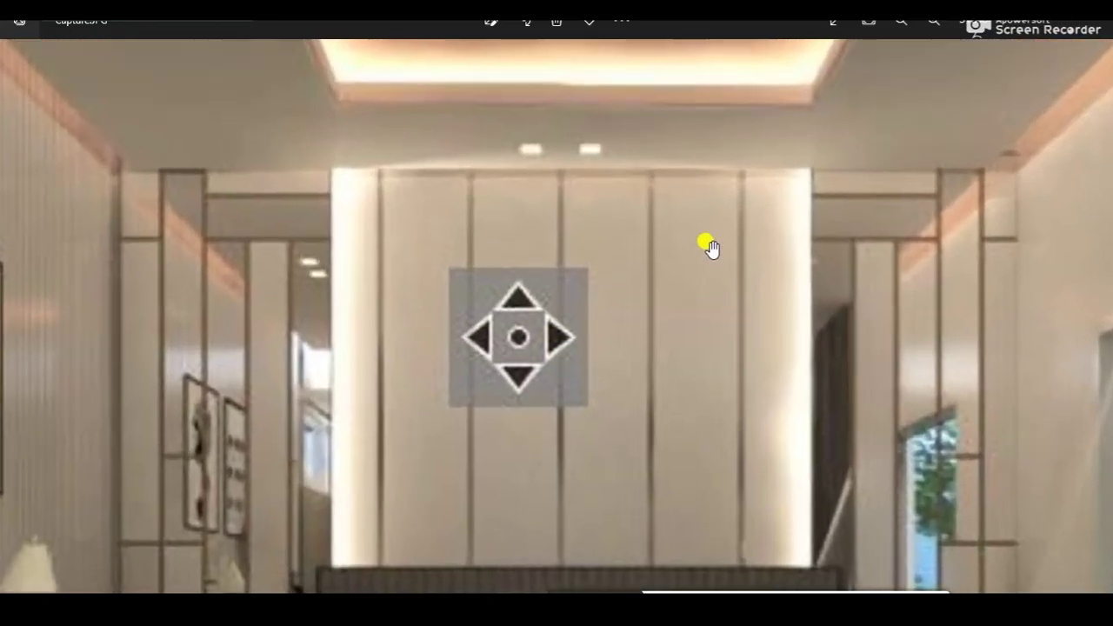
{"action": "scroll", "coordinate": [661, 186], "scroll_direction": "down", "scroll_amount": 1}
{"action": "scroll", "coordinate": [599, 243], "scroll_direction": "down", "scroll_amount": 1}
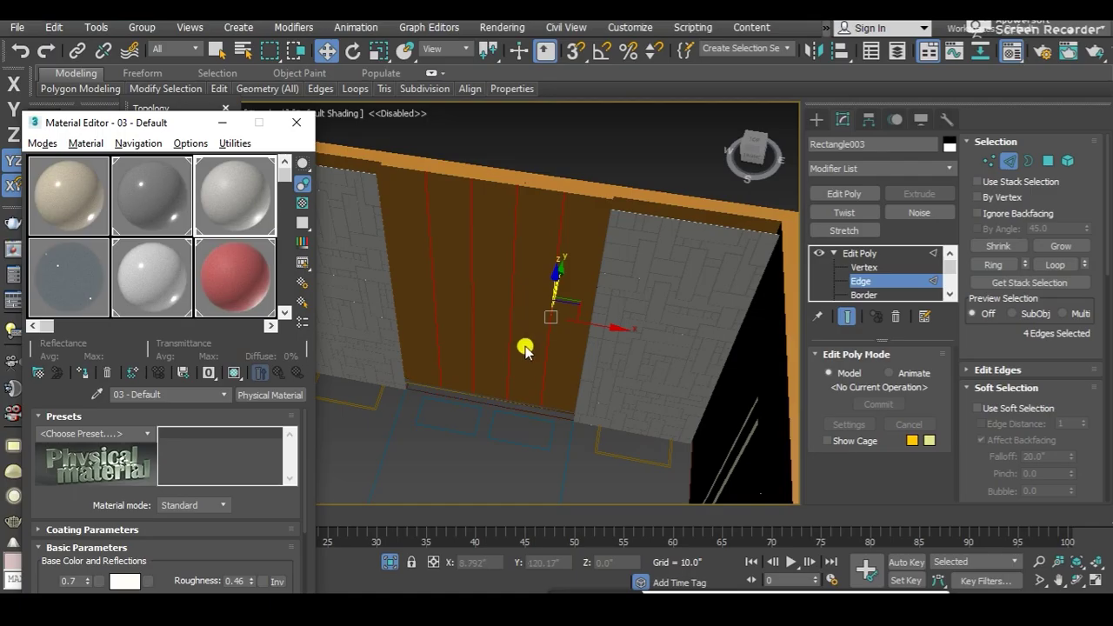
{"action": "mouse_move", "coordinate": [522, 348]}
{"action": "middle_mouse_down", "text": "alt"}
{"action": "mouse_move", "coordinate": [497, 316]}
{"action": "mouse_move", "coordinate": [472, 241]}
{"action": "mouse_move", "coordinate": [510, 216]}
{"action": "mouse_move", "coordinate": [496, 287]}
{"action": "mouse_move", "coordinate": [522, 206]}
{"action": "mouse_move", "coordinate": [498, 159]}
{"action": "middle_mouse_up", "text": "alt"}
{"action": "mouse_move", "coordinate": [502, 420]}
{"action": "middle_mouse_down", "text": "alt"}
{"action": "mouse_move", "coordinate": [516, 186]}
{"action": "mouse_move", "coordinate": [514, 278]}
{"action": "mouse_move", "coordinate": [519, 258]}
{"action": "mouse_move", "coordinate": [509, 174]}
{"action": "middle_mouse_up", "text": "alt"}
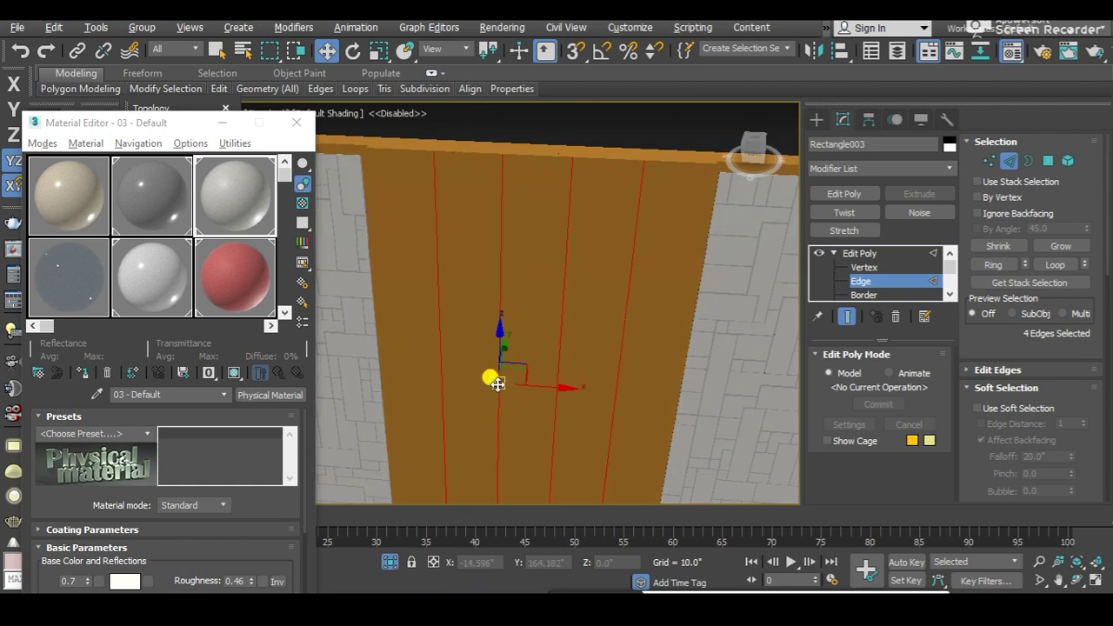
Step: Try a first chamfer on the four vertical edges with 5 segments, then close it
{"action": "middle_click_drag", "start_coordinate": [497, 380], "coordinate": [497, 360], "text": "alt"}
{"action": "mouse_move", "coordinate": [651, 260]}
{"action": "middle_mouse_down", "text": "alt"}
{"action": "mouse_move", "coordinate": [637, 236]}
{"action": "mouse_move", "coordinate": [659, 239]}
{"action": "mouse_move", "coordinate": [527, 293]}
{"action": "mouse_move", "coordinate": [504, 320]}
{"action": "mouse_move", "coordinate": [509, 261]}
{"action": "middle_mouse_up", "text": "alt"}
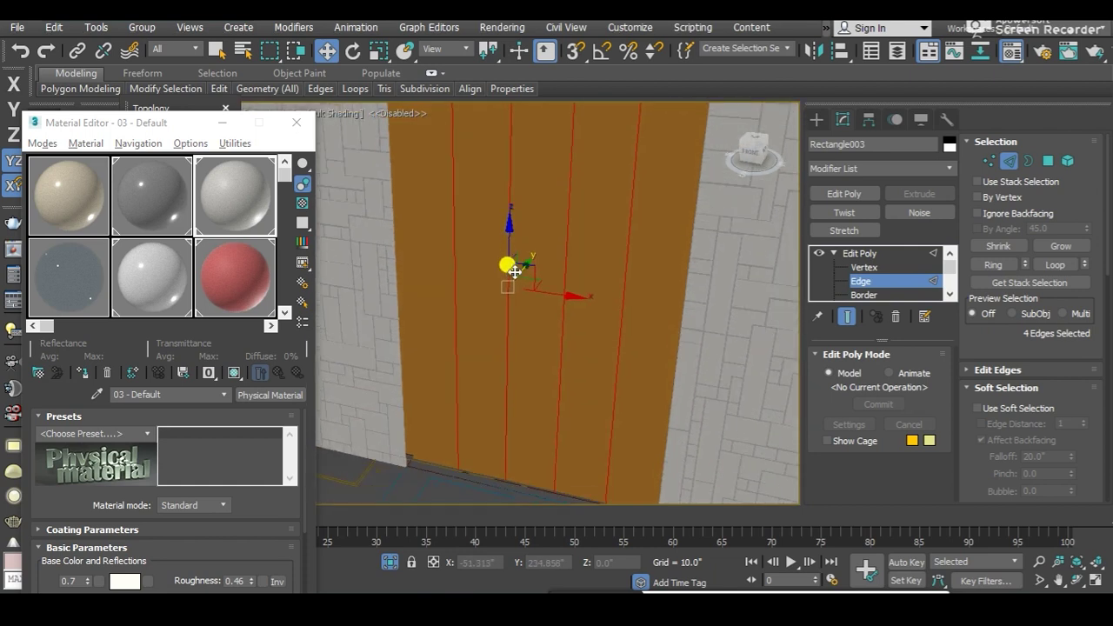
{"action": "scroll", "coordinate": [509, 261], "scroll_direction": "down", "scroll_amount": 3}
{"action": "right_click", "coordinate": [513, 276]}
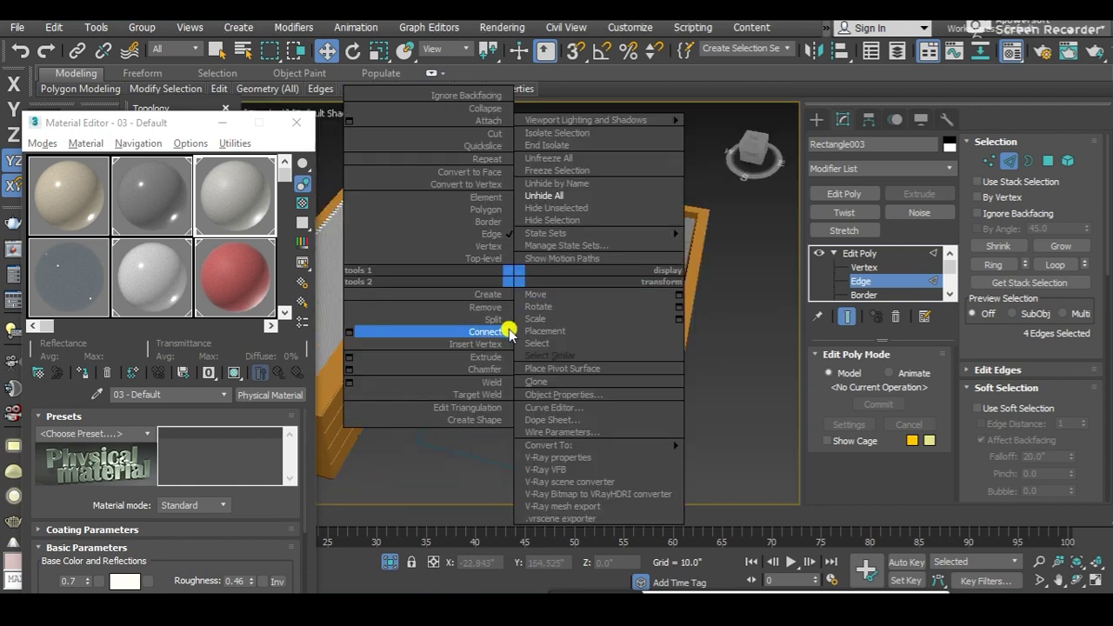
{"action": "left_click", "coordinate": [350, 367]}
{"action": "scroll", "coordinate": [502, 199], "scroll_direction": "up", "scroll_amount": 4}
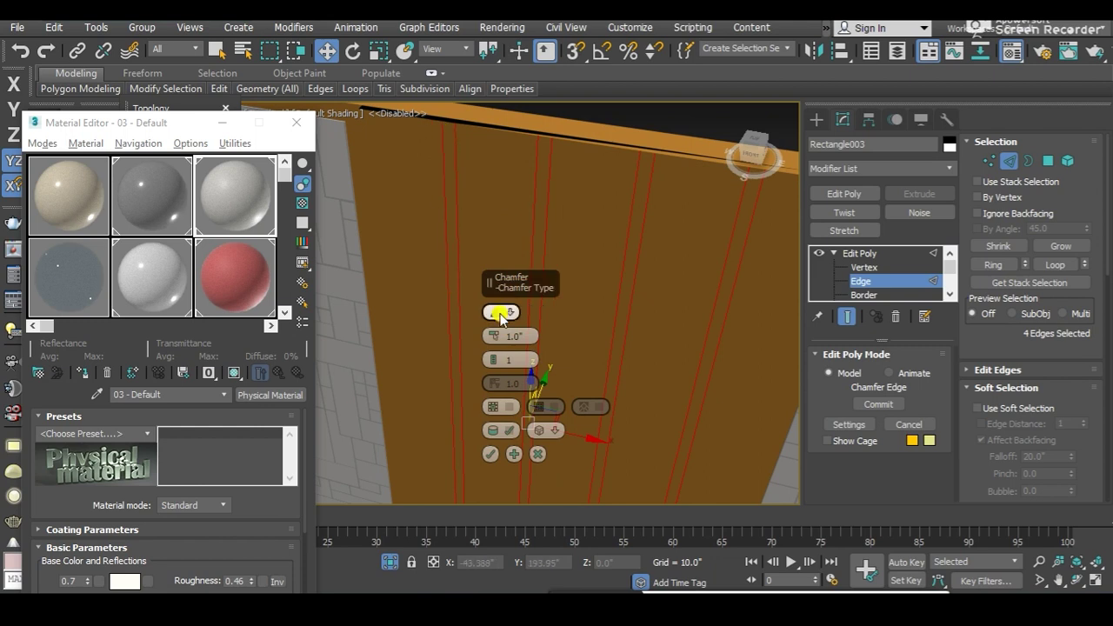
{"action": "left_click_drag", "start_coordinate": [492, 353], "coordinate": [489, 347]}
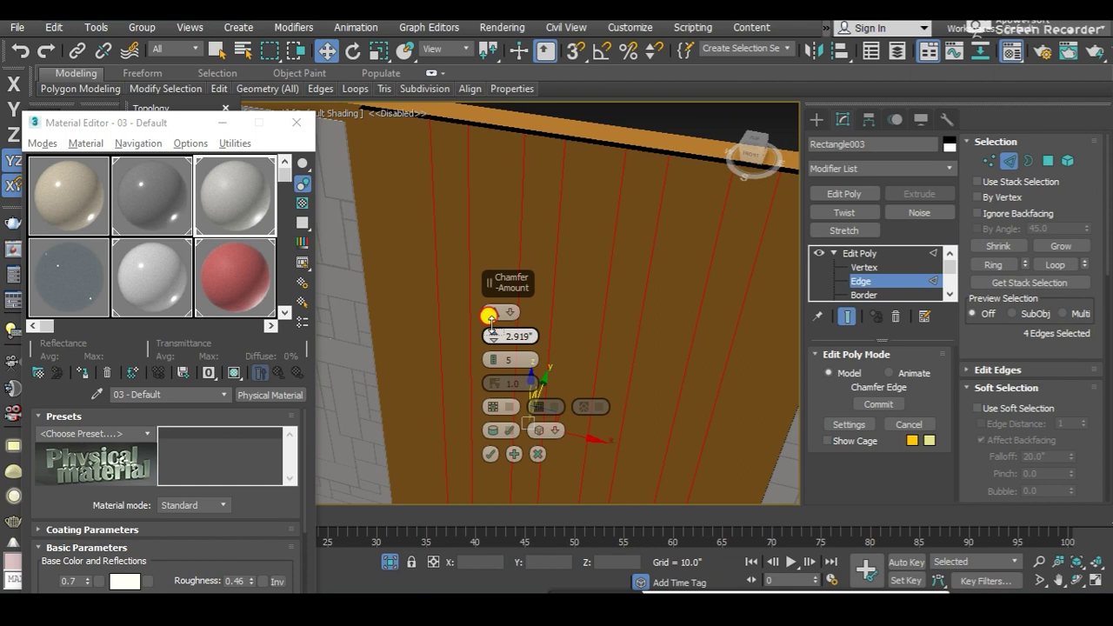
{"action": "mouse_move", "coordinate": [489, 315]}
{"action": "left_mouse_down"}
{"action": "mouse_move", "coordinate": [486, 258]}
{"action": "mouse_move", "coordinate": [518, 336]}
{"action": "left_mouse_up"}
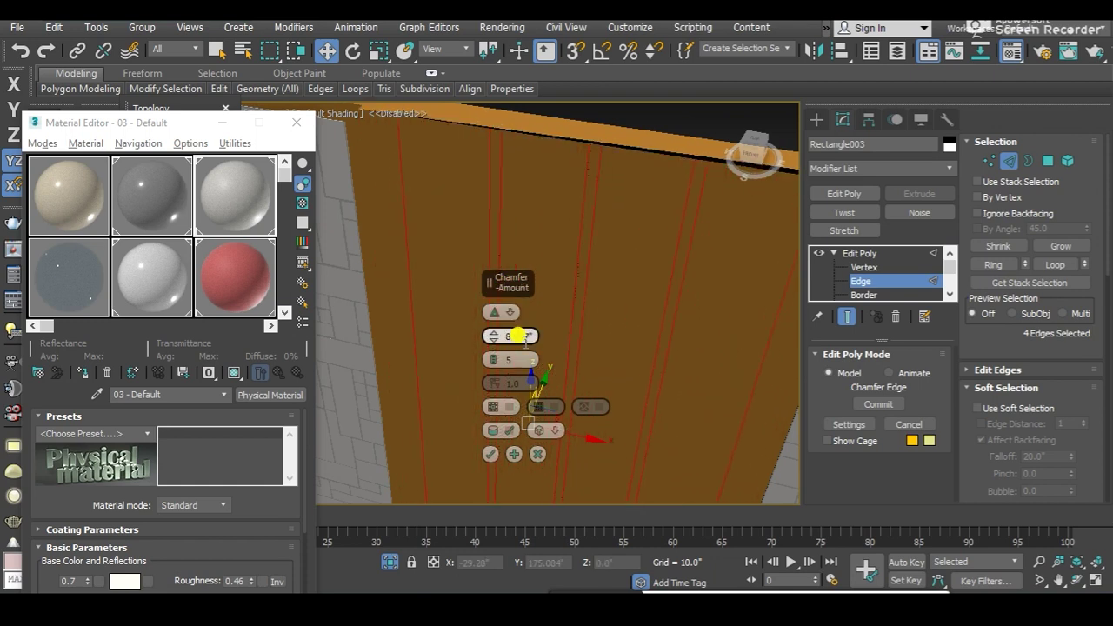
{"action": "left_click", "coordinate": [531, 453]}
Step: Restart the chamfer on the four vertical edges and bring the amount down
{"action": "right_click", "coordinate": [503, 340]}
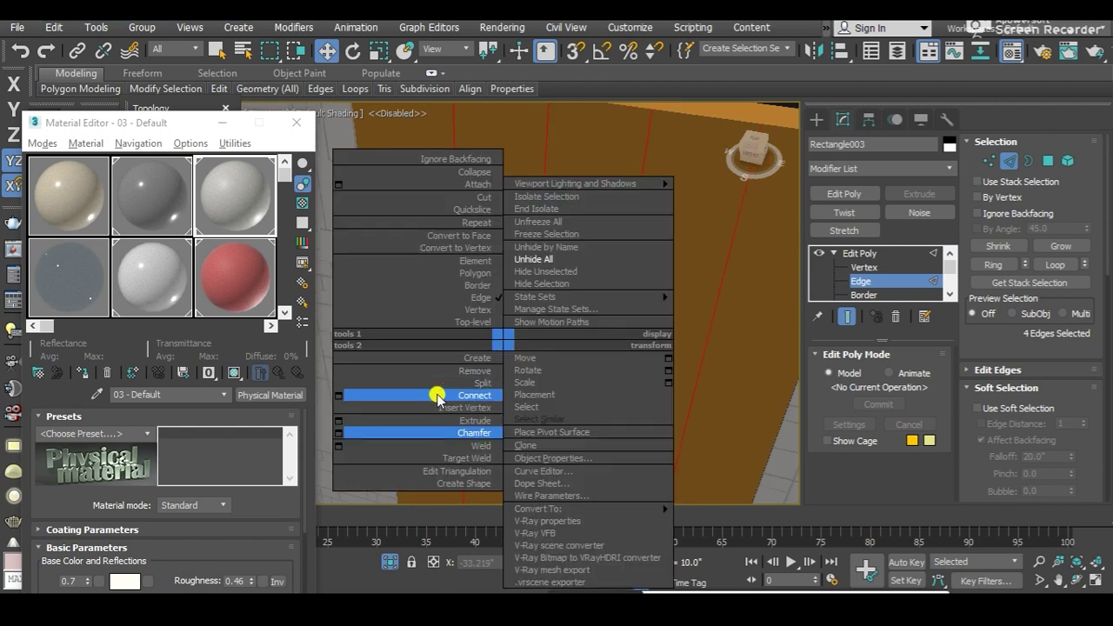
{"action": "left_click", "coordinate": [339, 432]}
{"action": "middle_click_drag", "start_coordinate": [432, 318], "coordinate": [412, 365]}
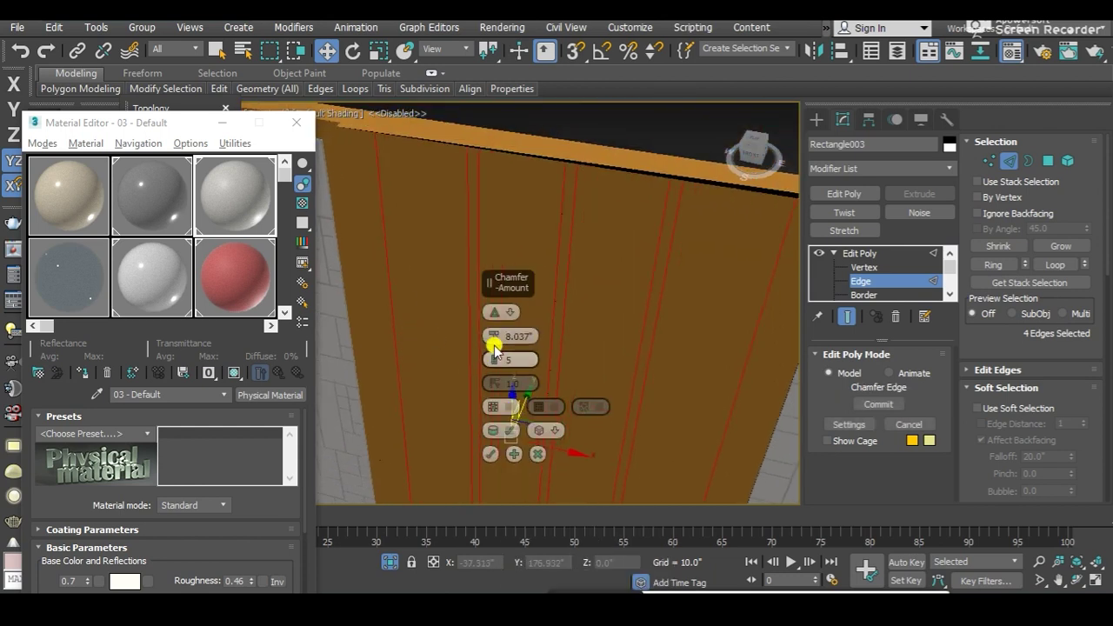
{"action": "left_click", "coordinate": [539, 454]}
{"action": "right_click", "coordinate": [526, 314]}
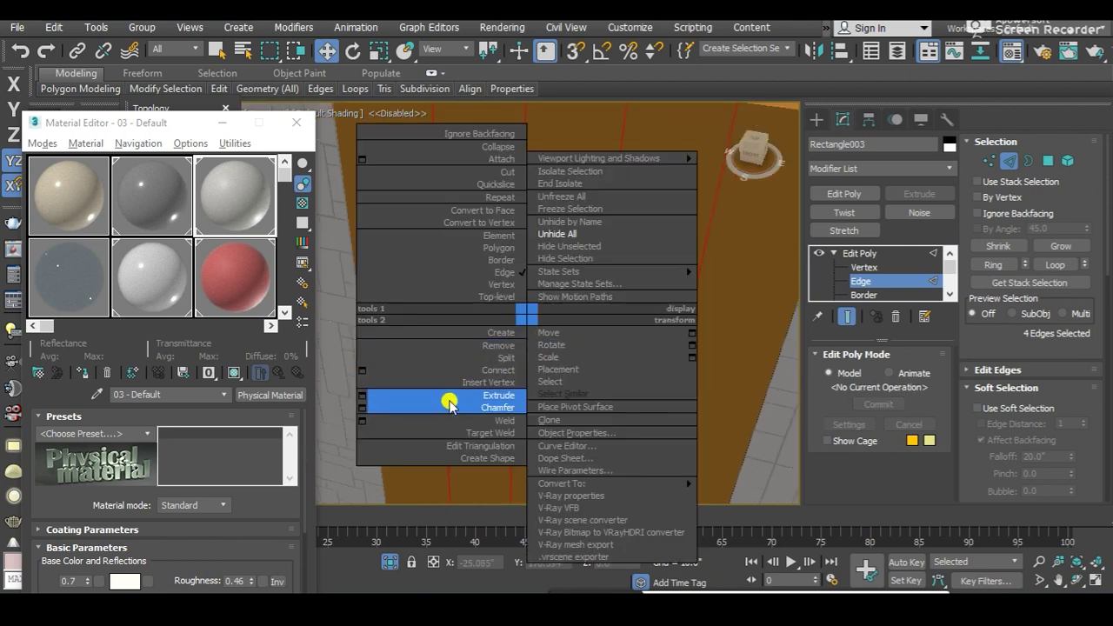
{"action": "left_click", "coordinate": [365, 407]}
{"action": "mouse_move", "coordinate": [490, 342]}
{"action": "left_mouse_down"}
{"action": "mouse_move", "coordinate": [493, 358]}
{"action": "mouse_move", "coordinate": [512, 335]}
{"action": "left_mouse_up"}
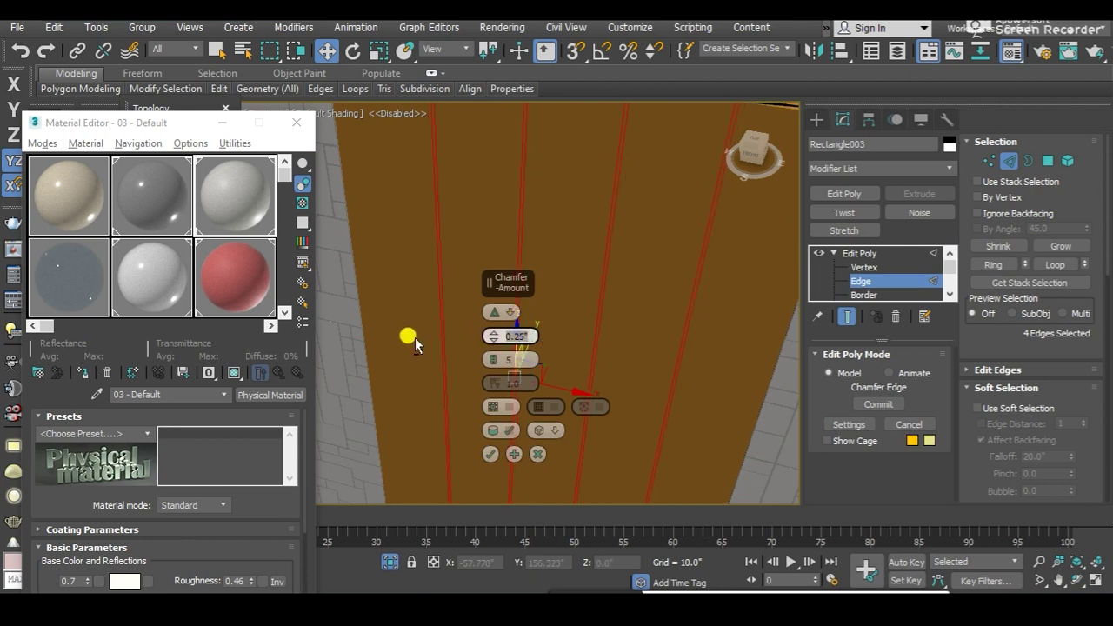
Step: Check the grooves from several angles and commit the 0.25 chamfer with 5 segments
{"action": "key", "text": "t"}
{"action": "mouse_move", "coordinate": [434, 326]}
{"action": "middle_mouse_down", "text": "alt"}
{"action": "mouse_move", "coordinate": [425, 304]}
{"action": "mouse_move", "coordinate": [385, 342]}
{"action": "middle_mouse_up", "text": "alt"}
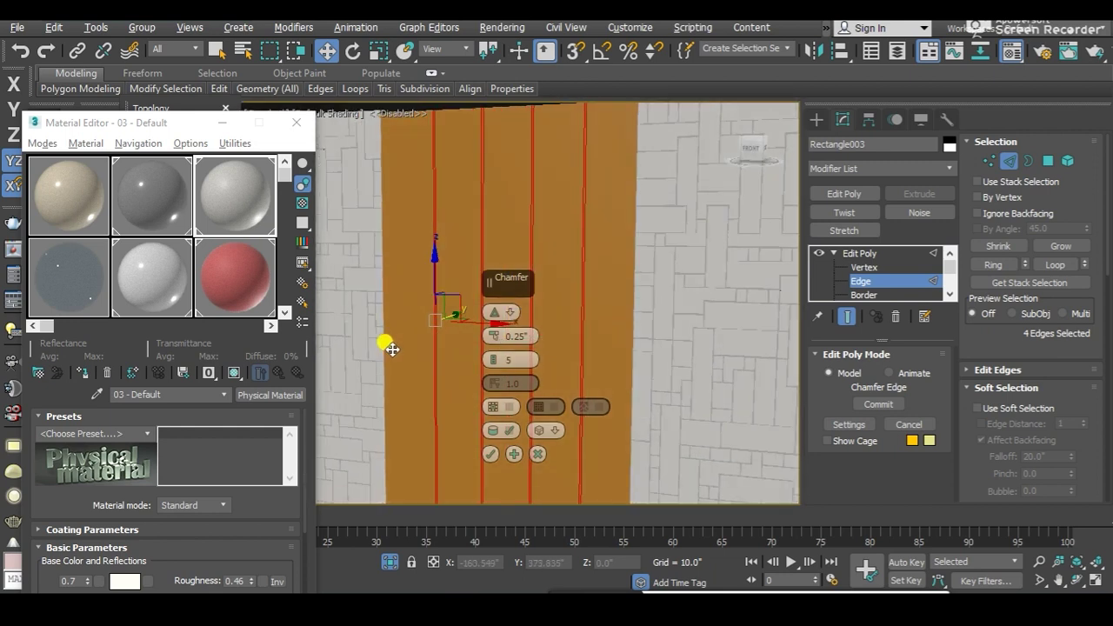
{"action": "mouse_move", "coordinate": [447, 310]}
{"action": "middle_mouse_down", "text": "alt"}
{"action": "mouse_move", "coordinate": [448, 217]}
{"action": "mouse_move", "coordinate": [452, 257]}
{"action": "middle_mouse_up", "text": "alt"}
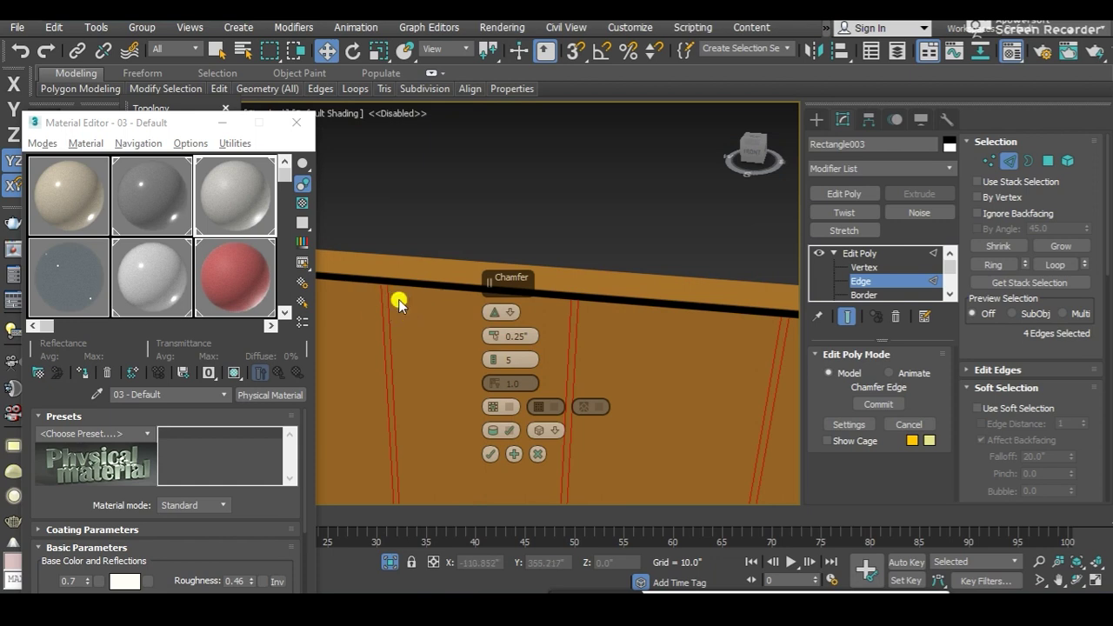
{"action": "scroll", "coordinate": [401, 272], "scroll_direction": "up", "scroll_amount": 2}
{"action": "scroll", "coordinate": [422, 273], "scroll_direction": "up", "scroll_amount": 2}
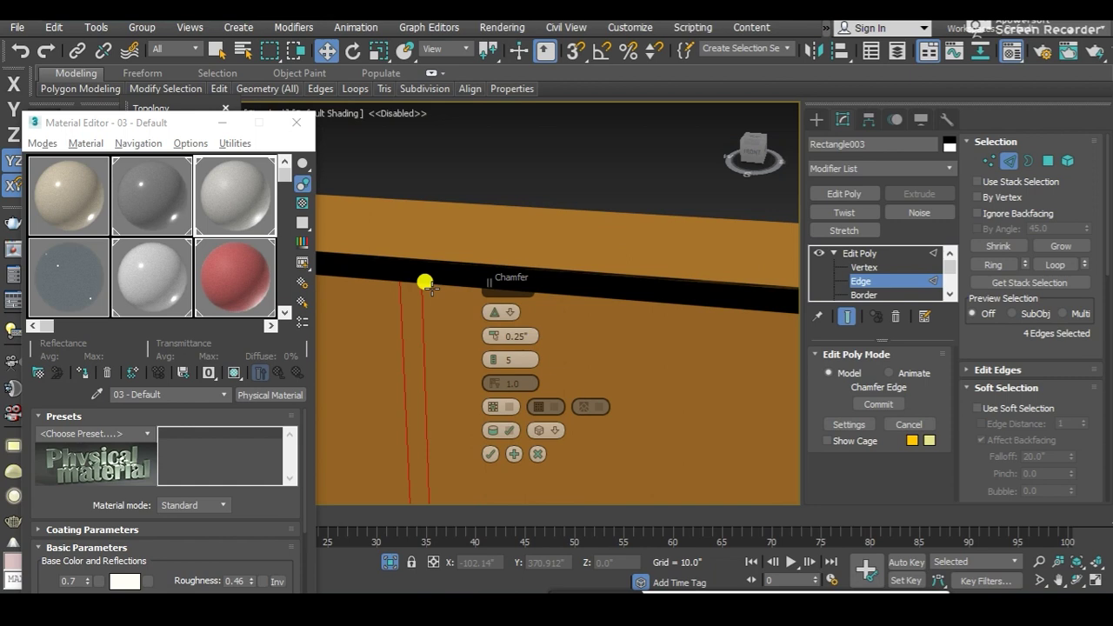
{"action": "middle_click_drag", "start_coordinate": [440, 297], "coordinate": [429, 390], "text": "alt"}
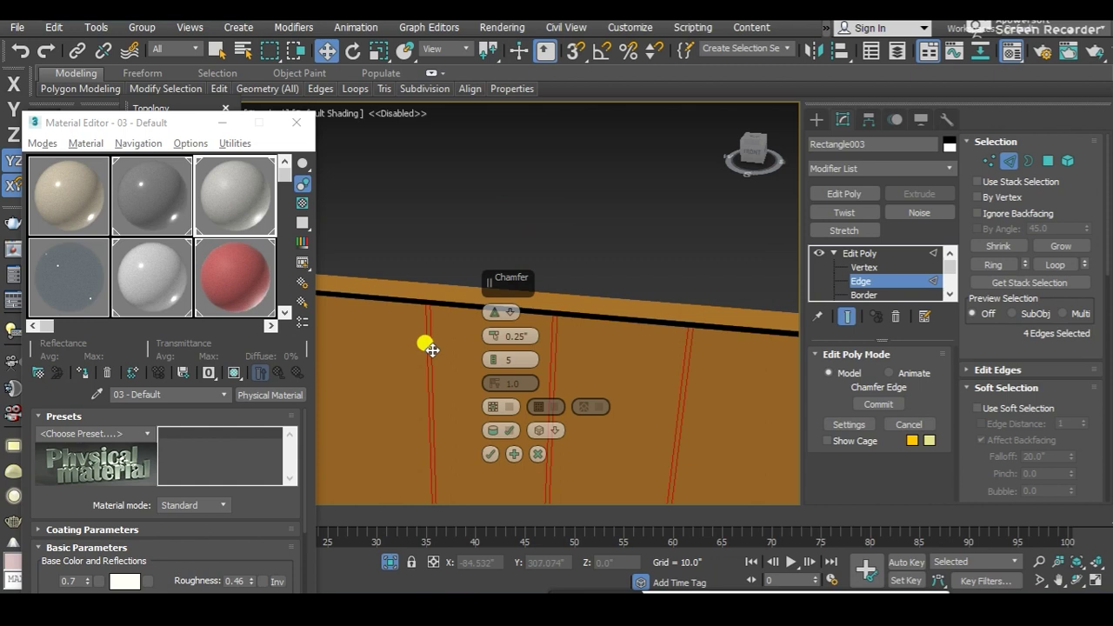
{"action": "left_click", "coordinate": [491, 453]}
{"action": "mouse_move", "coordinate": [489, 454]}
{"action": "middle_mouse_down", "text": "alt"}
{"action": "mouse_move", "coordinate": [551, 286]}
{"action": "mouse_move", "coordinate": [761, 258]}
{"action": "middle_mouse_up", "text": "alt"}
{"action": "scroll", "coordinate": [607, 254], "scroll_direction": "down", "scroll_amount": 5}
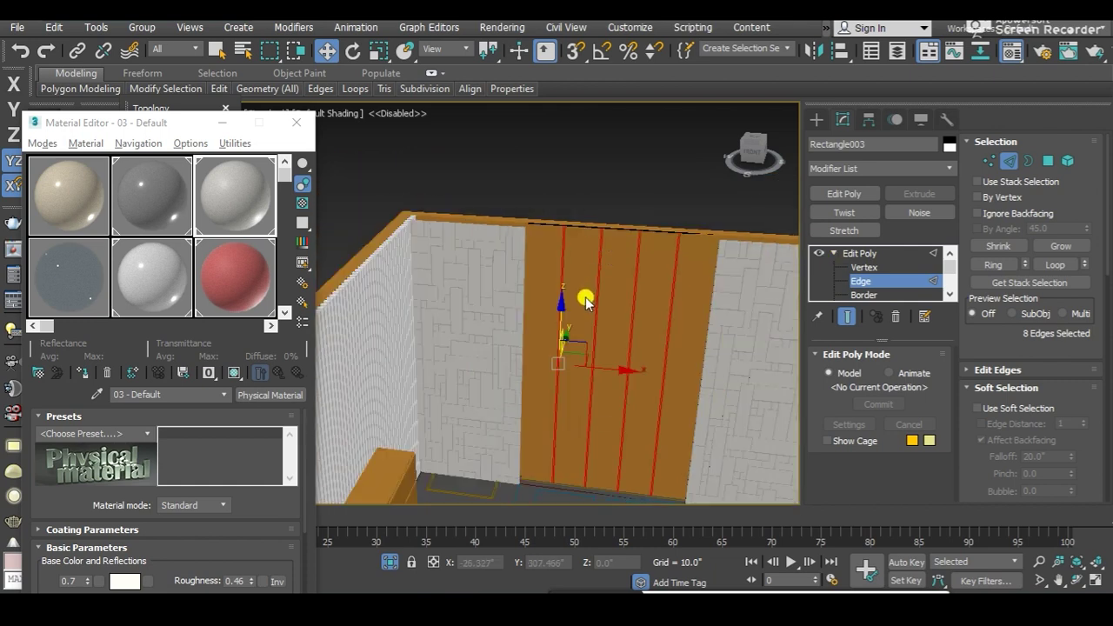
{"action": "scroll", "coordinate": [583, 298], "scroll_direction": "down", "scroll_amount": 2}
{"action": "scroll", "coordinate": [885, 282], "scroll_direction": "down", "scroll_amount": 2}
{"action": "left_click", "coordinate": [870, 281]}
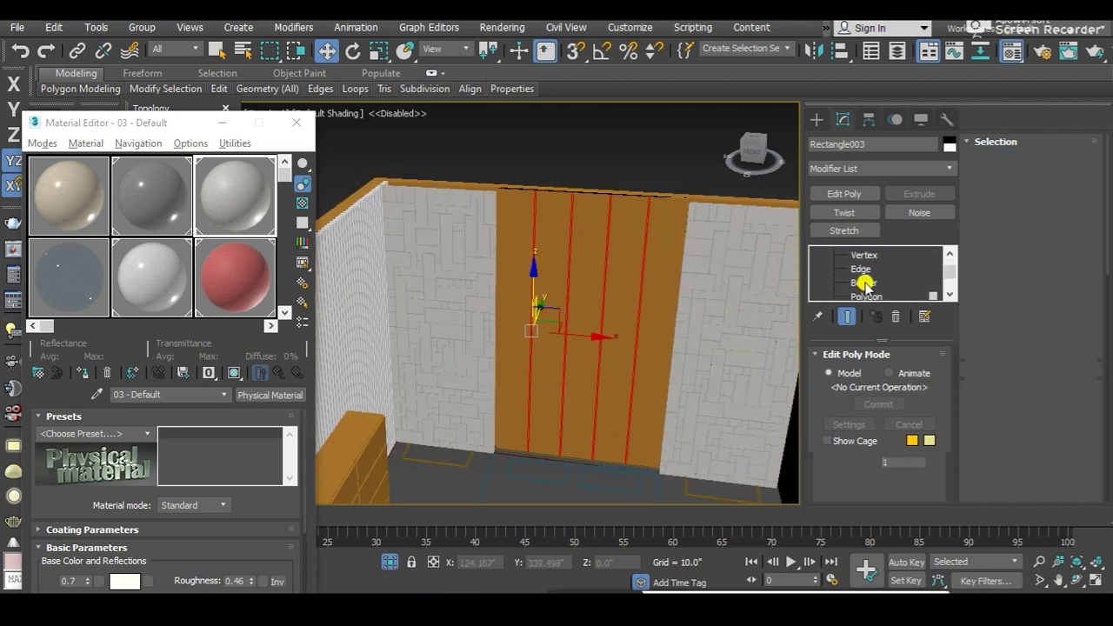
Step: Turn on Edged Faces and select the panel's five plank strip polygons
{"action": "key", "text": "F4"}
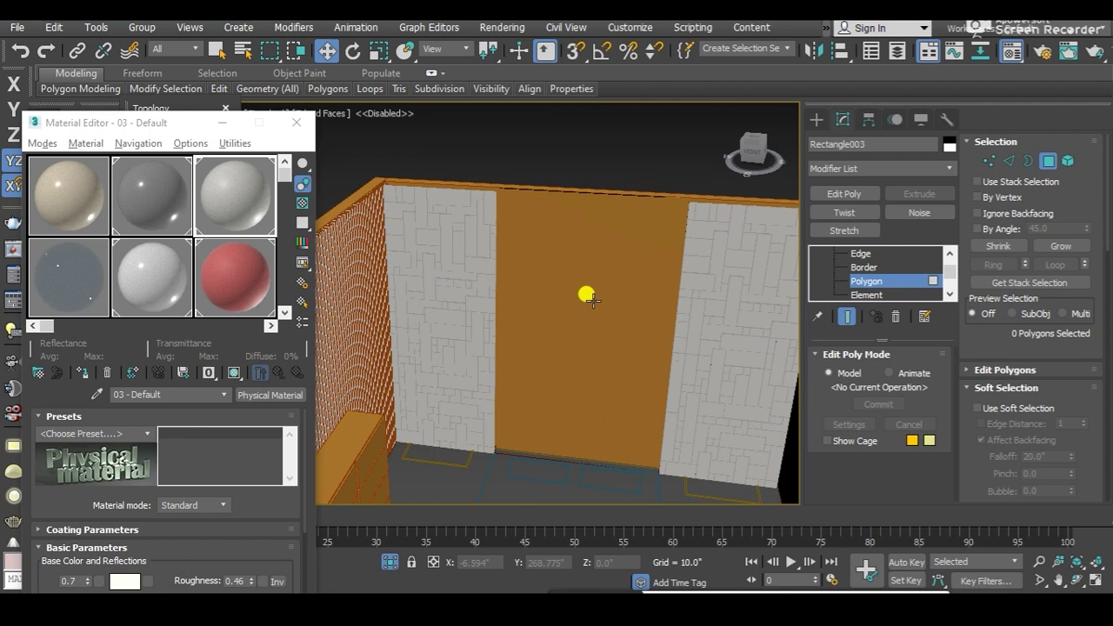
{"action": "scroll", "coordinate": [581, 283], "scroll_direction": "up", "scroll_amount": 2}
{"action": "scroll", "coordinate": [548, 243], "scroll_direction": "up", "scroll_amount": 2}
{"action": "scroll", "coordinate": [504, 234], "scroll_direction": "up", "scroll_amount": 2}
{"action": "left_click", "coordinate": [481, 234]}
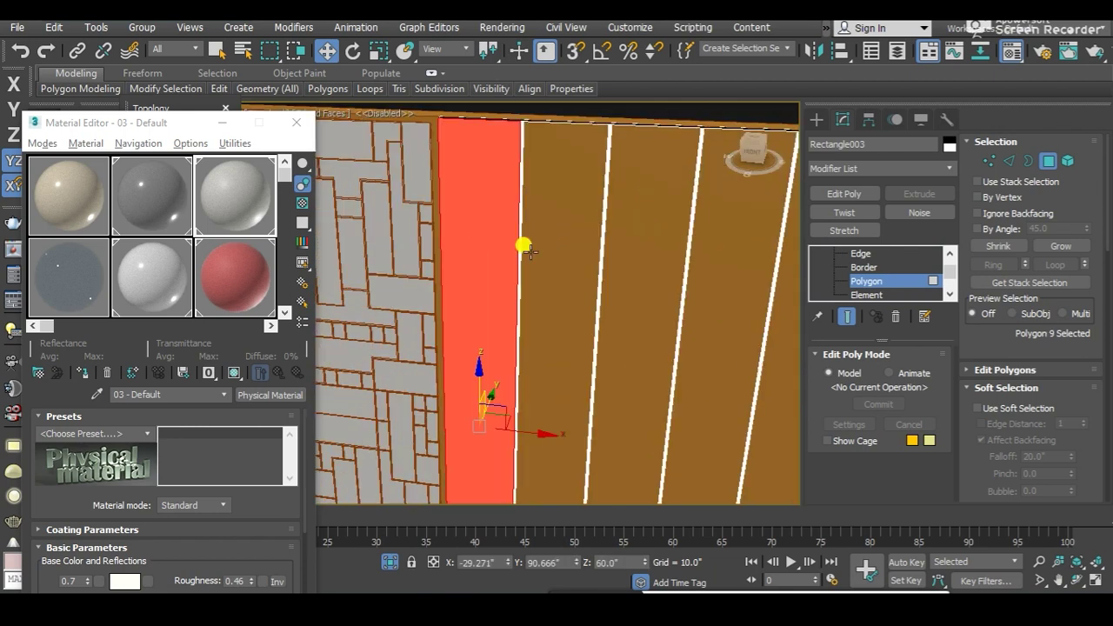
{"action": "scroll", "coordinate": [528, 250], "scroll_direction": "down", "scroll_amount": 3}
{"action": "left_click", "coordinate": [522, 228], "text": "ctrl"}
{"action": "left_click", "coordinate": [566, 229], "text": "ctrl"}
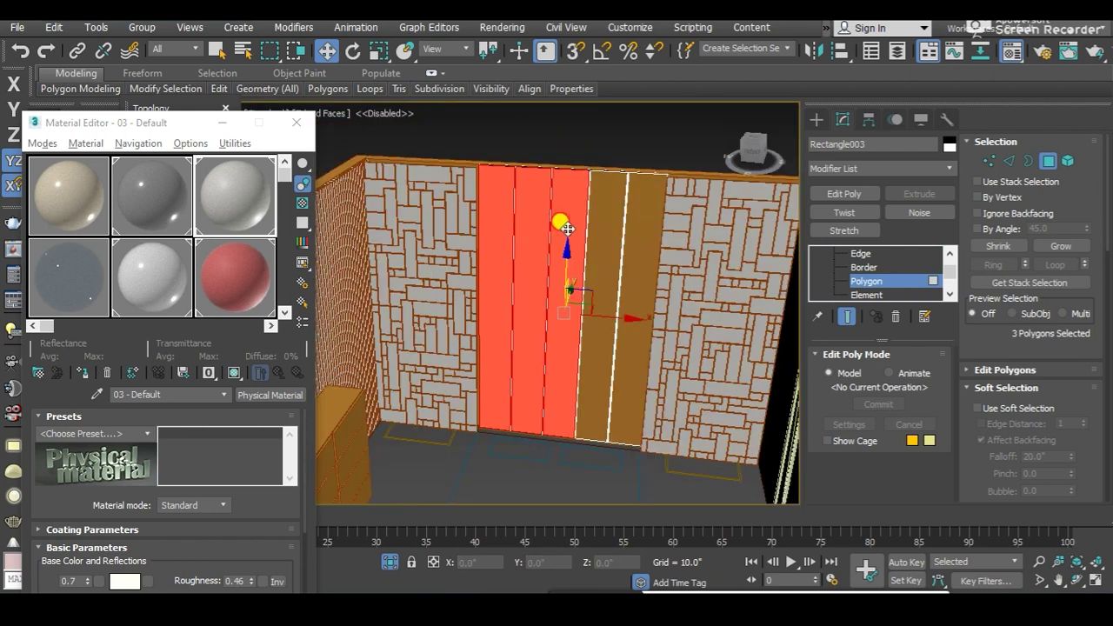
{"action": "left_click", "coordinate": [600, 224], "text": "ctrl"}
{"action": "left_click", "coordinate": [624, 223], "text": "ctrl"}
{"action": "scroll", "coordinate": [624, 224], "scroll_direction": "up", "scroll_amount": 3}
{"action": "scroll", "coordinate": [559, 218], "scroll_direction": "up", "scroll_amount": 2}
Step: Extrude the five selected strips outward by 1.066 so they stand proud
{"action": "mouse_move", "coordinate": [543, 252]}
{"action": "middle_mouse_down", "text": "alt"}
{"action": "mouse_move", "coordinate": [564, 305]}
{"action": "mouse_move", "coordinate": [554, 241]}
{"action": "mouse_move", "coordinate": [599, 288]}
{"action": "middle_mouse_up", "text": "alt"}
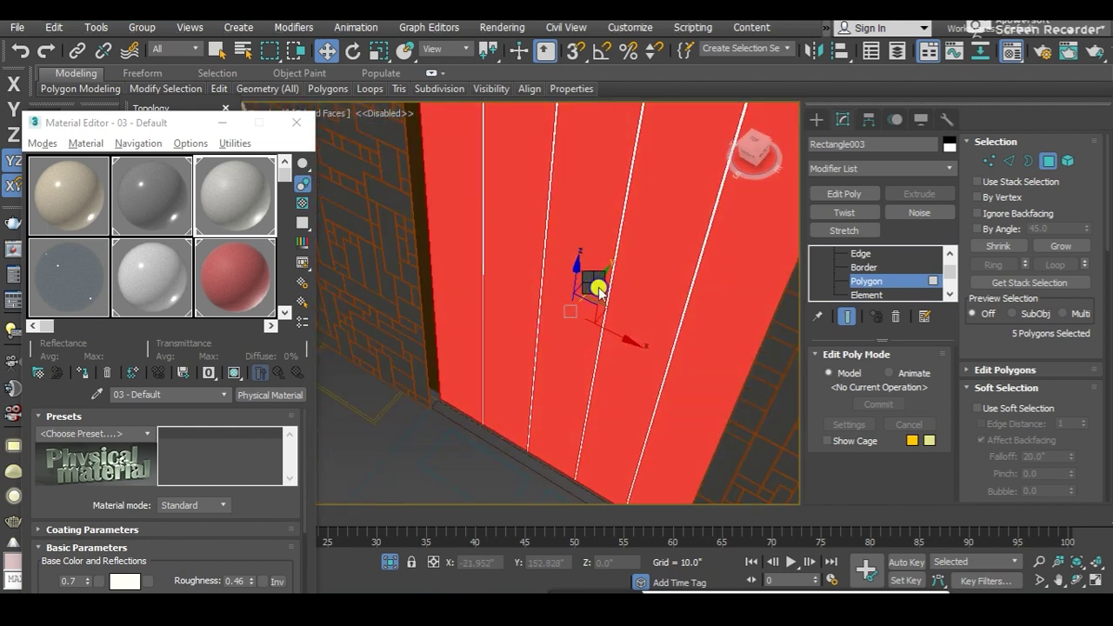
{"action": "right_click", "coordinate": [594, 282]}
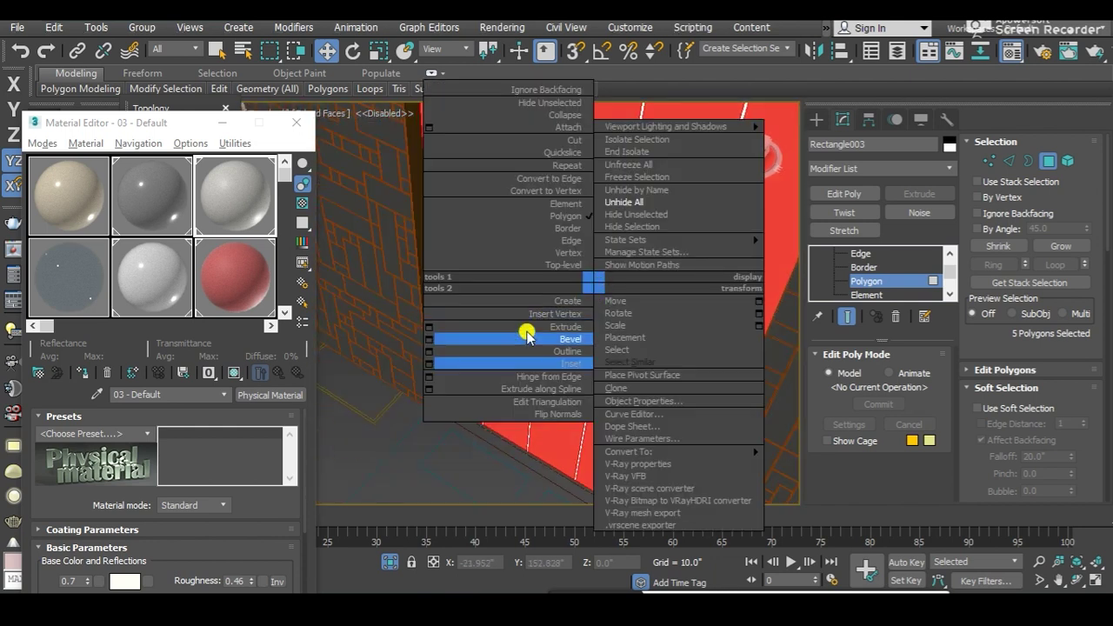
{"action": "left_click", "coordinate": [429, 331]}
{"action": "left_click_drag", "start_coordinate": [493, 331], "coordinate": [484, 321]}
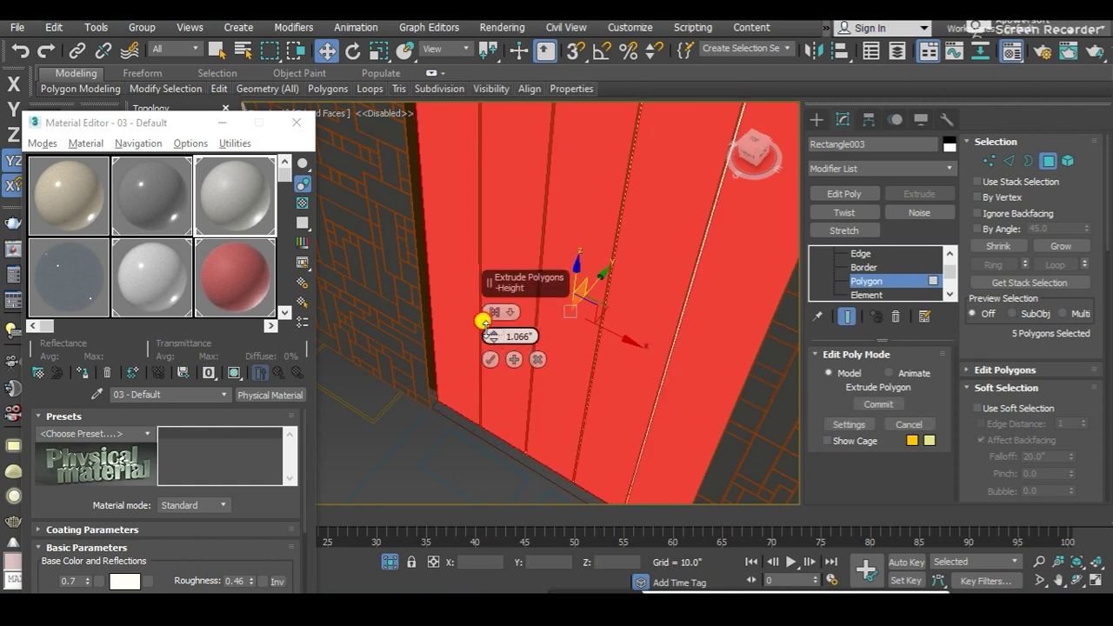
{"action": "left_click", "coordinate": [493, 359]}
{"action": "middle_click_drag", "start_coordinate": [567, 310], "coordinate": [654, 358], "text": "alt"}
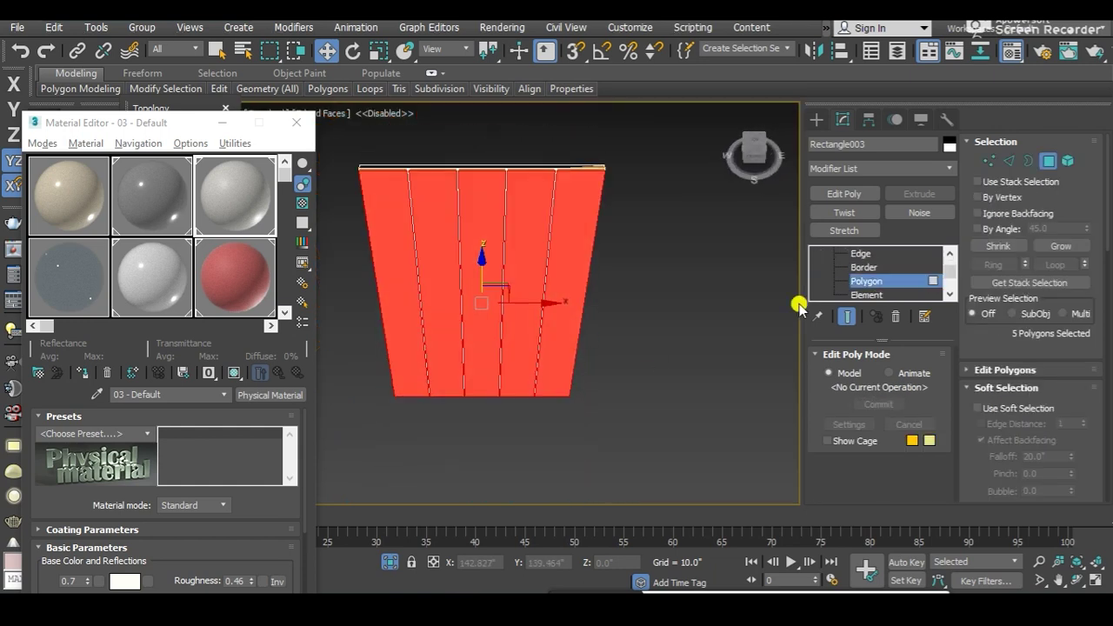
{"action": "left_click", "coordinate": [861, 253]}
{"action": "scroll", "coordinate": [626, 221], "scroll_direction": "up", "scroll_amount": 5}
{"action": "scroll", "coordinate": [641, 221], "scroll_direction": "up", "scroll_amount": 2}
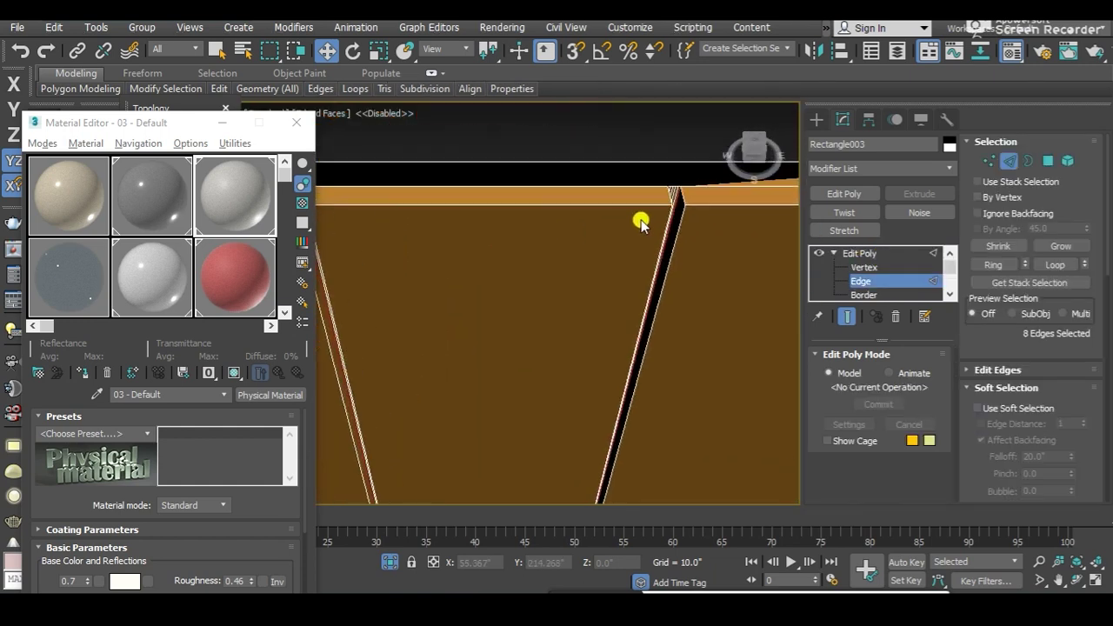
{"action": "scroll", "coordinate": [652, 235], "scroll_direction": "up", "scroll_amount": 2}
{"action": "scroll", "coordinate": [652, 236], "scroll_direction": "down", "scroll_amount": 3}
{"action": "scroll", "coordinate": [653, 226], "scroll_direction": "down", "scroll_amount": 3}
{"action": "scroll", "coordinate": [649, 232], "scroll_direction": "down", "scroll_amount": 3}
{"action": "mouse_move", "coordinate": [649, 232]}
{"action": "middle_mouse_down", "text": "alt"}
{"action": "mouse_move", "coordinate": [658, 172]}
{"action": "mouse_move", "coordinate": [653, 253]}
{"action": "mouse_move", "coordinate": [611, 165]}
{"action": "mouse_move", "coordinate": [679, 244]}
{"action": "mouse_move", "coordinate": [697, 149]}
{"action": "middle_mouse_up", "text": "alt"}
{"action": "scroll", "coordinate": [516, 377], "scroll_direction": "down", "scroll_amount": 4}
{"action": "mouse_move", "coordinate": [517, 377]}
{"action": "middle_mouse_down", "text": "alt"}
{"action": "mouse_move", "coordinate": [462, 398]}
{"action": "mouse_move", "coordinate": [529, 179]}
{"action": "mouse_move", "coordinate": [510, 348]}
{"action": "mouse_move", "coordinate": [566, 238]}
{"action": "mouse_move", "coordinate": [464, 318]}
{"action": "mouse_move", "coordinate": [588, 229]}
{"action": "mouse_move", "coordinate": [504, 345]}
{"action": "mouse_move", "coordinate": [562, 308]}
{"action": "mouse_move", "coordinate": [528, 345]}
{"action": "mouse_move", "coordinate": [497, 236]}
{"action": "mouse_move", "coordinate": [517, 338]}
{"action": "mouse_move", "coordinate": [588, 278]}
{"action": "mouse_move", "coordinate": [547, 250]}
{"action": "mouse_move", "coordinate": [532, 261]}
{"action": "mouse_move", "coordinate": [545, 265]}
{"action": "mouse_move", "coordinate": [574, 220]}
{"action": "mouse_move", "coordinate": [520, 337]}
{"action": "mouse_move", "coordinate": [492, 353]}
{"action": "mouse_move", "coordinate": [543, 318]}
{"action": "middle_mouse_up", "text": "alt"}
{"action": "mouse_move", "coordinate": [511, 258]}
{"action": "middle_mouse_down", "text": "alt"}
{"action": "mouse_move", "coordinate": [490, 183]}
{"action": "mouse_move", "coordinate": [524, 231]}
{"action": "mouse_move", "coordinate": [554, 318]}
{"action": "mouse_move", "coordinate": [540, 417]}
{"action": "mouse_move", "coordinate": [490, 343]}
{"action": "mouse_move", "coordinate": [514, 318]}
{"action": "mouse_move", "coordinate": [530, 353]}
{"action": "mouse_move", "coordinate": [566, 281]}
{"action": "mouse_move", "coordinate": [528, 323]}
{"action": "middle_mouse_up", "text": "alt"}
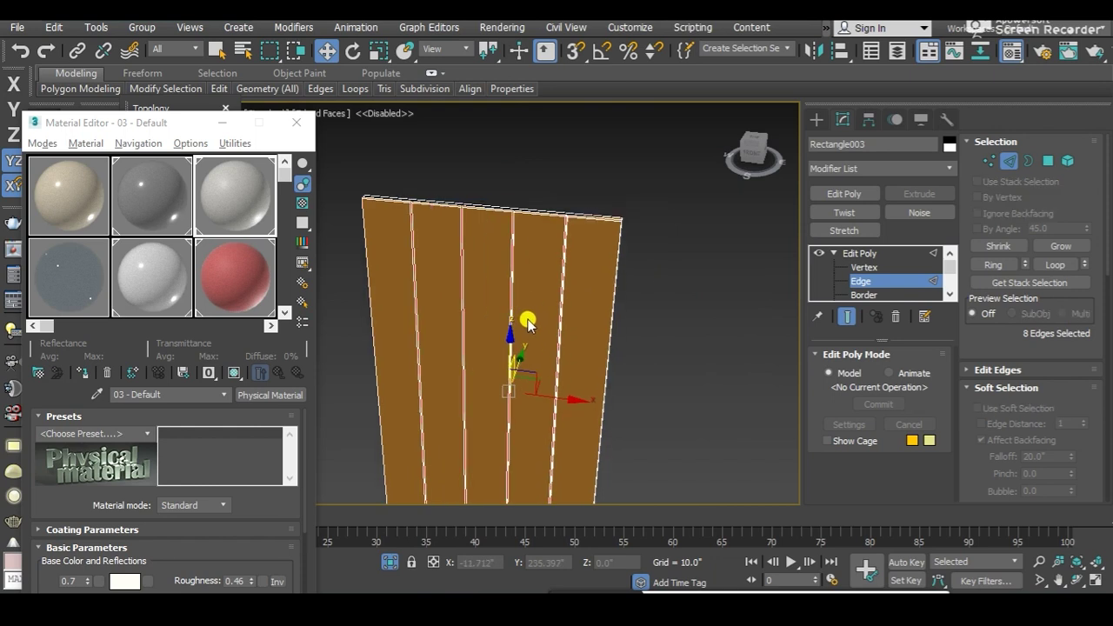
{"action": "scroll", "coordinate": [527, 321], "scroll_direction": "up", "scroll_amount": 3}
{"action": "scroll", "coordinate": [527, 318], "scroll_direction": "up", "scroll_amount": 2}
{"action": "mouse_move", "coordinate": [527, 318]}
{"action": "middle_mouse_down", "text": "alt"}
{"action": "mouse_move", "coordinate": [499, 333]}
{"action": "mouse_move", "coordinate": [553, 315]}
{"action": "middle_mouse_up", "text": "alt"}
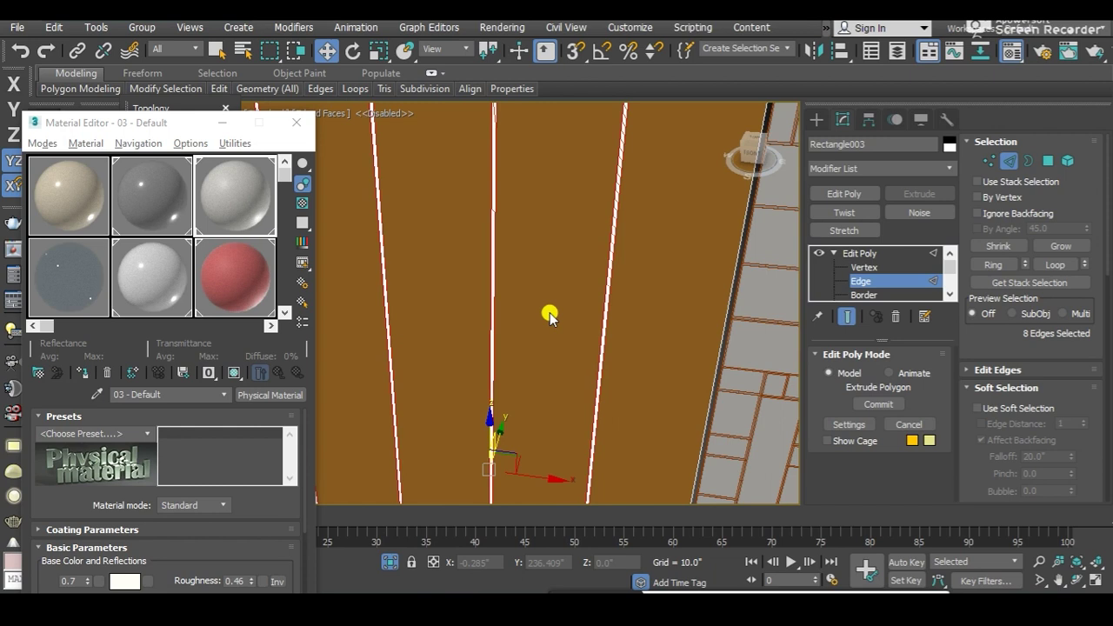
{"action": "scroll", "coordinate": [549, 312], "scroll_direction": "down", "scroll_amount": 10}
{"action": "left_click", "coordinate": [859, 253]}
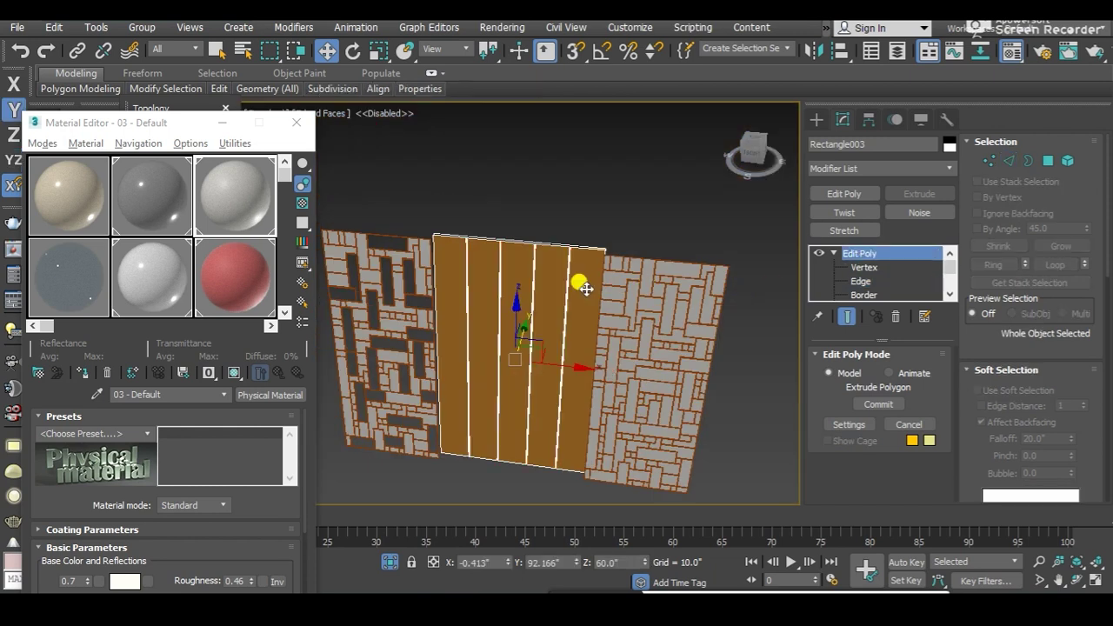
{"action": "scroll", "coordinate": [561, 296], "scroll_direction": "up", "scroll_amount": 2}
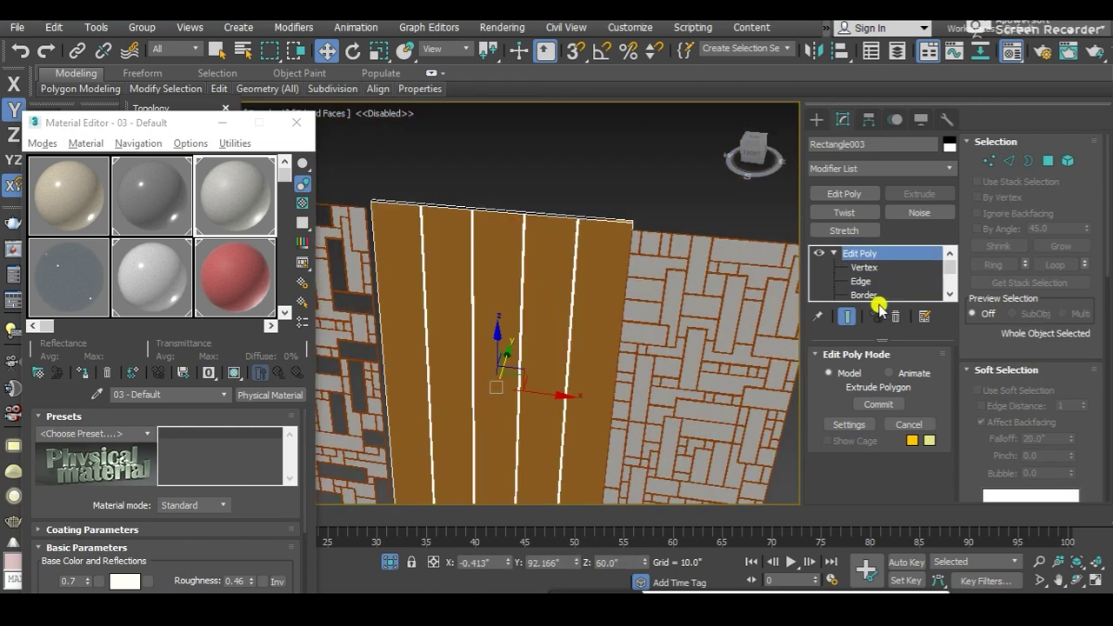
{"action": "scroll", "coordinate": [878, 291], "scroll_direction": "down", "scroll_amount": 1}
{"action": "scroll", "coordinate": [556, 199], "scroll_direction": "up", "scroll_amount": 3}
{"action": "scroll", "coordinate": [551, 199], "scroll_direction": "up", "scroll_amount": 2}
{"action": "scroll", "coordinate": [556, 220], "scroll_direction": "down", "scroll_amount": 3}
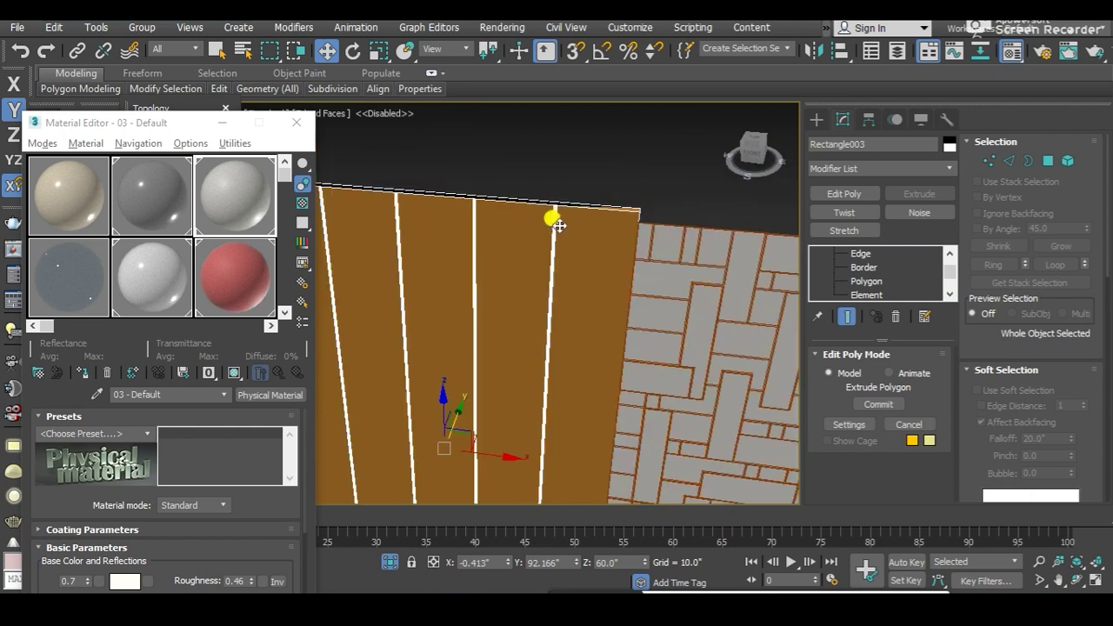
{"action": "right_click", "coordinate": [567, 245]}
{"action": "key", "text": "ctrl+shift+c"}
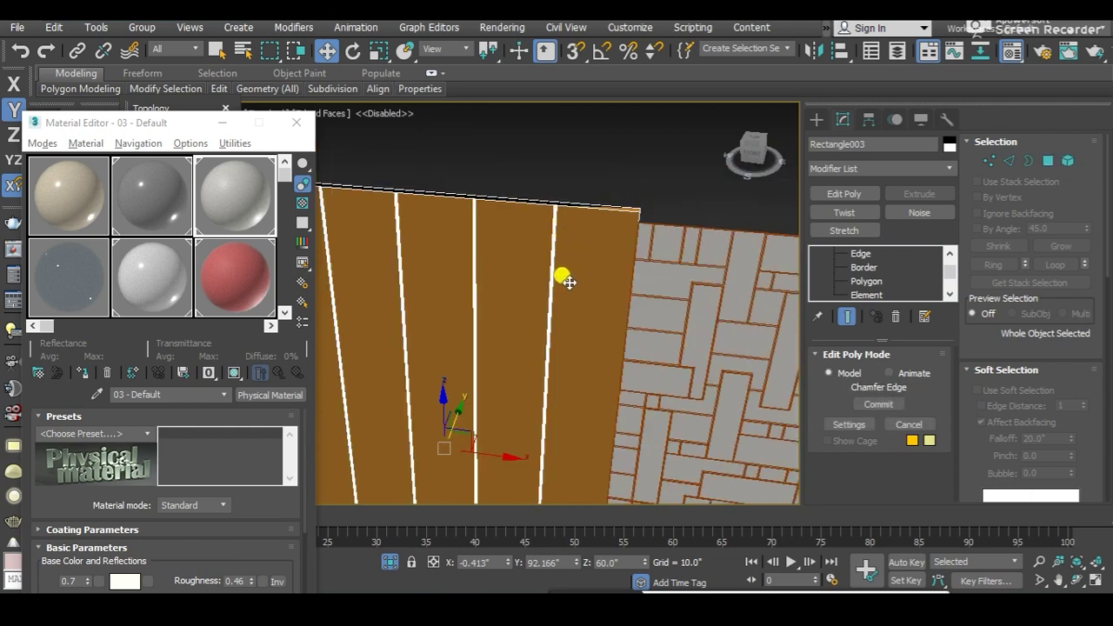
{"action": "right_click", "coordinate": [567, 278]}
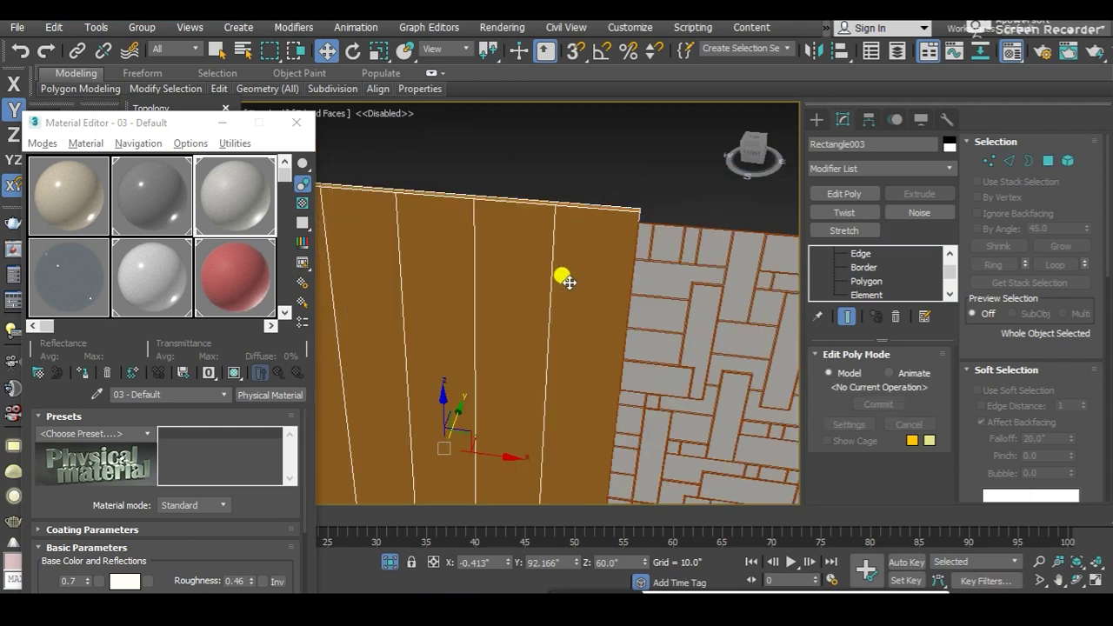
{"action": "scroll", "coordinate": [576, 261], "scroll_direction": "down", "scroll_amount": 2}
{"action": "scroll", "coordinate": [767, 250], "scroll_direction": "down", "scroll_amount": 1}
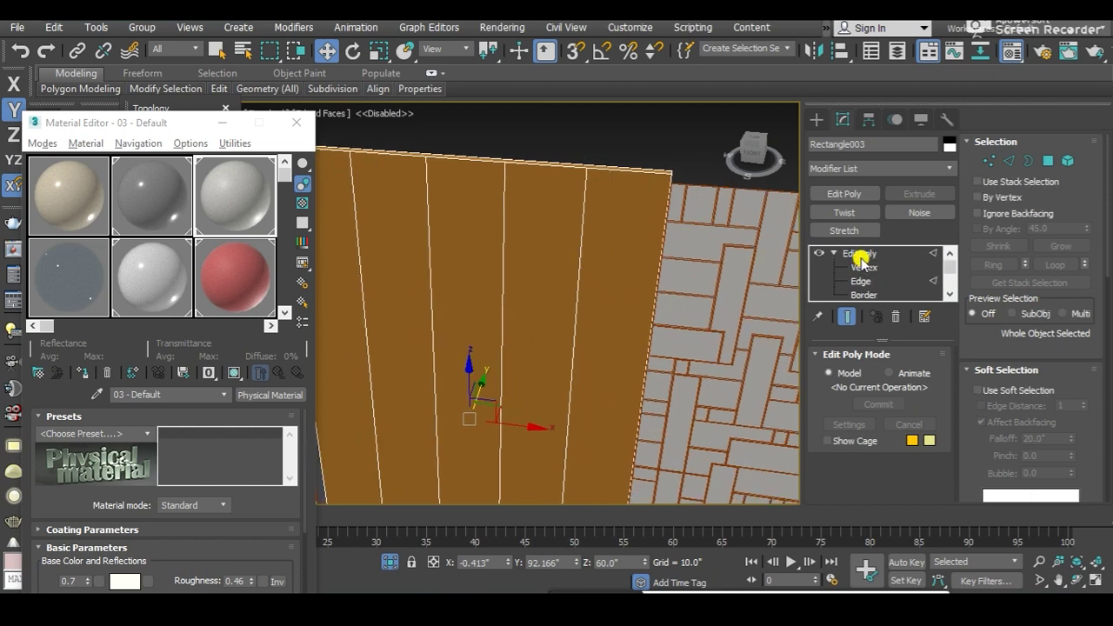
{"action": "left_click", "coordinate": [859, 254]}
{"action": "mouse_move", "coordinate": [576, 258]}
{"action": "middle_mouse_down", "text": "alt"}
{"action": "mouse_move", "coordinate": [547, 258]}
{"action": "mouse_move", "coordinate": [557, 274]}
{"action": "mouse_move", "coordinate": [566, 223]}
{"action": "mouse_move", "coordinate": [583, 231]}
{"action": "mouse_move", "coordinate": [579, 288]}
{"action": "middle_mouse_up", "text": "alt"}
Step: Switch to Edge level and snap the panel to Front view
{"action": "key", "text": "2"}
{"action": "scroll", "coordinate": [581, 285], "scroll_direction": "up", "scroll_amount": 3}
{"action": "key", "text": "f"}
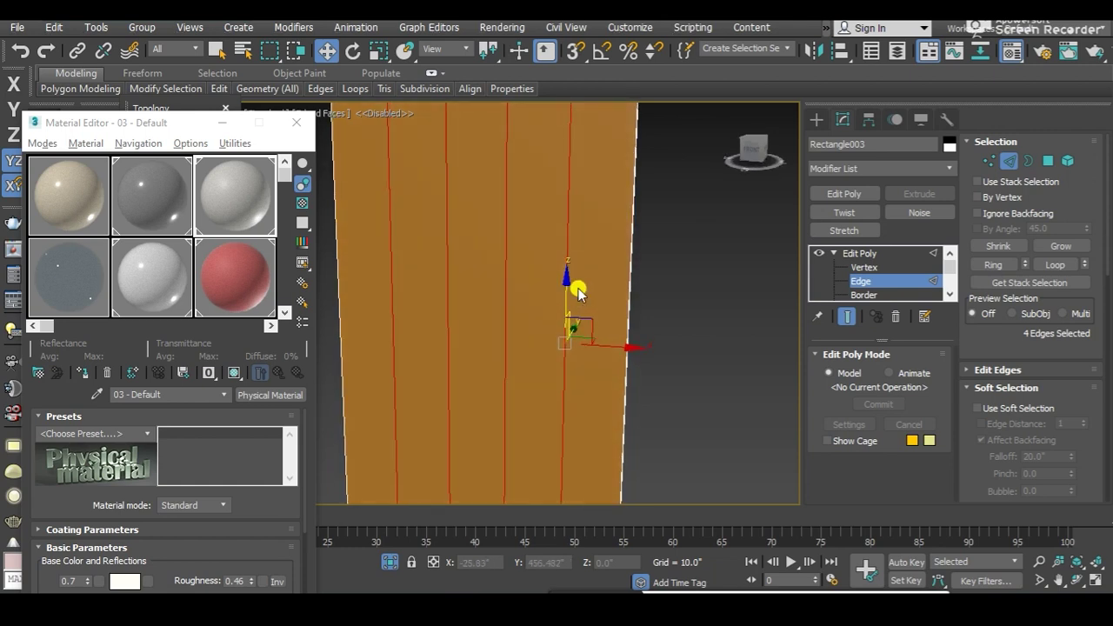
{"action": "mouse_move", "coordinate": [616, 368]}
{"action": "middle_mouse_down", "text": "alt"}
{"action": "mouse_move", "coordinate": [603, 392]}
{"action": "mouse_move", "coordinate": [599, 346]}
{"action": "mouse_move", "coordinate": [660, 273]}
{"action": "mouse_move", "coordinate": [631, 343]}
{"action": "mouse_move", "coordinate": [592, 286]}
{"action": "mouse_move", "coordinate": [609, 318]}
{"action": "mouse_move", "coordinate": [600, 359]}
{"action": "mouse_move", "coordinate": [619, 316]}
{"action": "mouse_move", "coordinate": [598, 329]}
{"action": "mouse_move", "coordinate": [609, 343]}
{"action": "mouse_move", "coordinate": [578, 343]}
{"action": "mouse_move", "coordinate": [576, 317]}
{"action": "mouse_move", "coordinate": [611, 334]}
{"action": "mouse_move", "coordinate": [566, 286]}
{"action": "mouse_move", "coordinate": [586, 324]}
{"action": "mouse_move", "coordinate": [530, 315]}
{"action": "mouse_move", "coordinate": [557, 324]}
{"action": "middle_mouse_up", "text": "alt"}
Step: Chamfer the four seam edges with 1 segment and a 0.35 amount
{"action": "right_click", "coordinate": [557, 325]}
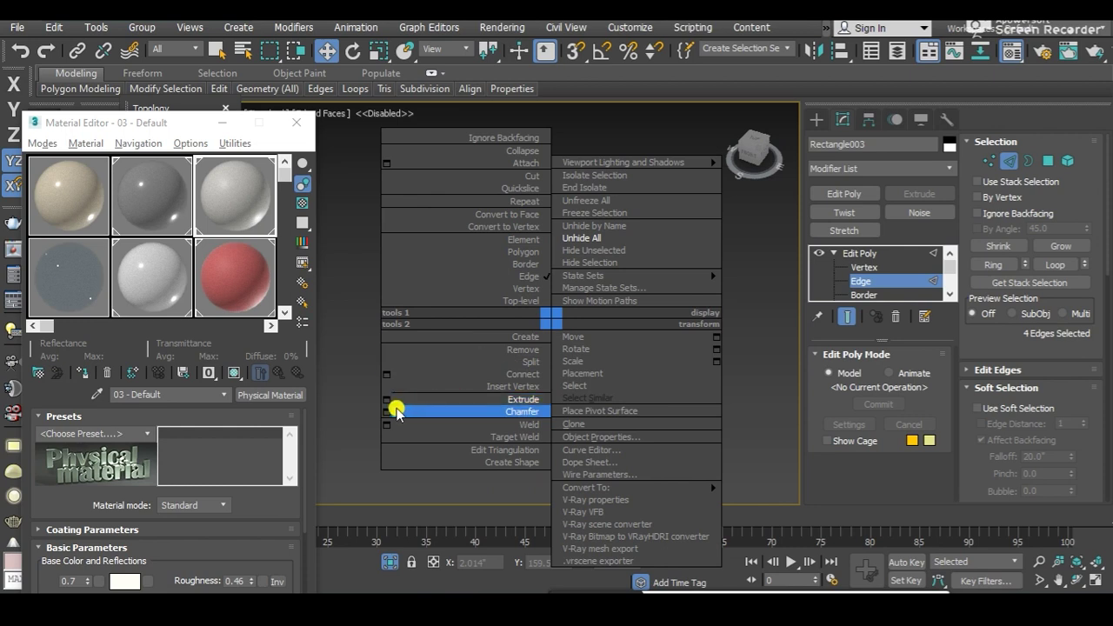
{"action": "left_click", "coordinate": [392, 405]}
{"action": "scroll", "coordinate": [482, 272], "scroll_direction": "up", "scroll_amount": 2}
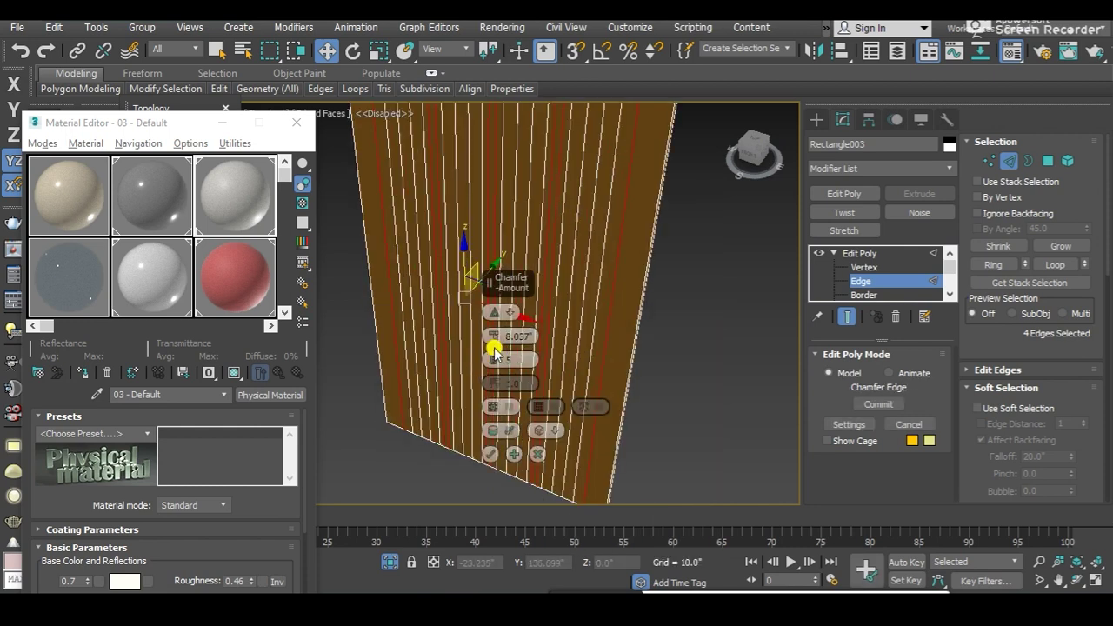
{"action": "left_click_drag", "start_coordinate": [484, 355], "coordinate": [492, 367]}
{"action": "mouse_move", "coordinate": [493, 345]}
{"action": "middle_mouse_down", "text": "alt"}
{"action": "mouse_move", "coordinate": [437, 301]}
{"action": "mouse_move", "coordinate": [450, 273]}
{"action": "middle_mouse_up", "text": "alt"}
{"action": "left_click_drag", "start_coordinate": [492, 343], "coordinate": [492, 345]}
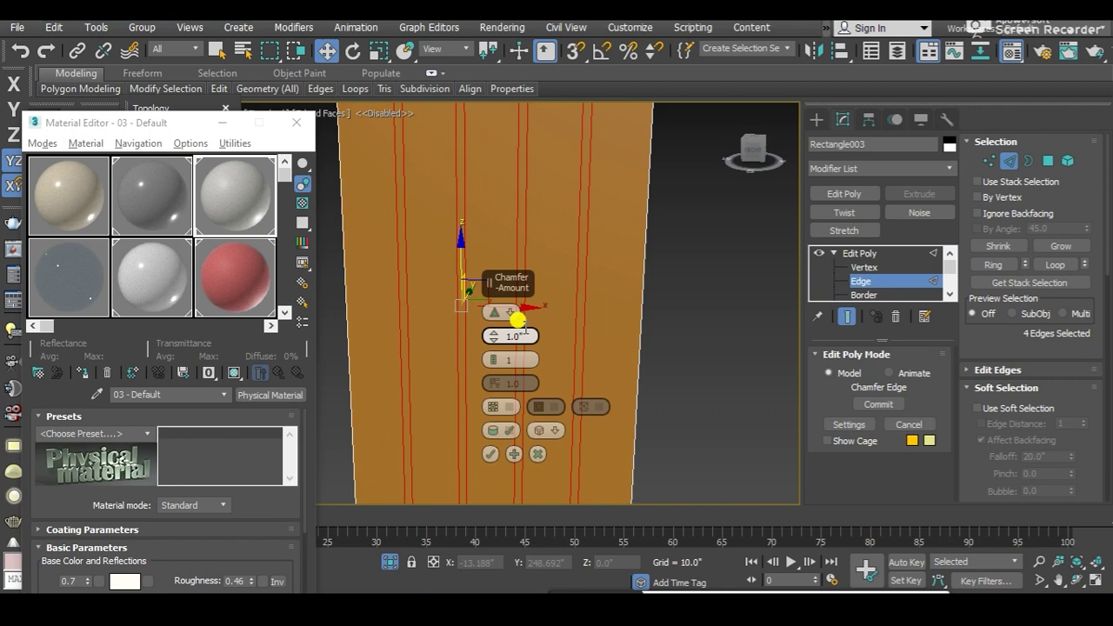
{"action": "key", "text": "BackSpace"}
{"action": "type", "text": "35"}
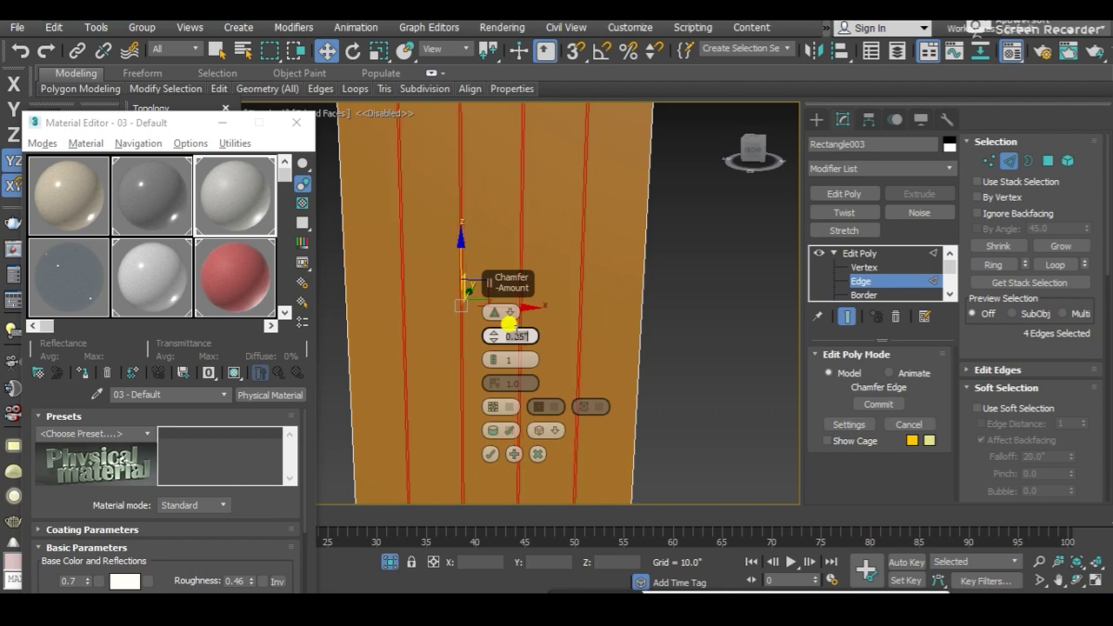
{"action": "left_click", "coordinate": [484, 453]}
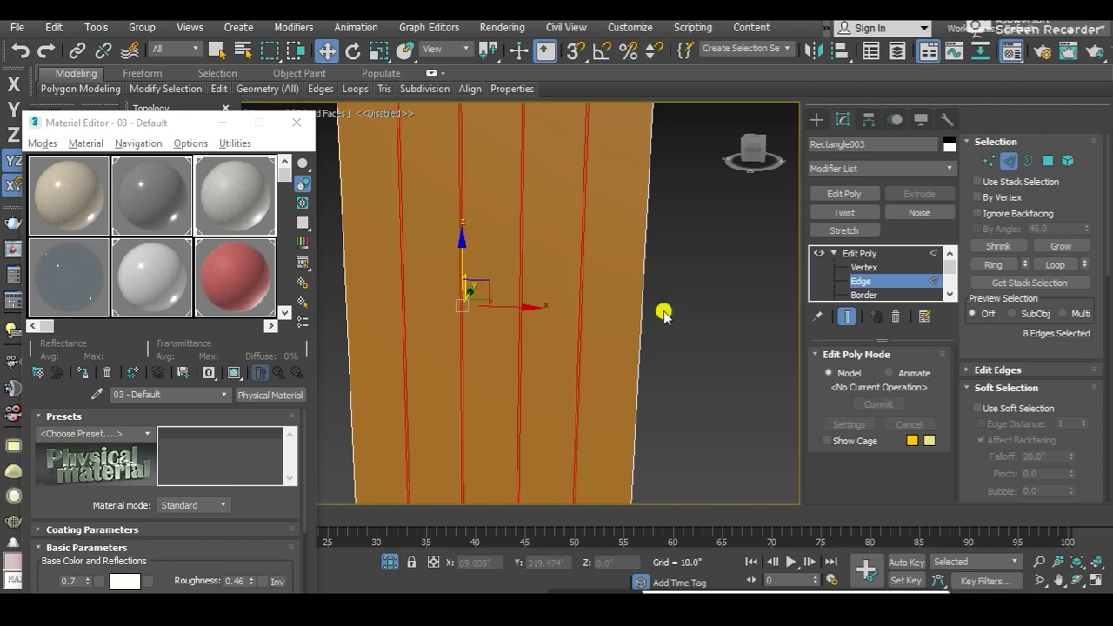
{"action": "scroll", "coordinate": [656, 311], "scroll_direction": "down", "scroll_amount": 3}
{"action": "scroll", "coordinate": [882, 261], "scroll_direction": "down", "scroll_amount": 2}
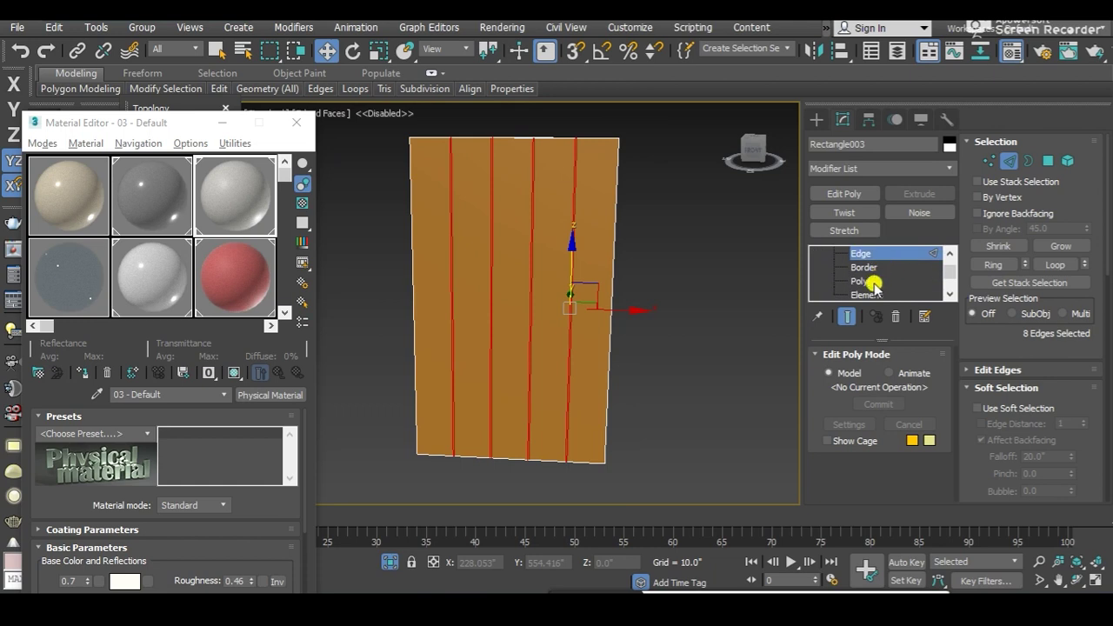
Step: At Polygon level, select the five plank faces of Rectangle003
{"action": "left_click", "coordinate": [867, 281]}
{"action": "left_click", "coordinate": [591, 209]}
{"action": "left_click", "coordinate": [542, 212], "text": "ctrl"}
{"action": "left_click", "coordinate": [489, 185], "text": "ctrl"}
{"action": "left_click", "coordinate": [474, 199], "text": "ctrl"}
{"action": "left_click", "coordinate": [438, 196], "text": "ctrl"}
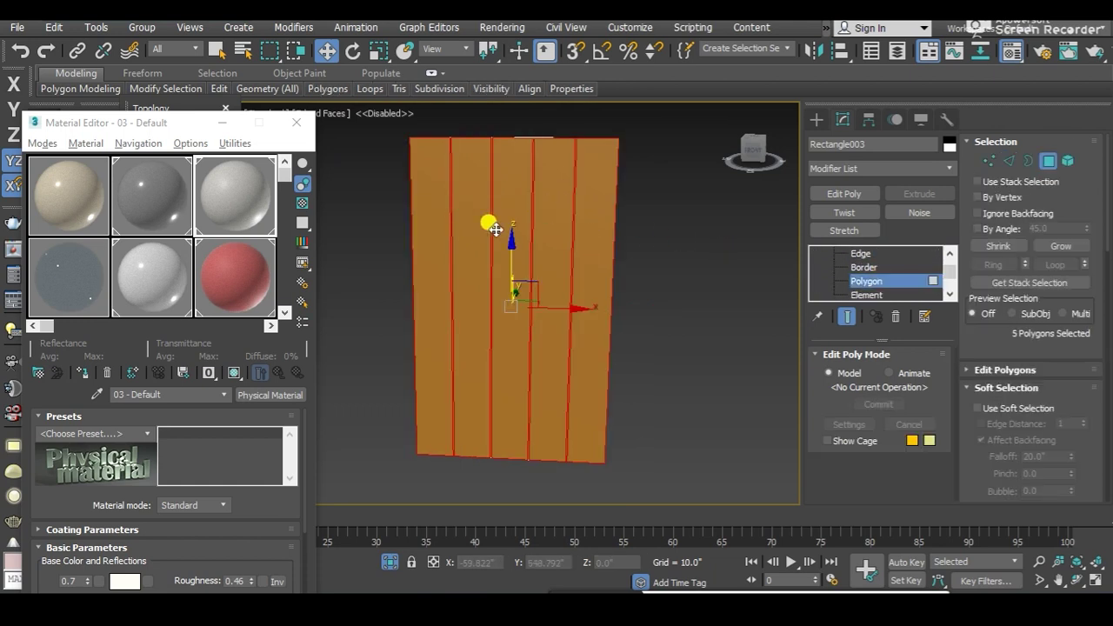
{"action": "mouse_move", "coordinate": [534, 241]}
{"action": "middle_mouse_down", "text": "alt"}
{"action": "mouse_move", "coordinate": [484, 311]}
{"action": "mouse_move", "coordinate": [510, 278]}
{"action": "middle_mouse_up", "text": "alt"}
Step: Try a bevel on the five planks, adjusting its height to about 1.279
{"action": "right_click", "coordinate": [554, 283]}
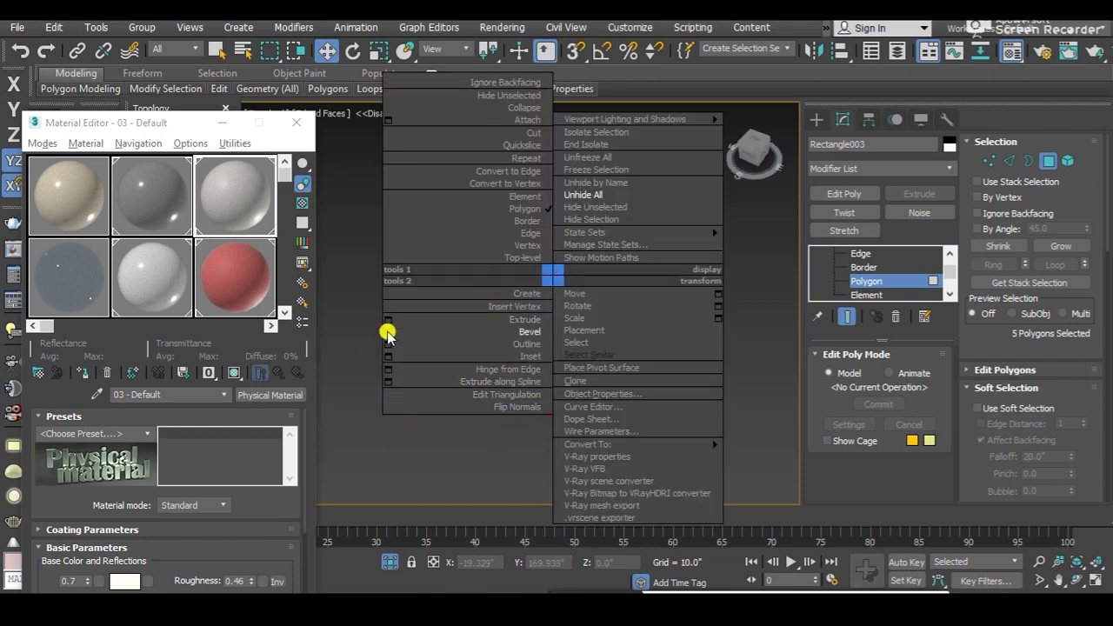
{"action": "left_click", "coordinate": [388, 334]}
{"action": "scroll", "coordinate": [481, 161], "scroll_direction": "up", "scroll_amount": 5}
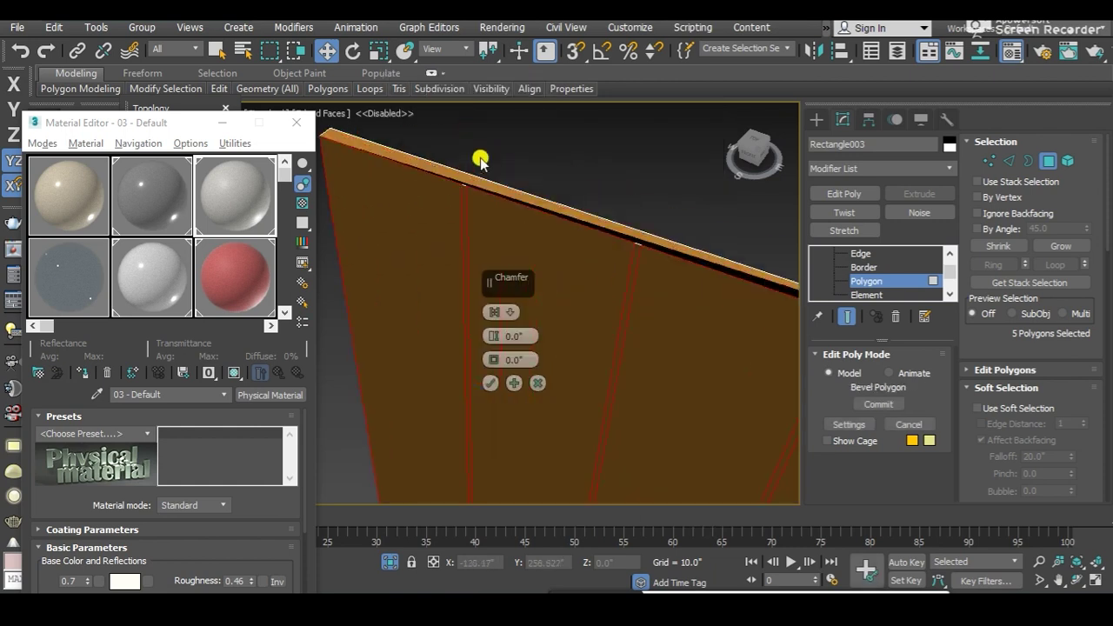
{"action": "left_click_drag", "start_coordinate": [494, 335], "coordinate": [492, 322]}
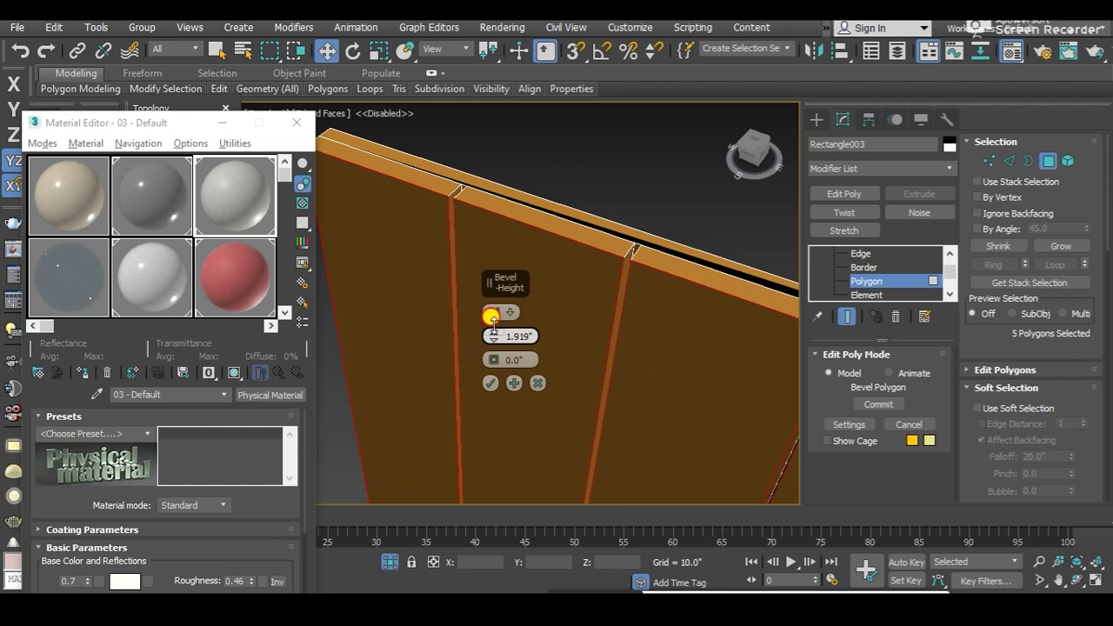
{"action": "left_click_drag", "start_coordinate": [493, 322], "coordinate": [505, 368]}
{"action": "middle_click_drag", "start_coordinate": [410, 298], "coordinate": [398, 308], "text": "alt"}
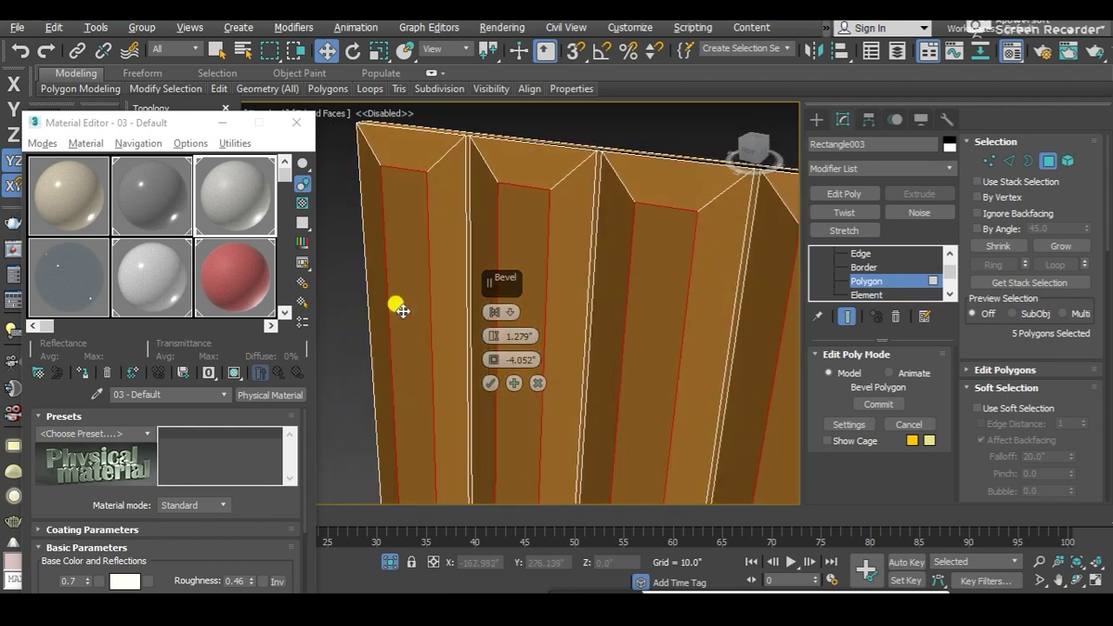
{"action": "left_click_drag", "start_coordinate": [491, 365], "coordinate": [494, 345]}
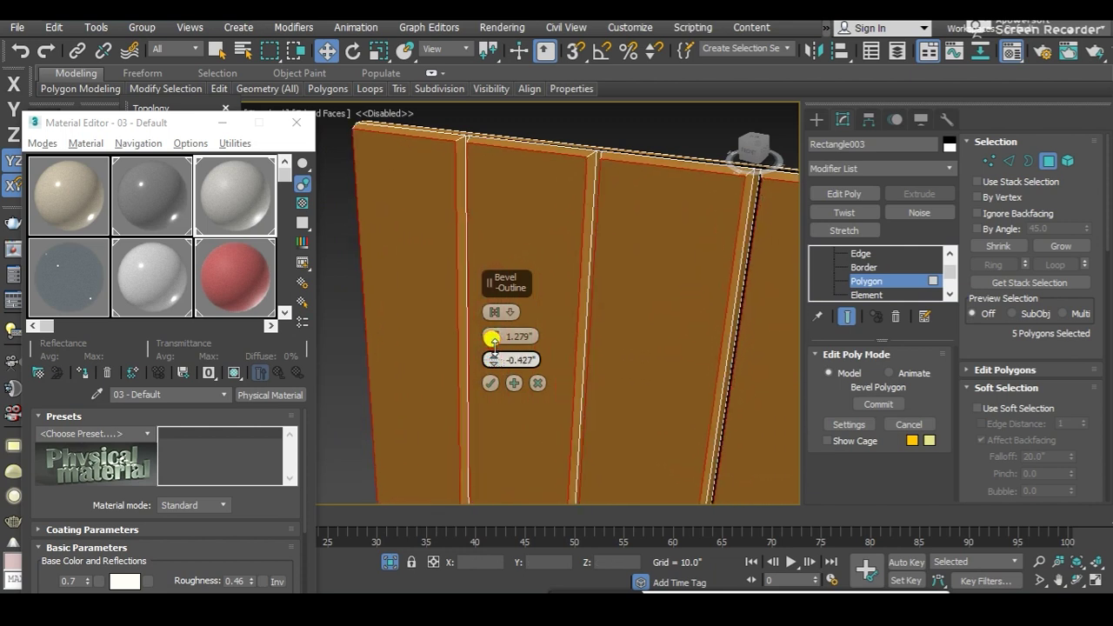
Step: Tweak the bevel outline to about -0.427, cancel the bevel, and bring up the quad menu
{"action": "middle_click_drag", "start_coordinate": [426, 334], "coordinate": [442, 342], "text": "alt"}
{"action": "mouse_move", "coordinate": [458, 186]}
{"action": "middle_mouse_down", "text": "alt"}
{"action": "mouse_move", "coordinate": [415, 235]}
{"action": "mouse_move", "coordinate": [430, 171]}
{"action": "mouse_move", "coordinate": [416, 197]}
{"action": "mouse_move", "coordinate": [438, 189]}
{"action": "middle_mouse_up", "text": "alt"}
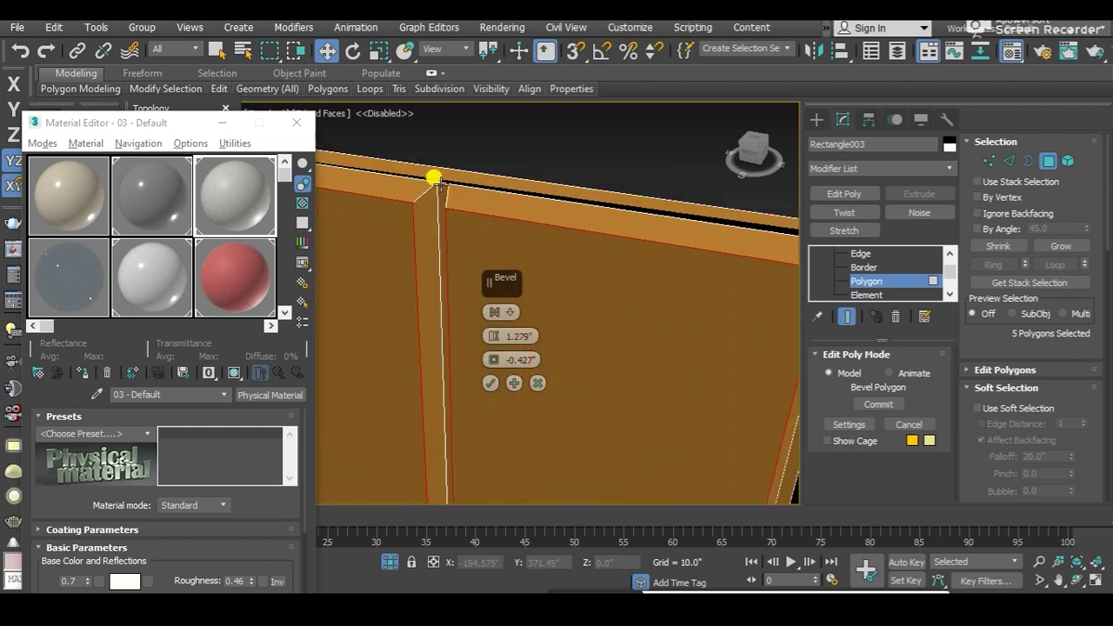
{"action": "middle_click_drag", "start_coordinate": [409, 237], "coordinate": [435, 206], "text": "alt"}
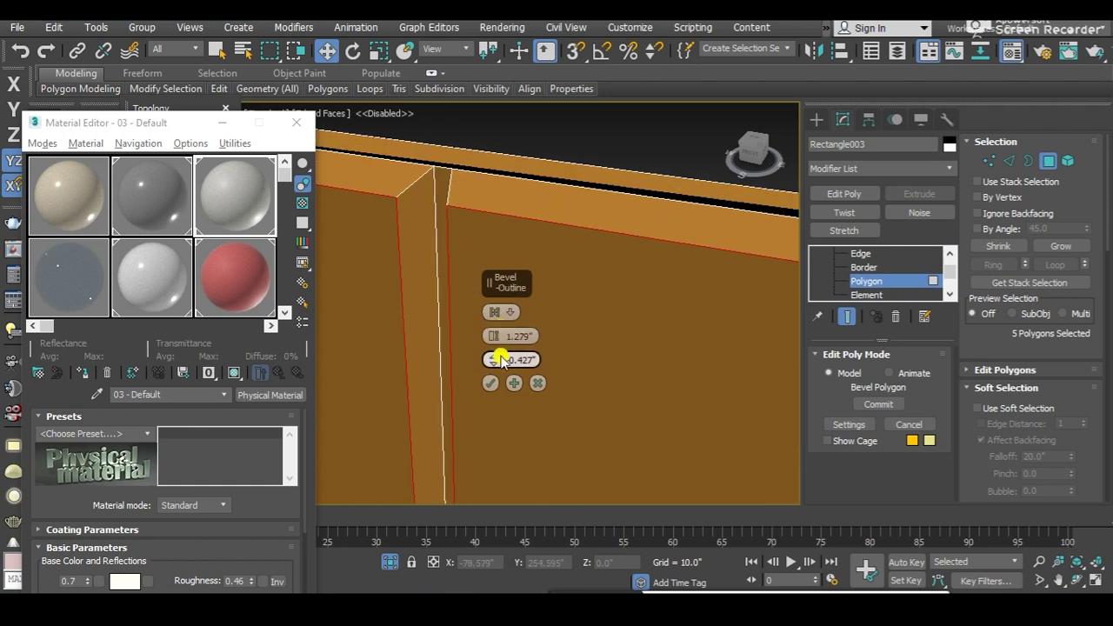
{"action": "left_click_drag", "start_coordinate": [491, 365], "coordinate": [496, 360]}
{"action": "scroll", "coordinate": [472, 298], "scroll_direction": "down", "scroll_amount": 3}
{"action": "mouse_move", "coordinate": [459, 291]}
{"action": "middle_mouse_down", "text": "alt"}
{"action": "mouse_move", "coordinate": [467, 222]}
{"action": "mouse_move", "coordinate": [504, 283]}
{"action": "mouse_move", "coordinate": [482, 313]}
{"action": "mouse_move", "coordinate": [443, 301]}
{"action": "middle_mouse_up", "text": "alt"}
{"action": "left_click", "coordinate": [537, 383]}
{"action": "right_click", "coordinate": [485, 298]}
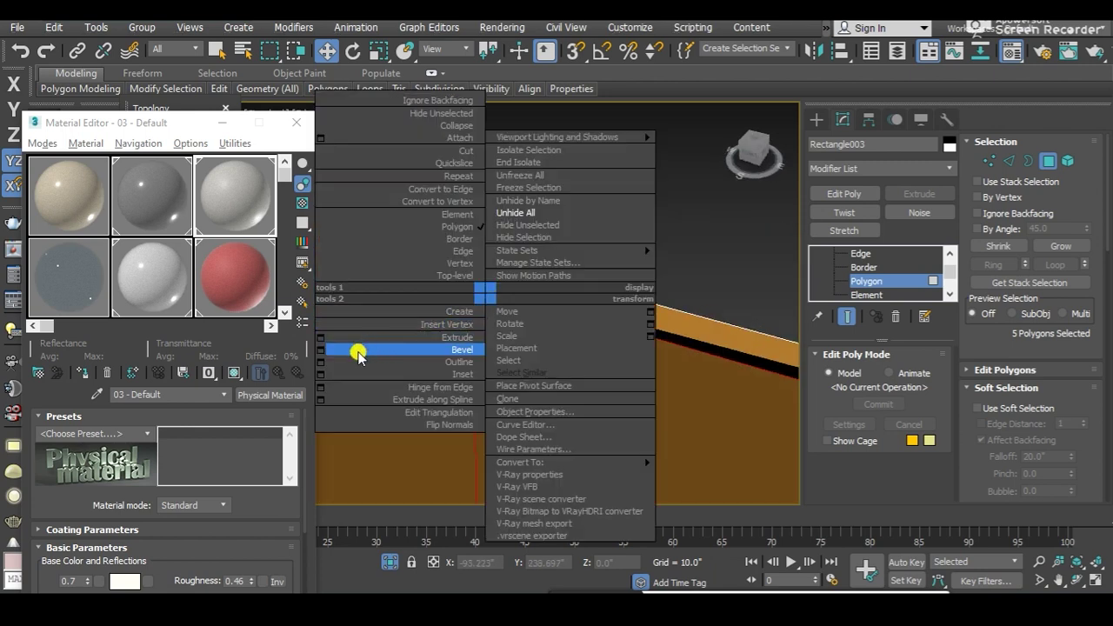
Step: Extrude the five plank faces inward with a height of -0.5
{"action": "left_click", "coordinate": [320, 339]}
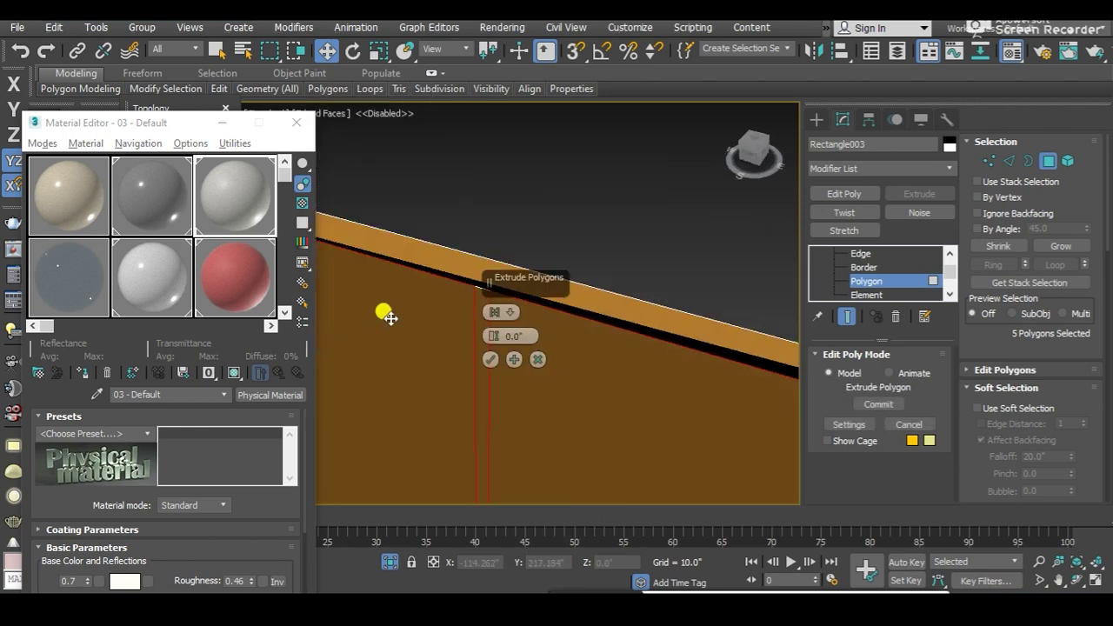
{"action": "left_click_drag", "start_coordinate": [493, 339], "coordinate": [487, 325]}
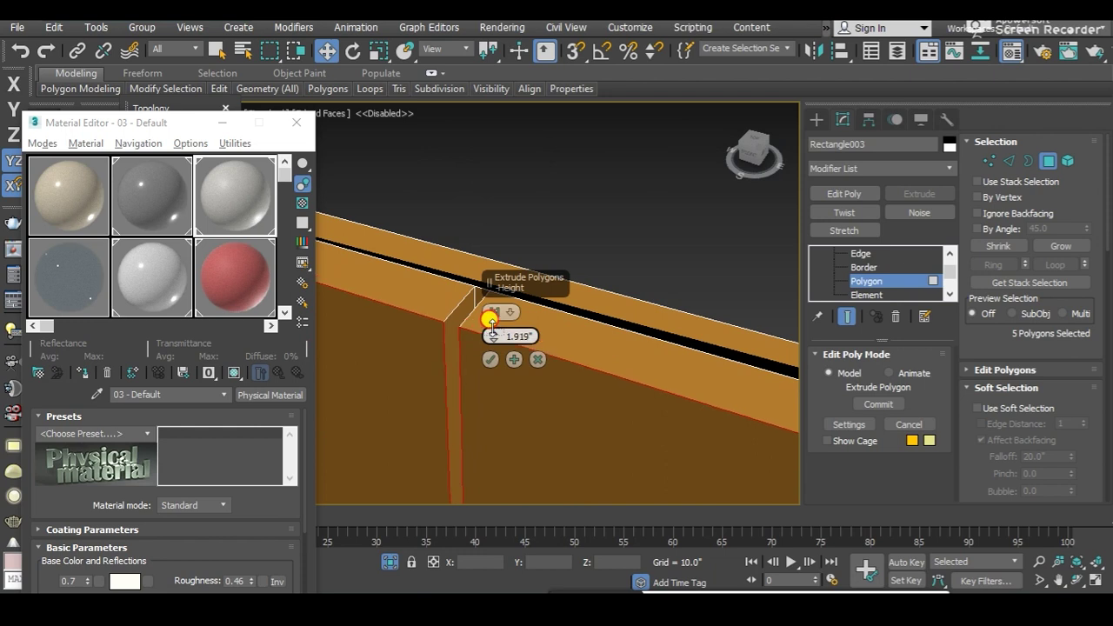
{"action": "left_click_drag", "start_coordinate": [485, 325], "coordinate": [484, 326]}
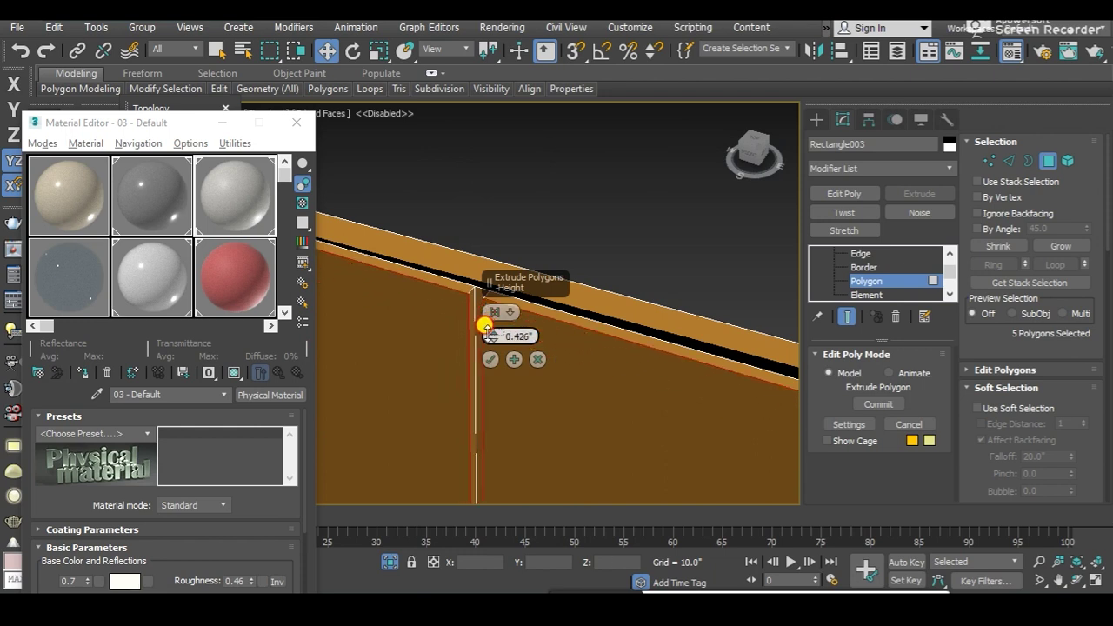
{"action": "mouse_move", "coordinate": [471, 319]}
{"action": "middle_mouse_down", "text": "alt"}
{"action": "mouse_move", "coordinate": [445, 256]}
{"action": "mouse_move", "coordinate": [403, 279]}
{"action": "middle_mouse_up", "text": "alt"}
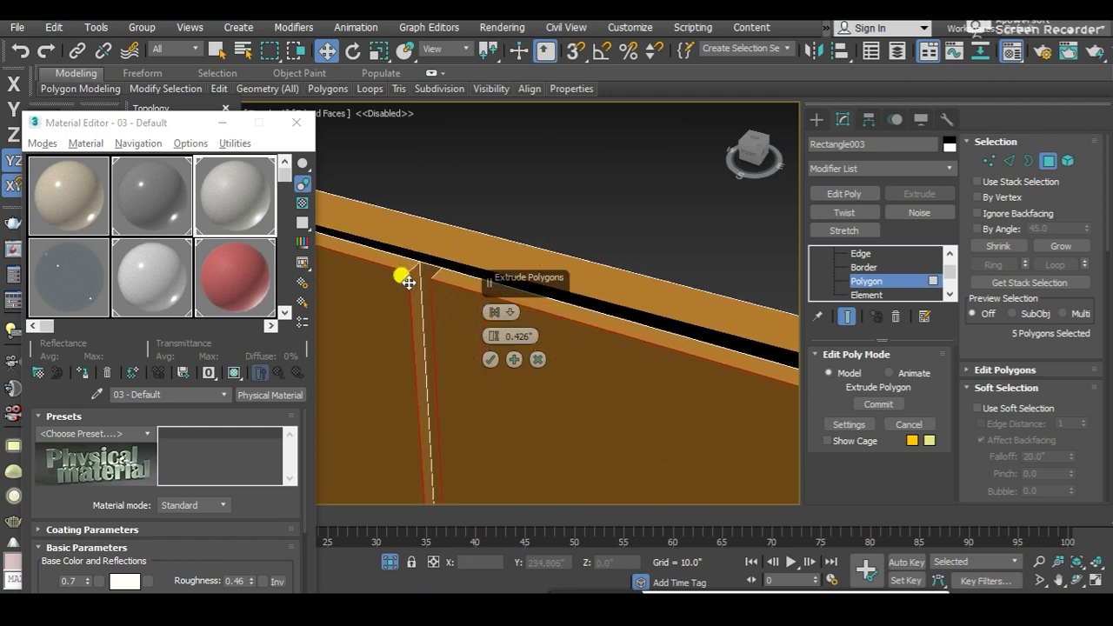
{"action": "left_click_drag", "start_coordinate": [493, 341], "coordinate": [518, 341]}
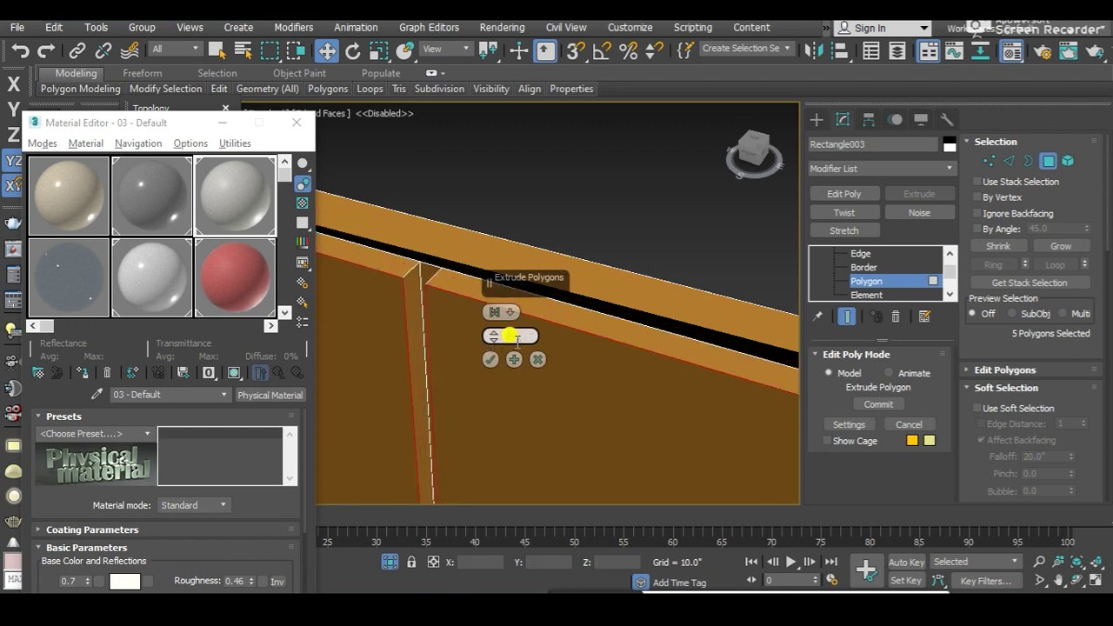
{"action": "type", "text": "-.5"}
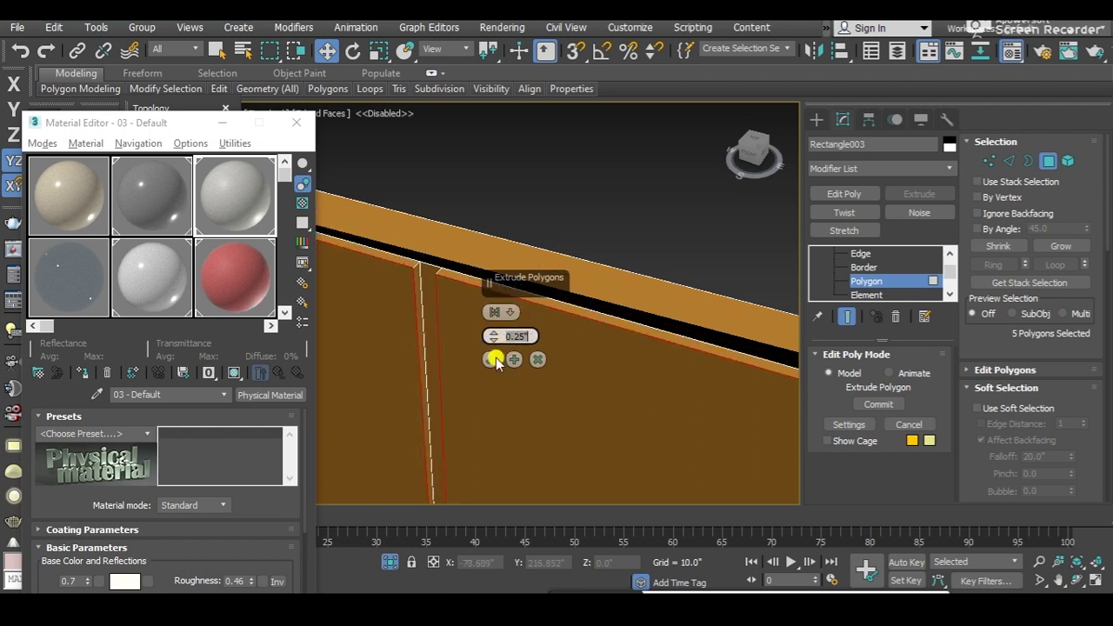
{"action": "left_click", "coordinate": [493, 359]}
Step: Try a bevel on the planks, resetting its values and entering 0.5 height
{"action": "right_click", "coordinate": [484, 301]}
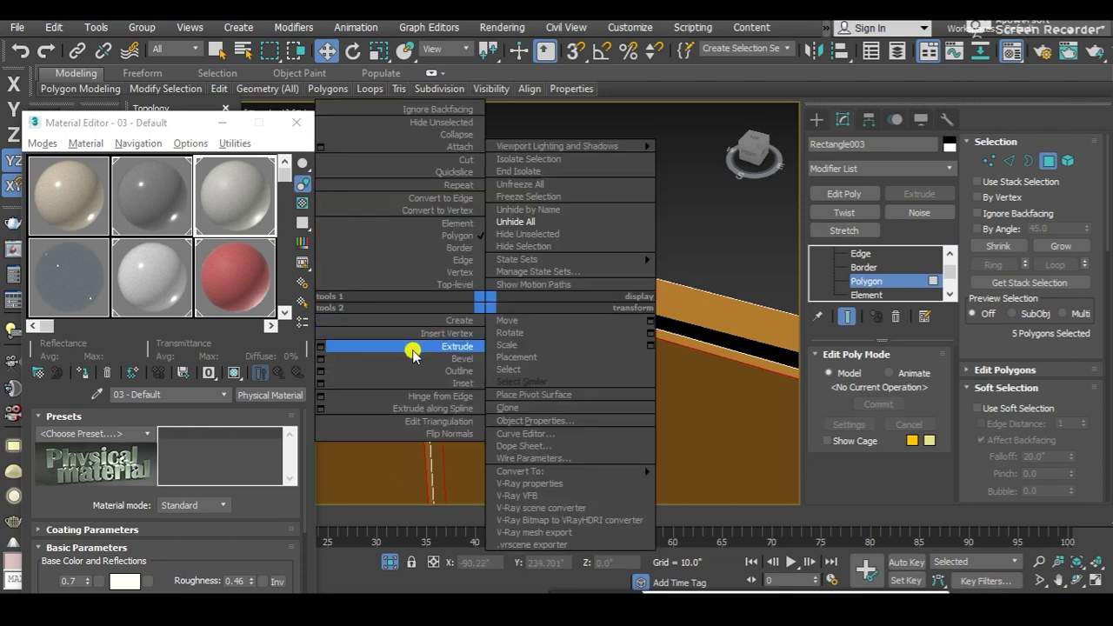
{"action": "left_click", "coordinate": [321, 358]}
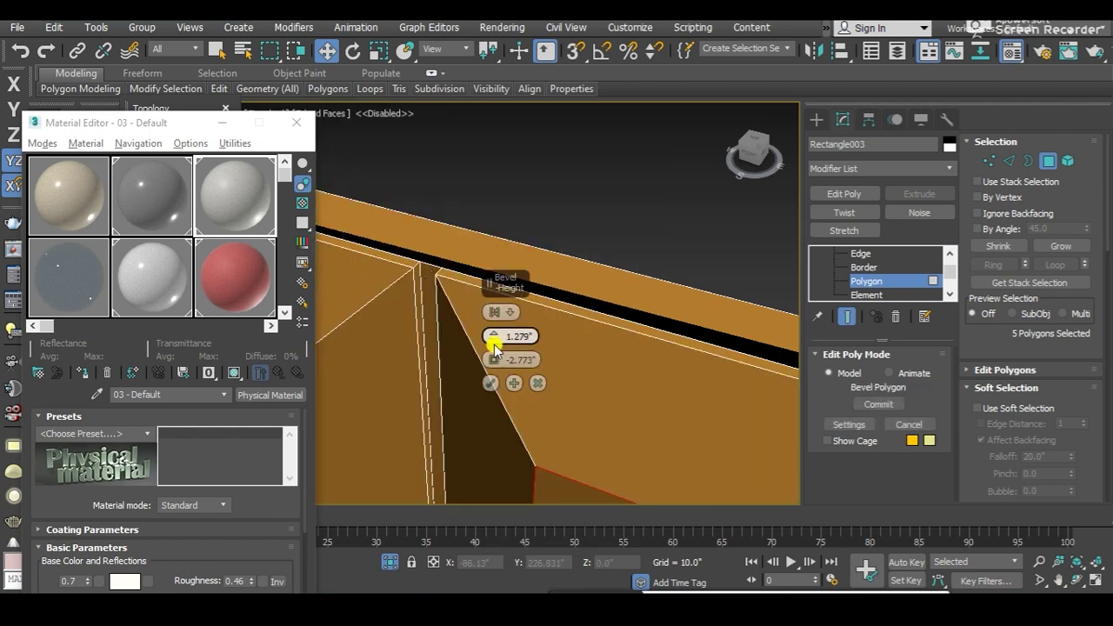
{"action": "left_click_drag", "start_coordinate": [493, 336], "coordinate": [497, 364]}
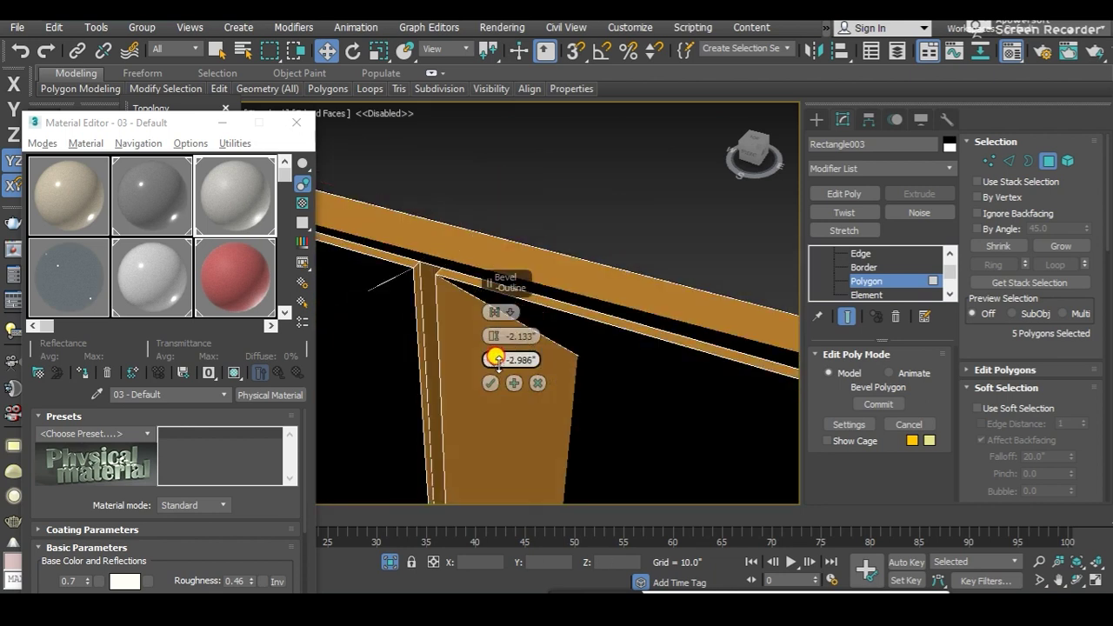
{"action": "scroll", "coordinate": [438, 288], "scroll_direction": "down", "scroll_amount": 3}
{"action": "scroll", "coordinate": [418, 261], "scroll_direction": "down", "scroll_amount": 2}
{"action": "left_click", "coordinate": [296, 122]}
{"action": "scroll", "coordinate": [357, 220], "scroll_direction": "up", "scroll_amount": 2}
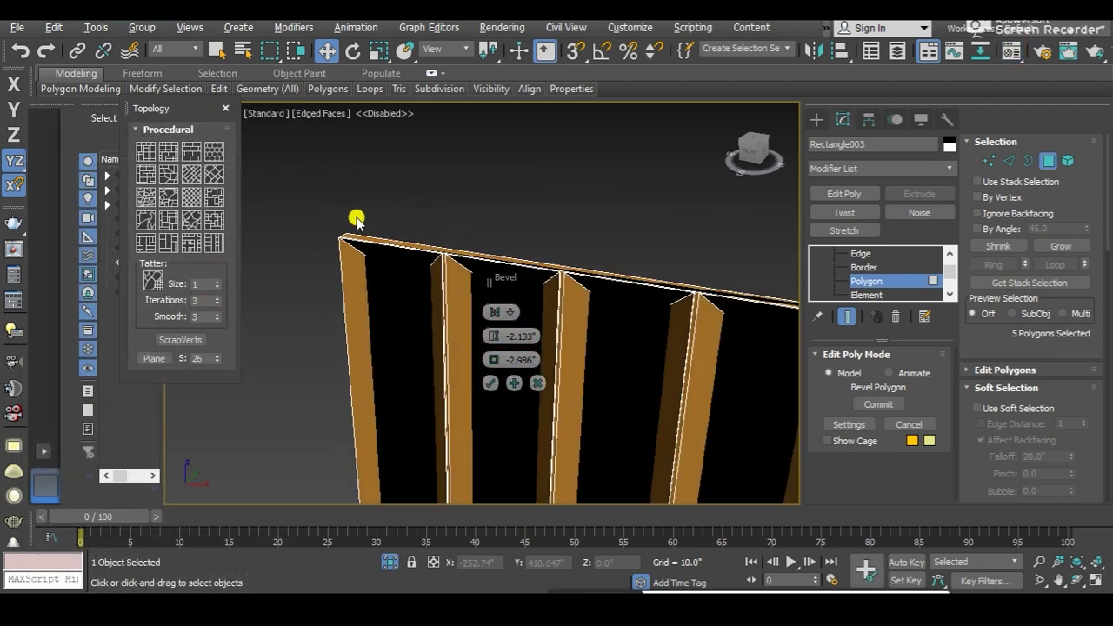
{"action": "right_click", "coordinate": [494, 336]}
{"action": "right_click", "coordinate": [494, 360]}
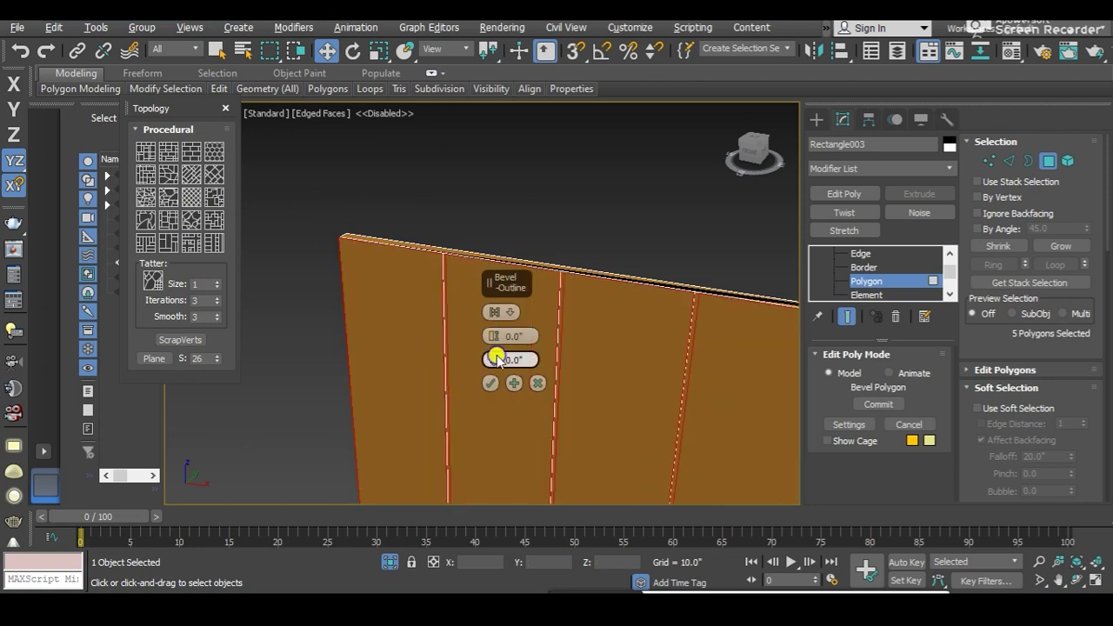
{"action": "mouse_move", "coordinate": [494, 330]}
{"action": "left_mouse_down"}
{"action": "mouse_move", "coordinate": [460, 313]}
{"action": "mouse_move", "coordinate": [479, 319]}
{"action": "left_mouse_up"}
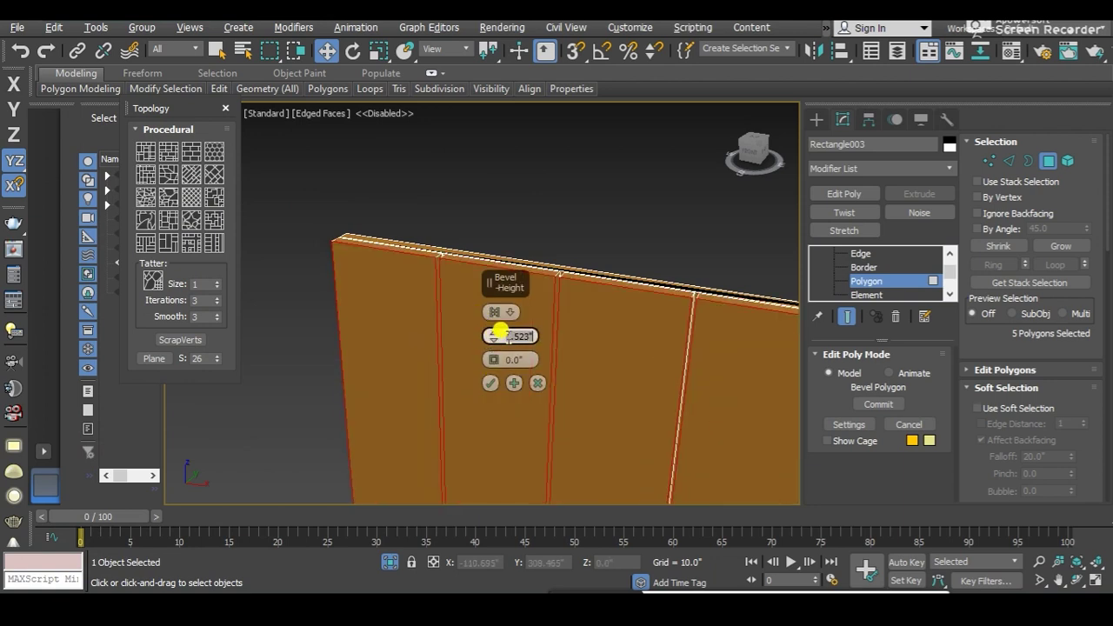
{"action": "type", "text": "0.5"}
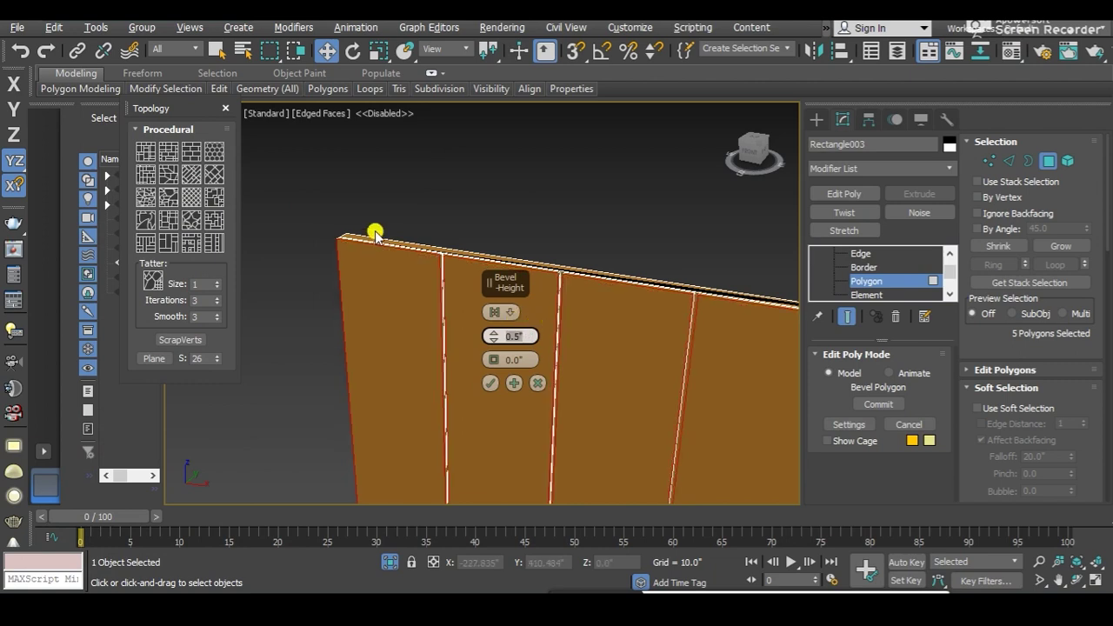
{"action": "scroll", "coordinate": [478, 285], "scroll_direction": "up", "scroll_amount": 5}
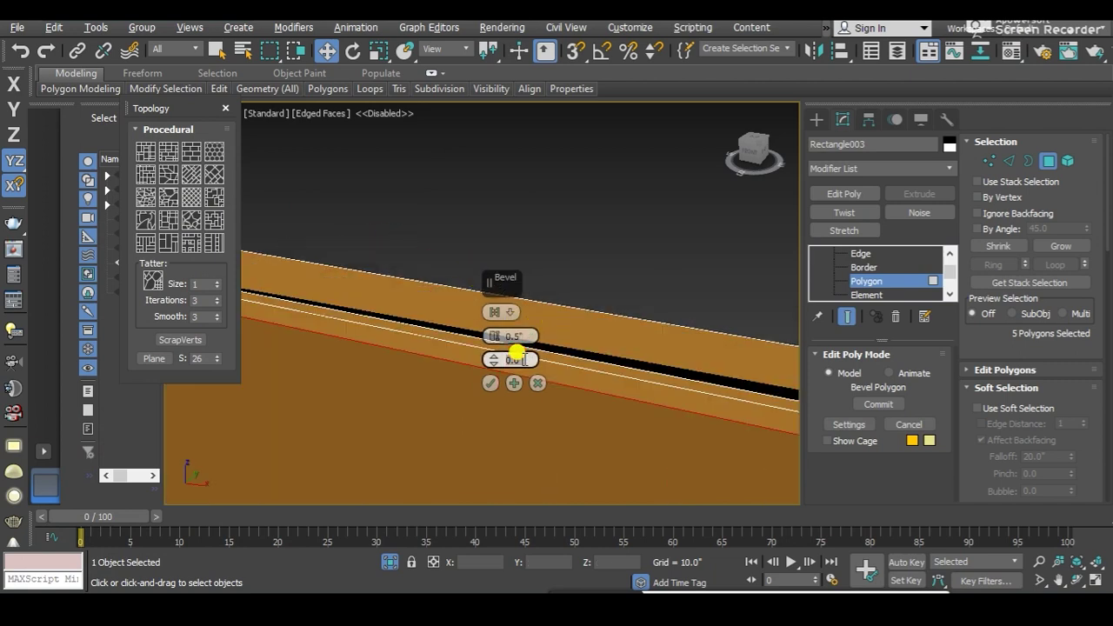
{"action": "type", "text": ".25"}
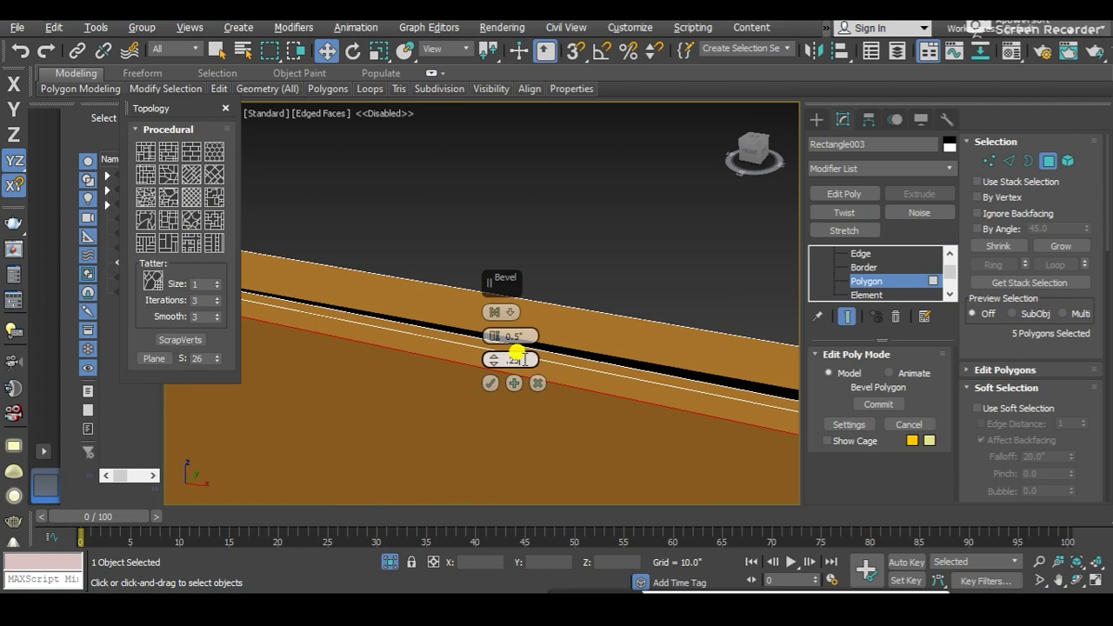
{"action": "key", "text": "Return"}
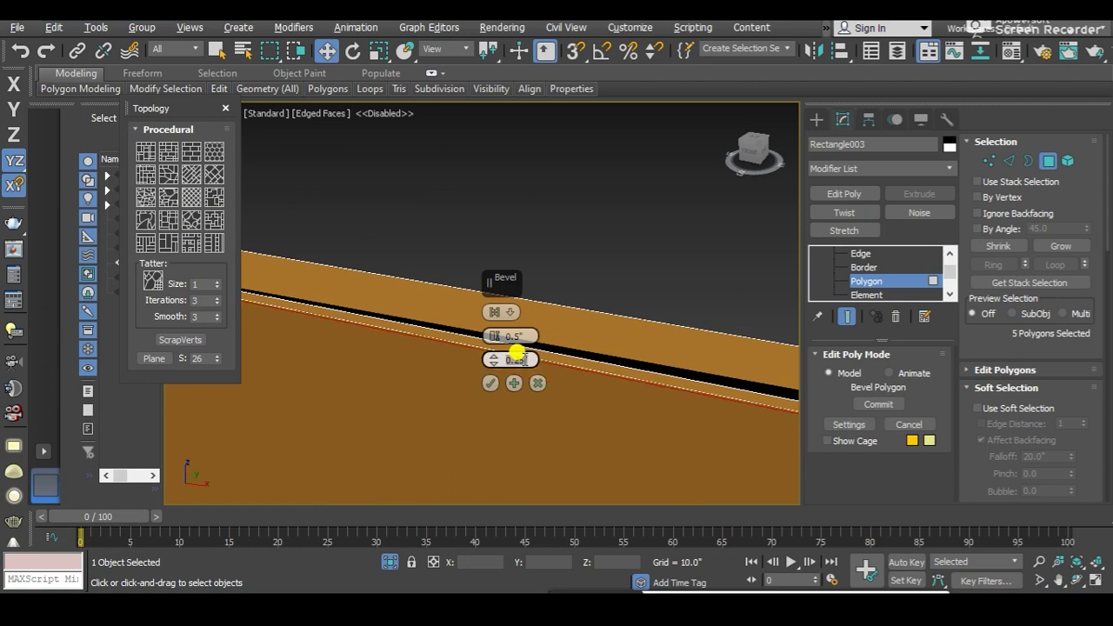
Step: Inspect the recessed seams, then cancel the 0.5 / -0.25 bevel, keeping the extrusion
{"action": "scroll", "coordinate": [447, 255], "scroll_direction": "up", "scroll_amount": 3}
{"action": "scroll", "coordinate": [447, 252], "scroll_direction": "up", "scroll_amount": 2}
{"action": "scroll", "coordinate": [448, 253], "scroll_direction": "up", "scroll_amount": 2}
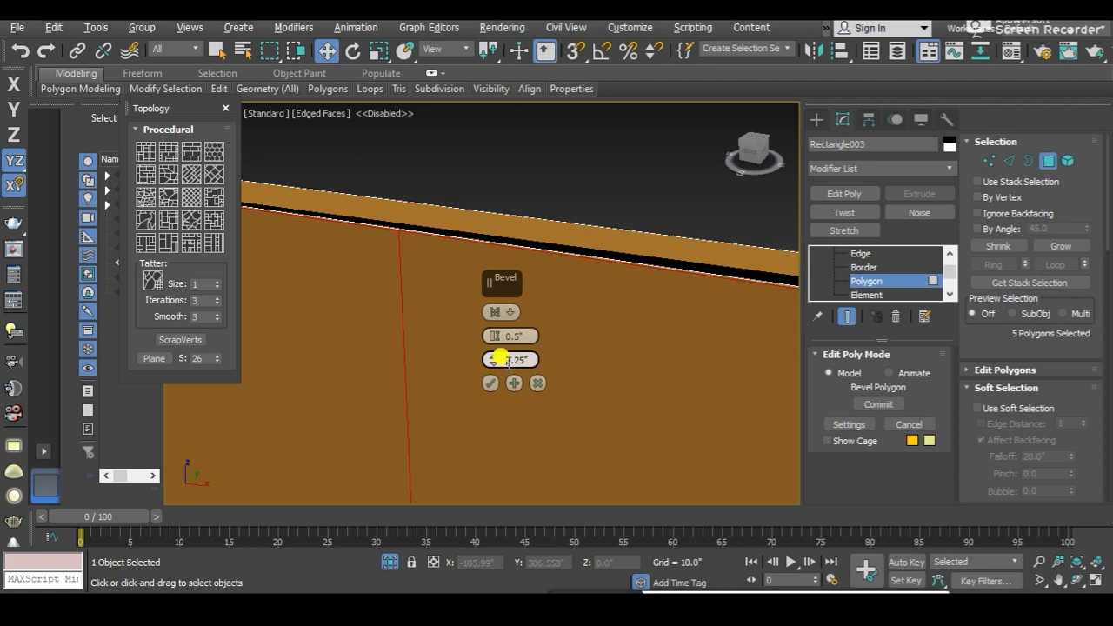
{"action": "scroll", "coordinate": [500, 358], "scroll_direction": "down", "scroll_amount": 3}
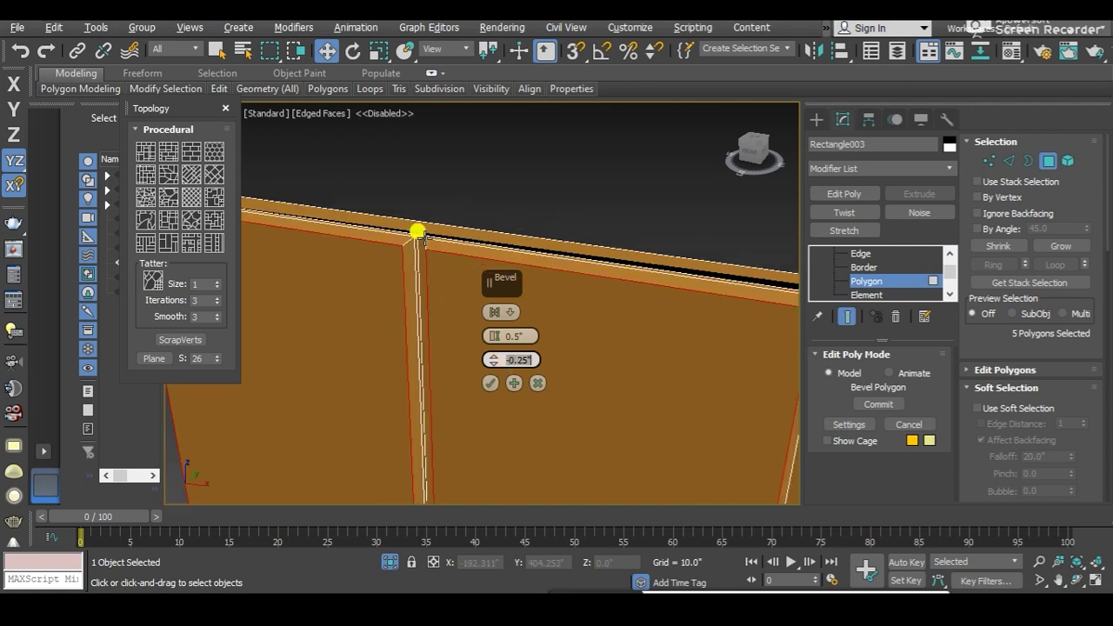
{"action": "scroll", "coordinate": [409, 231], "scroll_direction": "down", "scroll_amount": 2}
{"action": "mouse_move", "coordinate": [408, 231]}
{"action": "middle_mouse_down", "text": "alt"}
{"action": "mouse_move", "coordinate": [433, 205]}
{"action": "mouse_move", "coordinate": [490, 217]}
{"action": "middle_mouse_up", "text": "alt"}
{"action": "scroll", "coordinate": [596, 301], "scroll_direction": "up", "scroll_amount": 2}
{"action": "mouse_move", "coordinate": [597, 300]}
{"action": "middle_mouse_down", "text": "alt"}
{"action": "mouse_move", "coordinate": [566, 273]}
{"action": "mouse_move", "coordinate": [557, 290]}
{"action": "middle_mouse_up", "text": "alt"}
{"action": "middle_click_drag", "start_coordinate": [499, 325], "coordinate": [354, 351], "text": "alt"}
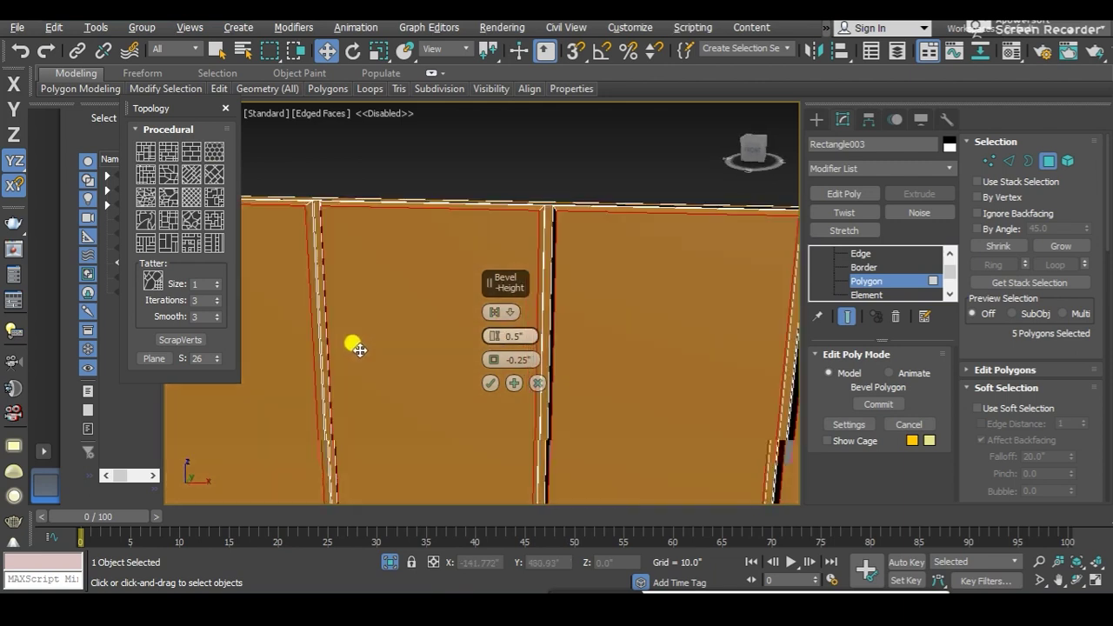
{"action": "mouse_move", "coordinate": [291, 238]}
{"action": "middle_mouse_down", "text": "alt"}
{"action": "mouse_move", "coordinate": [348, 294]}
{"action": "mouse_move", "coordinate": [369, 245]}
{"action": "middle_mouse_up", "text": "alt"}
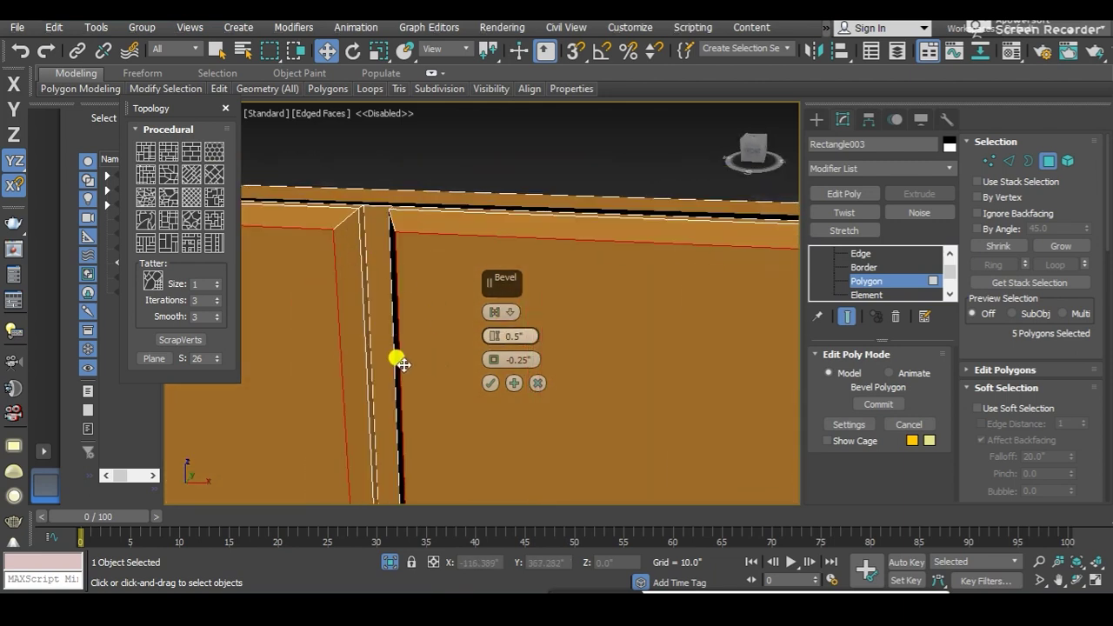
{"action": "middle_click_drag", "start_coordinate": [402, 364], "coordinate": [405, 340], "text": "alt"}
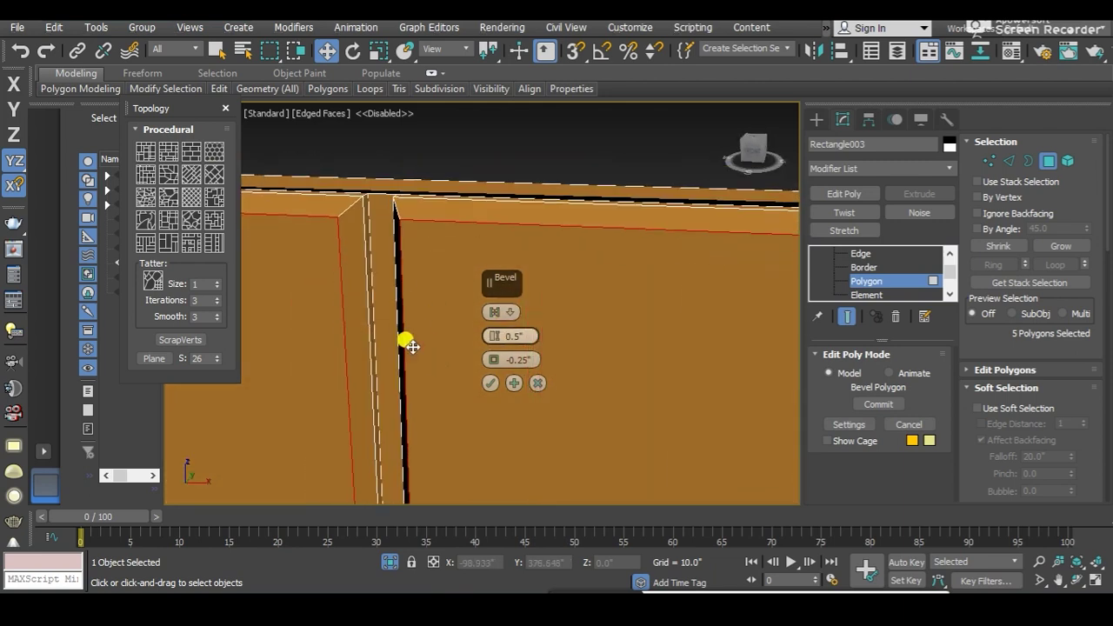
{"action": "left_click", "coordinate": [537, 386]}
{"action": "mouse_move", "coordinate": [529, 380]}
{"action": "middle_mouse_down", "text": "alt"}
{"action": "mouse_move", "coordinate": [472, 311]}
{"action": "mouse_move", "coordinate": [562, 259]}
{"action": "mouse_move", "coordinate": [661, 270]}
{"action": "middle_mouse_up", "text": "alt"}
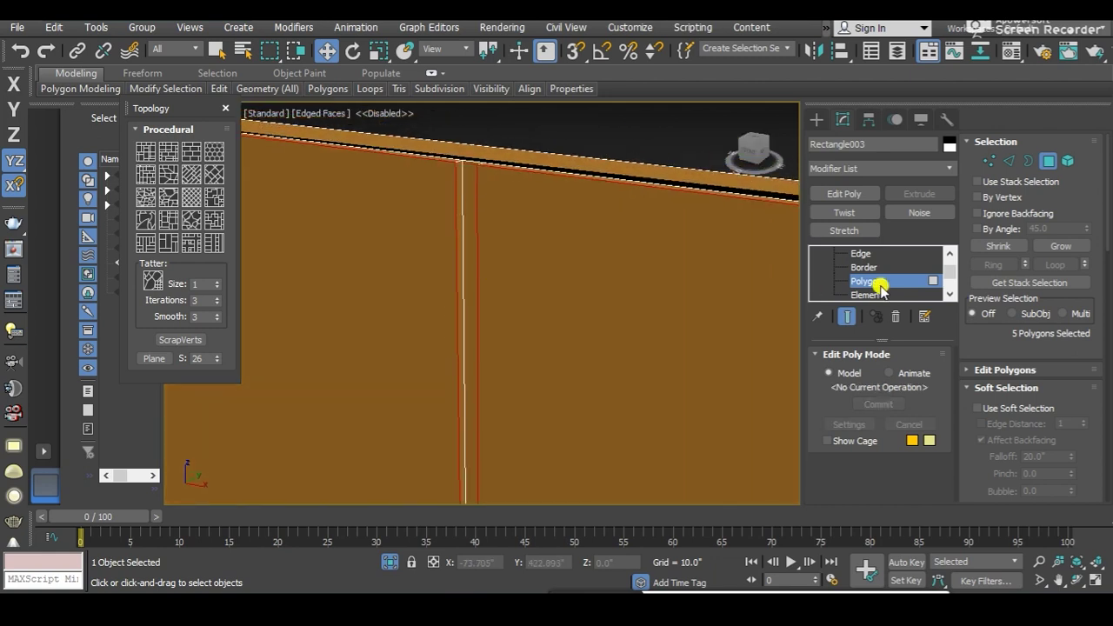
Step: Orbit around the panel while switching between Border and Edge sub-object levels
{"action": "mouse_move", "coordinate": [516, 190]}
{"action": "middle_mouse_down", "text": "alt"}
{"action": "mouse_move", "coordinate": [474, 182]}
{"action": "mouse_move", "coordinate": [522, 202]}
{"action": "middle_mouse_up", "text": "alt"}
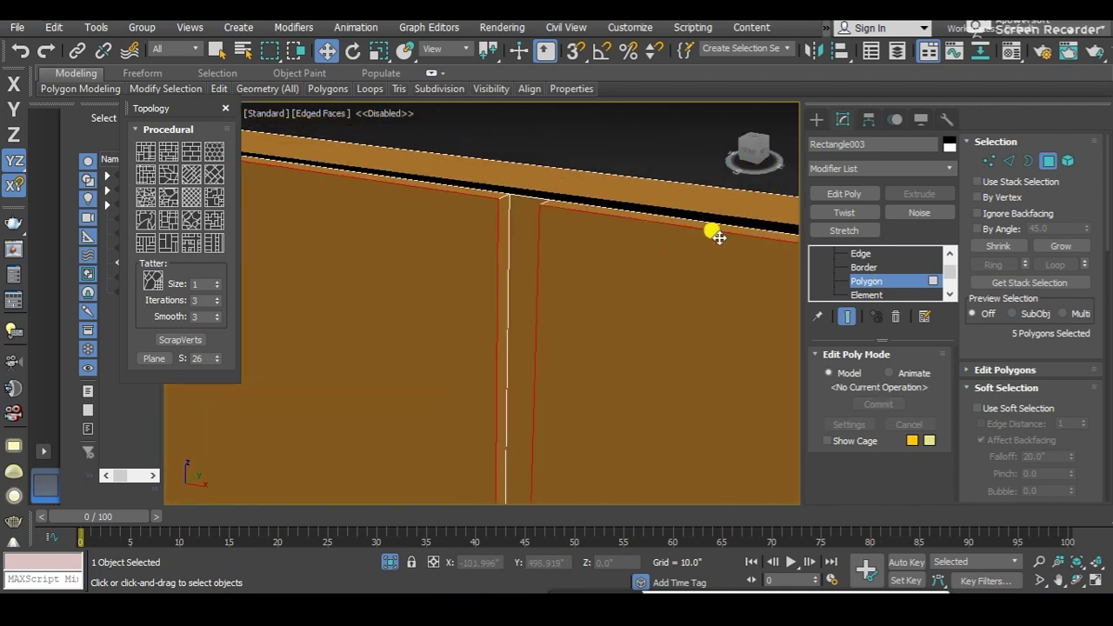
{"action": "scroll", "coordinate": [872, 270], "scroll_direction": "up", "scroll_amount": 2}
{"action": "left_click", "coordinate": [870, 258]}
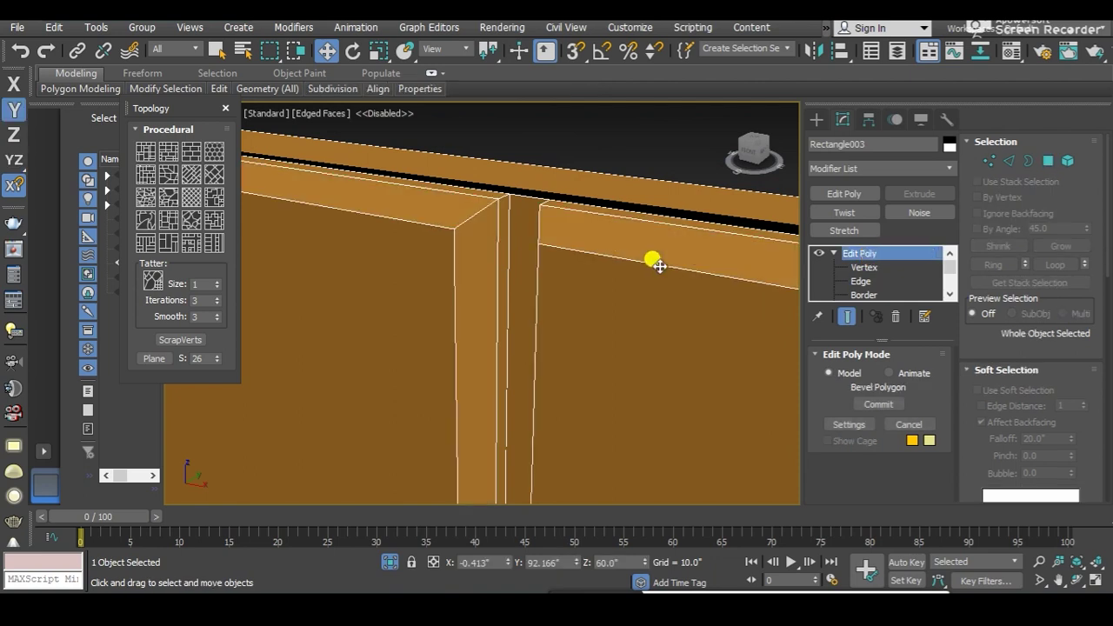
{"action": "left_click", "coordinate": [856, 295]}
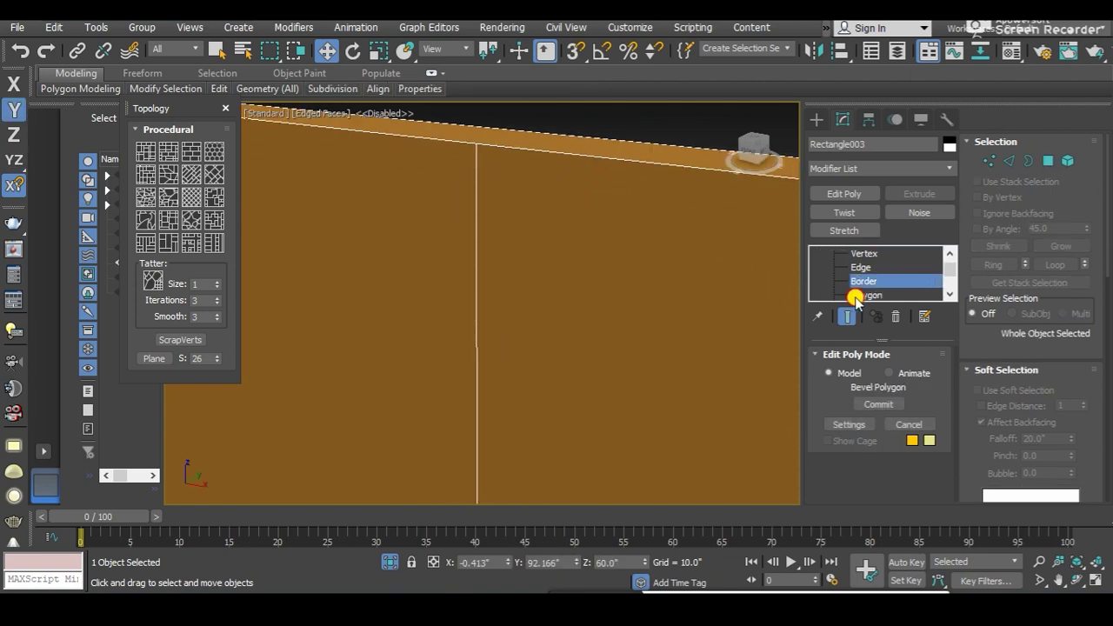
{"action": "middle_click_drag", "start_coordinate": [587, 256], "coordinate": [509, 172], "text": "alt"}
{"action": "left_click", "coordinate": [874, 281]}
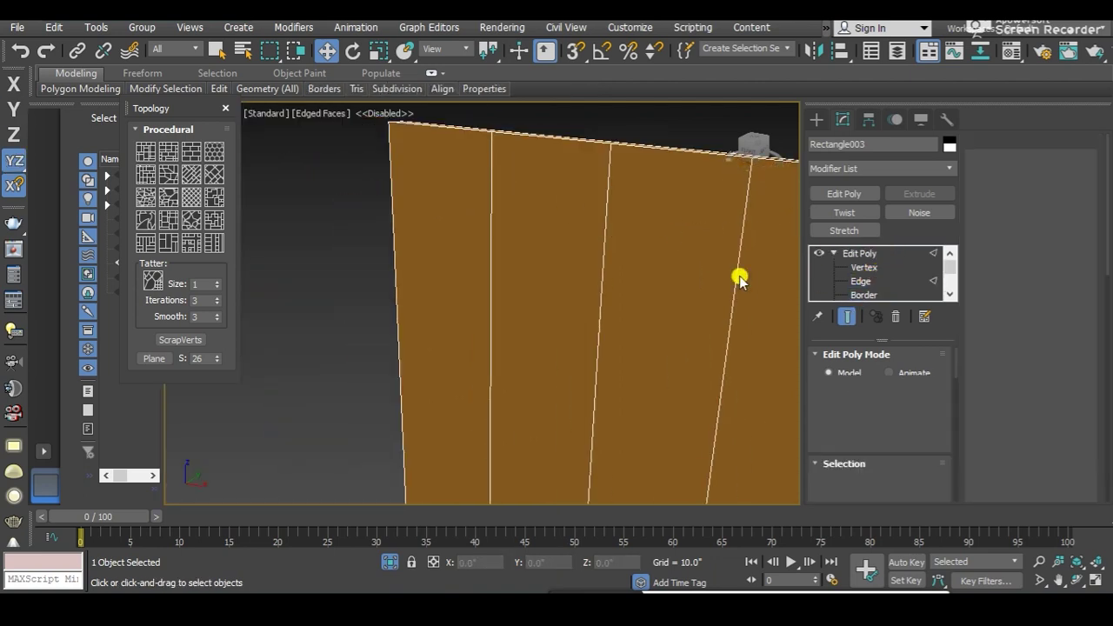
{"action": "middle_click_drag", "start_coordinate": [738, 276], "coordinate": [564, 263], "text": "alt"}
Step: Pick groove edges on the panel, toggling Edge level and the object top level
{"action": "left_click", "coordinate": [437, 240]}
{"action": "middle_click_drag", "start_coordinate": [435, 232], "coordinate": [576, 285], "text": "alt"}
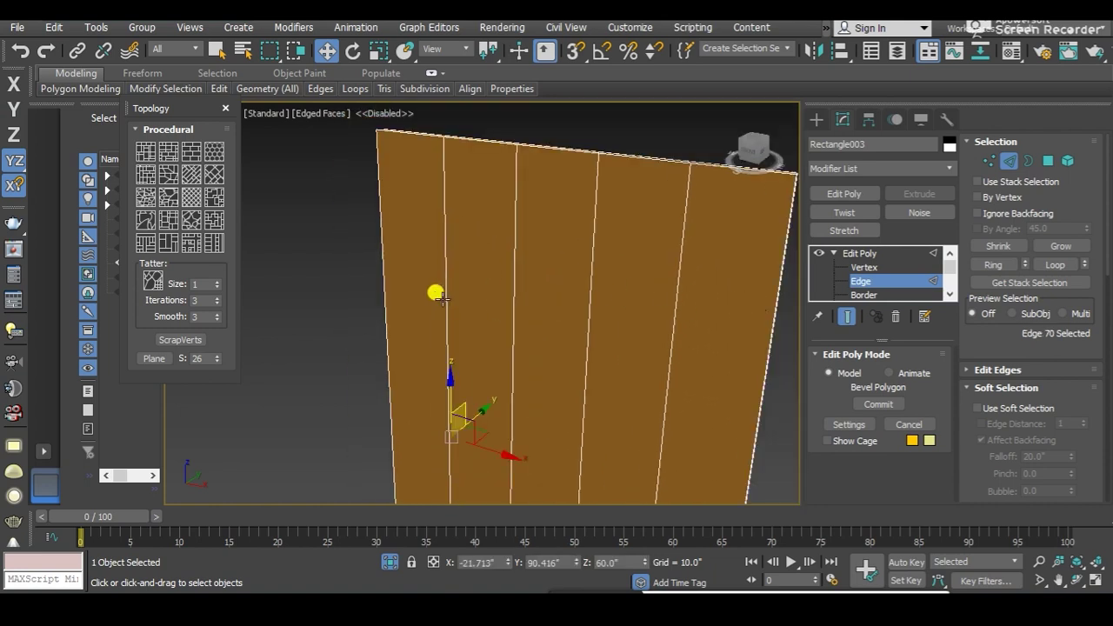
{"action": "left_click", "coordinate": [863, 253]}
{"action": "left_click", "coordinate": [867, 281]}
{"action": "left_click", "coordinate": [672, 246]}
{"action": "mouse_move", "coordinate": [673, 244]}
{"action": "middle_mouse_down", "text": "alt"}
{"action": "mouse_move", "coordinate": [650, 261]}
{"action": "mouse_move", "coordinate": [594, 230]}
{"action": "mouse_move", "coordinate": [634, 293]}
{"action": "mouse_move", "coordinate": [423, 267]}
{"action": "middle_mouse_up", "text": "alt"}
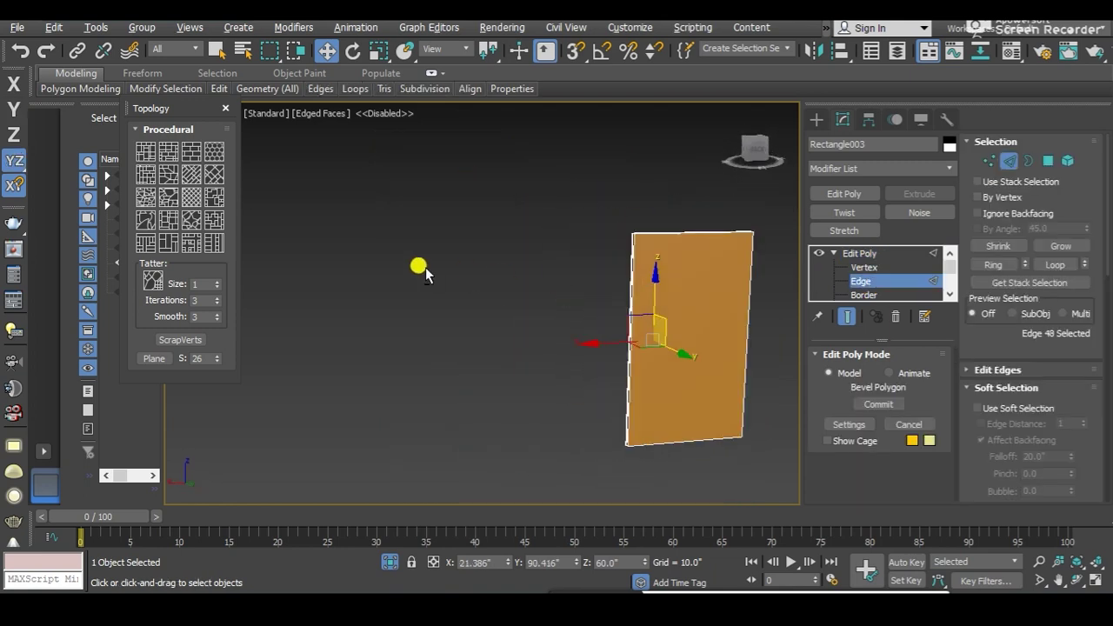
{"action": "left_click", "coordinate": [878, 253]}
Step: Switch to Front view and toggle Polygon and Edge levels while framing the panel
{"action": "key", "text": "f"}
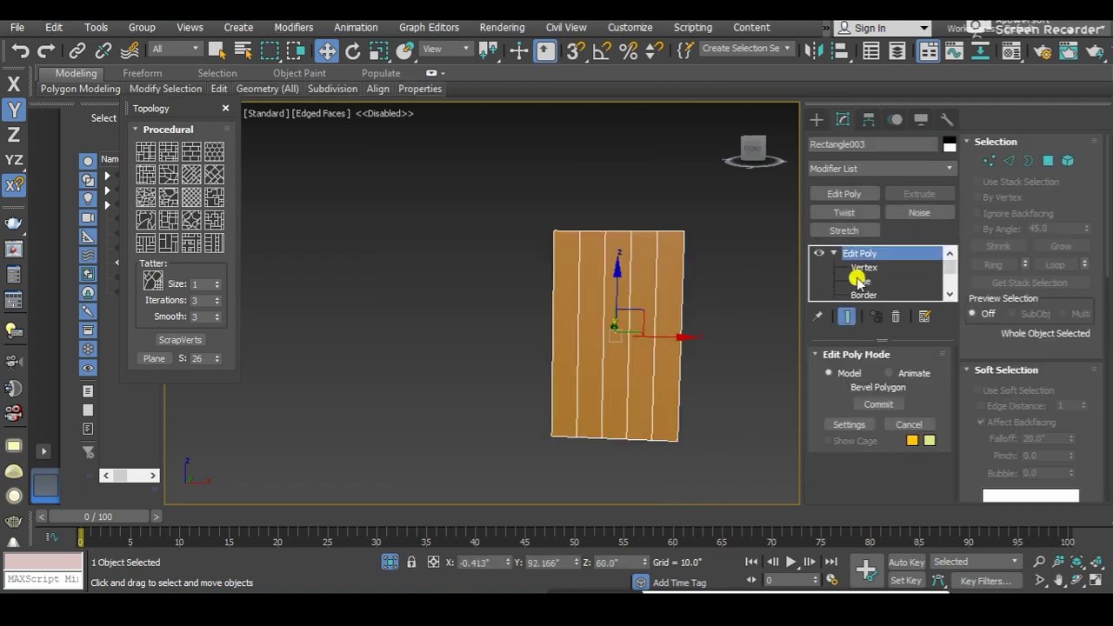
{"action": "scroll", "coordinate": [858, 295], "scroll_direction": "down", "scroll_amount": 1}
{"action": "scroll", "coordinate": [860, 294], "scroll_direction": "down", "scroll_amount": 1}
{"action": "left_click", "coordinate": [863, 281]}
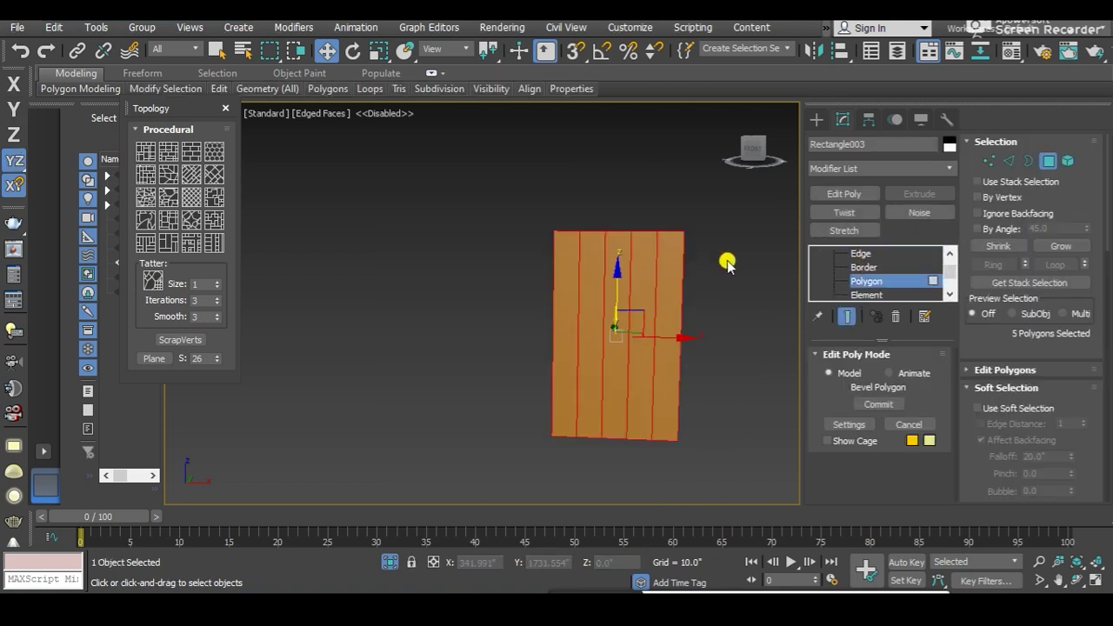
{"action": "middle_click_drag", "start_coordinate": [649, 303], "coordinate": [654, 328], "text": "alt"}
{"action": "left_click", "coordinate": [863, 253]}
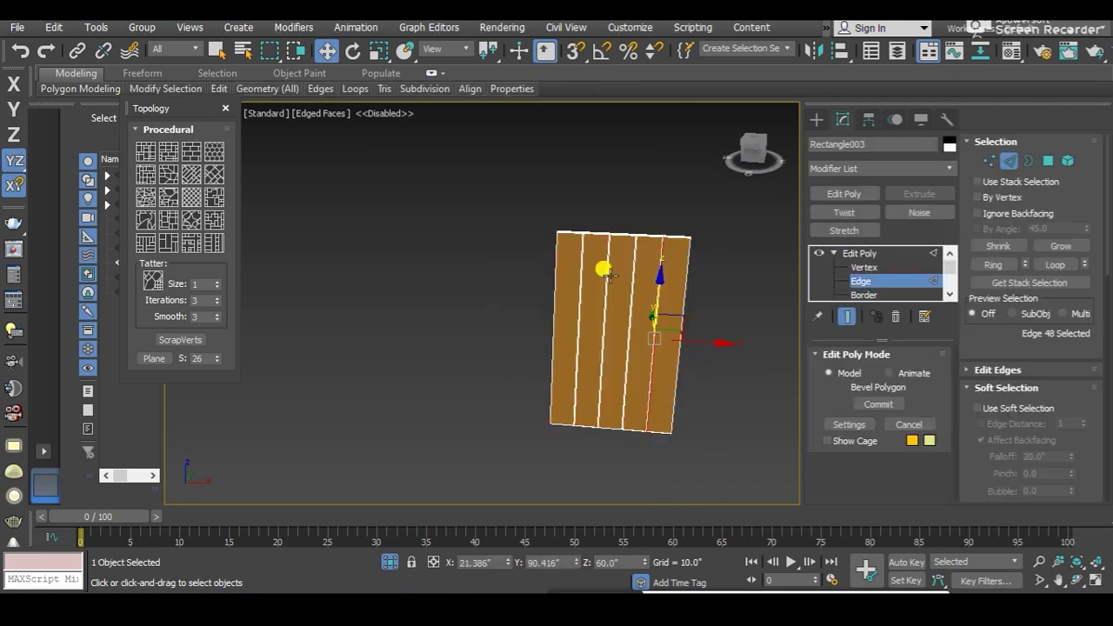
{"action": "scroll", "coordinate": [703, 258], "scroll_direction": "up", "scroll_amount": 3}
{"action": "scroll", "coordinate": [703, 258], "scroll_direction": "up", "scroll_amount": 3}
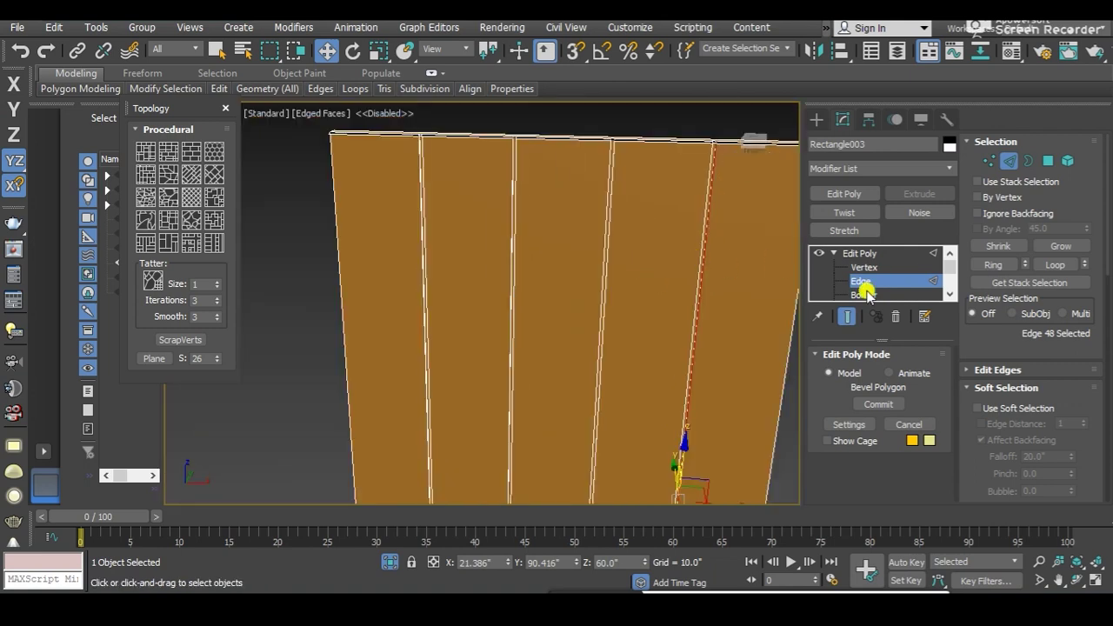
{"action": "scroll", "coordinate": [865, 285], "scroll_direction": "down", "scroll_amount": 2}
Step: At Polygon level, select all five plank faces of Rectangle003
{"action": "left_click", "coordinate": [864, 281]}
{"action": "left_click", "coordinate": [631, 264]}
{"action": "left_click", "coordinate": [526, 246], "text": "ctrl"}
{"action": "left_click", "coordinate": [450, 236], "text": "ctrl"}
{"action": "left_click", "coordinate": [376, 236], "text": "ctrl"}
{"action": "left_click", "coordinate": [741, 266], "text": "ctrl"}
{"action": "mouse_move", "coordinate": [741, 266]}
{"action": "middle_mouse_down", "text": "alt"}
{"action": "mouse_move", "coordinate": [604, 264]}
{"action": "mouse_move", "coordinate": [490, 144]}
{"action": "mouse_move", "coordinate": [507, 151]}
{"action": "mouse_move", "coordinate": [519, 184]}
{"action": "middle_mouse_up", "text": "alt"}
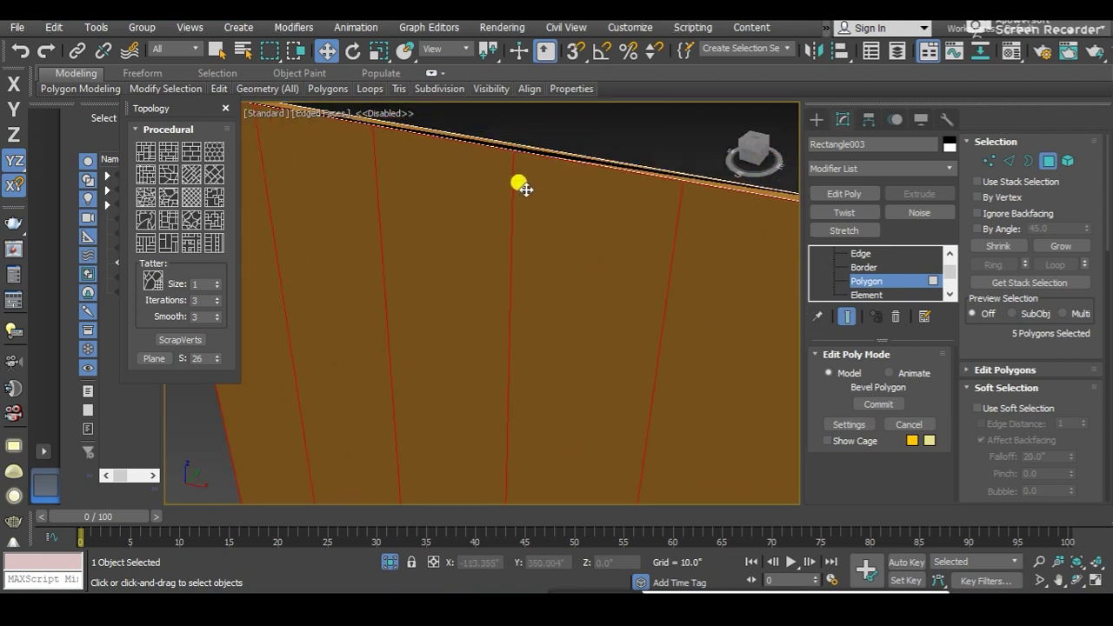
Step: Reselect the plank faces and turn on F2 shaded display of the selected faces
{"action": "left_click", "coordinate": [529, 204]}
{"action": "left_click", "coordinate": [533, 208]}
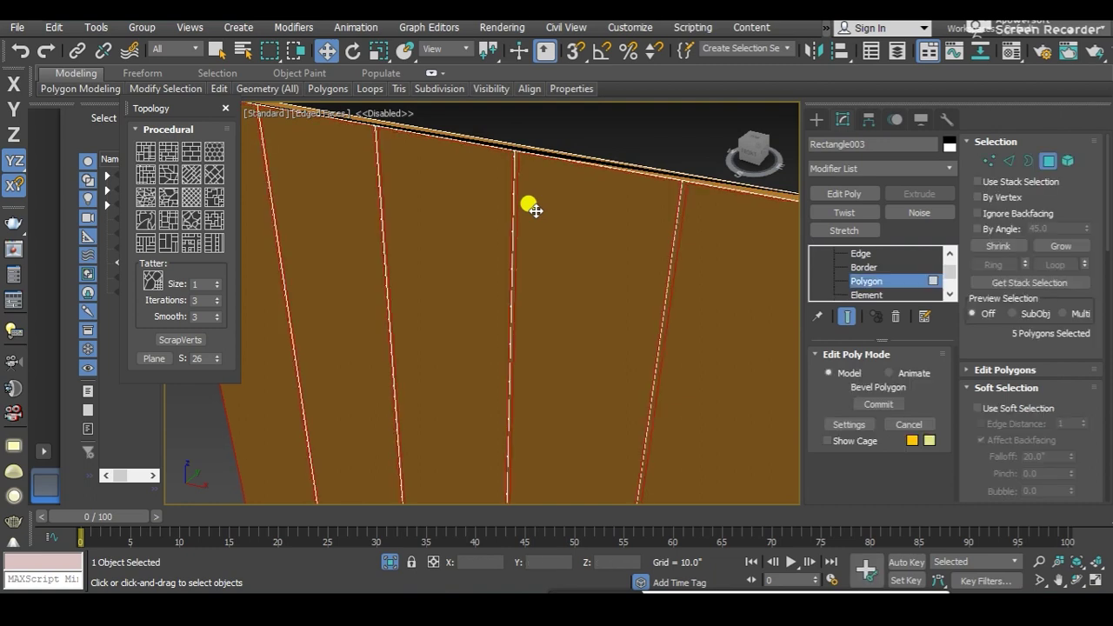
{"action": "scroll", "coordinate": [556, 213], "scroll_direction": "up", "scroll_amount": 1}
{"action": "scroll", "coordinate": [566, 217], "scroll_direction": "up", "scroll_amount": 1}
{"action": "scroll", "coordinate": [557, 246], "scroll_direction": "down", "scroll_amount": 5}
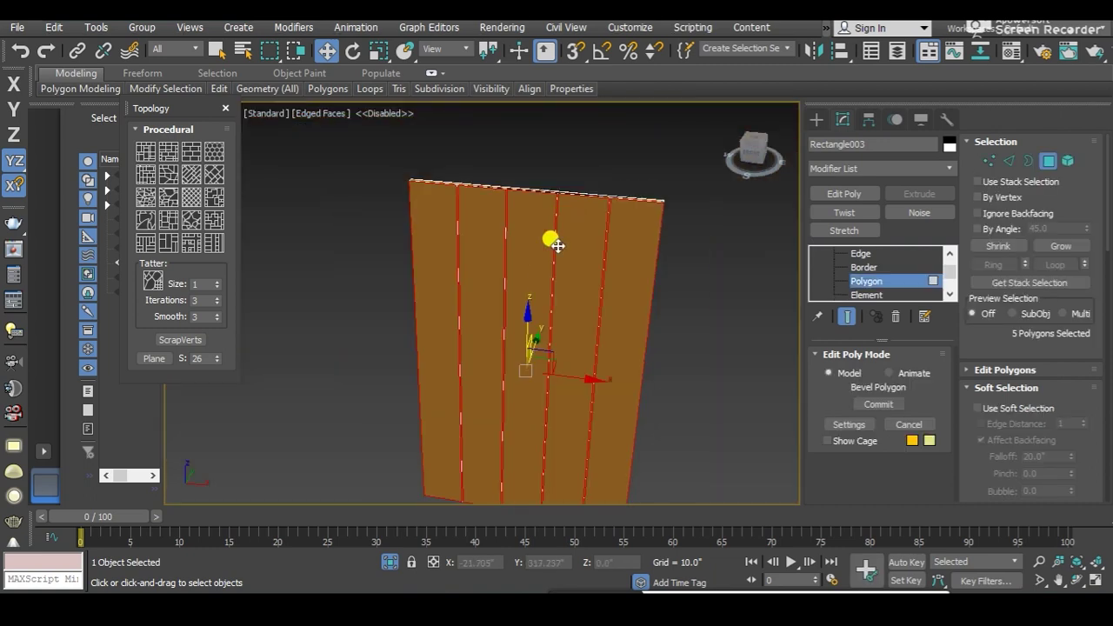
{"action": "scroll", "coordinate": [506, 272], "scroll_direction": "up", "scroll_amount": 3}
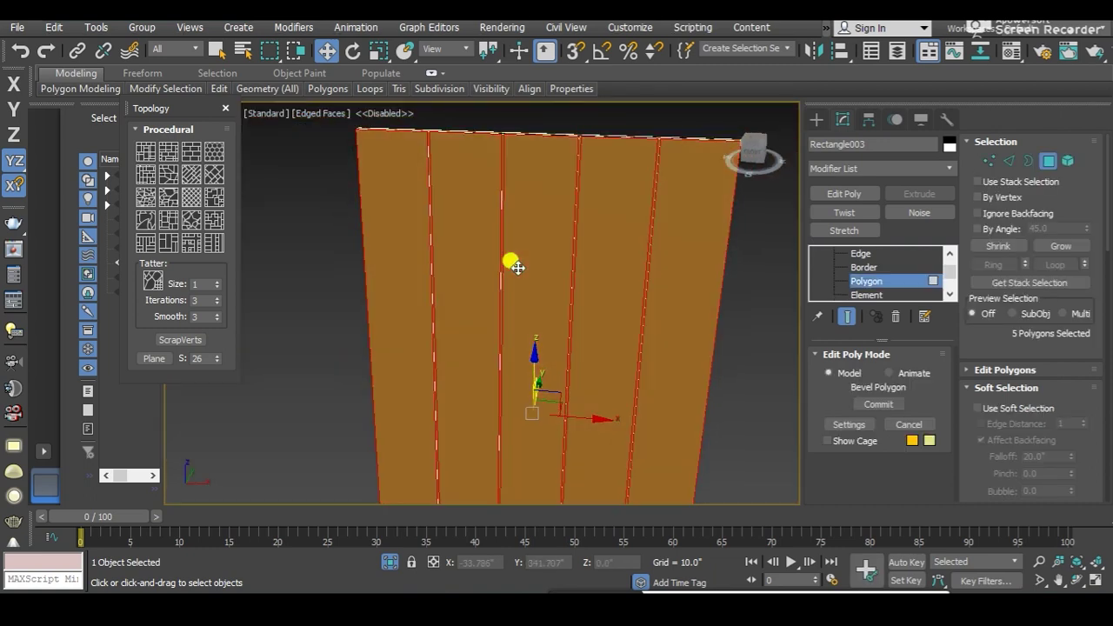
{"action": "key", "text": "F2"}
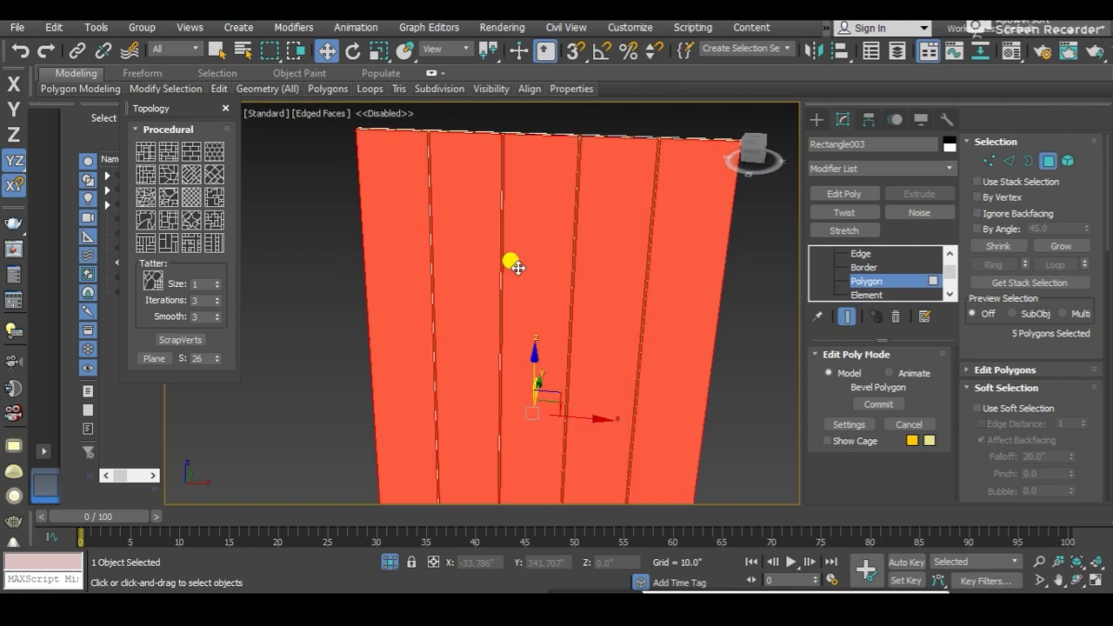
{"action": "key", "text": "F2"}
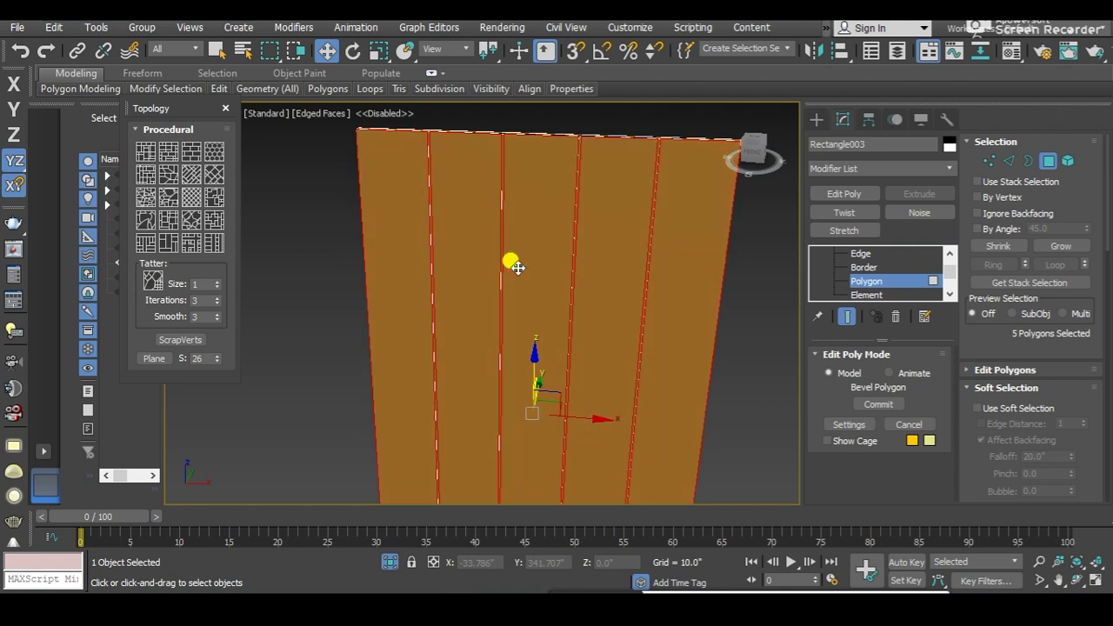
{"action": "key", "text": "F2"}
{"action": "mouse_move", "coordinate": [510, 261]}
{"action": "middle_mouse_down", "text": "alt"}
{"action": "mouse_move", "coordinate": [462, 263]}
{"action": "mouse_move", "coordinate": [477, 281]}
{"action": "middle_mouse_up", "text": "alt"}
Step: Extrude the selected plank polygons 0.25 inches, then exit to the Edit Poly top level
{"action": "right_click", "coordinate": [515, 259]}
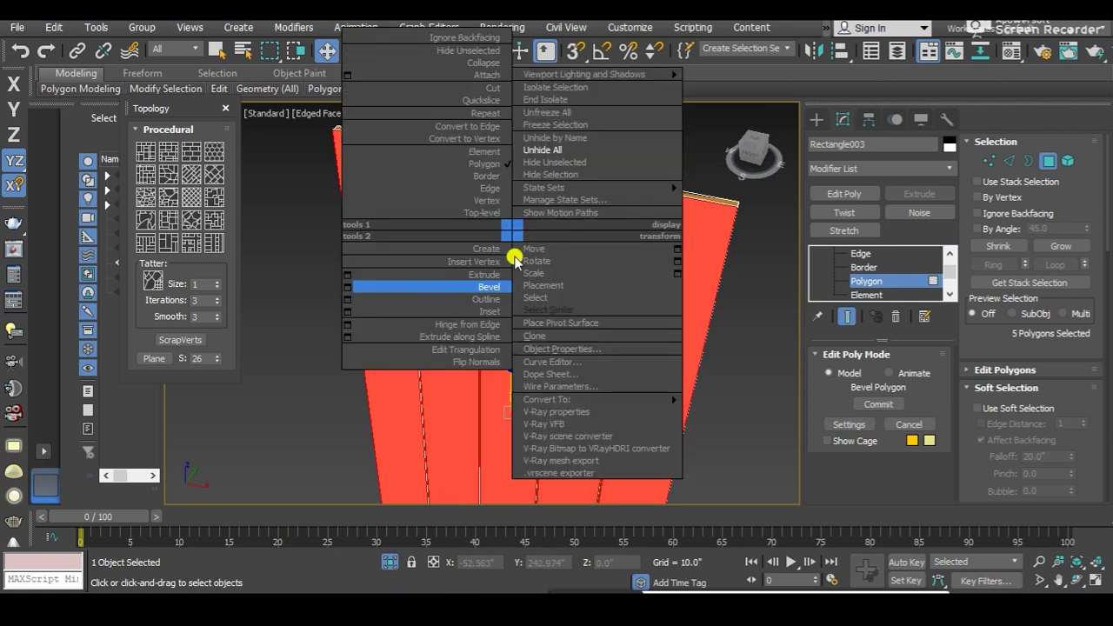
{"action": "left_click", "coordinate": [347, 276]}
{"action": "scroll", "coordinate": [460, 141], "scroll_direction": "up", "scroll_amount": 3}
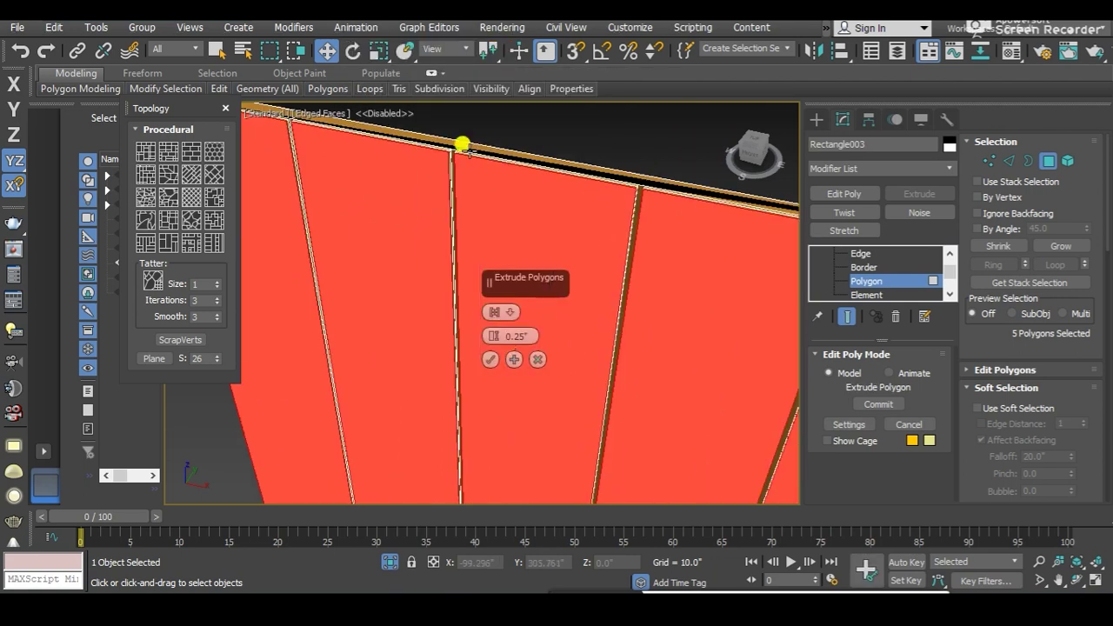
{"action": "scroll", "coordinate": [461, 152], "scroll_direction": "up", "scroll_amount": 2}
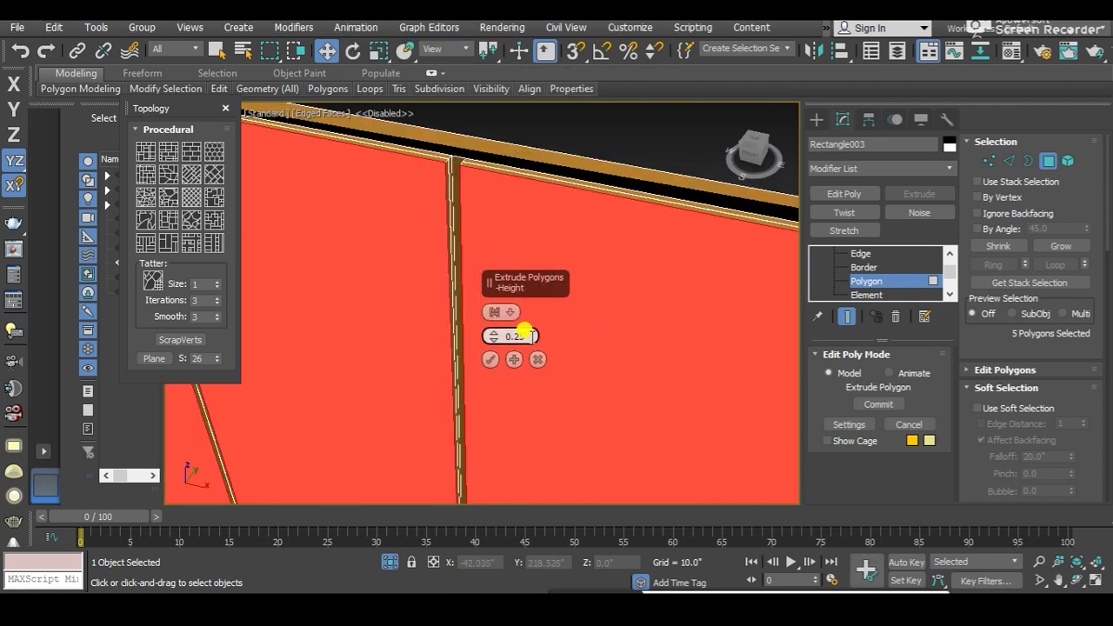
{"action": "left_click", "coordinate": [488, 362]}
{"action": "left_click", "coordinate": [860, 253]}
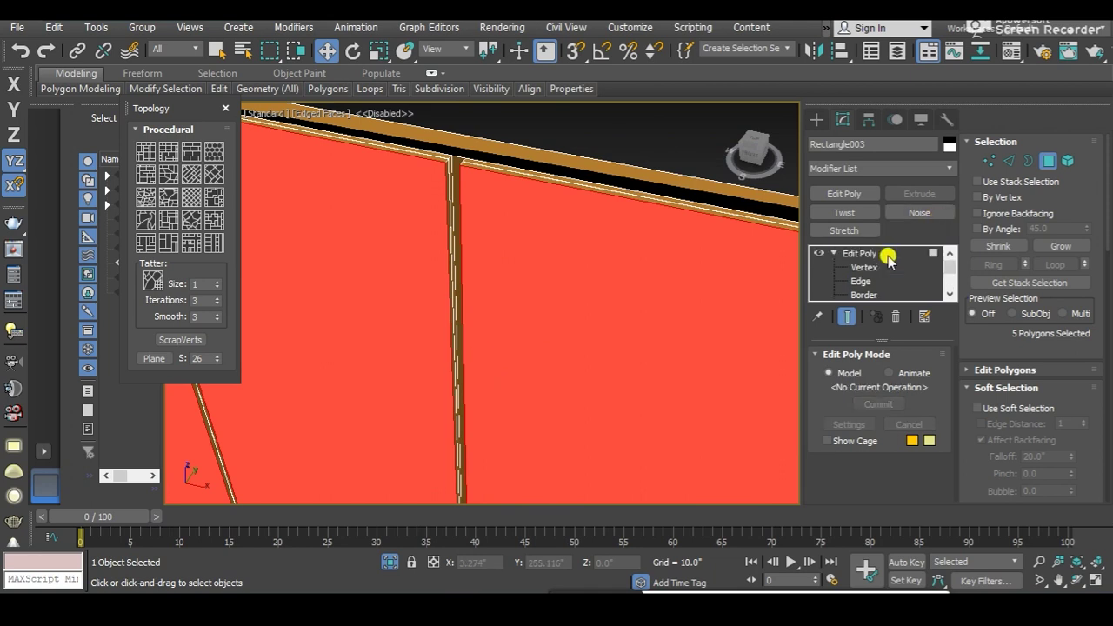
Step: Unhide all the room geometry from the viewport right-click menu
{"action": "scroll", "coordinate": [585, 246], "scroll_direction": "down", "scroll_amount": 5}
{"action": "middle_click_drag", "start_coordinate": [670, 258], "coordinate": [696, 280], "text": "alt"}
{"action": "right_click", "coordinate": [695, 280]}
{"action": "left_click", "coordinate": [727, 199]}
Step: Select the orange grooved panel Rectangle003 and frame it facing the view
{"action": "mouse_move", "coordinate": [601, 281]}
{"action": "middle_mouse_down", "text": "alt"}
{"action": "mouse_move", "coordinate": [614, 286]}
{"action": "mouse_move", "coordinate": [505, 271]}
{"action": "middle_mouse_up", "text": "alt"}
{"action": "key", "text": "F3"}
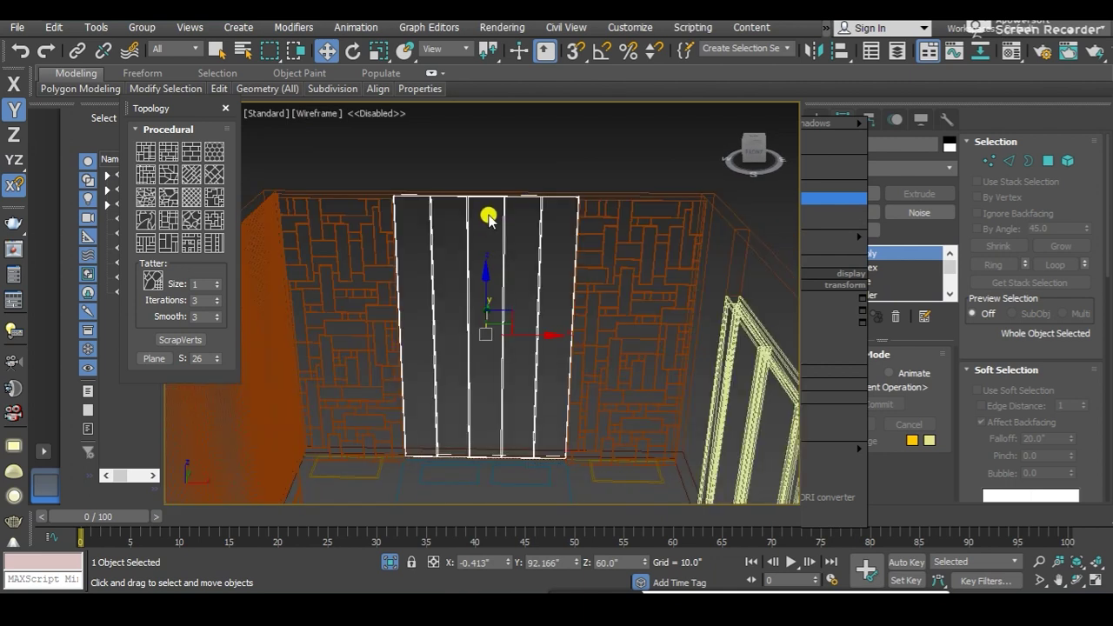
{"action": "key", "text": "F3"}
{"action": "left_click", "coordinate": [513, 161]}
{"action": "scroll", "coordinate": [495, 256], "scroll_direction": "up", "scroll_amount": 5}
{"action": "left_click", "coordinate": [507, 268]}
{"action": "mouse_move", "coordinate": [507, 268]}
{"action": "middle_mouse_down", "text": "alt"}
{"action": "mouse_move", "coordinate": [473, 258]}
{"action": "mouse_move", "coordinate": [502, 310]}
{"action": "middle_mouse_up", "text": "alt"}
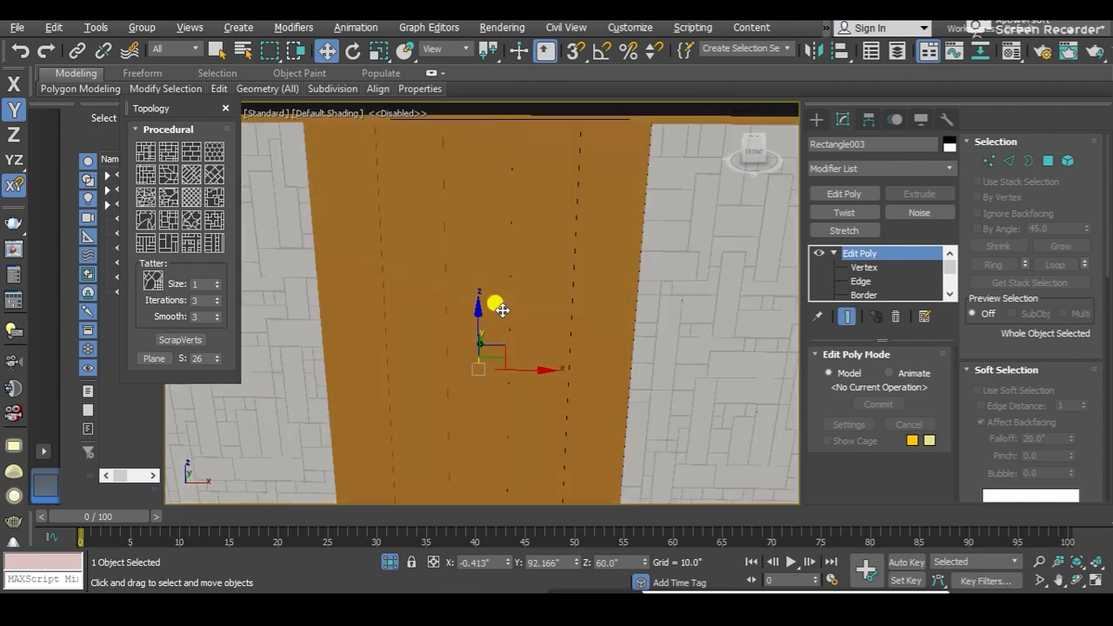
{"action": "scroll", "coordinate": [861, 278], "scroll_direction": "down", "scroll_amount": 1}
{"action": "scroll", "coordinate": [874, 285], "scroll_direction": "down", "scroll_amount": 1}
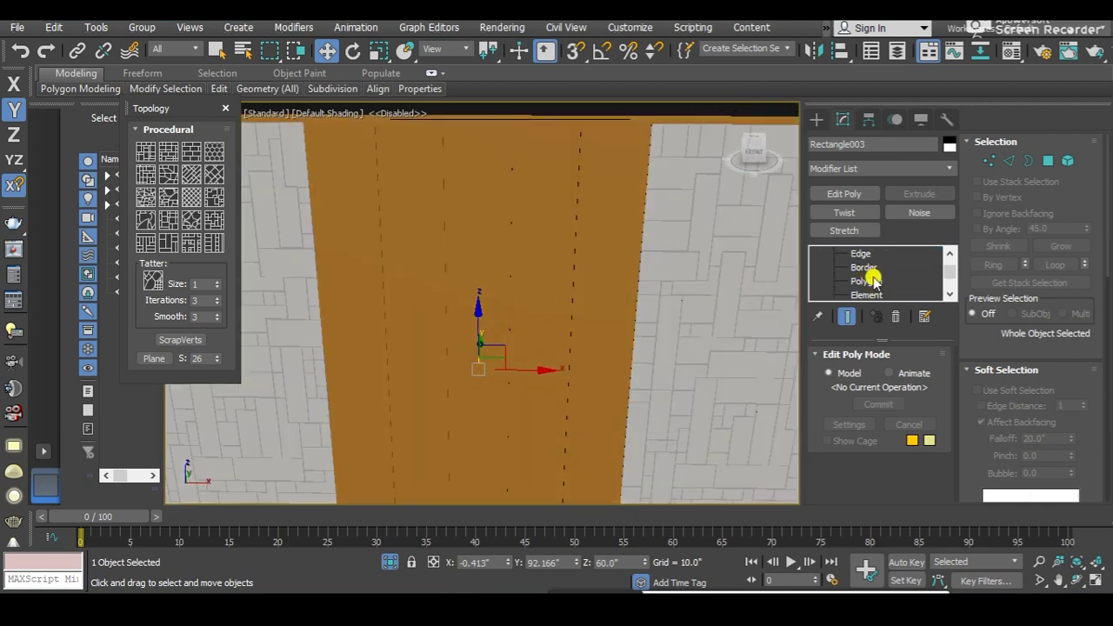
{"action": "middle_click_drag", "start_coordinate": [602, 280], "coordinate": [571, 241], "text": "alt"}
Step: Convert Rectangle003 to an Editable Poly and enter Polygon level
{"action": "right_click", "coordinate": [512, 288]}
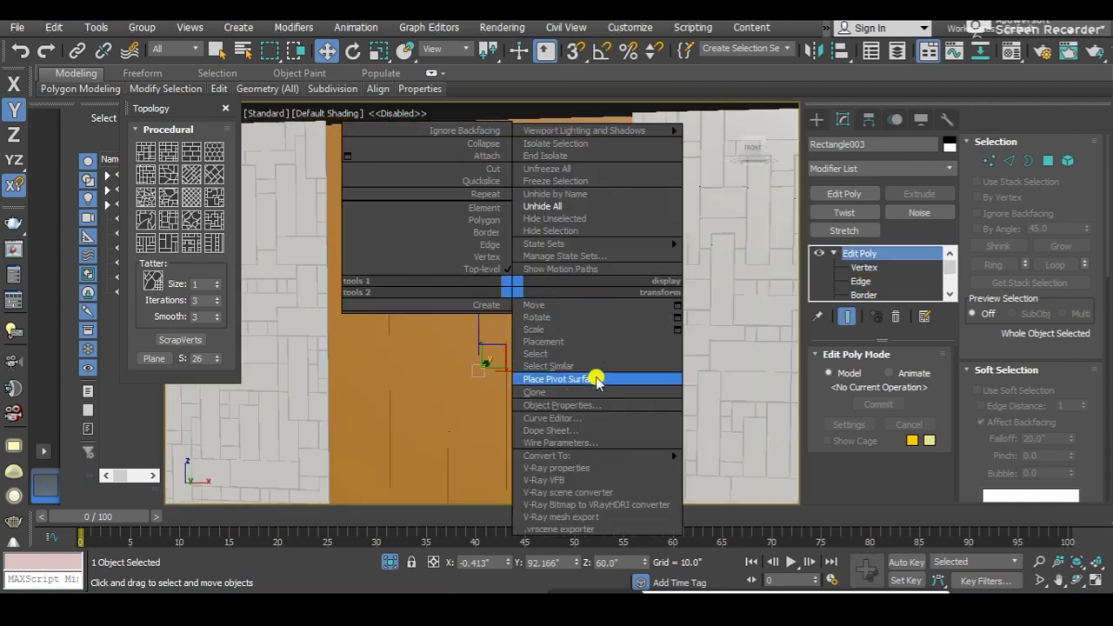
{"action": "mouse_move", "coordinate": [547, 456]}
{"action": "left_click", "coordinate": [742, 469]}
{"action": "left_click", "coordinate": [820, 252]}
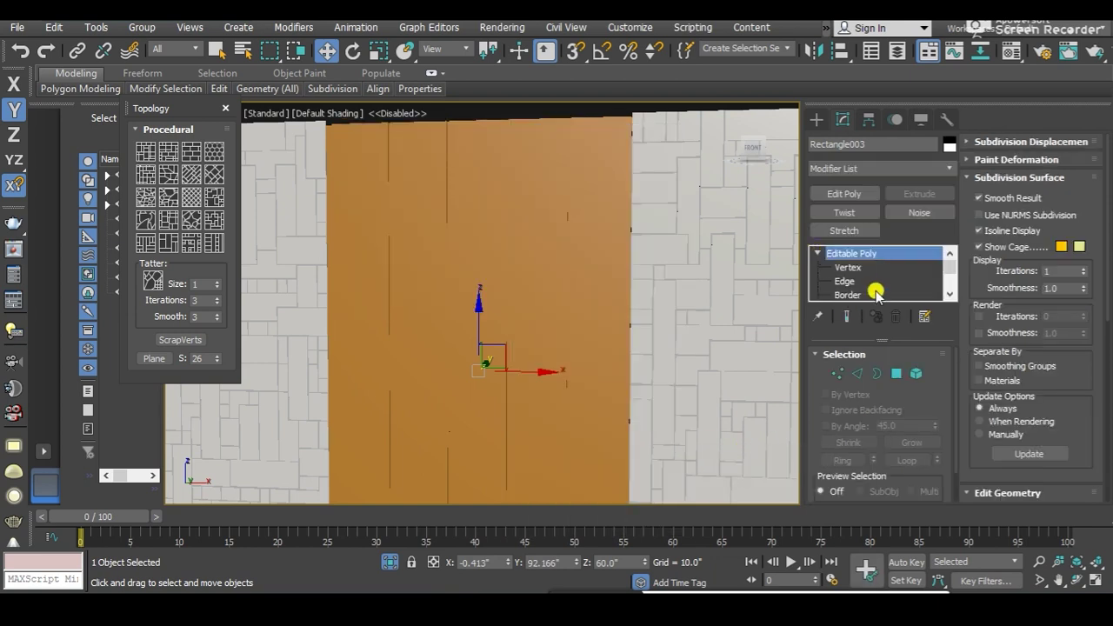
{"action": "scroll", "coordinate": [861, 282], "scroll_direction": "down", "scroll_amount": 1}
{"action": "scroll", "coordinate": [856, 280], "scroll_direction": "down", "scroll_amount": 1}
{"action": "left_click", "coordinate": [848, 281]}
Step: Select the five plank polygons and open the Material Editor with M
{"action": "left_click", "coordinate": [504, 231]}
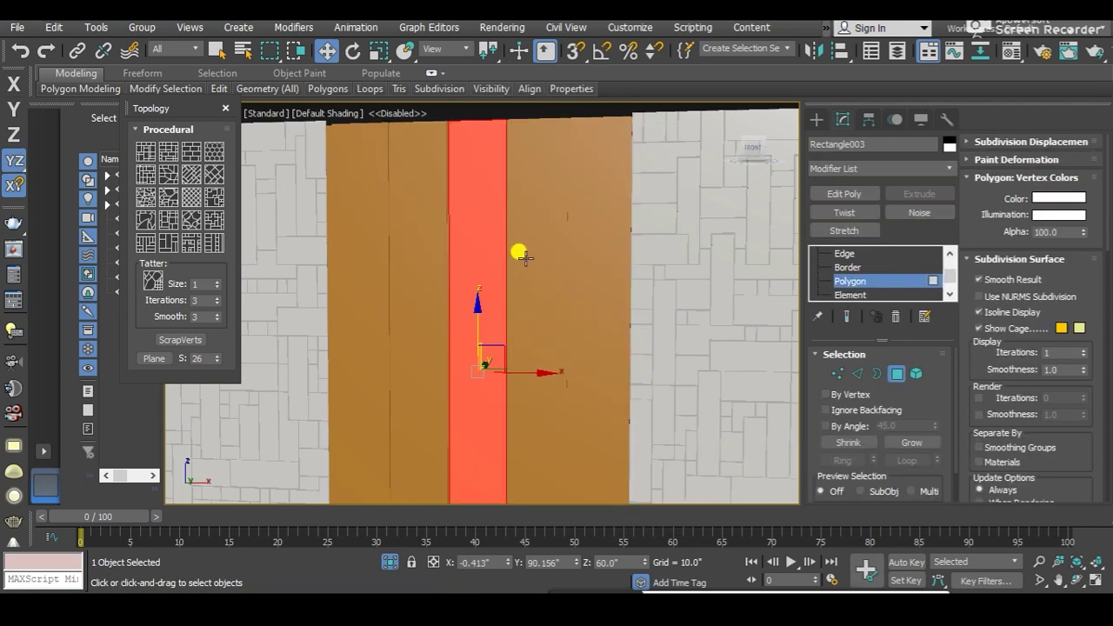
{"action": "middle_click_drag", "start_coordinate": [516, 249], "coordinate": [519, 304], "text": "alt"}
{"action": "left_click", "coordinate": [368, 211], "text": "ctrl"}
{"action": "left_click", "coordinate": [358, 179]}
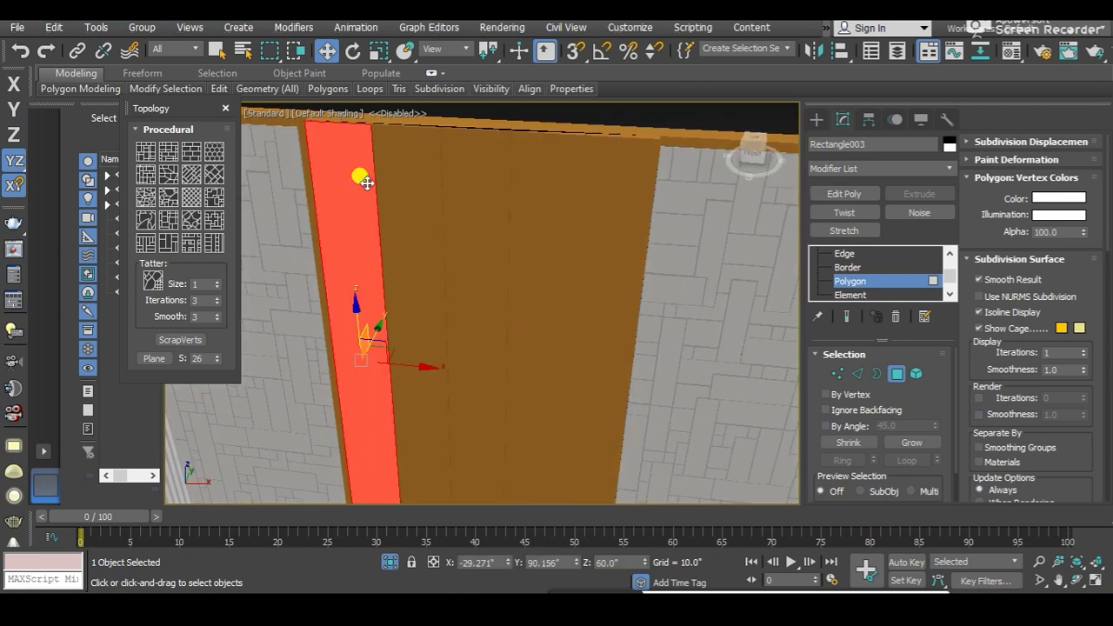
{"action": "left_click", "coordinate": [400, 179], "text": "ctrl"}
{"action": "left_click", "coordinate": [458, 179], "text": "ctrl"}
{"action": "left_click", "coordinate": [549, 191], "text": "ctrl"}
{"action": "left_click", "coordinate": [594, 186], "text": "ctrl"}
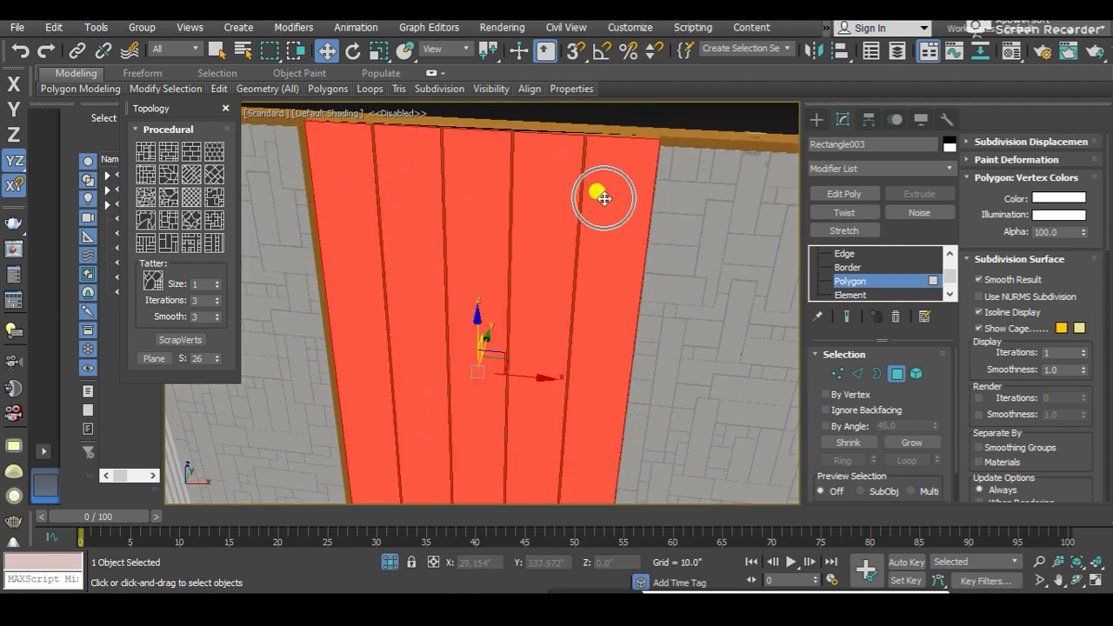
{"action": "key", "text": "m"}
{"action": "left_click", "coordinate": [183, 208]}
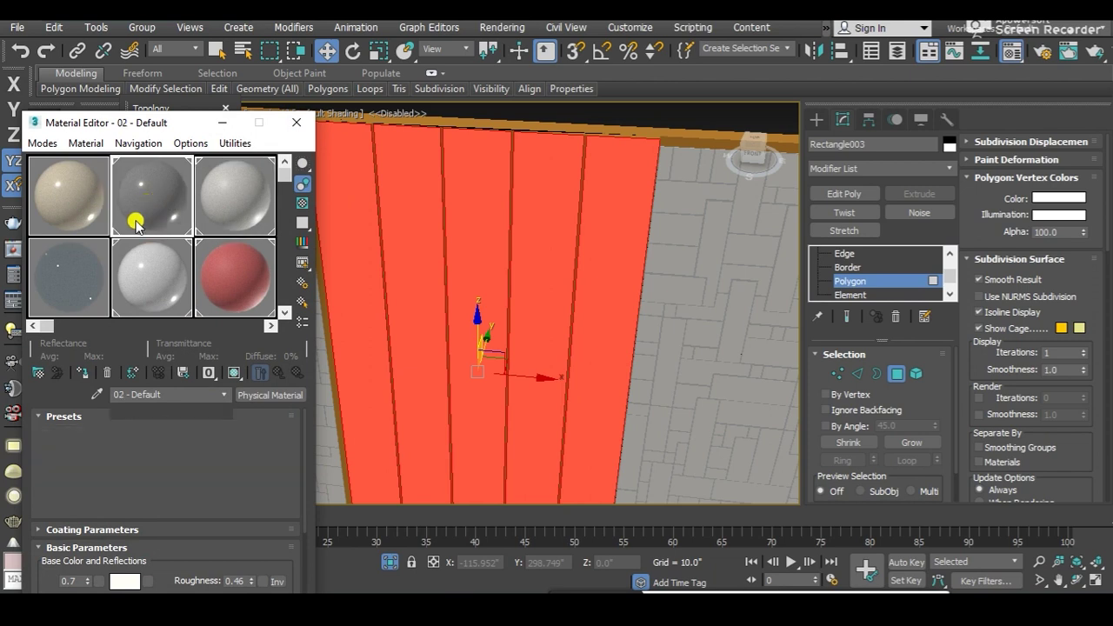
Step: Assign the Ceramic material to the selected plank faces and close the Material Editor
{"action": "left_click", "coordinate": [169, 280]}
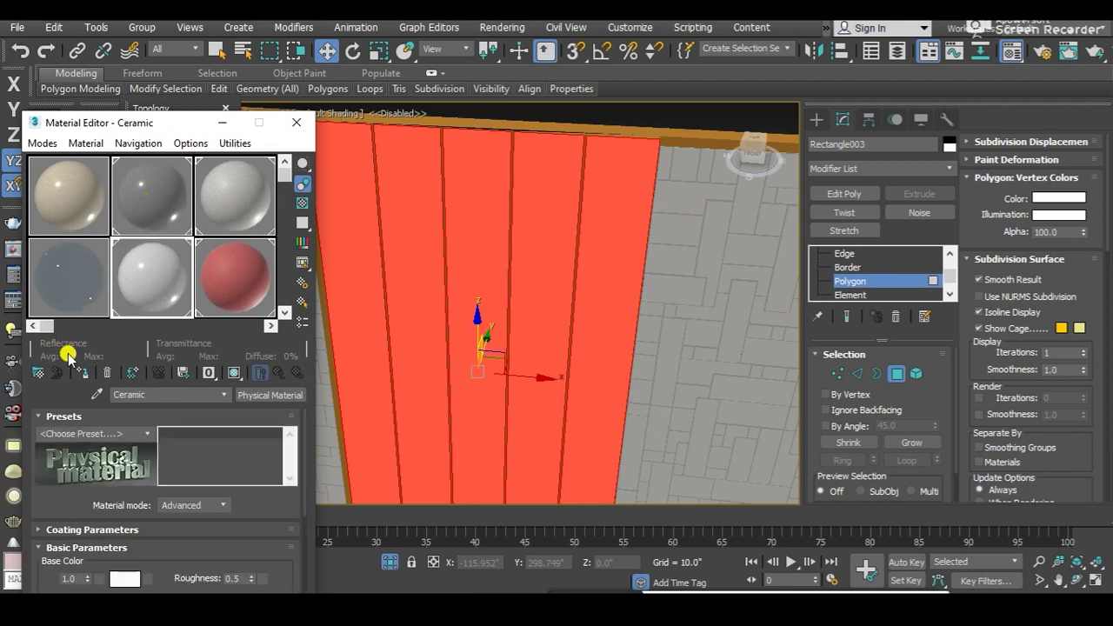
{"action": "left_click", "coordinate": [90, 374]}
{"action": "left_click", "coordinate": [296, 122]}
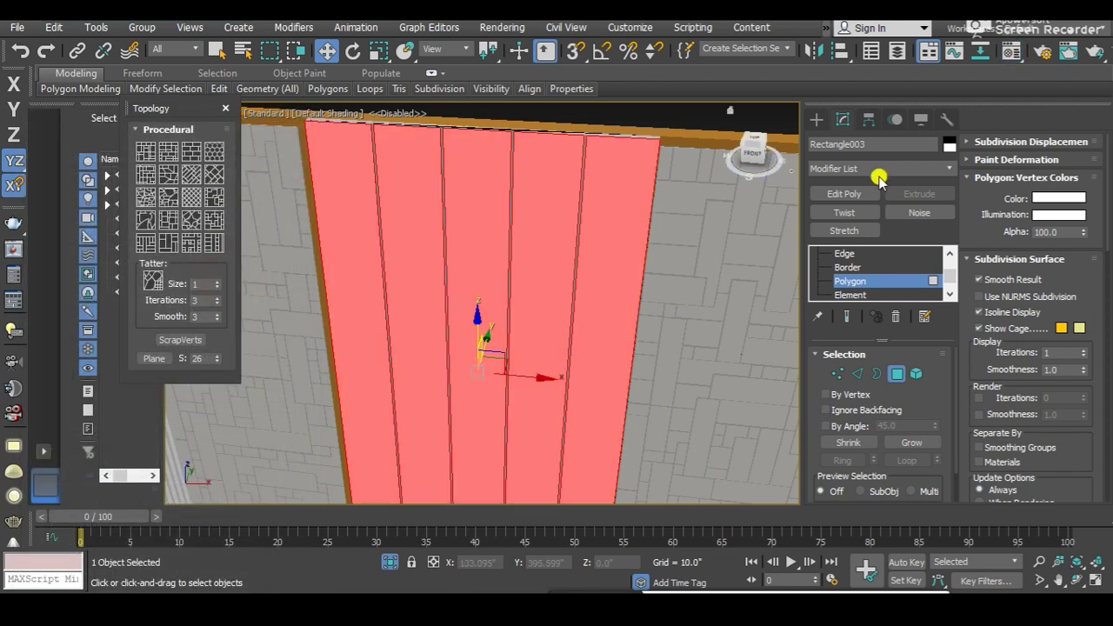
Step: Reselect the grooved back-wall panel and enter Vertex level
{"action": "scroll", "coordinate": [559, 240], "scroll_direction": "down", "scroll_amount": 5}
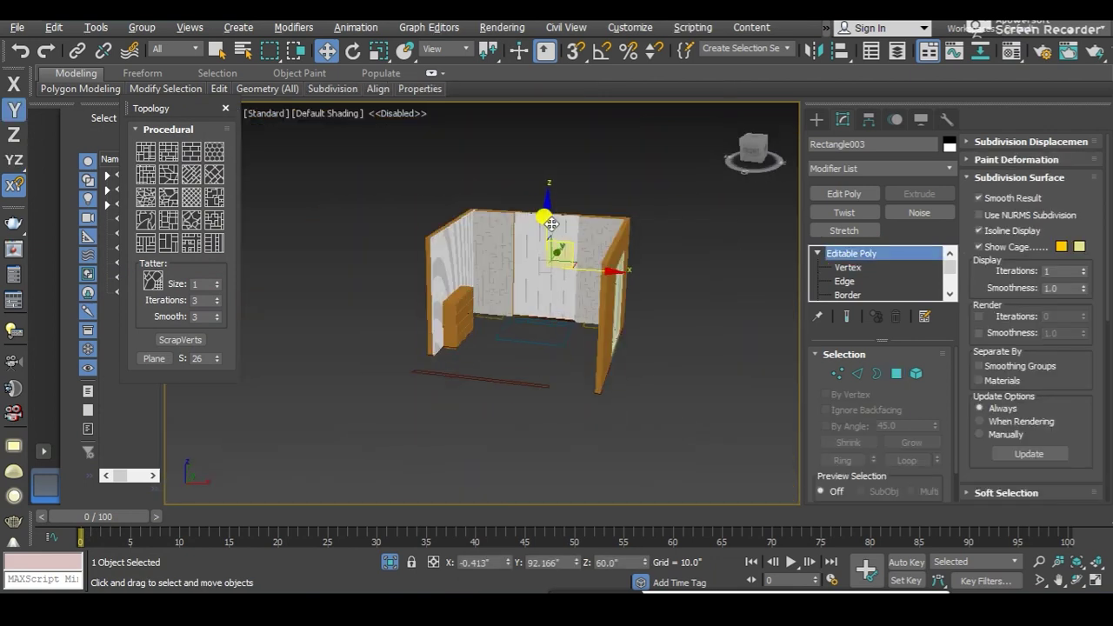
{"action": "left_click", "coordinate": [571, 149]}
{"action": "scroll", "coordinate": [528, 318], "scroll_direction": "up", "scroll_amount": 5}
{"action": "middle_click_drag", "start_coordinate": [528, 318], "coordinate": [519, 254], "text": "alt"}
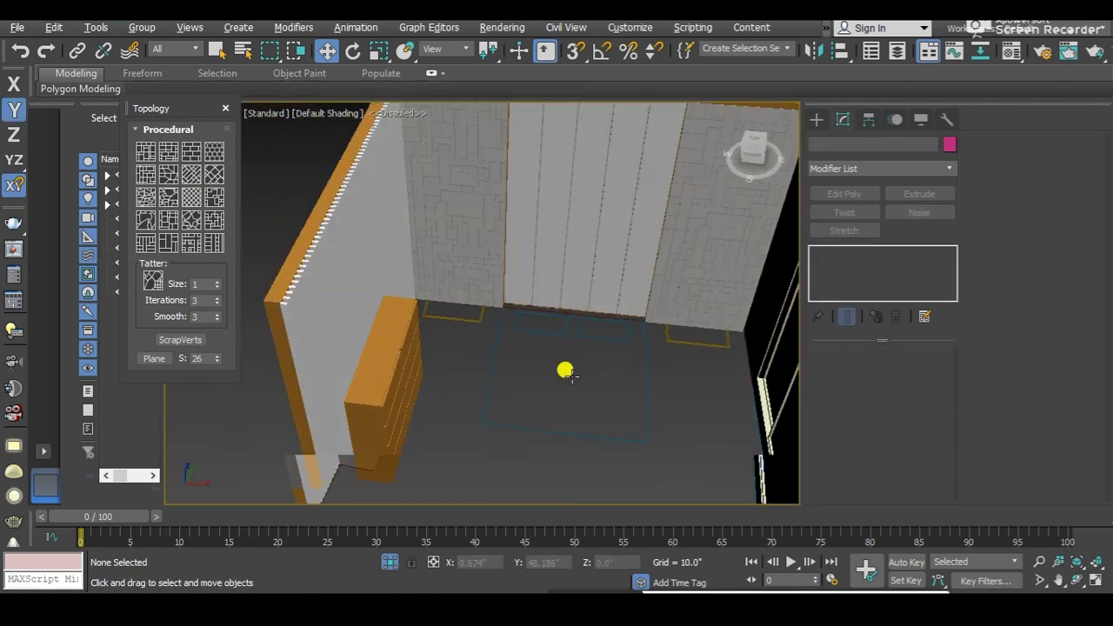
{"action": "left_click", "coordinate": [516, 255]}
{"action": "mouse_move", "coordinate": [493, 263]}
{"action": "middle_mouse_down", "text": "alt"}
{"action": "mouse_move", "coordinate": [520, 258]}
{"action": "mouse_move", "coordinate": [427, 263]}
{"action": "mouse_move", "coordinate": [492, 246]}
{"action": "mouse_move", "coordinate": [497, 218]}
{"action": "mouse_move", "coordinate": [435, 149]}
{"action": "middle_mouse_up", "text": "alt"}
{"action": "left_click", "coordinate": [848, 267]}
Step: Move the left vertex column left and the next column slightly right along X
{"action": "left_click_drag", "start_coordinate": [424, 530], "coordinate": [424, 530]}
{"action": "mouse_move", "coordinate": [424, 530]}
{"action": "middle_mouse_down", "text": "alt"}
{"action": "mouse_move", "coordinate": [462, 293]}
{"action": "mouse_move", "coordinate": [456, 148]}
{"action": "middle_mouse_up", "text": "alt"}
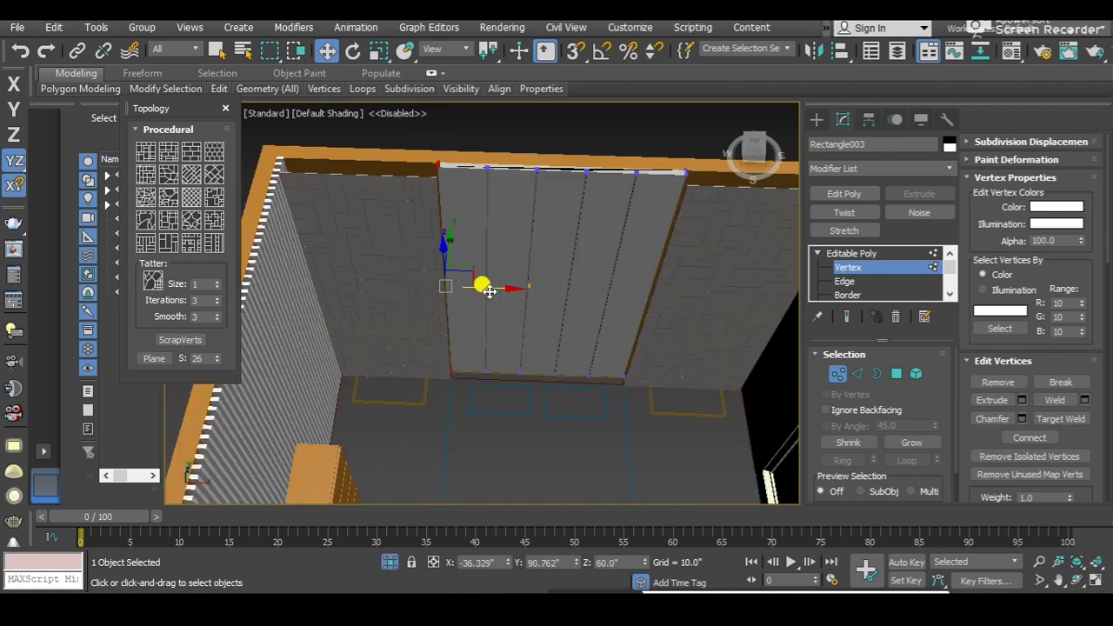
{"action": "left_click_drag", "start_coordinate": [507, 292], "coordinate": [470, 297]}
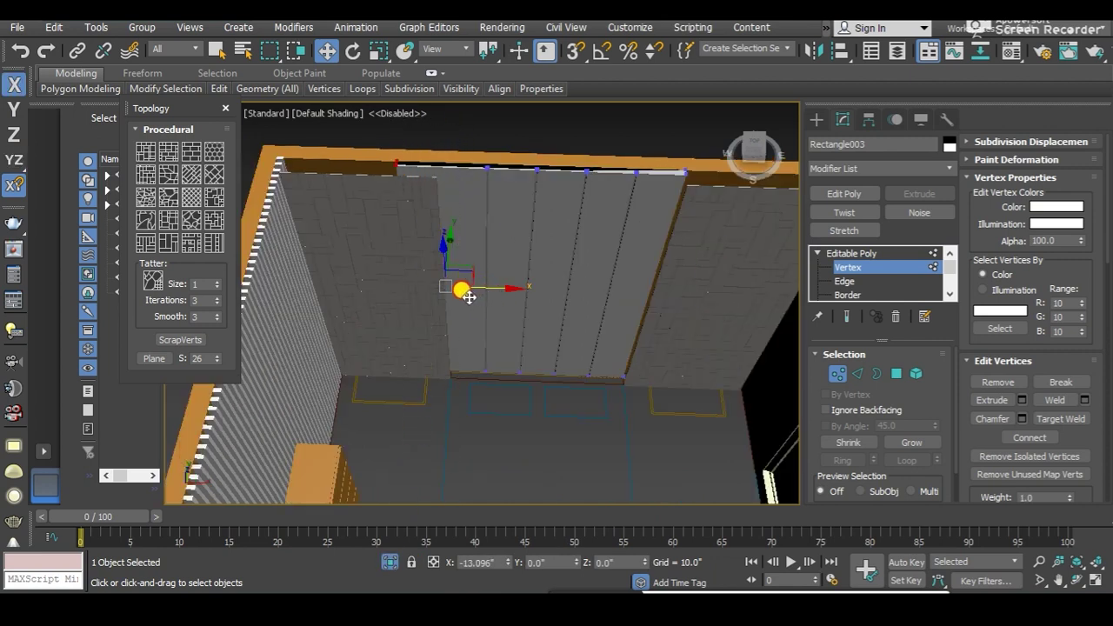
{"action": "mouse_move", "coordinate": [518, 291]}
{"action": "middle_mouse_down", "text": "alt"}
{"action": "mouse_move", "coordinate": [348, 273]}
{"action": "mouse_move", "coordinate": [378, 296]}
{"action": "middle_mouse_up", "text": "alt"}
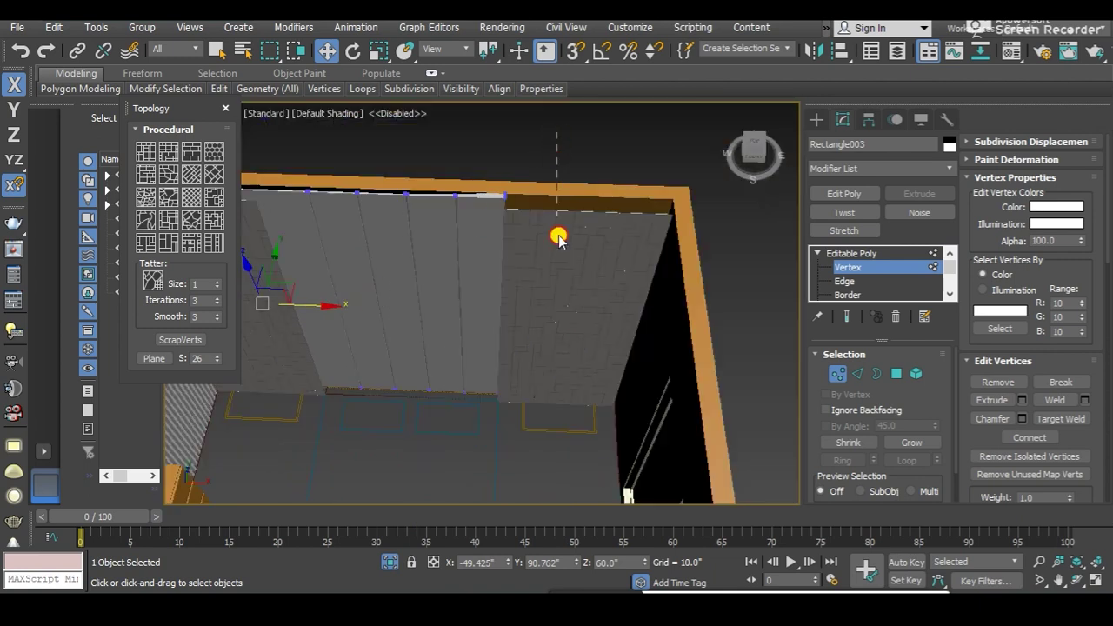
{"action": "left_click_drag", "start_coordinate": [558, 153], "coordinate": [491, 486]}
{"action": "left_click_drag", "start_coordinate": [544, 311], "coordinate": [555, 312]}
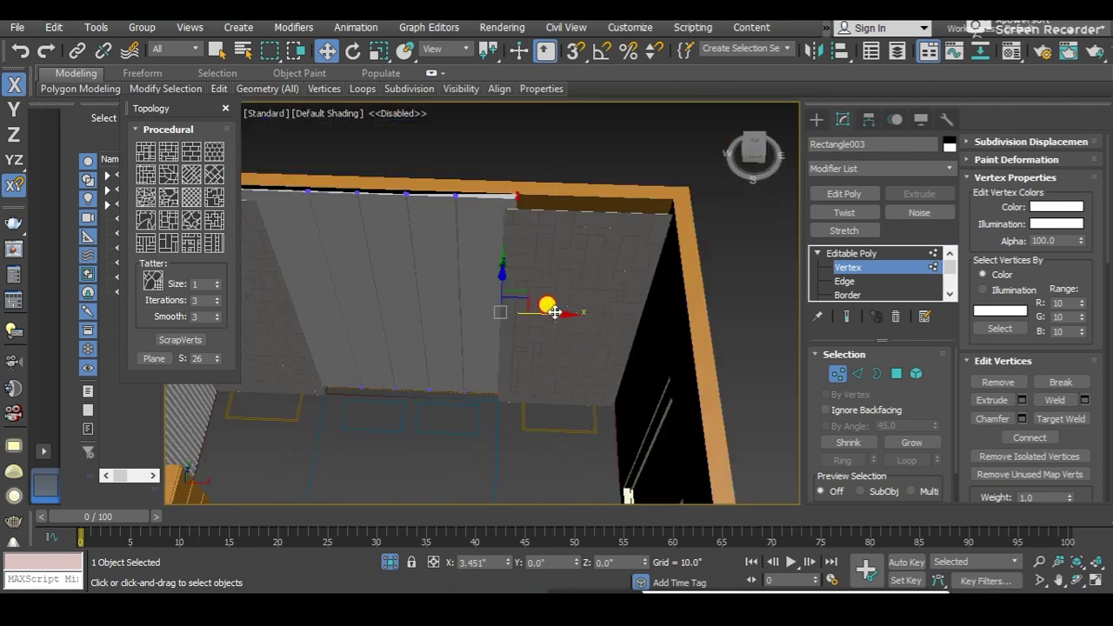
Step: Exit vertex editing, orbit along the panelled wall, and clear the selection
{"action": "left_click", "coordinate": [842, 253]}
{"action": "mouse_move", "coordinate": [544, 238]}
{"action": "middle_mouse_down", "text": "alt"}
{"action": "mouse_move", "coordinate": [571, 213]}
{"action": "mouse_move", "coordinate": [437, 281]}
{"action": "mouse_move", "coordinate": [484, 319]}
{"action": "mouse_move", "coordinate": [529, 241]}
{"action": "mouse_move", "coordinate": [570, 303]}
{"action": "middle_mouse_up", "text": "alt"}
{"action": "mouse_move", "coordinate": [825, 259]}
{"action": "middle_mouse_down", "text": "alt"}
{"action": "mouse_move", "coordinate": [661, 231]}
{"action": "mouse_move", "coordinate": [581, 234]}
{"action": "mouse_move", "coordinate": [597, 271]}
{"action": "mouse_move", "coordinate": [569, 229]}
{"action": "mouse_move", "coordinate": [579, 249]}
{"action": "mouse_move", "coordinate": [542, 281]}
{"action": "mouse_move", "coordinate": [559, 288]}
{"action": "mouse_move", "coordinate": [657, 253]}
{"action": "mouse_move", "coordinate": [633, 236]}
{"action": "mouse_move", "coordinate": [634, 373]}
{"action": "mouse_move", "coordinate": [542, 319]}
{"action": "middle_mouse_up", "text": "alt"}
{"action": "left_click", "coordinate": [634, 373], "text": "alt"}
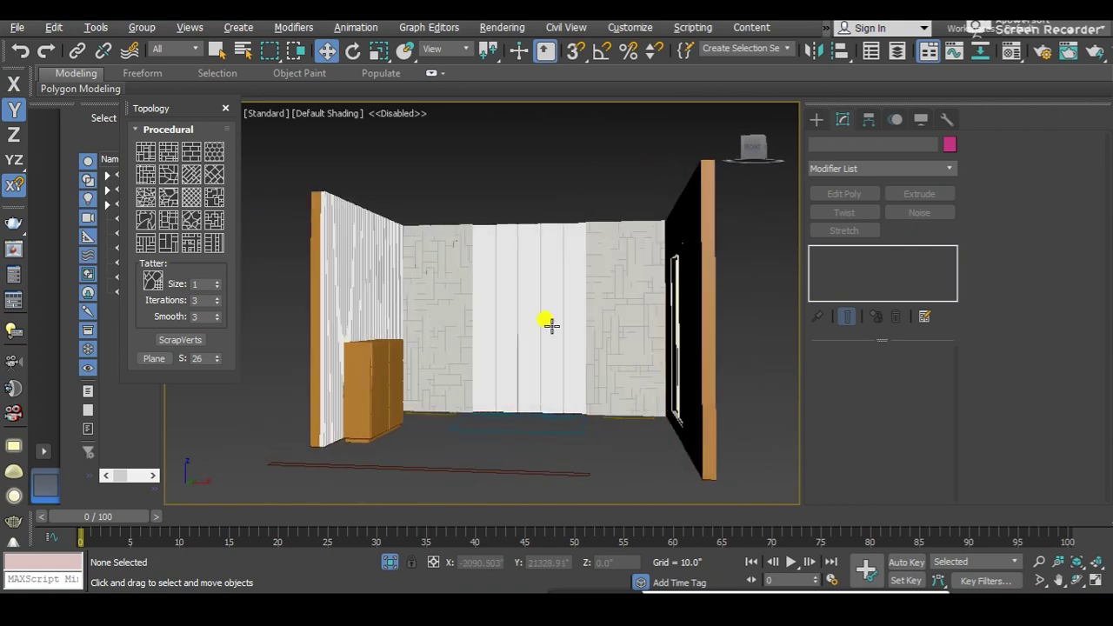
{"action": "scroll", "coordinate": [542, 318], "scroll_direction": "up", "scroll_amount": 3}
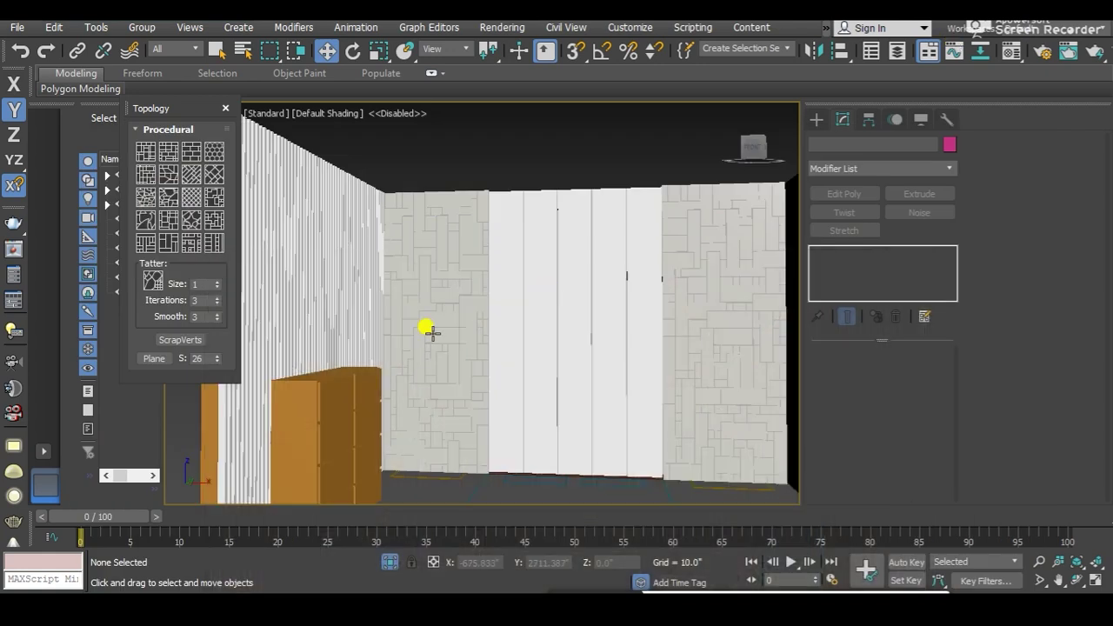
{"action": "scroll", "coordinate": [435, 348], "scroll_direction": "down", "scroll_amount": 5}
{"action": "middle_click_drag", "start_coordinate": [447, 373], "coordinate": [505, 358], "text": "alt"}
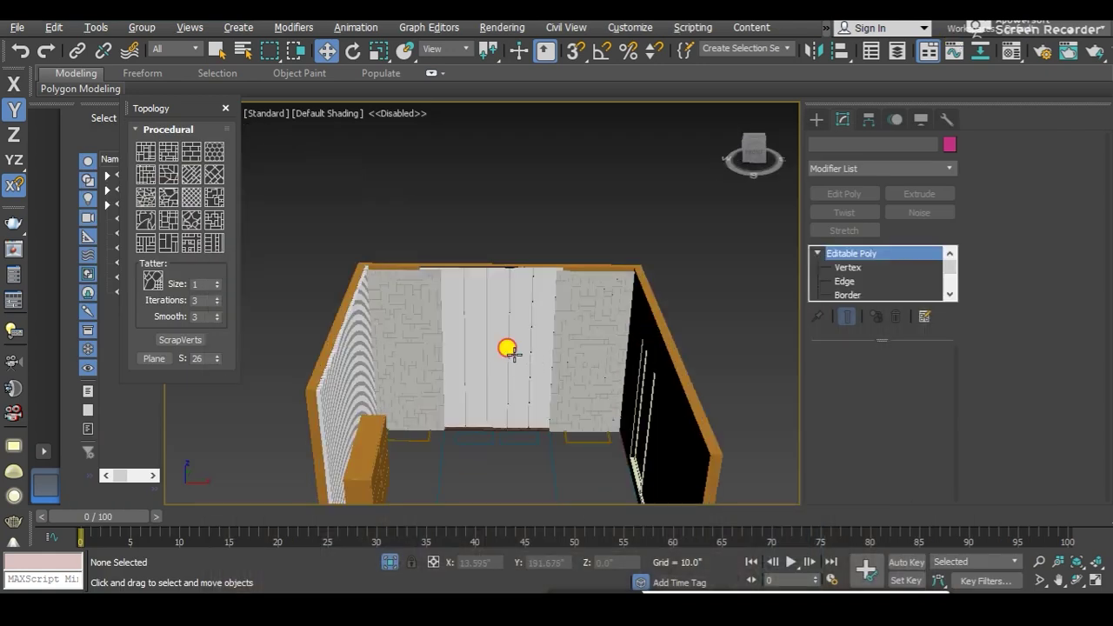
{"action": "left_click", "coordinate": [508, 351]}
{"action": "scroll", "coordinate": [355, 295], "scroll_direction": "up", "scroll_amount": 3}
{"action": "mouse_move", "coordinate": [541, 297]}
{"action": "middle_mouse_down", "text": "alt"}
{"action": "mouse_move", "coordinate": [626, 286]}
{"action": "mouse_move", "coordinate": [577, 266]}
{"action": "mouse_move", "coordinate": [522, 315]}
{"action": "middle_mouse_up", "text": "alt"}
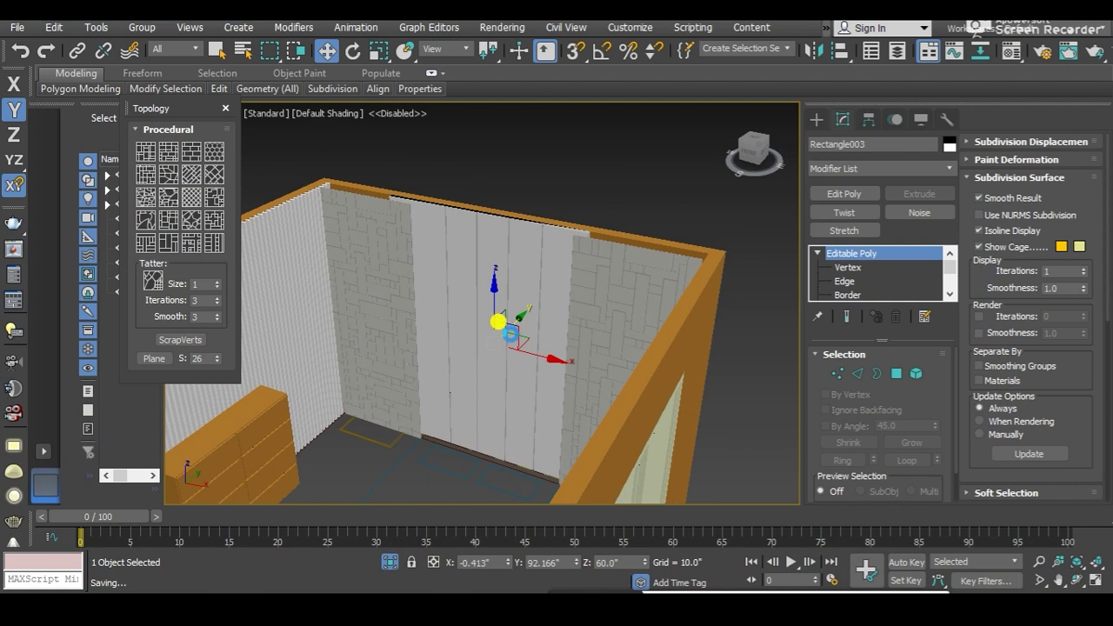
Step: Select Group002 and the second wall group and nudge both slightly along Y
{"action": "mouse_move", "coordinate": [472, 398]}
{"action": "middle_mouse_down", "text": "alt"}
{"action": "mouse_move", "coordinate": [499, 355]}
{"action": "mouse_move", "coordinate": [490, 397]}
{"action": "middle_mouse_up", "text": "alt"}
{"action": "scroll", "coordinate": [503, 355], "scroll_direction": "down", "scroll_amount": 3}
{"action": "scroll", "coordinate": [507, 353], "scroll_direction": "up", "scroll_amount": 2}
{"action": "left_click", "coordinate": [377, 221]}
{"action": "mouse_move", "coordinate": [378, 229]}
{"action": "middle_mouse_down", "text": "alt"}
{"action": "mouse_move", "coordinate": [344, 266]}
{"action": "mouse_move", "coordinate": [397, 258]}
{"action": "middle_mouse_up", "text": "alt"}
{"action": "scroll", "coordinate": [344, 266], "scroll_direction": "up", "scroll_amount": 3}
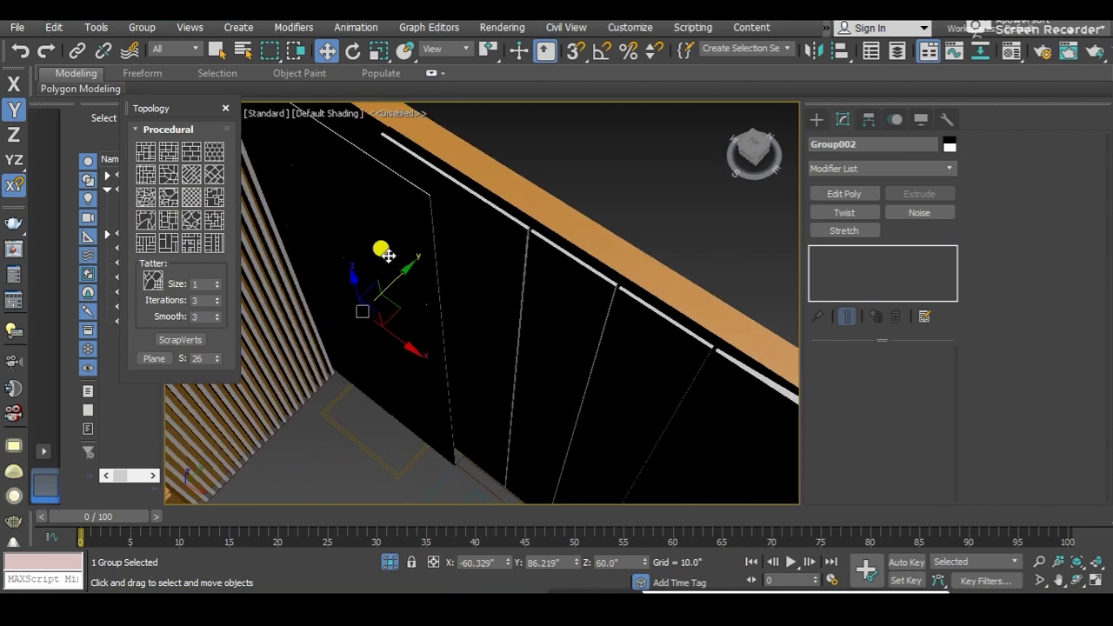
{"action": "scroll", "coordinate": [386, 255], "scroll_direction": "down", "scroll_amount": 4}
{"action": "left_click", "coordinate": [586, 398], "text": "ctrl"}
{"action": "scroll", "coordinate": [458, 291], "scroll_direction": "up", "scroll_amount": 4}
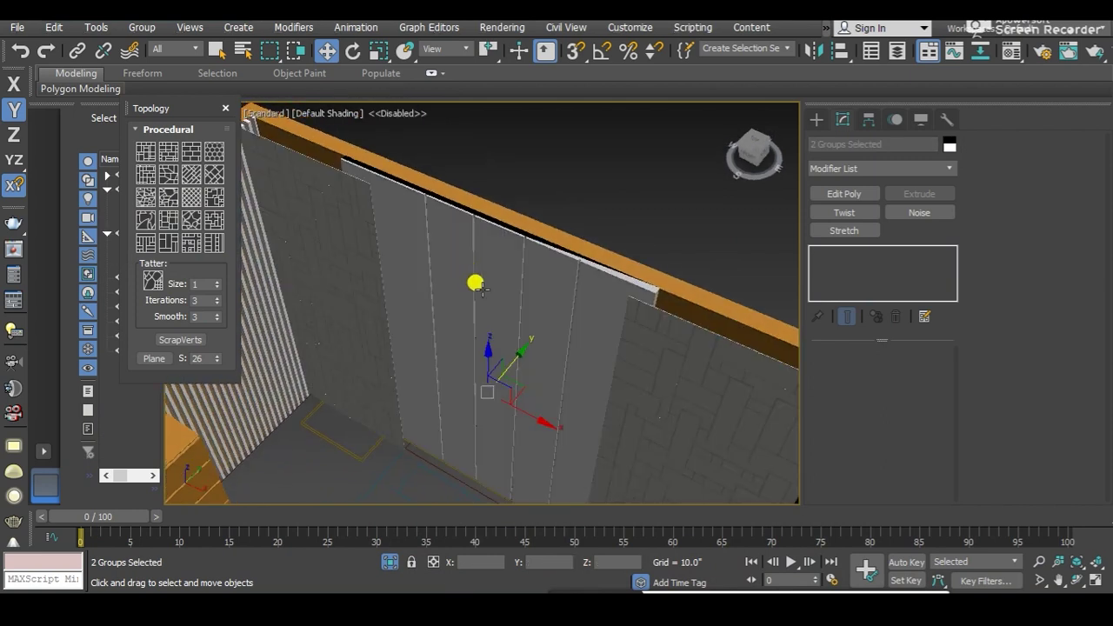
{"action": "left_click_drag", "start_coordinate": [511, 366], "coordinate": [516, 363]}
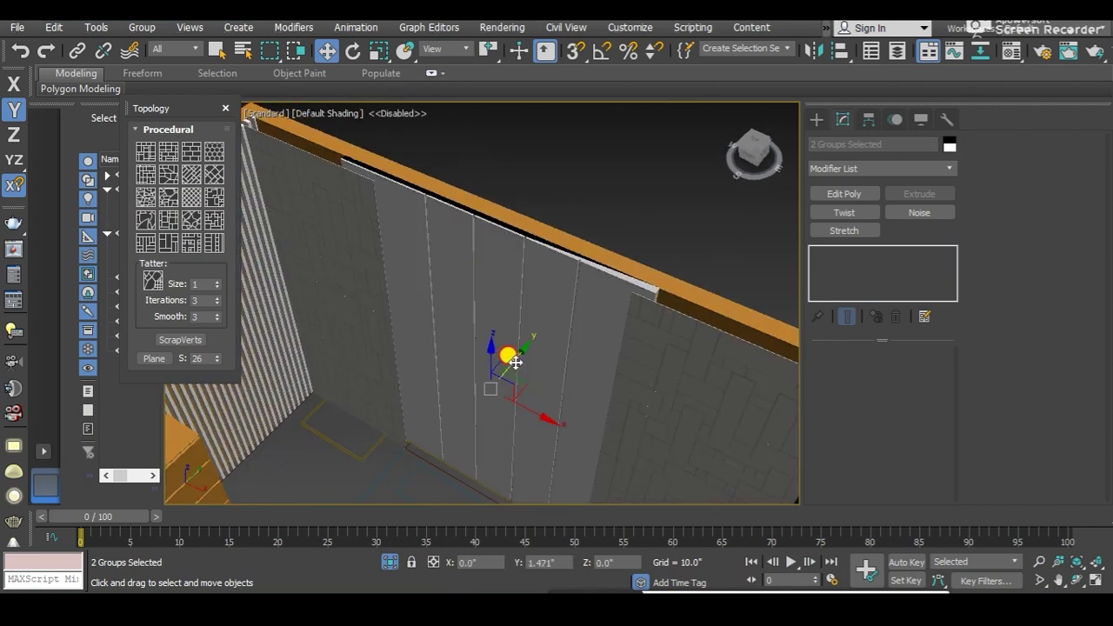
Step: Nudge the grooved centre panel Rectangle003 slightly along Y
{"action": "left_click", "coordinate": [538, 293]}
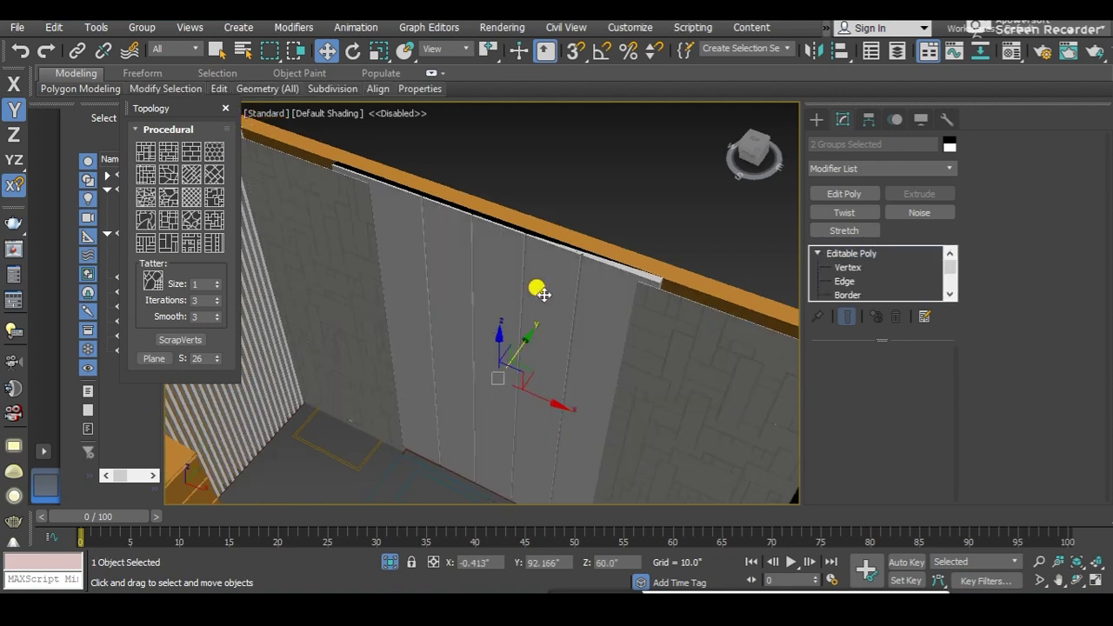
{"action": "left_click_drag", "start_coordinate": [536, 344], "coordinate": [538, 345]}
{"action": "mouse_move", "coordinate": [529, 335]}
{"action": "middle_mouse_down", "text": "alt"}
{"action": "mouse_move", "coordinate": [530, 300]}
{"action": "mouse_move", "coordinate": [557, 268]}
{"action": "mouse_move", "coordinate": [446, 347]}
{"action": "mouse_move", "coordinate": [351, 206]}
{"action": "mouse_move", "coordinate": [415, 291]}
{"action": "mouse_move", "coordinate": [401, 306]}
{"action": "mouse_move", "coordinate": [452, 287]}
{"action": "mouse_move", "coordinate": [441, 299]}
{"action": "mouse_move", "coordinate": [444, 345]}
{"action": "mouse_move", "coordinate": [423, 330]}
{"action": "mouse_move", "coordinate": [437, 275]}
{"action": "middle_mouse_up", "text": "alt"}
{"action": "scroll", "coordinate": [438, 275], "scroll_direction": "up", "scroll_amount": 1}
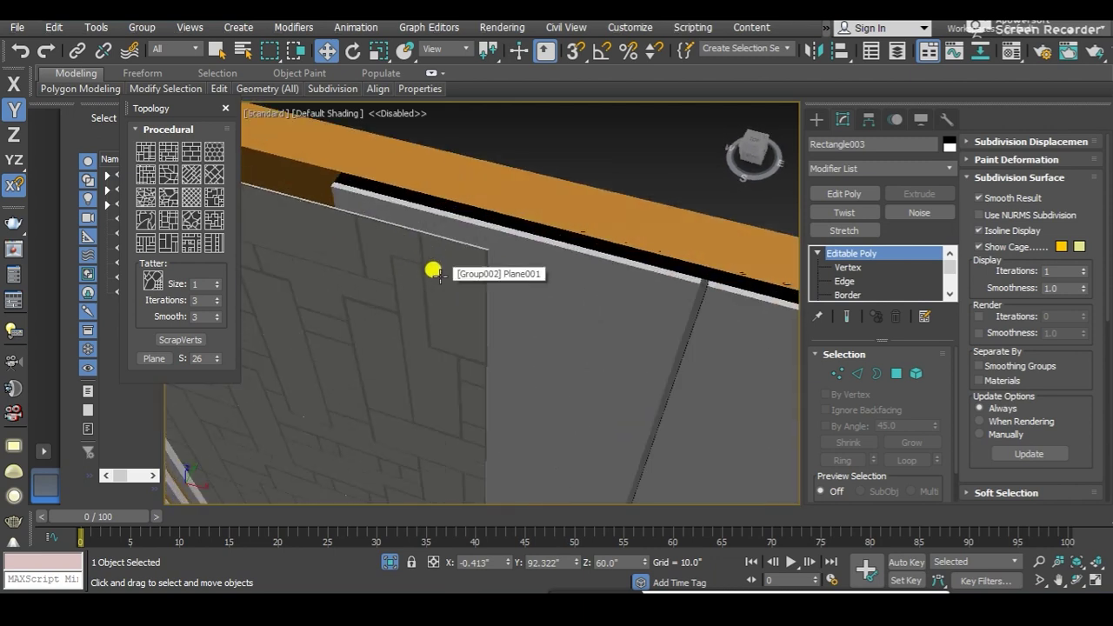
{"action": "scroll", "coordinate": [438, 275], "scroll_direction": "down", "scroll_amount": 1}
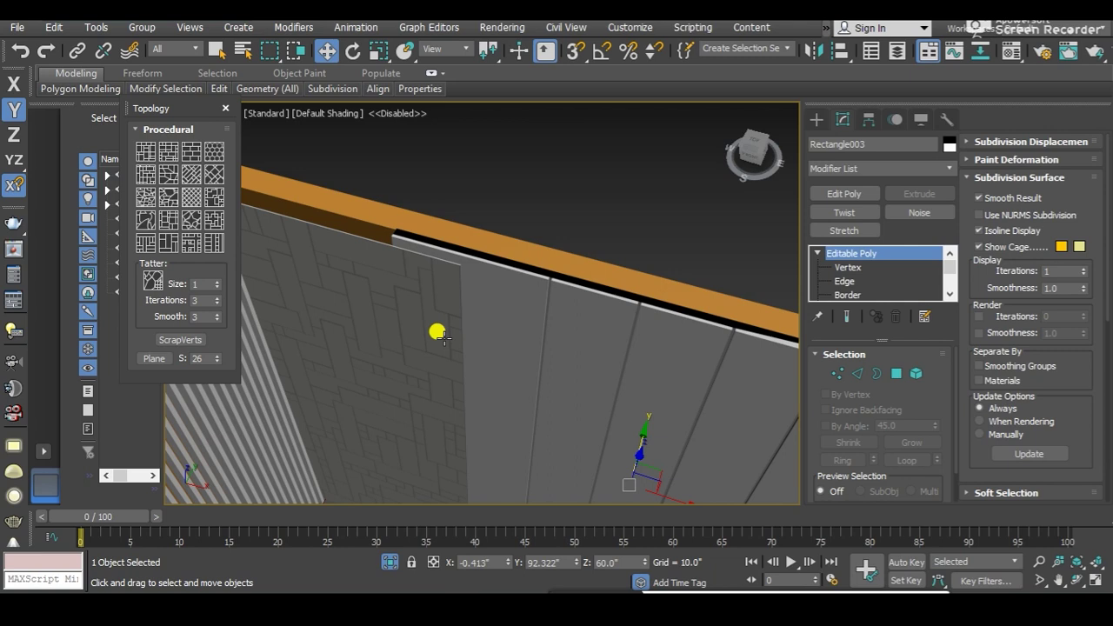
{"action": "scroll", "coordinate": [461, 287], "scroll_direction": "down", "scroll_amount": 5}
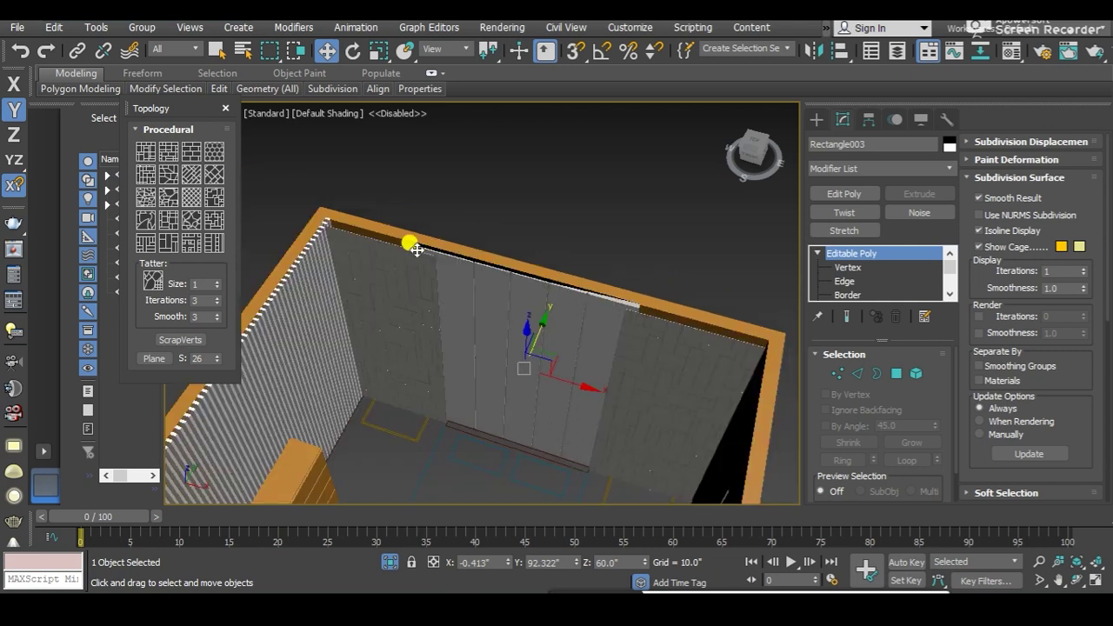
Step: Select Group002 again and orbit to view the walls from a new angle
{"action": "left_click", "coordinate": [398, 287]}
{"action": "scroll", "coordinate": [391, 291], "scroll_direction": "up", "scroll_amount": 5}
{"action": "middle_click_drag", "start_coordinate": [390, 290], "coordinate": [357, 300], "text": "alt"}
{"action": "mouse_move", "coordinate": [402, 252]}
{"action": "middle_mouse_down", "text": "alt"}
{"action": "mouse_move", "coordinate": [443, 266]}
{"action": "mouse_move", "coordinate": [464, 327]}
{"action": "middle_mouse_up", "text": "alt"}
Step: In Top view with snaps on, draw a thin rectangle along the wall line
{"action": "key", "text": "t"}
{"action": "middle_click_drag", "start_coordinate": [457, 323], "coordinate": [546, 313]}
{"action": "scroll", "coordinate": [517, 316], "scroll_direction": "down", "scroll_amount": 2}
{"action": "scroll", "coordinate": [544, 296], "scroll_direction": "up", "scroll_amount": 3}
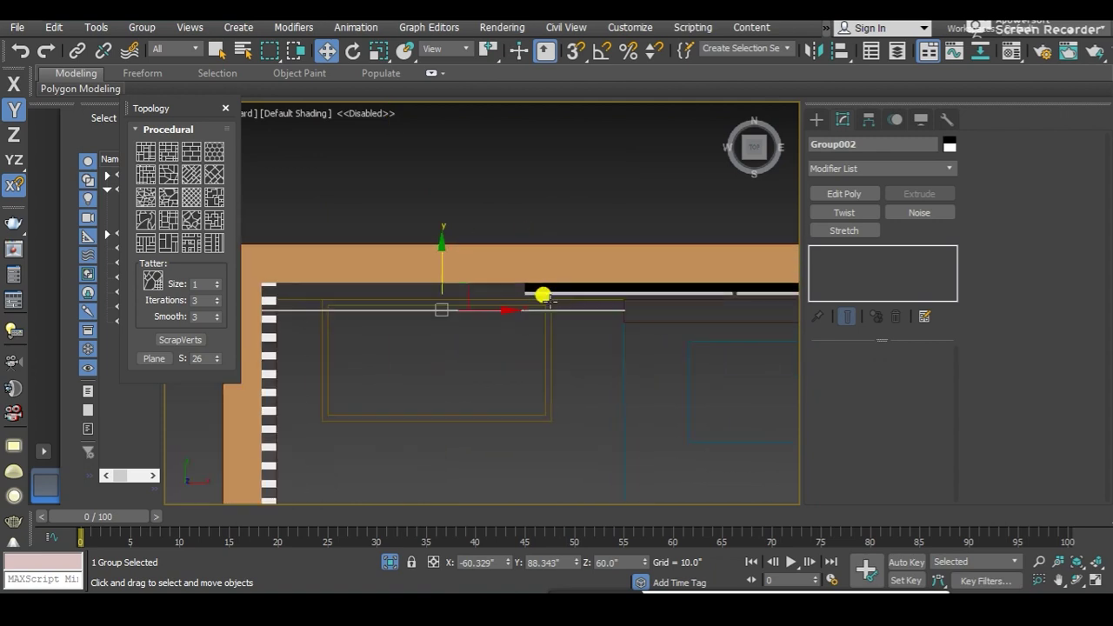
{"action": "left_click", "coordinate": [816, 118]}
{"action": "left_click", "coordinate": [911, 232]}
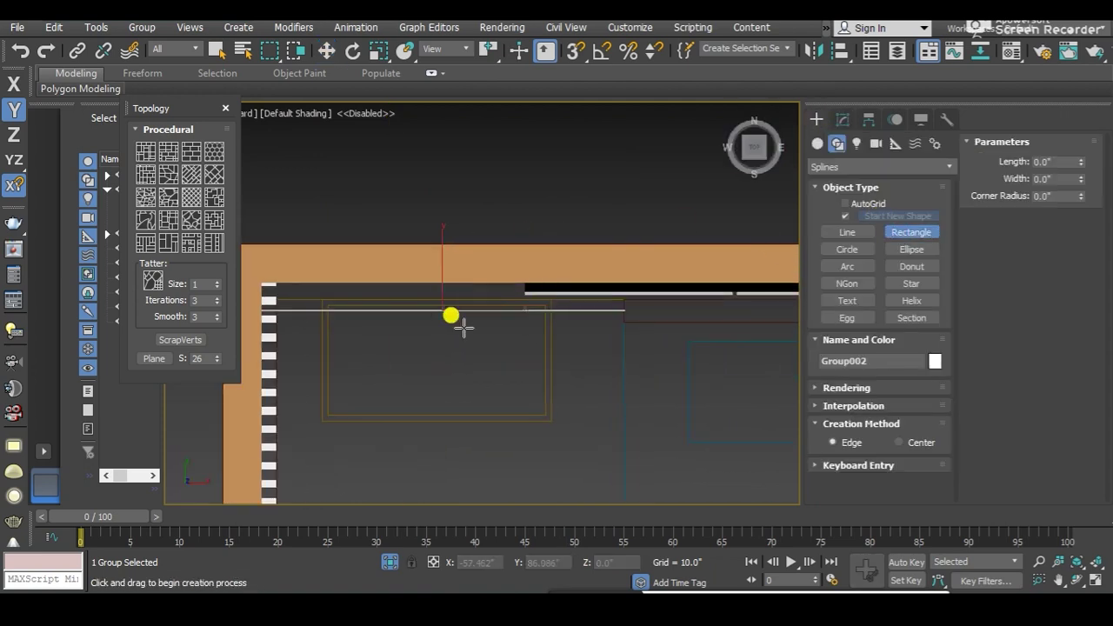
{"action": "middle_click_drag", "start_coordinate": [471, 322], "coordinate": [490, 330]}
{"action": "key", "text": "s"}
{"action": "mouse_move", "coordinate": [647, 319]}
{"action": "left_mouse_down"}
{"action": "mouse_move", "coordinate": [283, 299]}
{"action": "mouse_move", "coordinate": [285, 316]}
{"action": "left_mouse_up"}
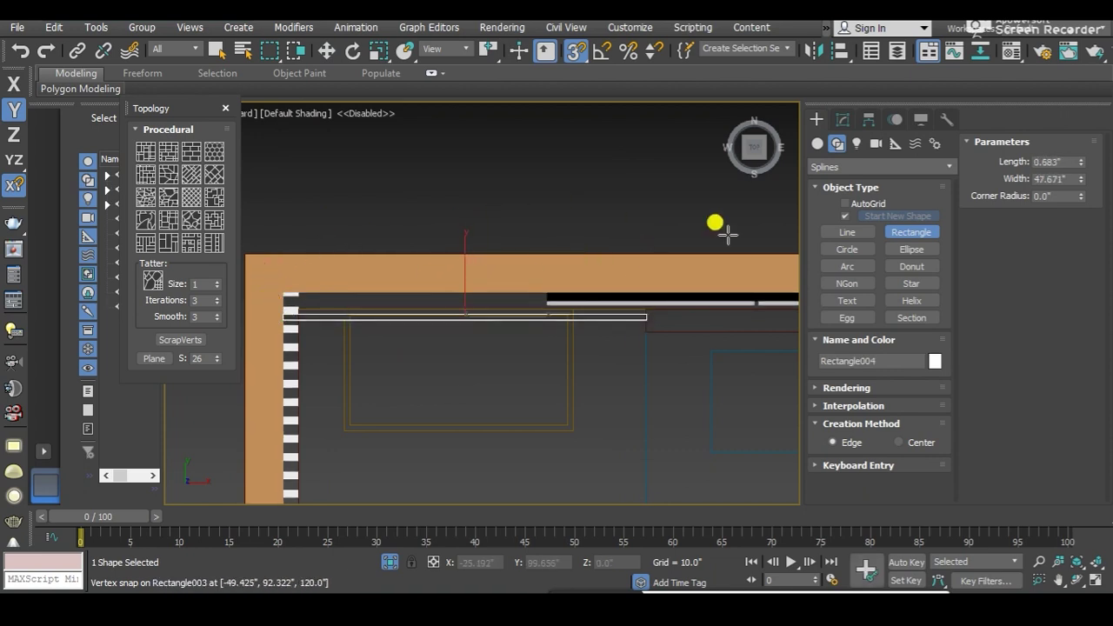
Step: Extrude Rectangle004 82 inches into a tall strip and orbit to view it
{"action": "left_click", "coordinate": [841, 117]}
{"action": "key", "text": "w"}
{"action": "middle_click_drag", "start_coordinate": [708, 253], "coordinate": [467, 378], "text": "alt"}
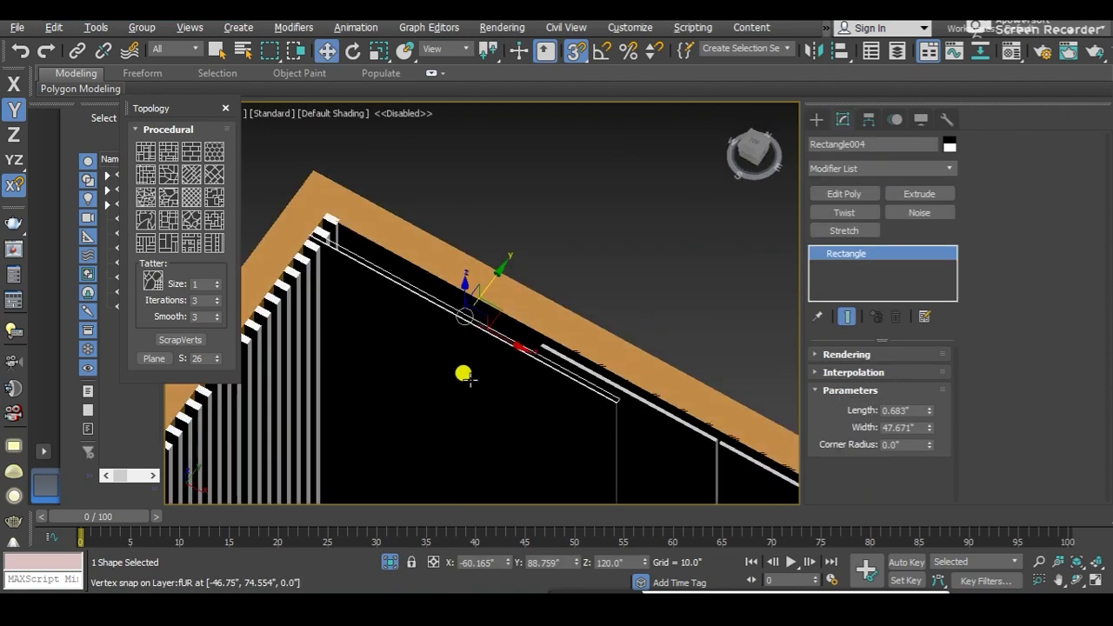
{"action": "scroll", "coordinate": [517, 392], "scroll_direction": "up", "scroll_amount": 2}
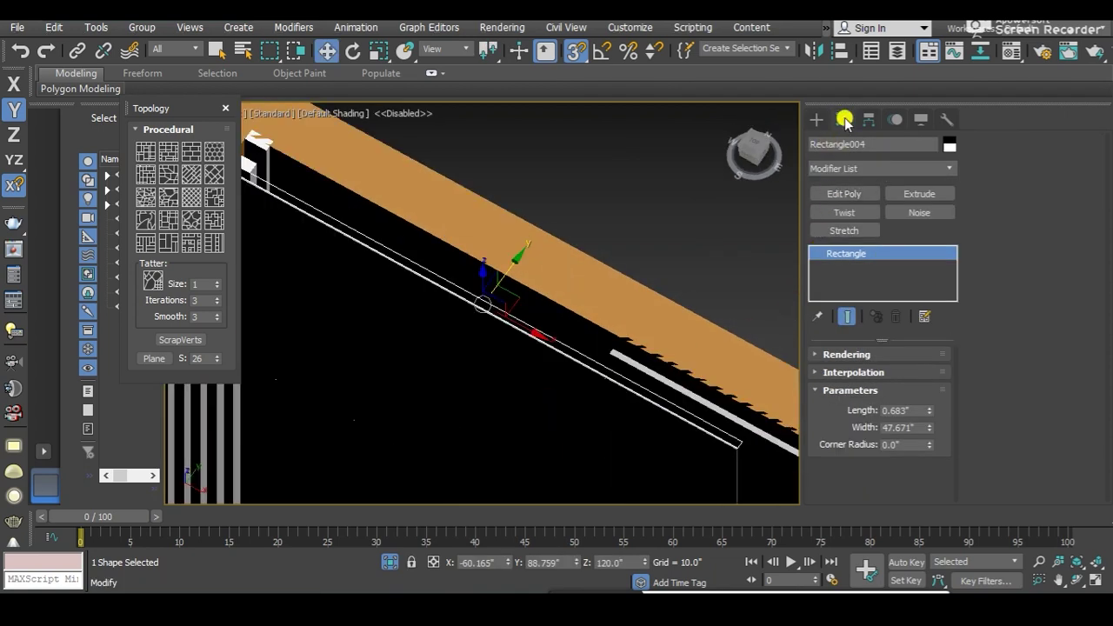
{"action": "left_click", "coordinate": [895, 193]}
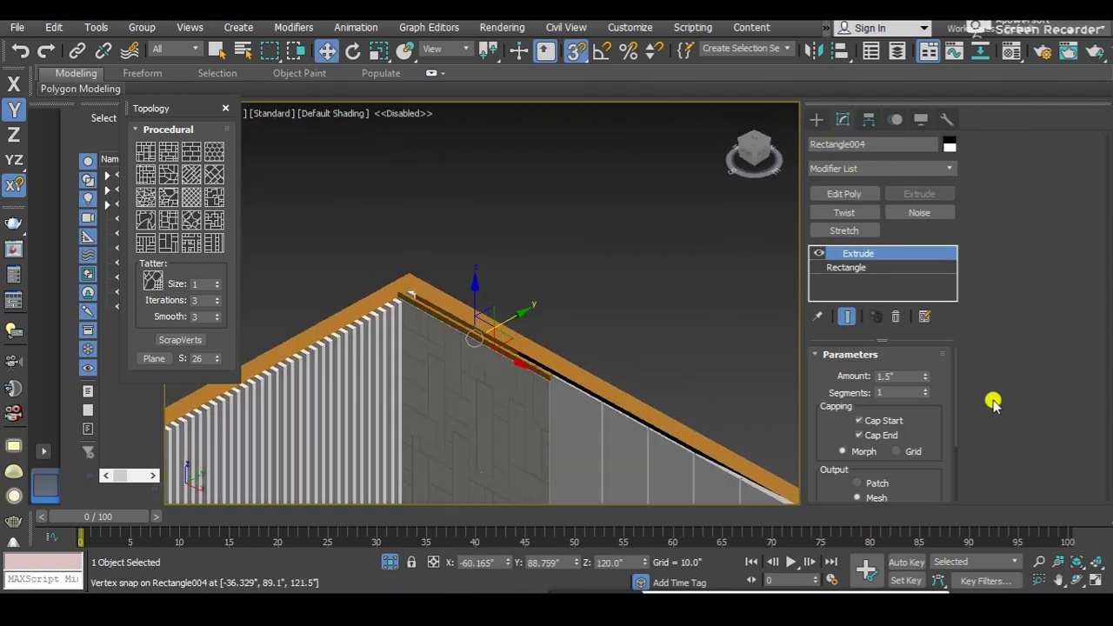
{"action": "left_click_drag", "start_coordinate": [925, 376], "coordinate": [910, 259]}
{"action": "scroll", "coordinate": [539, 363], "scroll_direction": "down", "scroll_amount": 4}
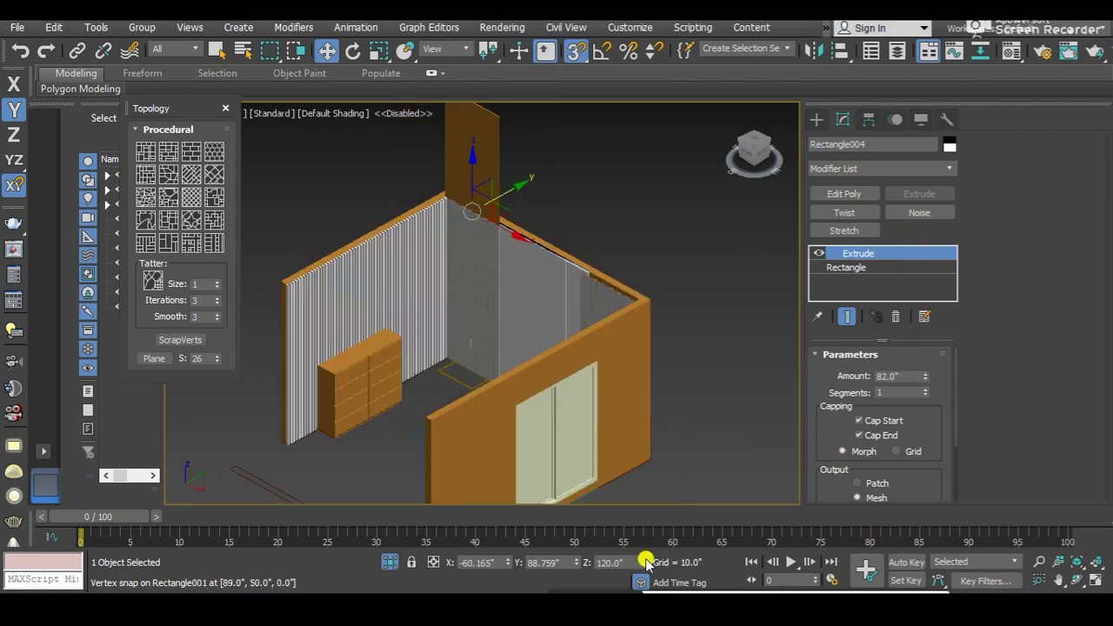
{"action": "scroll", "coordinate": [518, 418], "scroll_direction": "up", "scroll_amount": 2}
{"action": "scroll", "coordinate": [520, 365], "scroll_direction": "up", "scroll_amount": 3}
{"action": "mouse_move", "coordinate": [525, 322]}
{"action": "middle_mouse_down", "text": "alt"}
{"action": "mouse_move", "coordinate": [521, 278]}
{"action": "mouse_move", "coordinate": [497, 348]}
{"action": "mouse_move", "coordinate": [505, 390]}
{"action": "mouse_move", "coordinate": [467, 347]}
{"action": "middle_mouse_up", "text": "alt"}
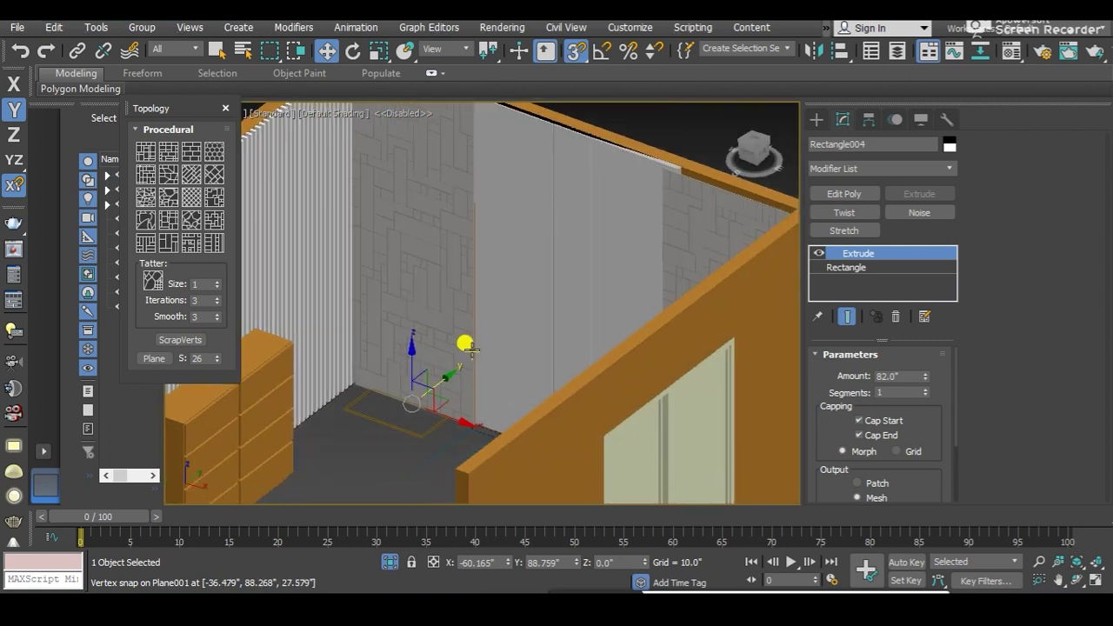
Step: Convert Rectangle004 to an Editable Poly and enter Vertex mode in wireframe display
{"action": "right_click", "coordinate": [467, 346]}
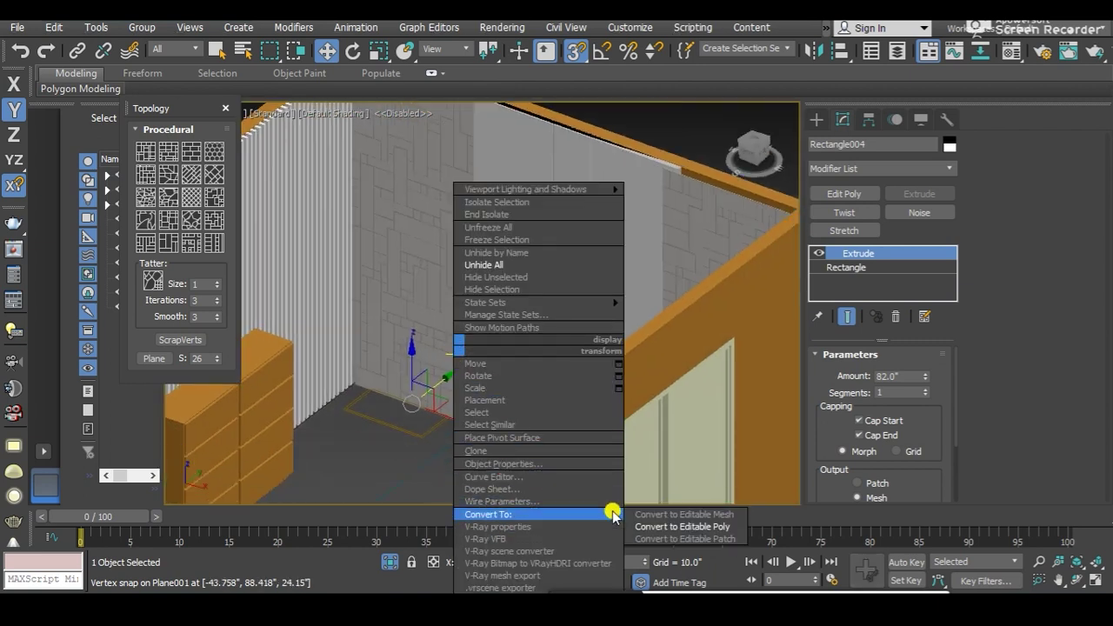
{"action": "left_click", "coordinate": [668, 526]}
{"action": "left_click", "coordinate": [820, 253]}
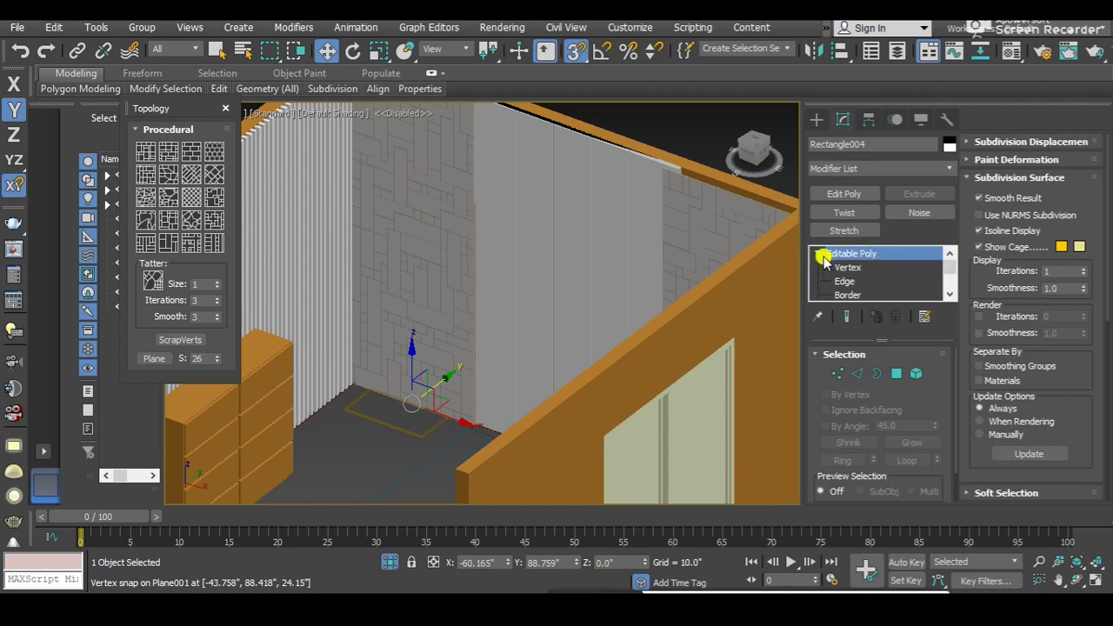
{"action": "left_click", "coordinate": [848, 267]}
{"action": "scroll", "coordinate": [318, 348], "scroll_direction": "down", "scroll_amount": 3}
{"action": "scroll", "coordinate": [340, 232], "scroll_direction": "up", "scroll_amount": 2}
{"action": "scroll", "coordinate": [454, 298], "scroll_direction": "up", "scroll_amount": 4}
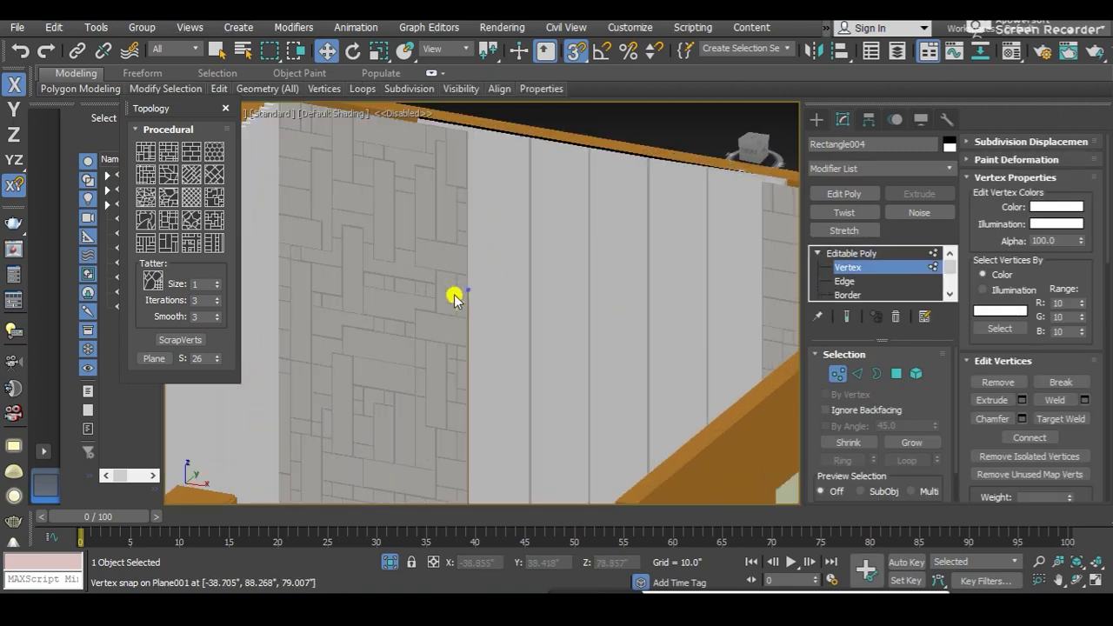
{"action": "key", "text": "F3"}
{"action": "scroll", "coordinate": [466, 290], "scroll_direction": "down", "scroll_amount": 4}
Step: Raise the strip's top vertices vertically to the 120-inch ceiling height
{"action": "left_click_drag", "start_coordinate": [156, 393], "coordinate": [158, 393]}
{"action": "scroll", "coordinate": [507, 283], "scroll_direction": "up", "scroll_amount": 3}
{"action": "middle_click_drag", "start_coordinate": [507, 283], "coordinate": [461, 360], "text": "alt"}
{"action": "key", "text": "F7"}
{"action": "left_click_drag", "start_coordinate": [439, 222], "coordinate": [511, 220]}
{"action": "key", "text": "F3"}
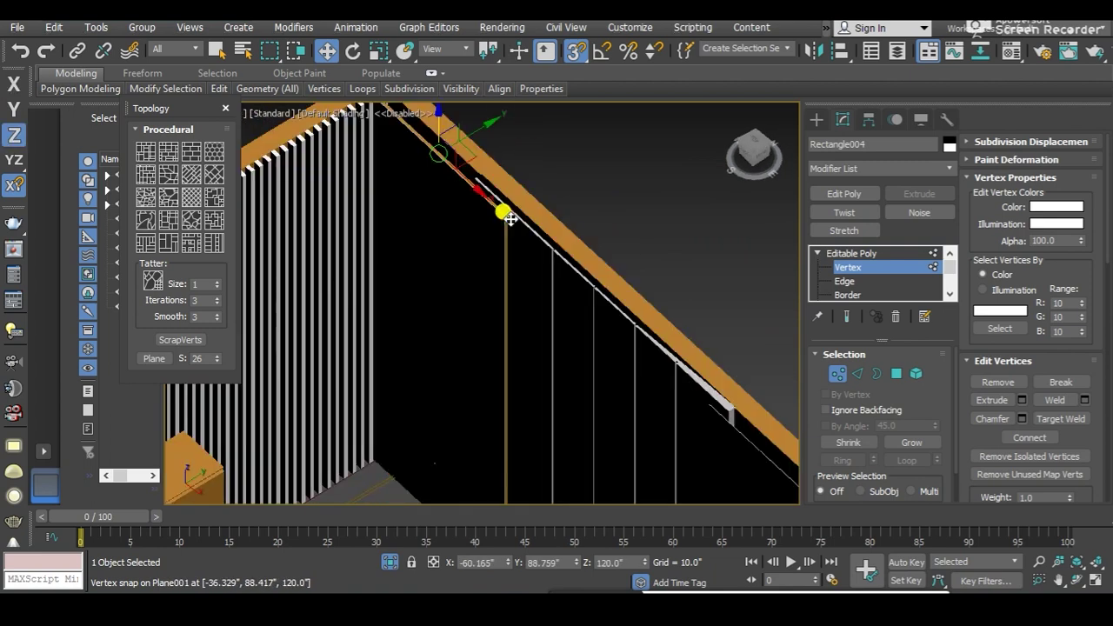
{"action": "scroll", "coordinate": [496, 248], "scroll_direction": "up", "scroll_amount": 2}
Step: Leave vertex editing and shift the whole strip along the Y axis
{"action": "left_click", "coordinate": [834, 253]}
{"action": "key", "text": "F6"}
{"action": "scroll", "coordinate": [592, 287], "scroll_direction": "down", "scroll_amount": 4}
{"action": "middle_click_drag", "start_coordinate": [584, 303], "coordinate": [520, 319], "text": "alt"}
{"action": "scroll", "coordinate": [520, 344], "scroll_direction": "up", "scroll_amount": 3}
{"action": "scroll", "coordinate": [532, 375], "scroll_direction": "down", "scroll_amount": 3}
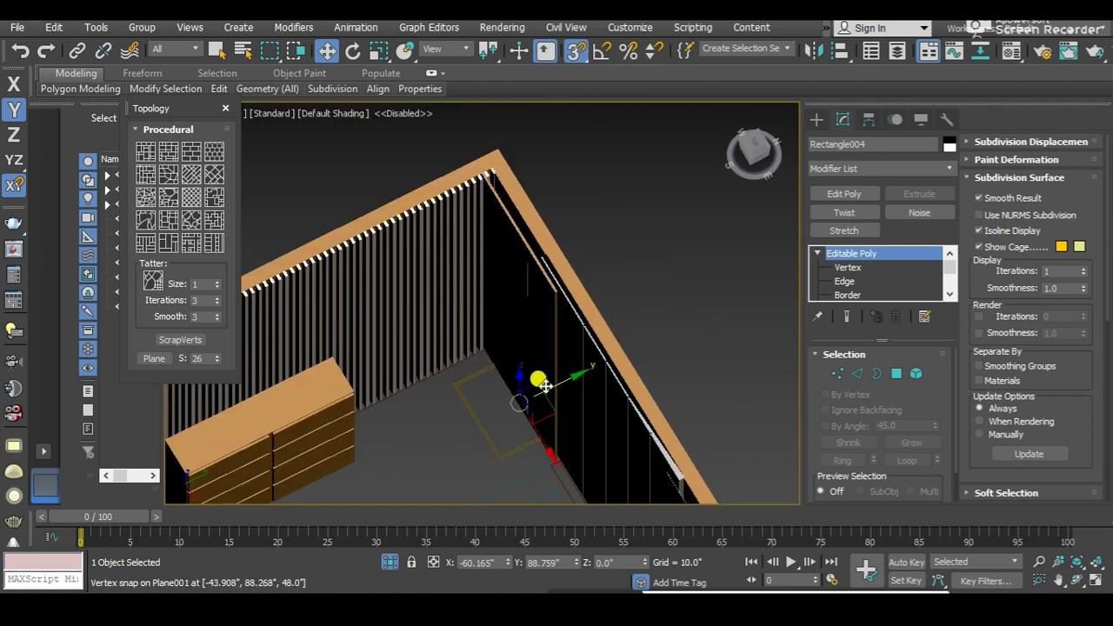
{"action": "left_click_drag", "start_coordinate": [571, 383], "coordinate": [573, 376]}
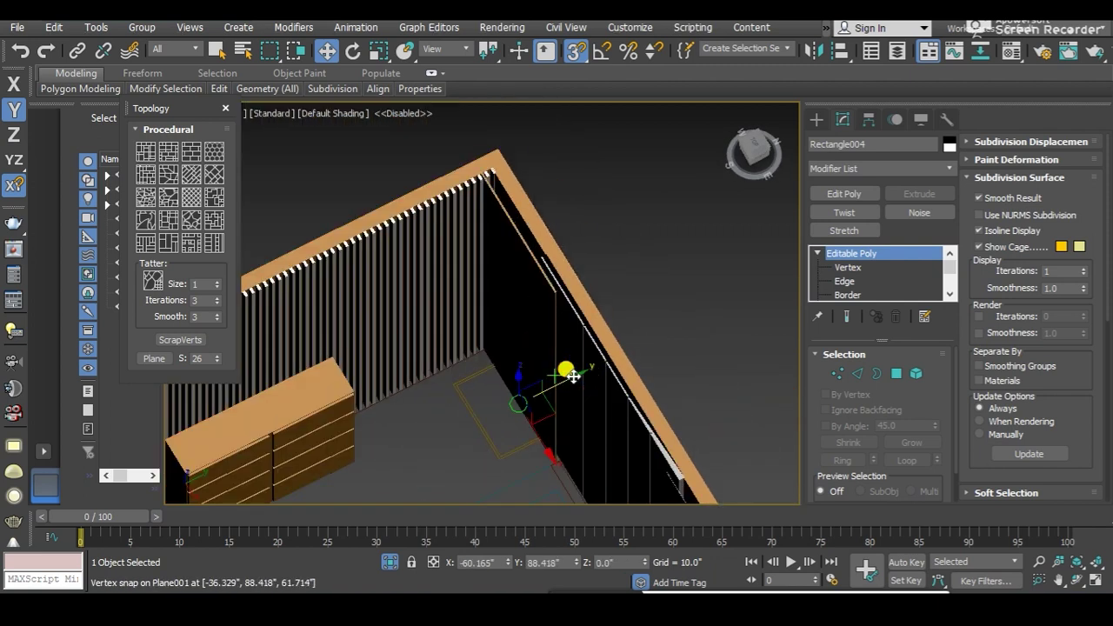
{"action": "left_click_drag", "start_coordinate": [567, 372], "coordinate": [550, 383]}
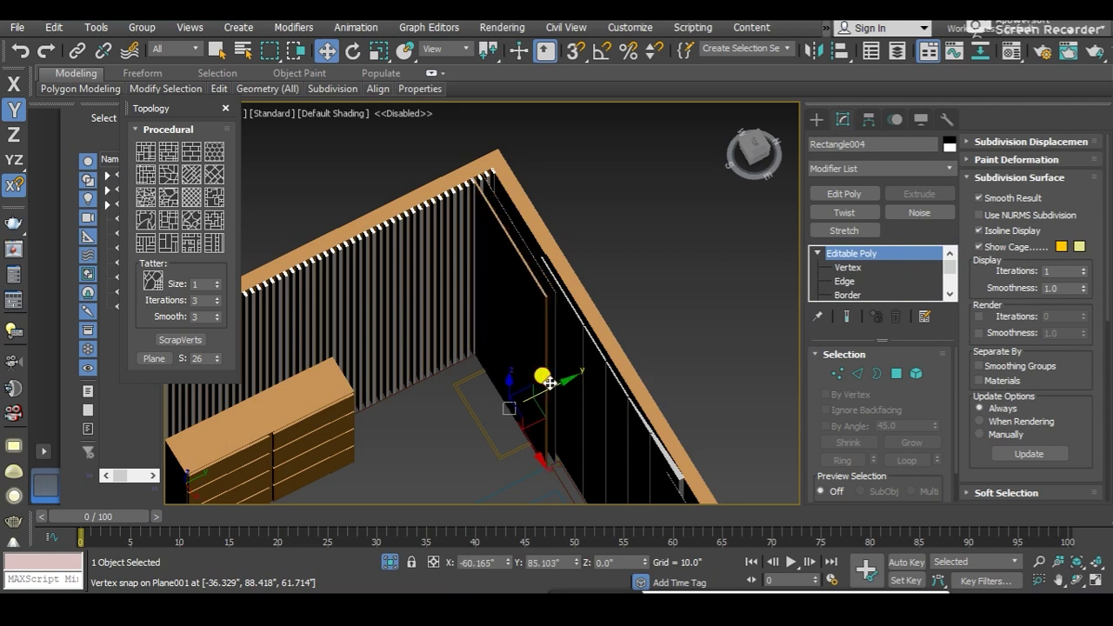
{"action": "key", "text": "t"}
{"action": "scroll", "coordinate": [551, 347], "scroll_direction": "down", "scroll_amount": 2}
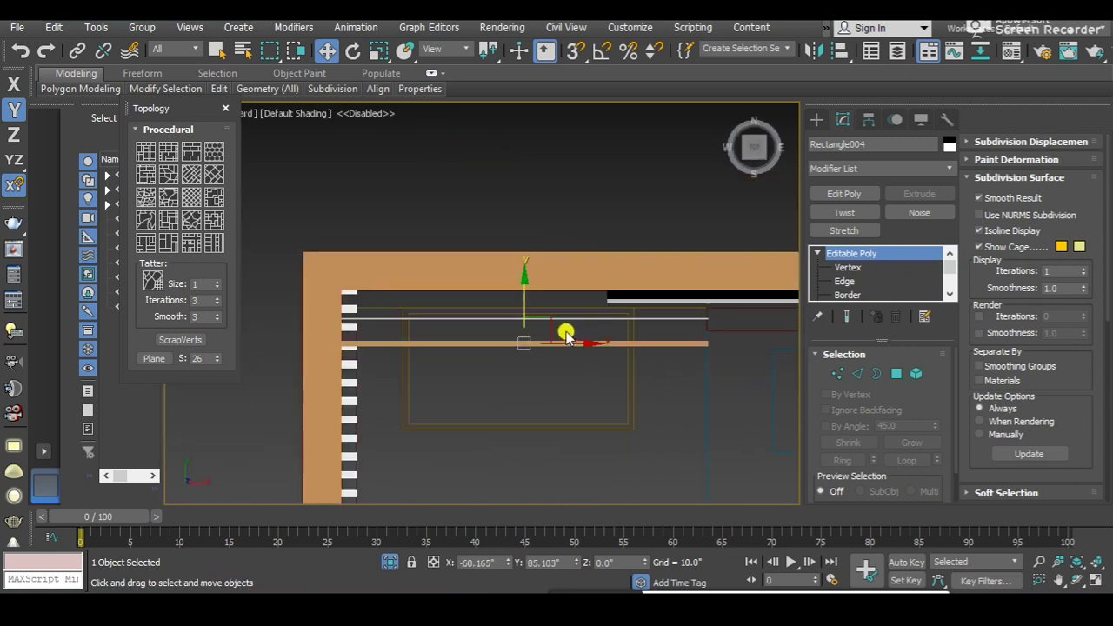
Step: In Top view, turn on 3D snap and snap the strip's end onto the wall
{"action": "left_click_drag", "start_coordinate": [522, 323], "coordinate": [517, 292]}
{"action": "scroll", "coordinate": [611, 336], "scroll_direction": "up", "scroll_amount": 2}
{"action": "scroll", "coordinate": [507, 402], "scroll_direction": "up", "scroll_amount": 1}
{"action": "key", "text": "s"}
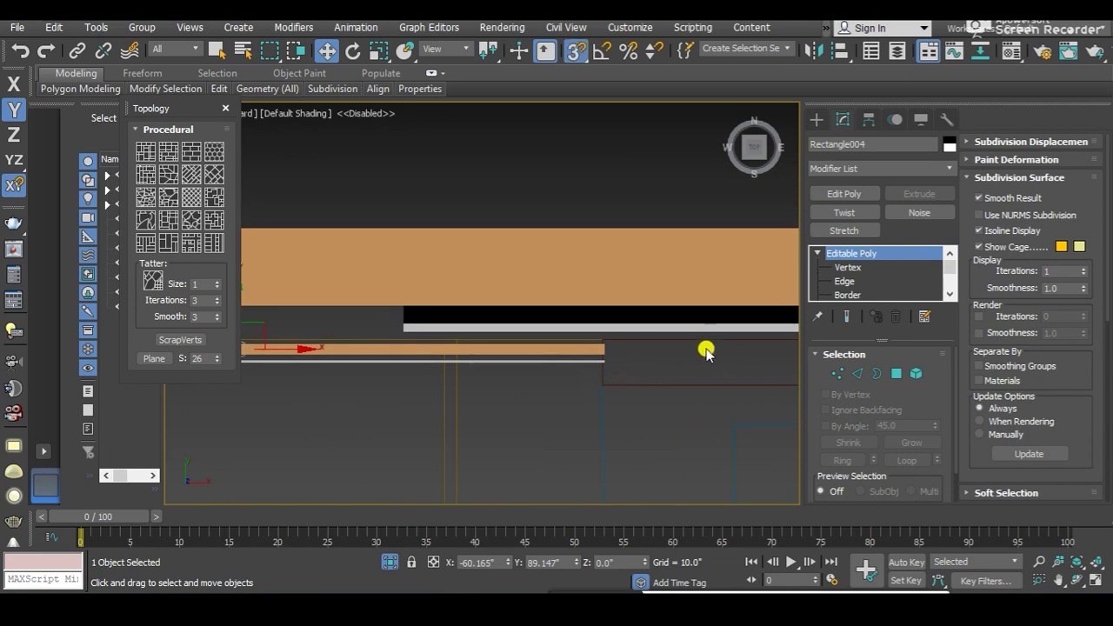
{"action": "scroll", "coordinate": [531, 360], "scroll_direction": "up", "scroll_amount": 2}
{"action": "scroll", "coordinate": [565, 324], "scroll_direction": "up", "scroll_amount": 2}
{"action": "left_click_drag", "start_coordinate": [578, 329], "coordinate": [577, 331]}
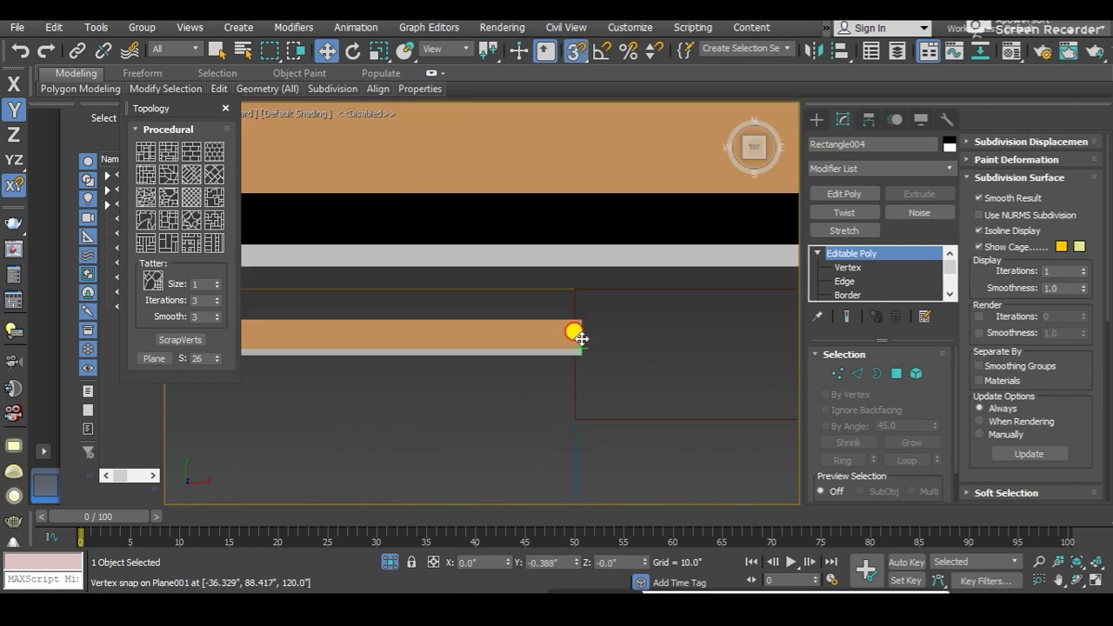
{"action": "scroll", "coordinate": [519, 375], "scroll_direction": "down", "scroll_amount": 2}
{"action": "scroll", "coordinate": [514, 355], "scroll_direction": "down", "scroll_amount": 1}
{"action": "scroll", "coordinate": [508, 359], "scroll_direction": "down", "scroll_amount": 2}
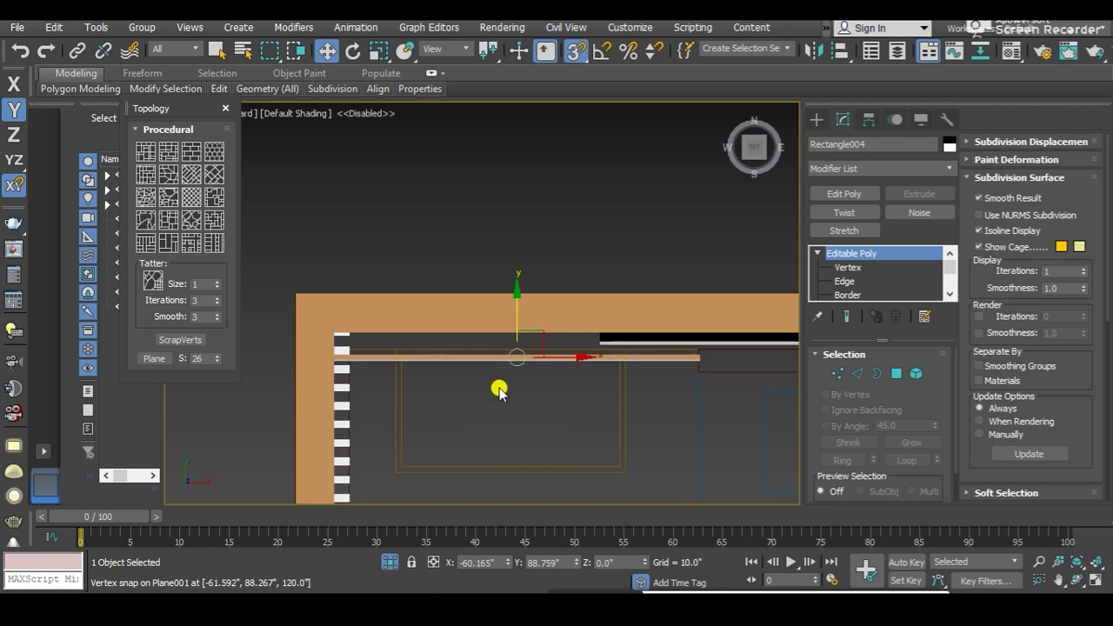
Step: In Vertex mode, pull the strip's vertices down onto the wall edge
{"action": "left_click", "coordinate": [848, 267]}
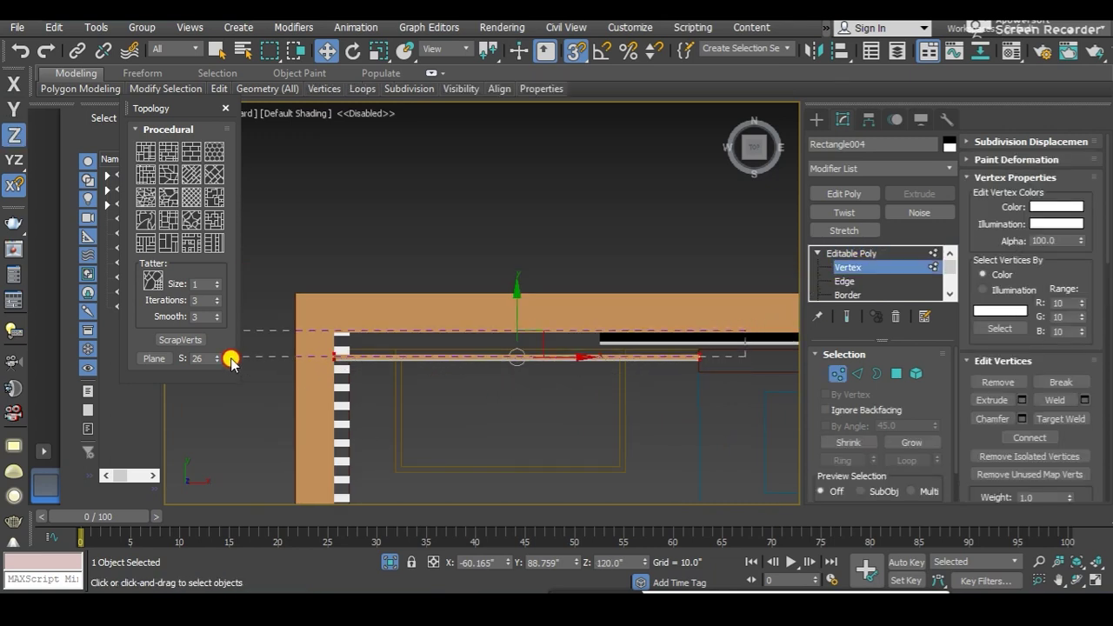
{"action": "scroll", "coordinate": [427, 359], "scroll_direction": "up", "scroll_amount": 3}
{"action": "middle_click_drag", "start_coordinate": [428, 359], "coordinate": [372, 375]}
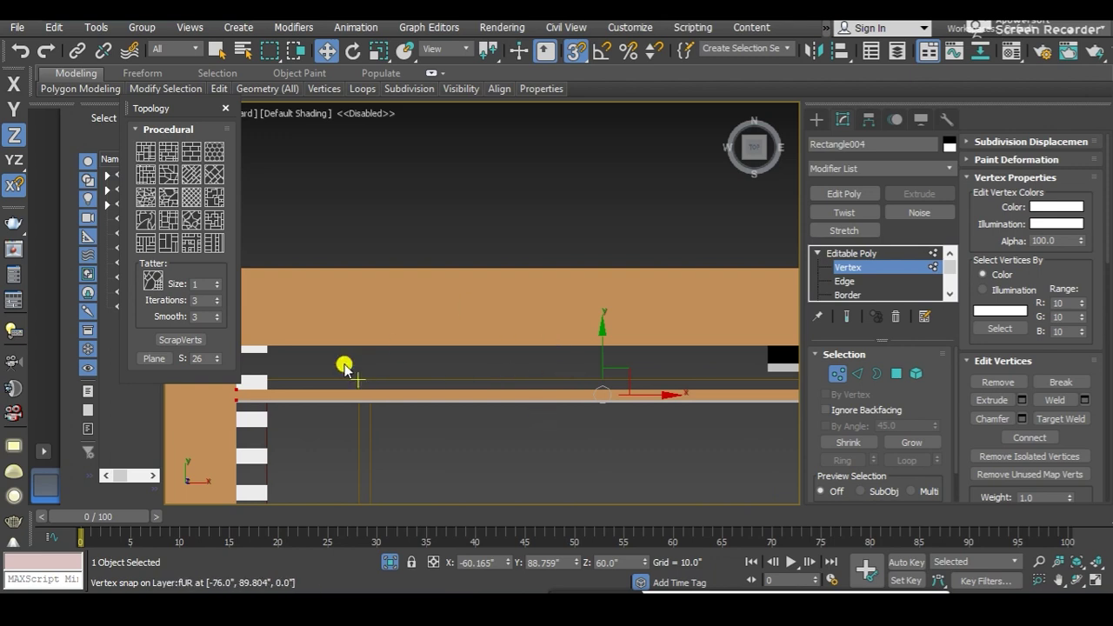
{"action": "scroll", "coordinate": [624, 352], "scroll_direction": "down", "scroll_amount": 3}
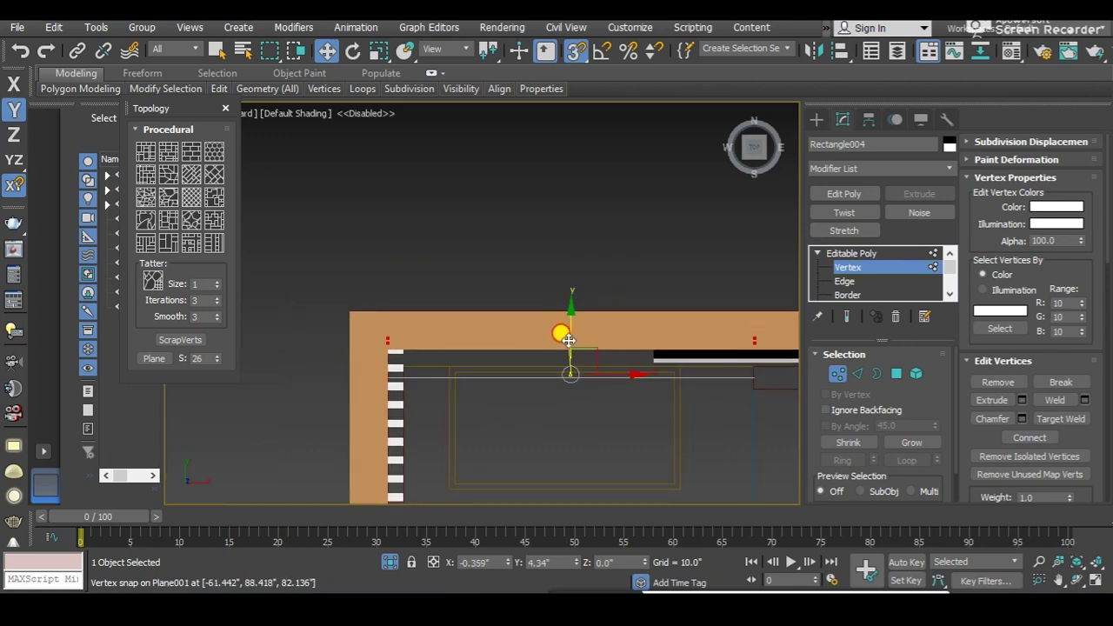
{"action": "left_click_drag", "start_coordinate": [563, 332], "coordinate": [705, 367]}
Step: Box-select the vertices at the strip's end and snap them onto the wall
{"action": "left_click_drag", "start_coordinate": [309, 385], "coordinate": [293, 381]}
{"action": "middle_click_drag", "start_coordinate": [447, 385], "coordinate": [400, 395]}
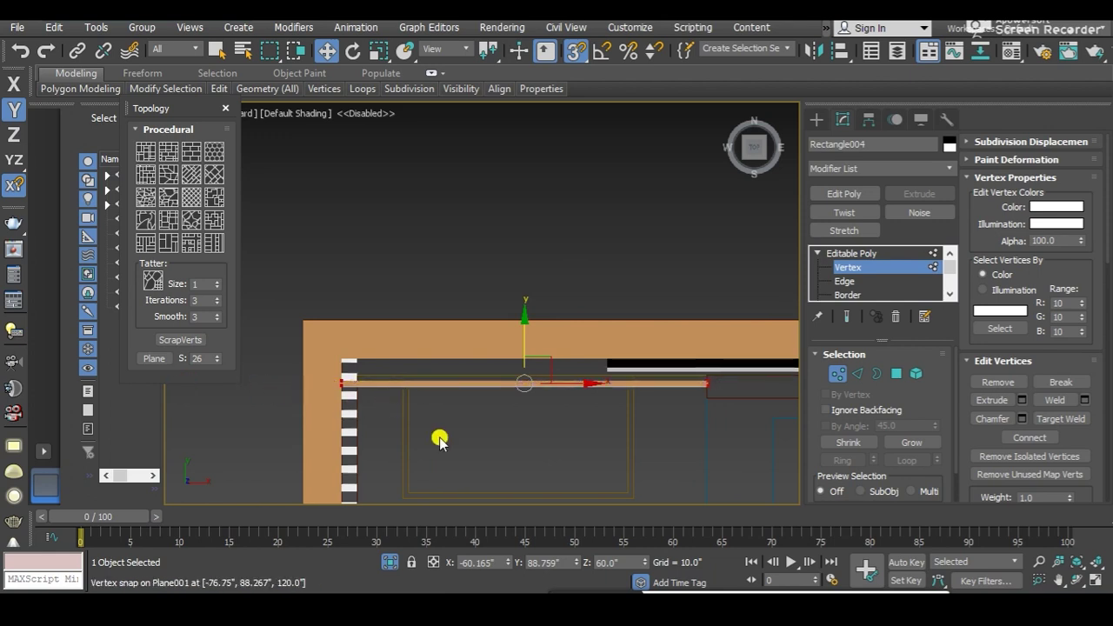
{"action": "scroll", "coordinate": [739, 389], "scroll_direction": "up", "scroll_amount": 3}
{"action": "scroll", "coordinate": [658, 345], "scroll_direction": "up", "scroll_amount": 3}
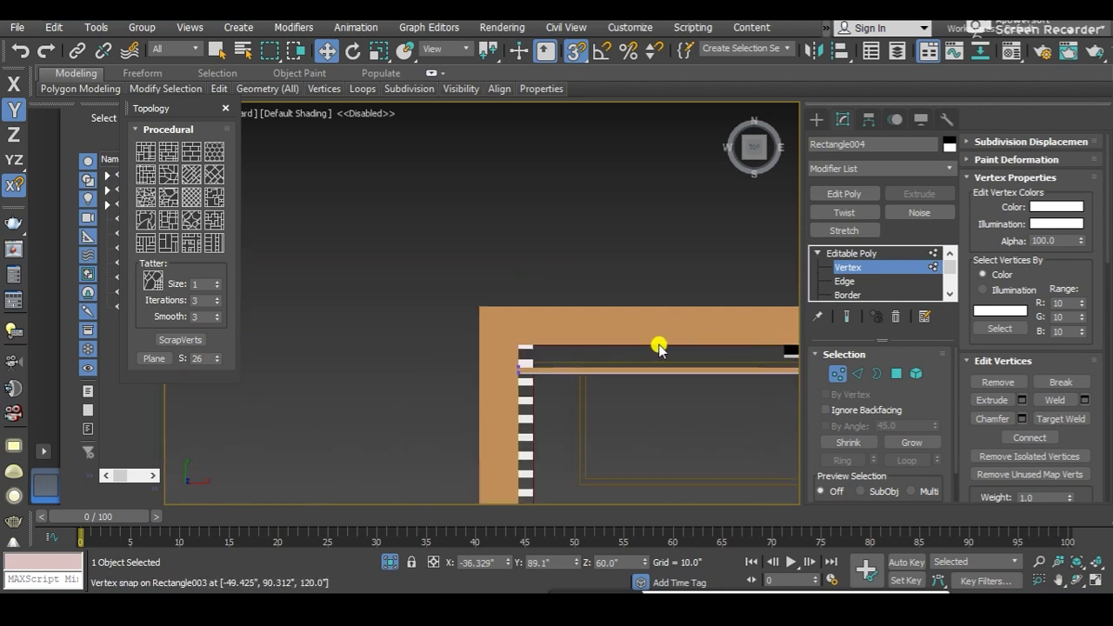
{"action": "scroll", "coordinate": [739, 325], "scroll_direction": "up", "scroll_amount": 3}
{"action": "scroll", "coordinate": [362, 439], "scroll_direction": "down", "scroll_amount": 3}
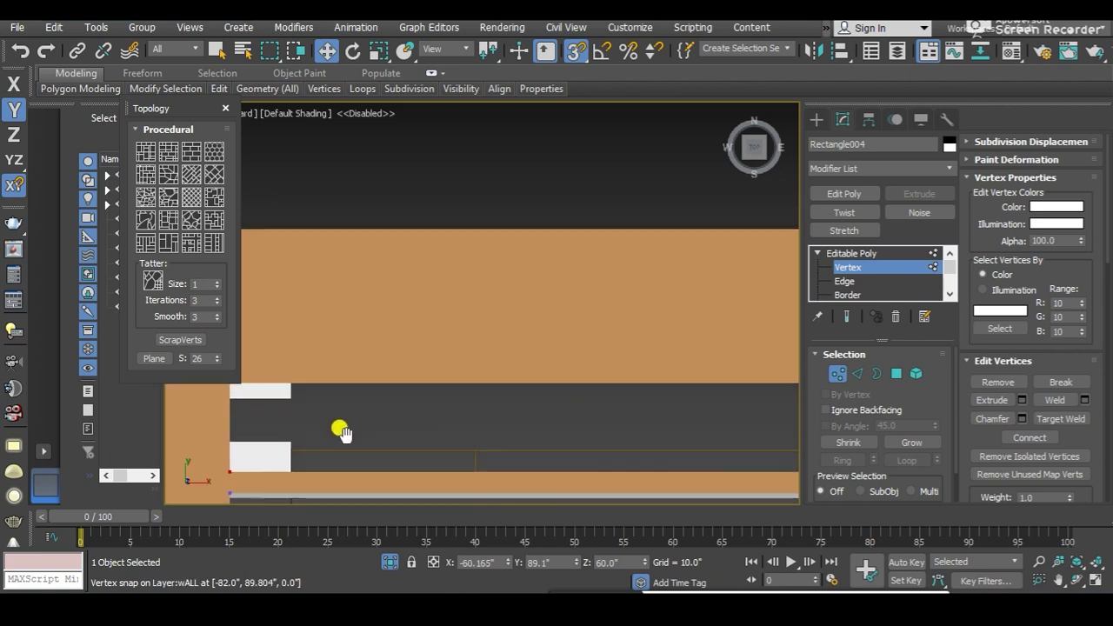
{"action": "scroll", "coordinate": [418, 418], "scroll_direction": "down", "scroll_amount": 3}
{"action": "left_click_drag", "start_coordinate": [564, 373], "coordinate": [561, 365]}
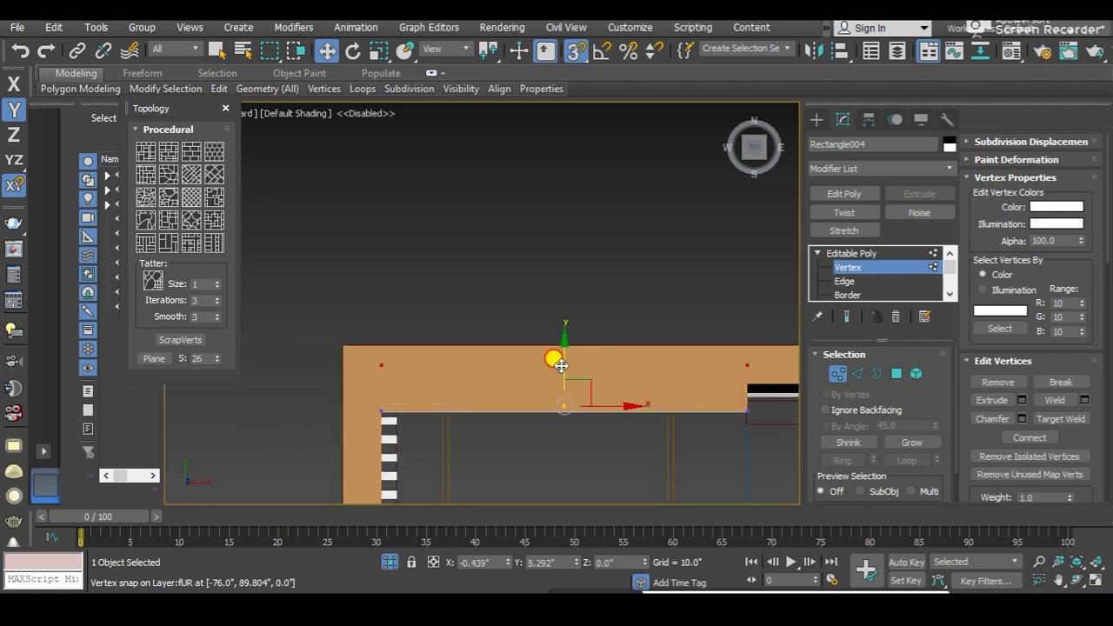
{"action": "left_click_drag", "start_coordinate": [554, 380], "coordinate": [563, 405]}
{"action": "mouse_move", "coordinate": [564, 405]}
{"action": "middle_mouse_down", "text": "alt"}
{"action": "mouse_move", "coordinate": [504, 340]}
{"action": "mouse_move", "coordinate": [718, 266]}
{"action": "middle_mouse_up", "text": "alt"}
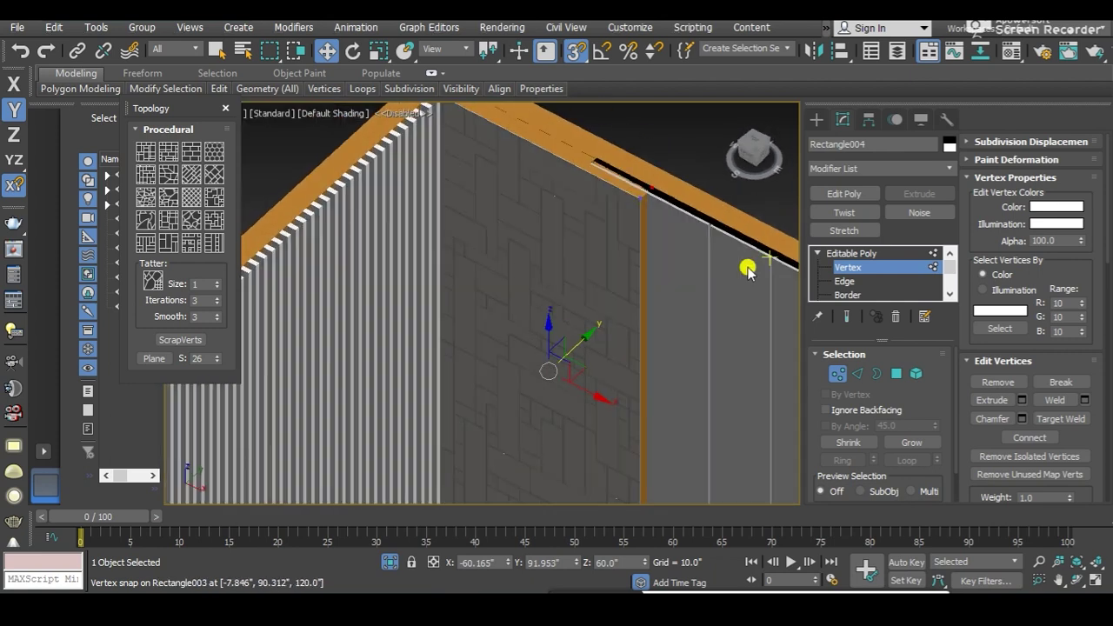
Step: Select the vertices along the panel's corner edge and nudge them slightly along X
{"action": "left_click", "coordinate": [850, 253]}
{"action": "scroll", "coordinate": [574, 159], "scroll_direction": "up", "scroll_amount": 2}
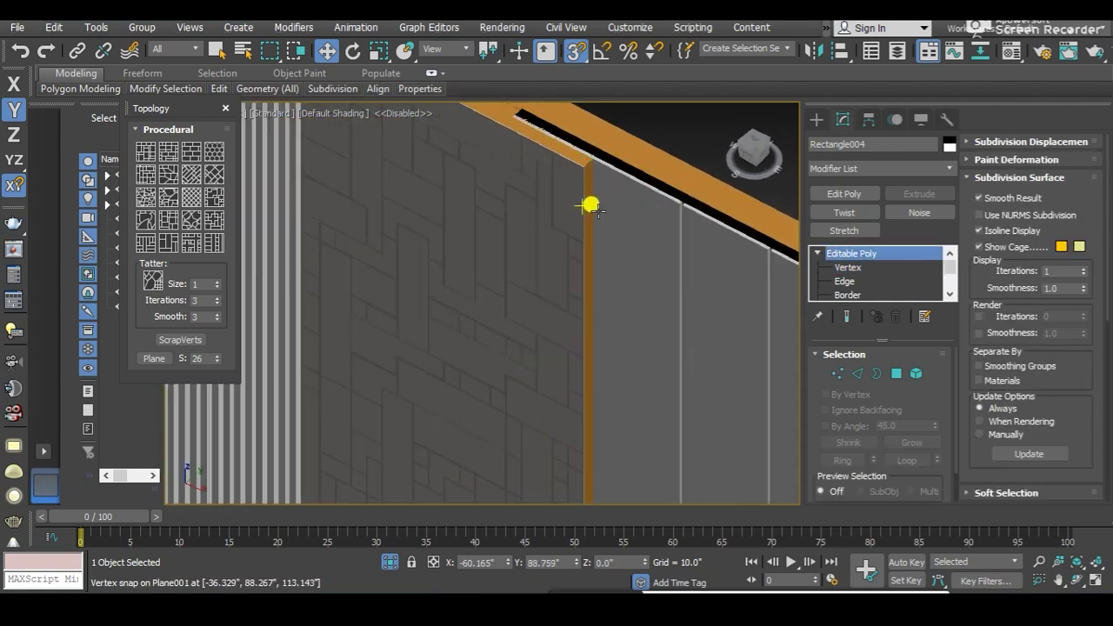
{"action": "scroll", "coordinate": [591, 205], "scroll_direction": "up", "scroll_amount": 3}
{"action": "scroll", "coordinate": [857, 272], "scroll_direction": "down", "scroll_amount": 2}
{"action": "scroll", "coordinate": [857, 272], "scroll_direction": "up", "scroll_amount": 2}
{"action": "left_click", "coordinate": [847, 267]}
{"action": "scroll", "coordinate": [711, 229], "scroll_direction": "down", "scroll_amount": 2}
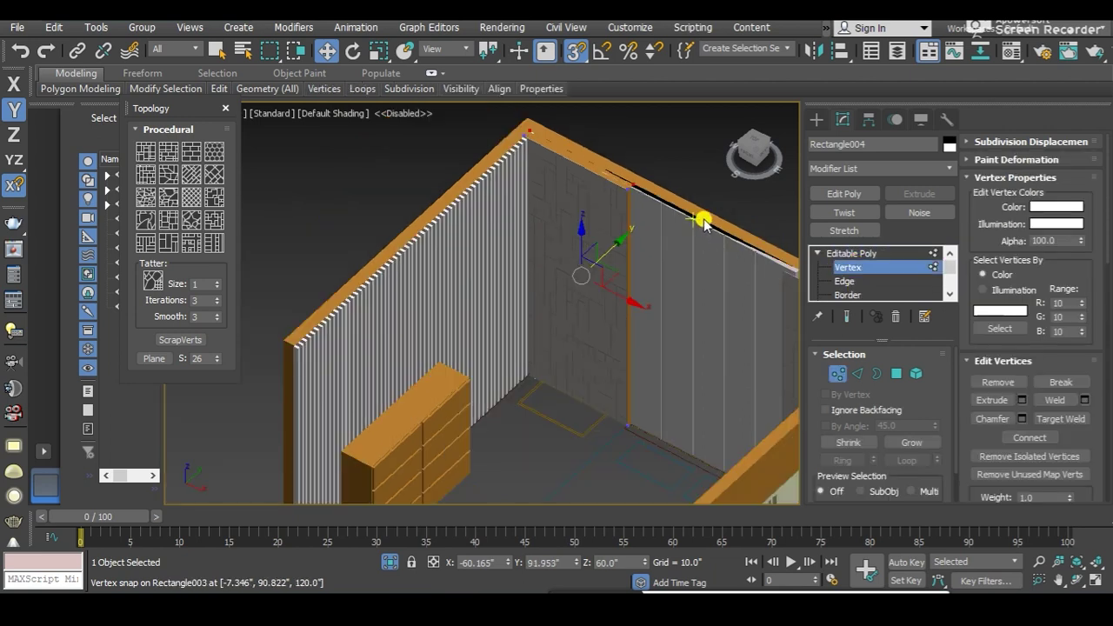
{"action": "left_click_drag", "start_coordinate": [657, 280], "coordinate": [603, 492]}
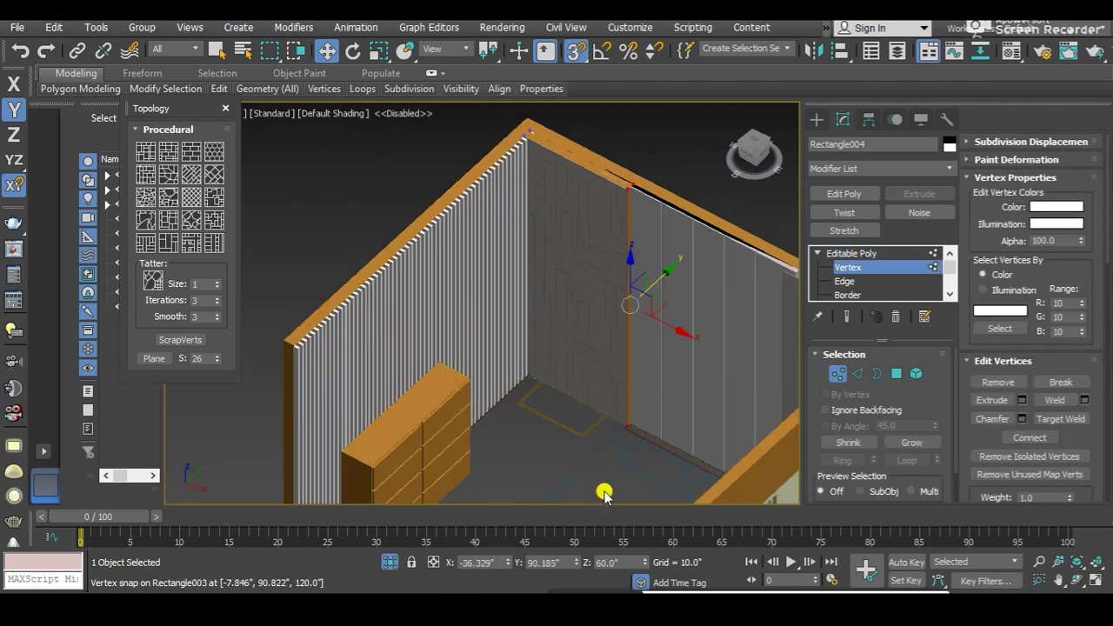
{"action": "middle_click_drag", "start_coordinate": [632, 430], "coordinate": [624, 287], "text": "alt"}
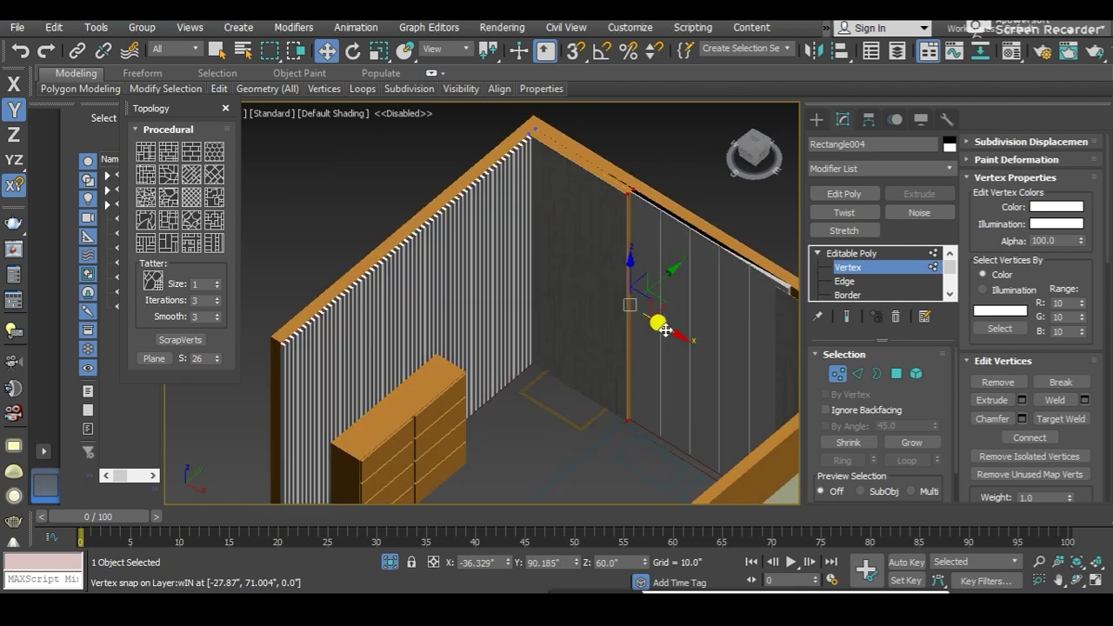
{"action": "left_click_drag", "start_coordinate": [665, 328], "coordinate": [656, 328]}
Step: Zoom and orbit the view to face the back brick wall
{"action": "scroll", "coordinate": [652, 323], "scroll_direction": "up", "scroll_amount": 2}
{"action": "scroll", "coordinate": [626, 157], "scroll_direction": "up", "scroll_amount": 2}
{"action": "scroll", "coordinate": [634, 223], "scroll_direction": "up", "scroll_amount": 2}
{"action": "scroll", "coordinate": [691, 247], "scroll_direction": "up", "scroll_amount": 2}
{"action": "scroll", "coordinate": [500, 202], "scroll_direction": "up", "scroll_amount": 2}
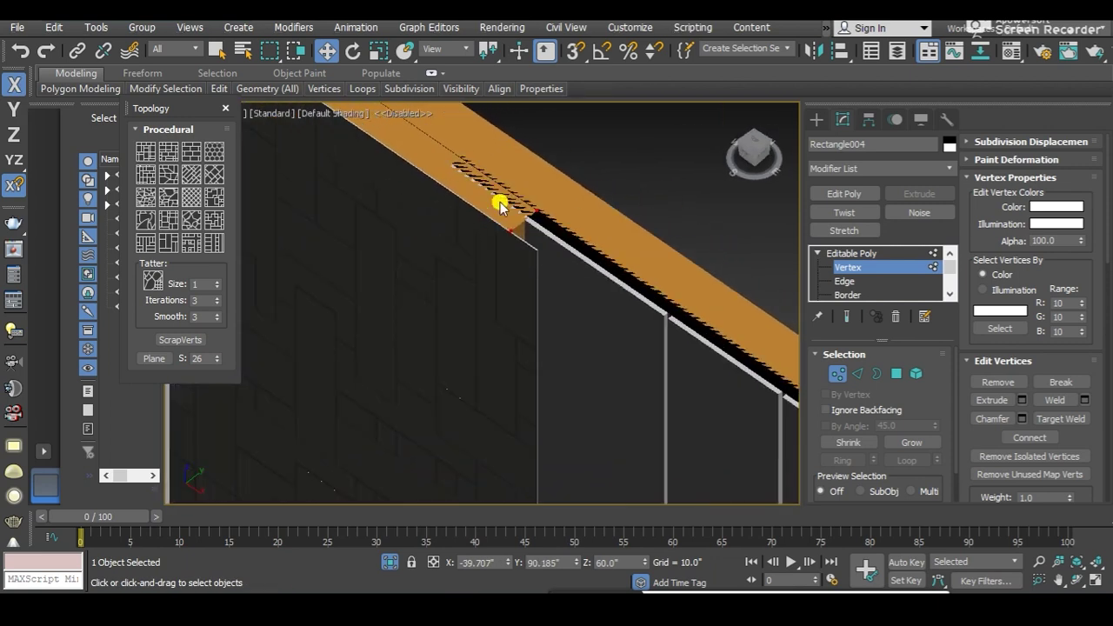
{"action": "scroll", "coordinate": [522, 248], "scroll_direction": "down", "scroll_amount": 2}
{"action": "scroll", "coordinate": [516, 199], "scroll_direction": "down", "scroll_amount": 2}
{"action": "scroll", "coordinate": [514, 249], "scroll_direction": "down", "scroll_amount": 2}
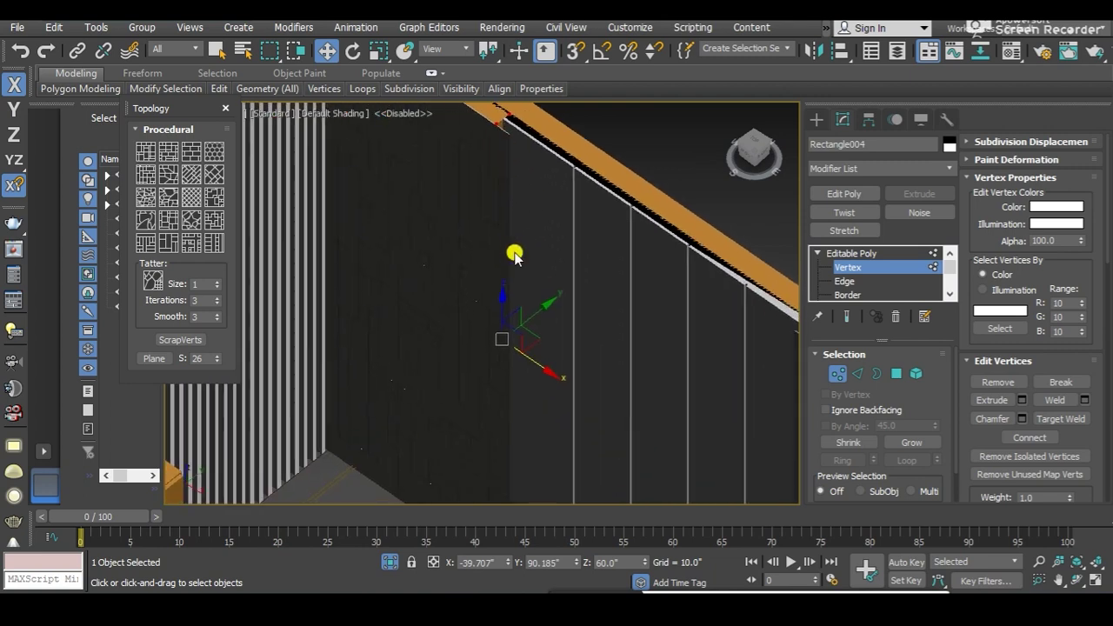
{"action": "scroll", "coordinate": [537, 277], "scroll_direction": "down", "scroll_amount": 3}
{"action": "middle_click_drag", "start_coordinate": [539, 277], "coordinate": [534, 252], "text": "alt"}
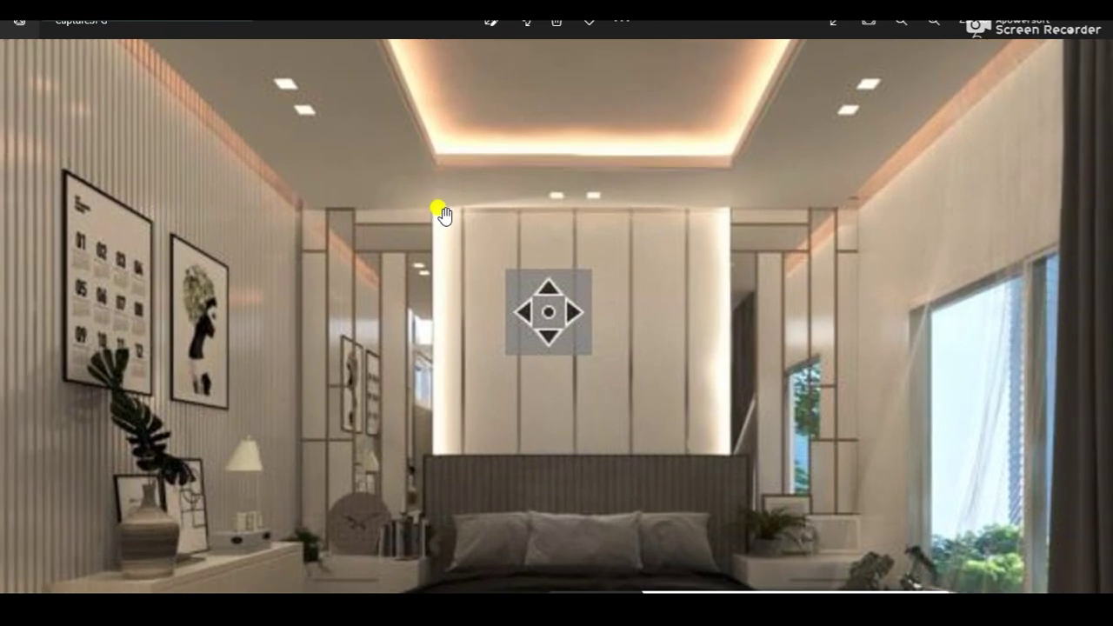
{"action": "scroll", "coordinate": [440, 227], "scroll_direction": "up", "scroll_amount": 1}
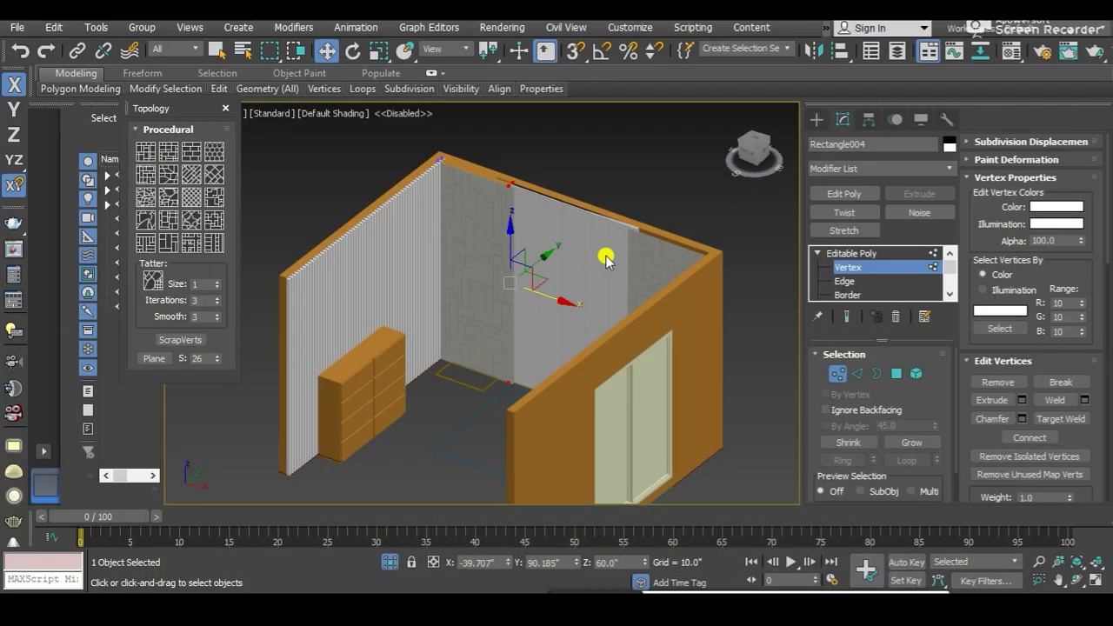
Step: Exit vertex editing and select the grooved wall panel Rectangle004
{"action": "scroll", "coordinate": [577, 318], "scroll_direction": "up", "scroll_amount": 2}
{"action": "scroll", "coordinate": [519, 281], "scroll_direction": "up", "scroll_amount": 4}
{"action": "scroll", "coordinate": [539, 356], "scroll_direction": "up", "scroll_amount": 3}
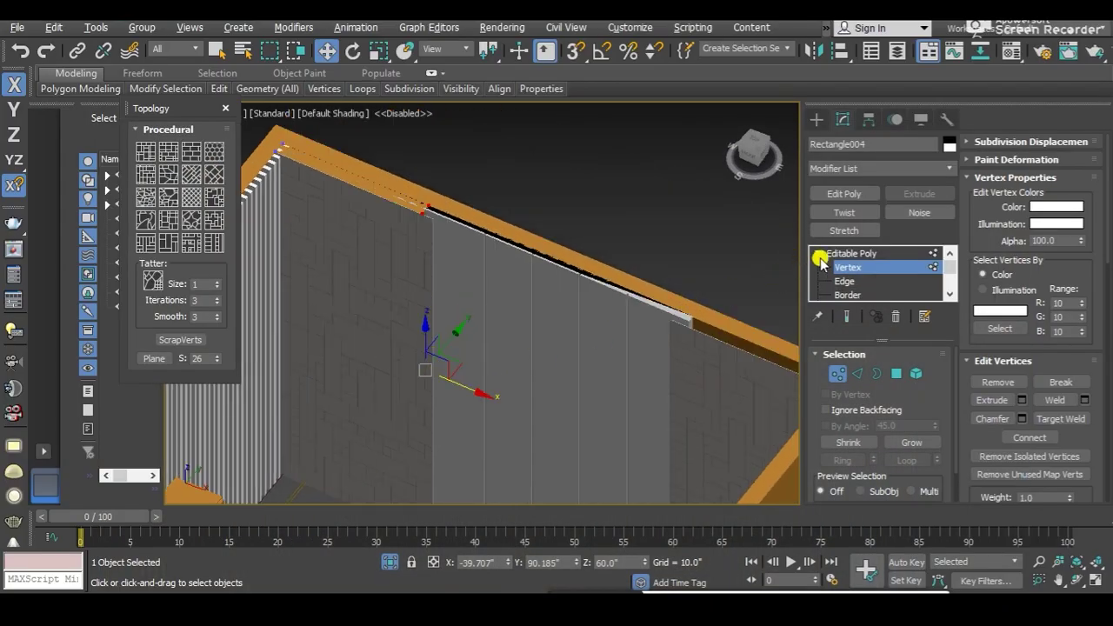
{"action": "left_click", "coordinate": [855, 252]}
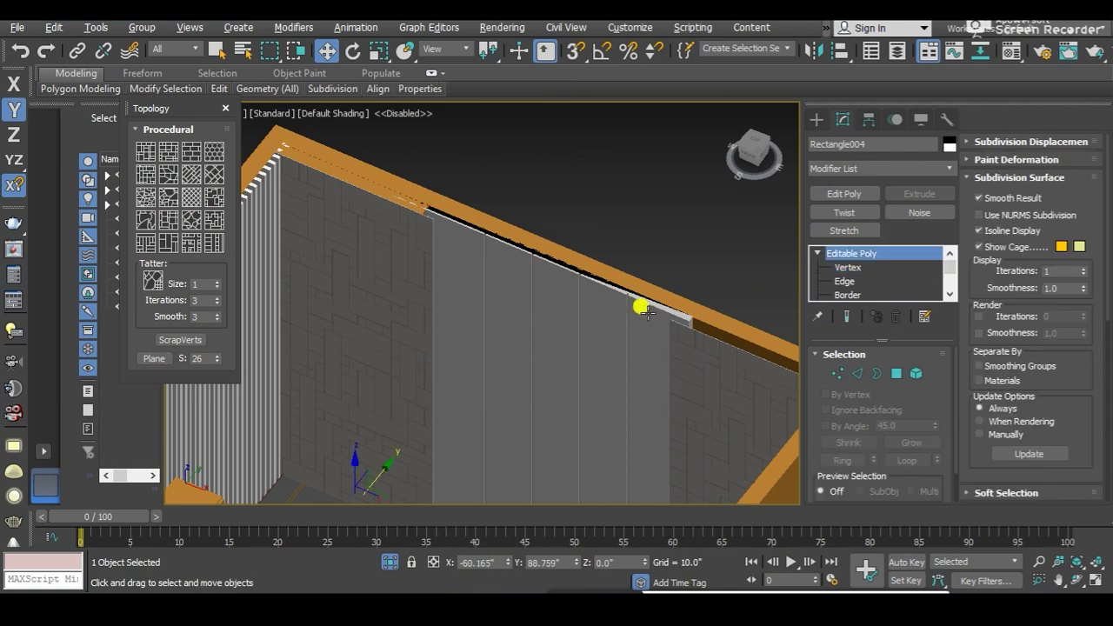
{"action": "mouse_move", "coordinate": [459, 313]}
{"action": "middle_mouse_down", "text": "alt"}
{"action": "mouse_move", "coordinate": [519, 322]}
{"action": "mouse_move", "coordinate": [385, 377]}
{"action": "mouse_move", "coordinate": [454, 303]}
{"action": "mouse_move", "coordinate": [478, 388]}
{"action": "mouse_move", "coordinate": [447, 318]}
{"action": "mouse_move", "coordinate": [373, 278]}
{"action": "mouse_move", "coordinate": [396, 236]}
{"action": "middle_mouse_up", "text": "alt"}
{"action": "left_click", "coordinate": [477, 387]}
{"action": "scroll", "coordinate": [387, 214], "scroll_direction": "down", "scroll_amount": 2}
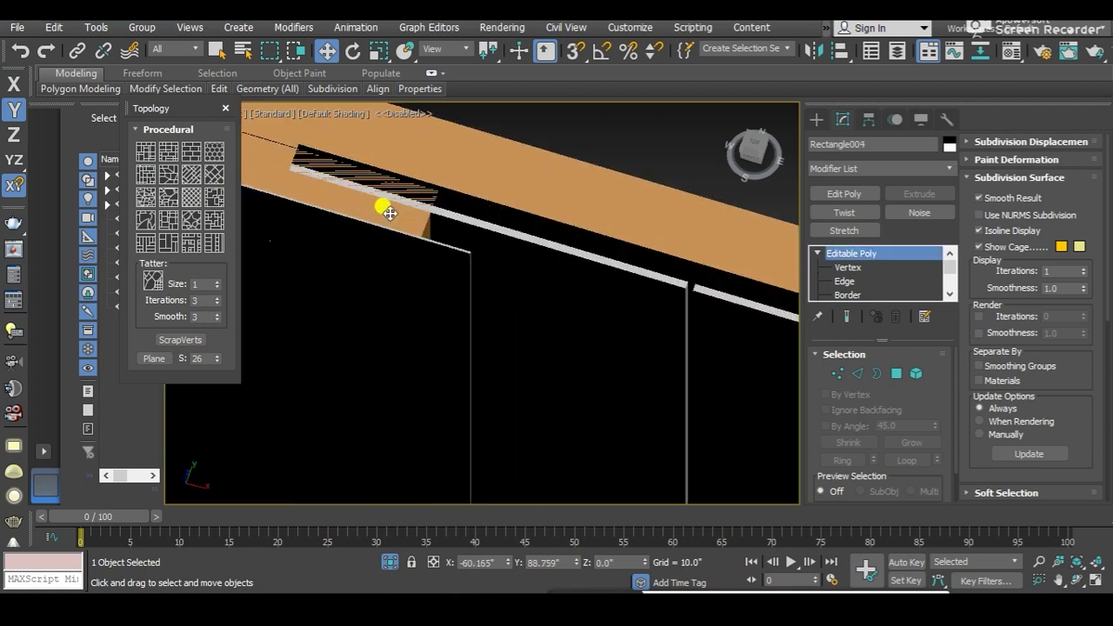
{"action": "left_click", "coordinate": [386, 213]}
{"action": "scroll", "coordinate": [387, 215], "scroll_direction": "down", "scroll_amount": 3}
{"action": "middle_click_drag", "start_coordinate": [396, 226], "coordinate": [373, 154], "text": "alt"}
{"action": "left_click", "coordinate": [542, 246]}
{"action": "scroll", "coordinate": [399, 165], "scroll_direction": "up", "scroll_amount": 3}
{"action": "scroll", "coordinate": [436, 154], "scroll_direction": "down", "scroll_amount": 5}
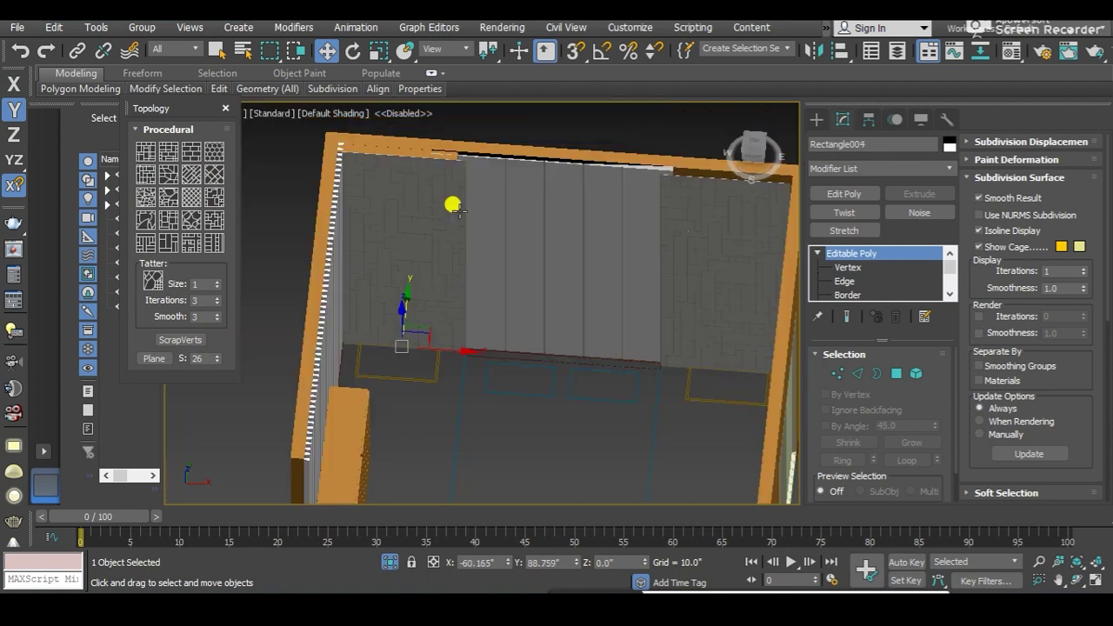
{"action": "left_click", "coordinate": [468, 236]}
Step: Shift-clone Rectangle004 along X as instance Rectangle005 and slide the copy left
{"action": "left_click", "coordinate": [452, 321]}
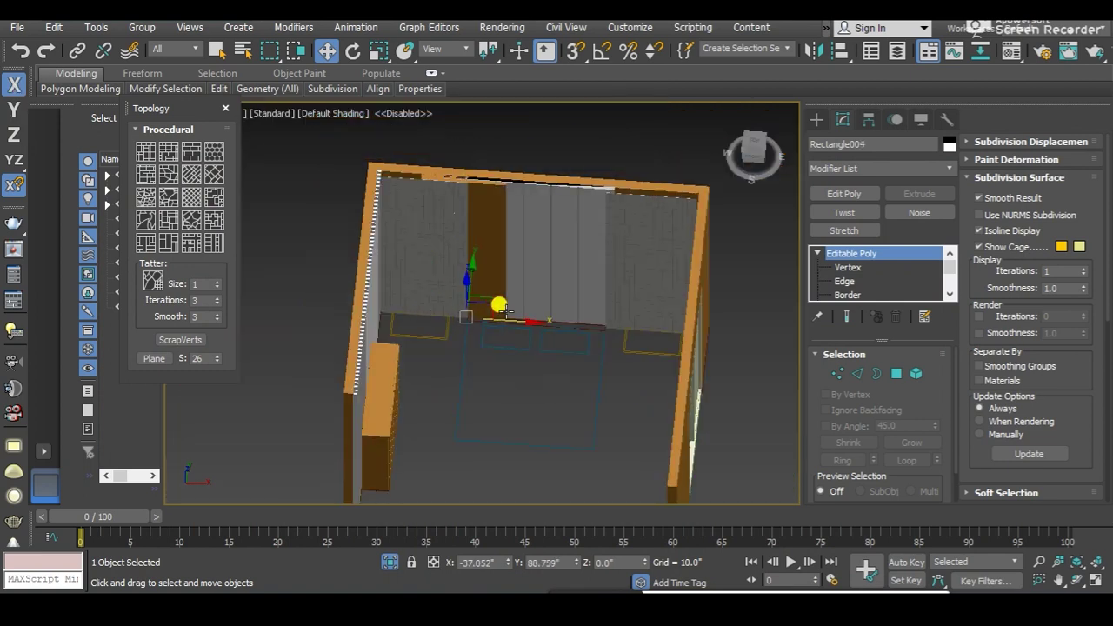
{"action": "left_click_drag", "start_coordinate": [481, 317], "coordinate": [716, 313], "text": "shift"}
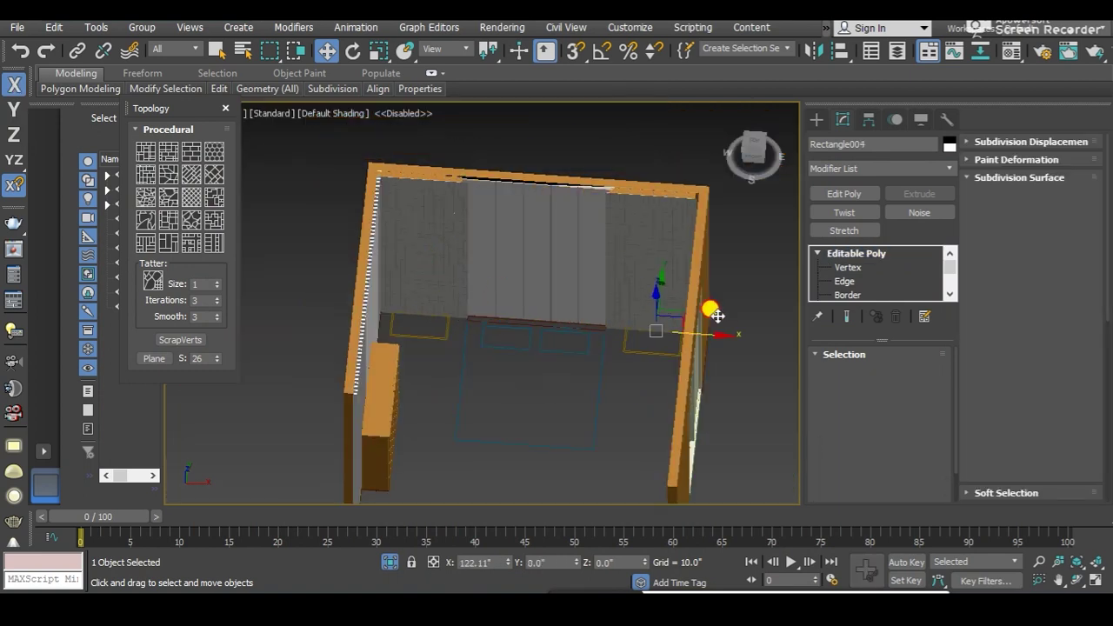
{"action": "left_click", "coordinate": [560, 375]}
{"action": "middle_click_drag", "start_coordinate": [653, 380], "coordinate": [711, 235], "text": "alt"}
{"action": "left_click_drag", "start_coordinate": [683, 338], "coordinate": [644, 349]}
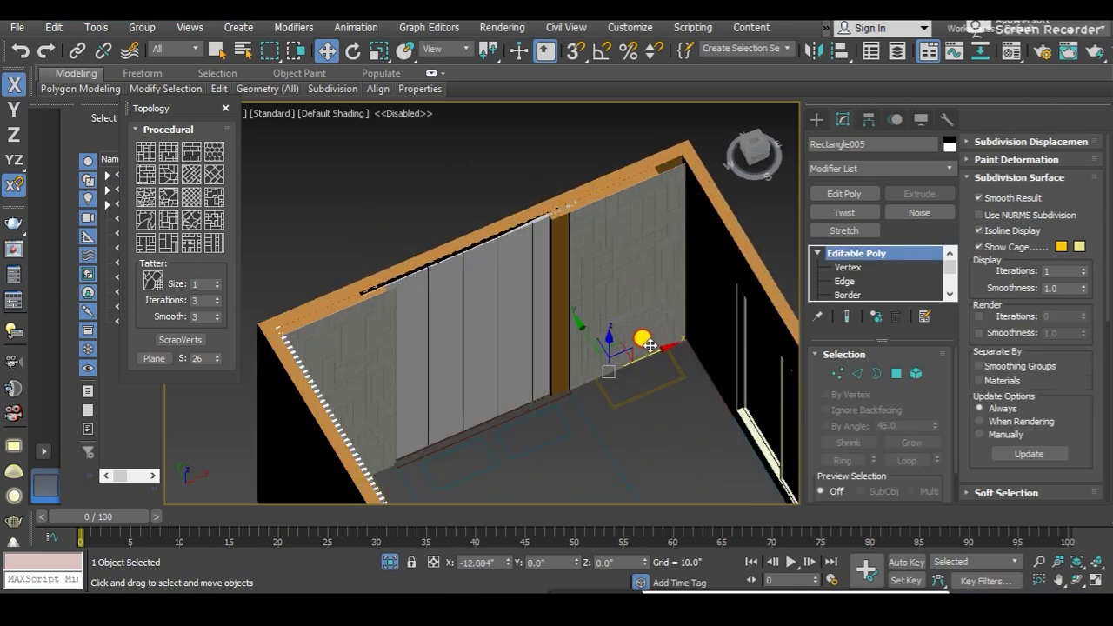
{"action": "left_click", "coordinate": [360, 318]}
{"action": "scroll", "coordinate": [356, 278], "scroll_direction": "up", "scroll_amount": 5}
{"action": "left_click", "coordinate": [345, 286]}
{"action": "scroll", "coordinate": [348, 274], "scroll_direction": "up", "scroll_amount": 3}
{"action": "scroll", "coordinate": [351, 261], "scroll_direction": "down", "scroll_amount": 3}
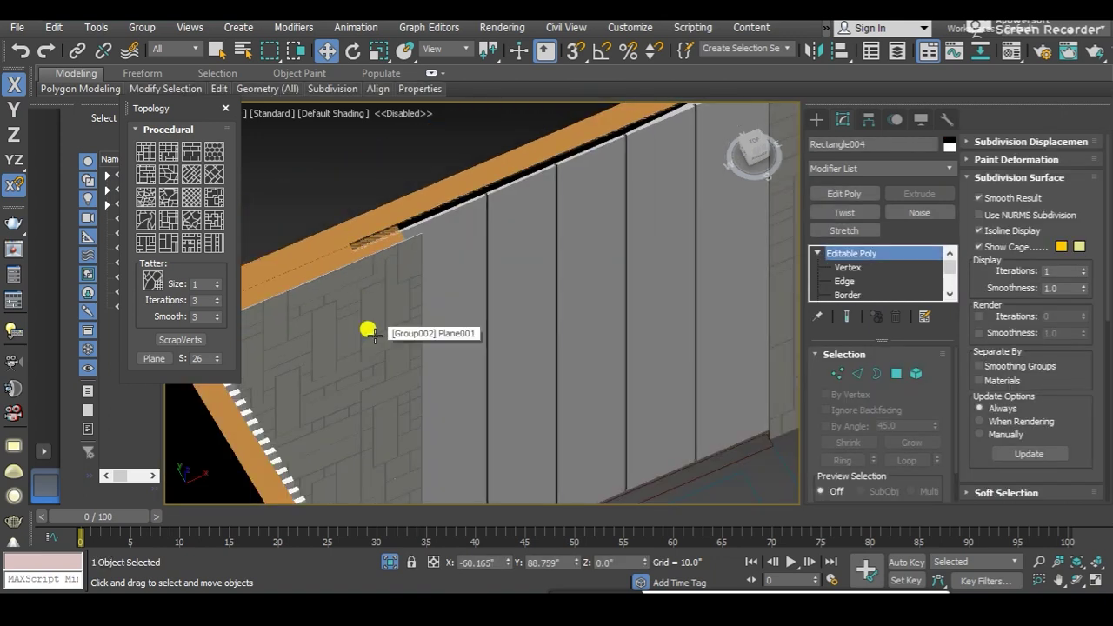
Step: Make an instanced copy of the grooved wall panels in place
{"action": "key", "text": "ctrl+v"}
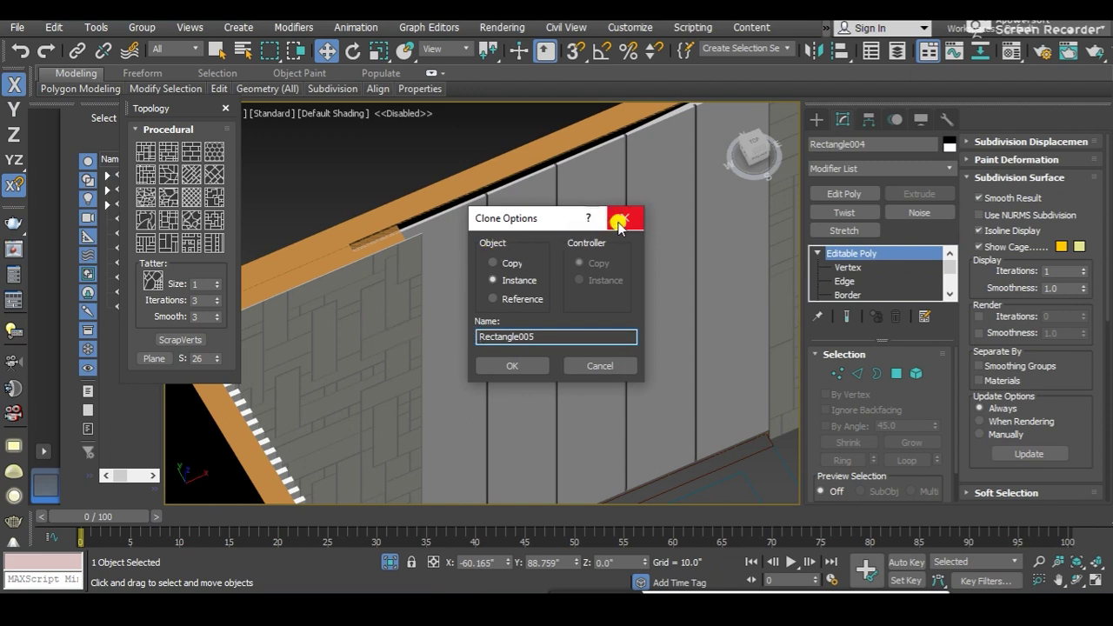
{"action": "left_click", "coordinate": [624, 217]}
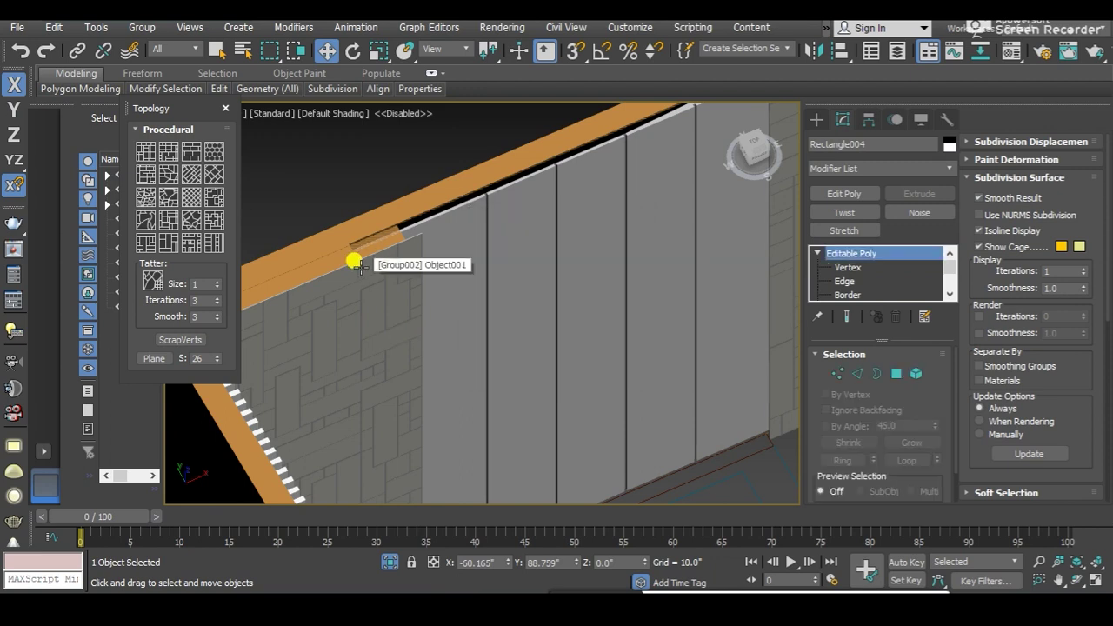
{"action": "key", "text": "ctrl+v"}
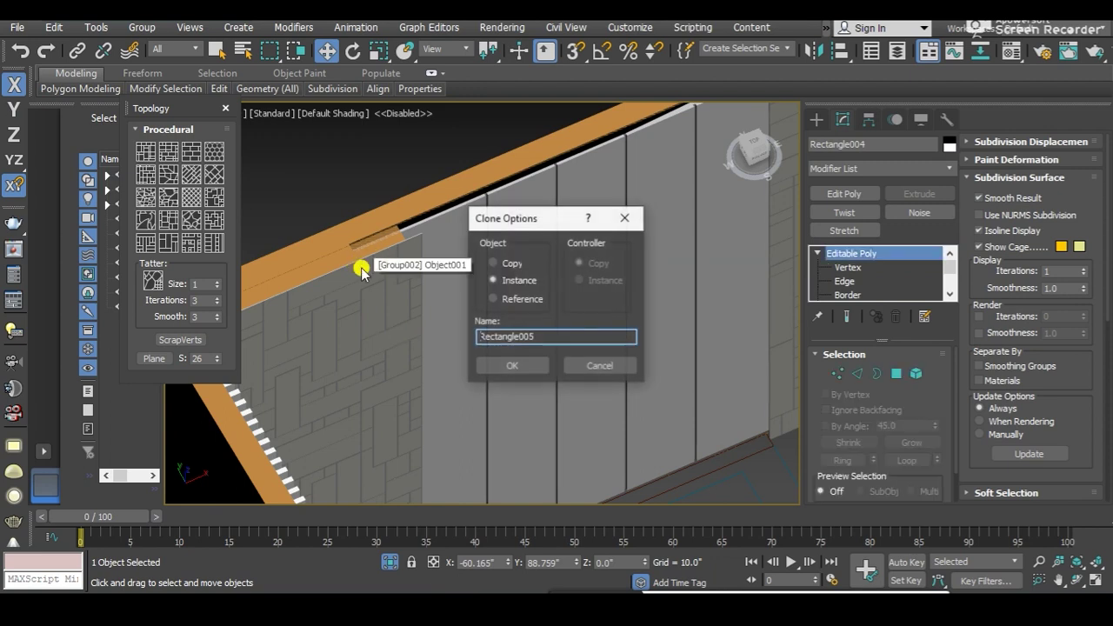
{"action": "left_click", "coordinate": [513, 280]}
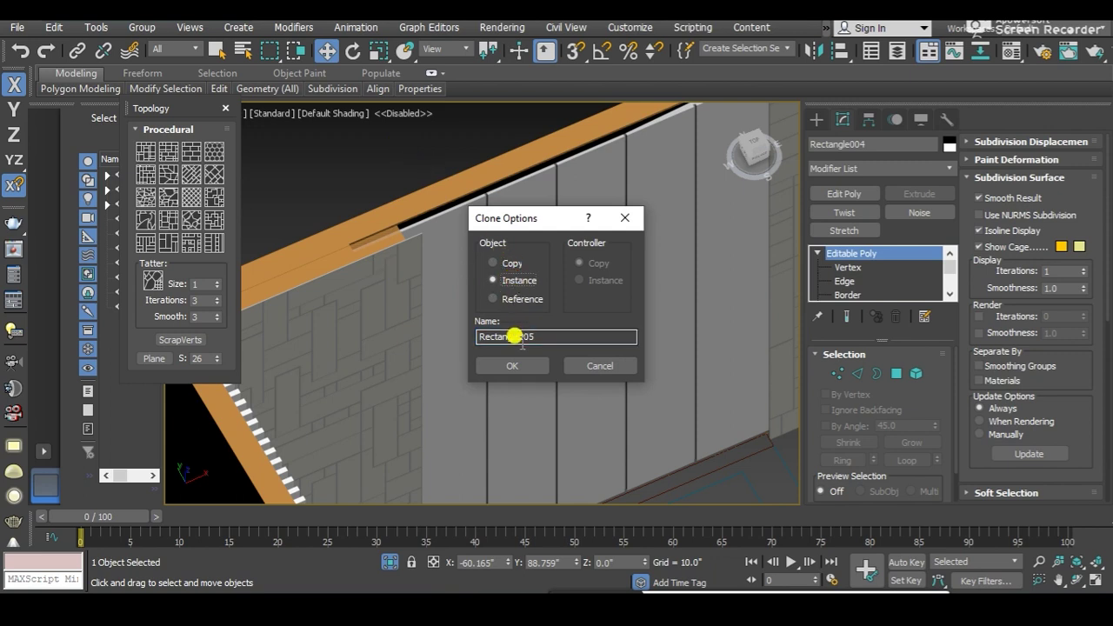
{"action": "left_click", "coordinate": [513, 365]}
{"action": "scroll", "coordinate": [452, 220], "scroll_direction": "up", "scroll_amount": 3}
{"action": "scroll", "coordinate": [452, 220], "scroll_direction": "down", "scroll_amount": 3}
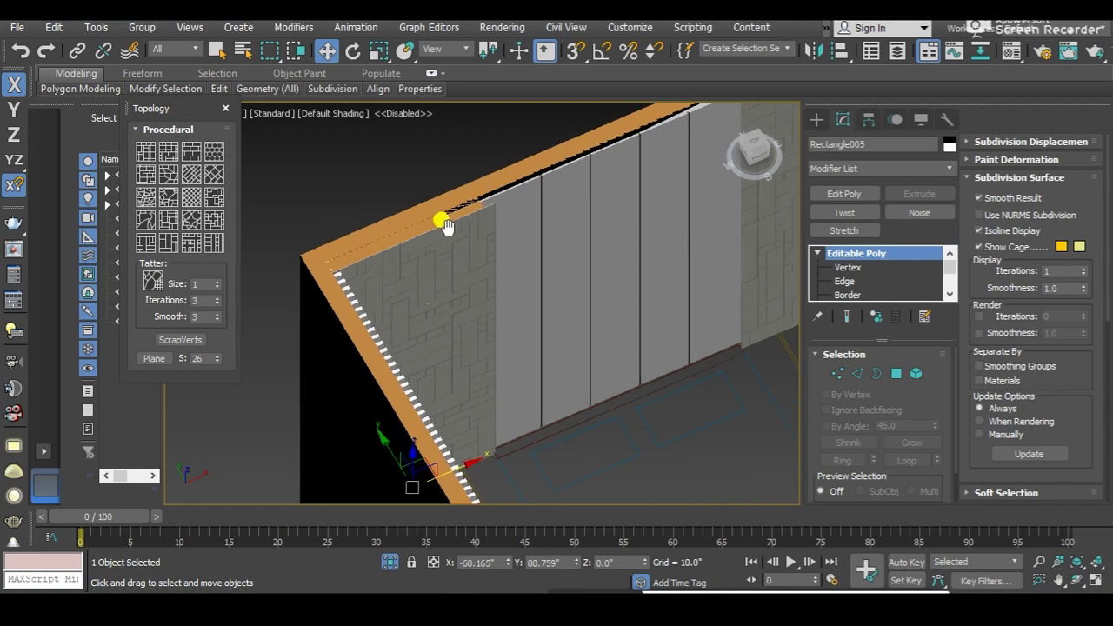
{"action": "scroll", "coordinate": [453, 441], "scroll_direction": "up", "scroll_amount": 3}
{"action": "left_click_drag", "start_coordinate": [446, 467], "coordinate": [675, 365]}
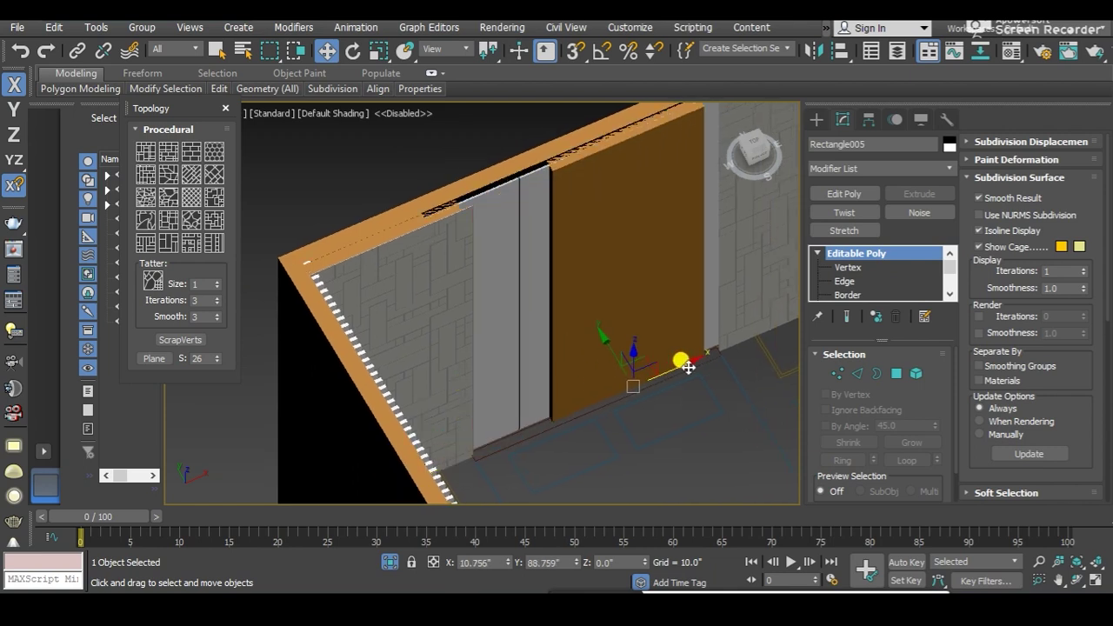
{"action": "right_click", "coordinate": [676, 365]}
Step: Mirror the copy on X and move it to the wall's far right side
{"action": "left_click", "coordinate": [814, 50]}
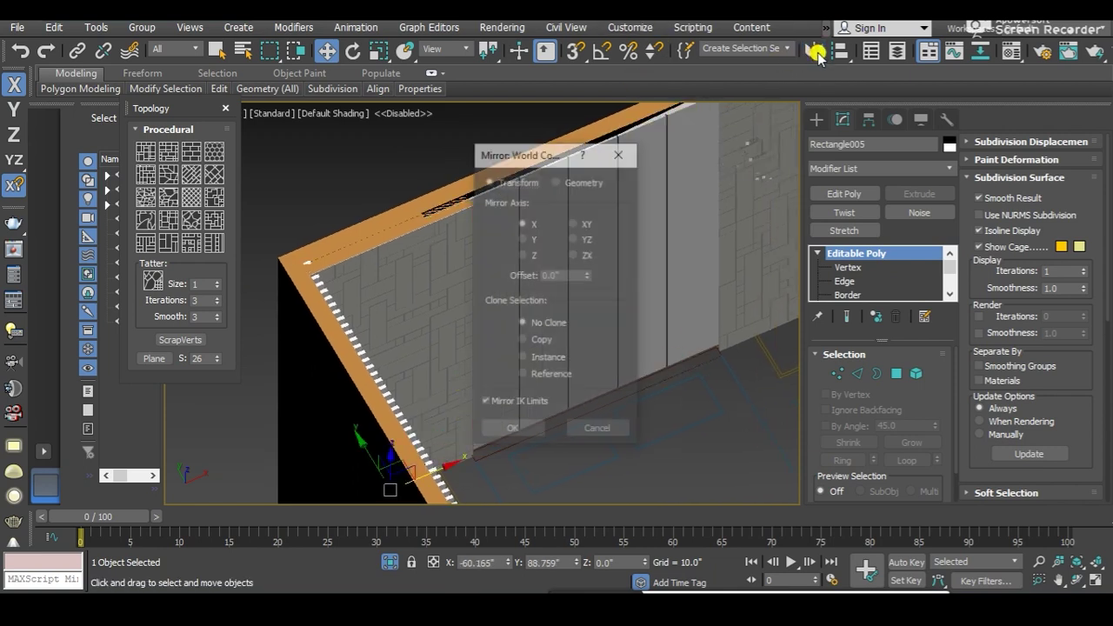
{"action": "left_click", "coordinate": [518, 426]}
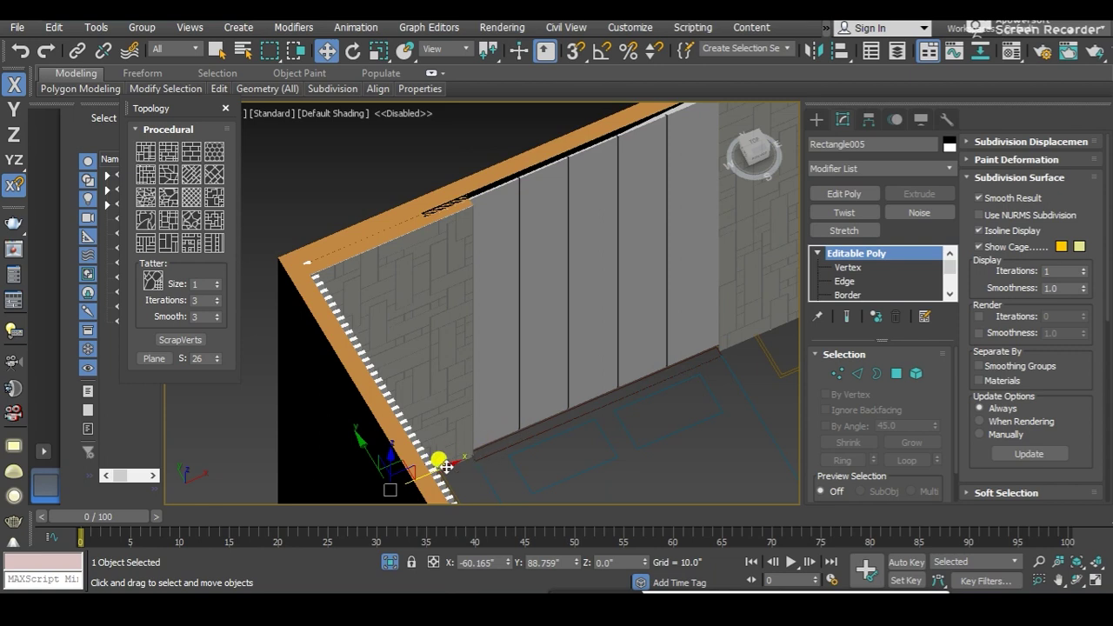
{"action": "left_click_drag", "start_coordinate": [446, 467], "coordinate": [563, 413]}
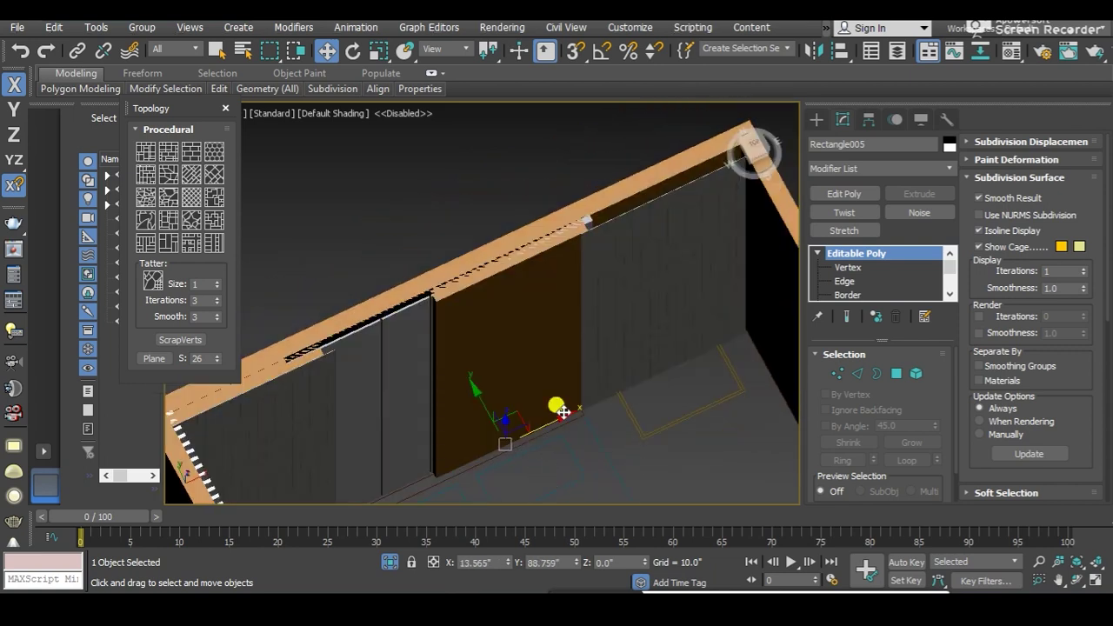
{"action": "mouse_move", "coordinate": [557, 424]}
{"action": "left_mouse_down"}
{"action": "mouse_move", "coordinate": [720, 333]}
{"action": "mouse_move", "coordinate": [711, 335]}
{"action": "left_mouse_up"}
{"action": "mouse_move", "coordinate": [654, 328]}
{"action": "middle_mouse_down", "text": "alt"}
{"action": "mouse_move", "coordinate": [609, 305]}
{"action": "mouse_move", "coordinate": [571, 87]}
{"action": "middle_mouse_up", "text": "alt"}
{"action": "scroll", "coordinate": [582, 139], "scroll_direction": "up", "scroll_amount": 3}
{"action": "scroll", "coordinate": [581, 139], "scroll_direction": "up", "scroll_amount": 2}
{"action": "mouse_move", "coordinate": [566, 282]}
{"action": "middle_mouse_down", "text": "alt"}
{"action": "mouse_move", "coordinate": [547, 241]}
{"action": "mouse_move", "coordinate": [596, 281]}
{"action": "mouse_move", "coordinate": [661, 265]}
{"action": "middle_mouse_up", "text": "alt"}
Step: Check the copy's vertices in Vertex mode, then orbit out to view the whole room
{"action": "left_click", "coordinate": [848, 267]}
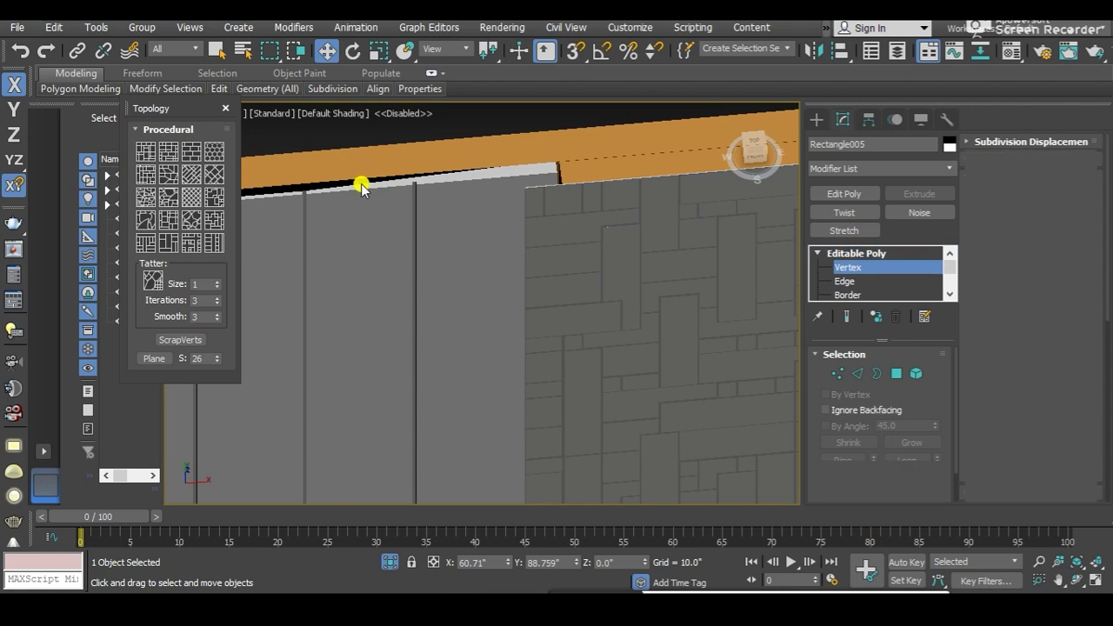
{"action": "scroll", "coordinate": [360, 186], "scroll_direction": "down", "scroll_amount": 3}
{"action": "scroll", "coordinate": [427, 191], "scroll_direction": "down", "scroll_amount": 3}
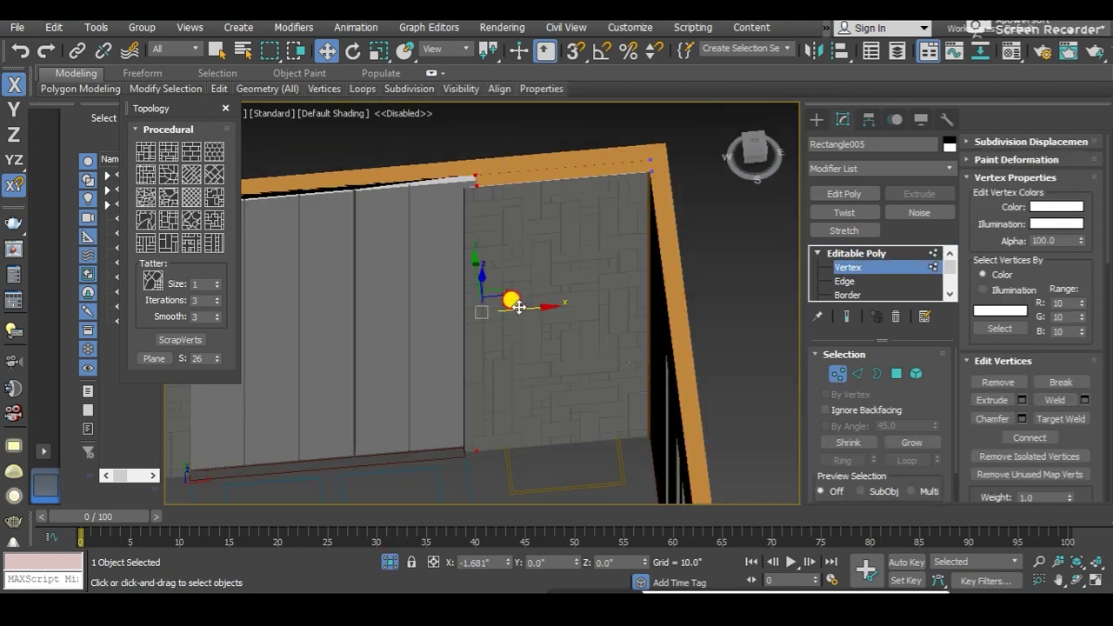
{"action": "left_click", "coordinate": [857, 253]}
{"action": "mouse_move", "coordinate": [661, 287]}
{"action": "middle_mouse_down", "text": "alt"}
{"action": "mouse_move", "coordinate": [615, 311]}
{"action": "mouse_move", "coordinate": [552, 304]}
{"action": "mouse_move", "coordinate": [589, 219]}
{"action": "mouse_move", "coordinate": [531, 268]}
{"action": "mouse_move", "coordinate": [577, 292]}
{"action": "mouse_move", "coordinate": [505, 303]}
{"action": "mouse_move", "coordinate": [445, 385]}
{"action": "mouse_move", "coordinate": [458, 374]}
{"action": "middle_mouse_up", "text": "alt"}
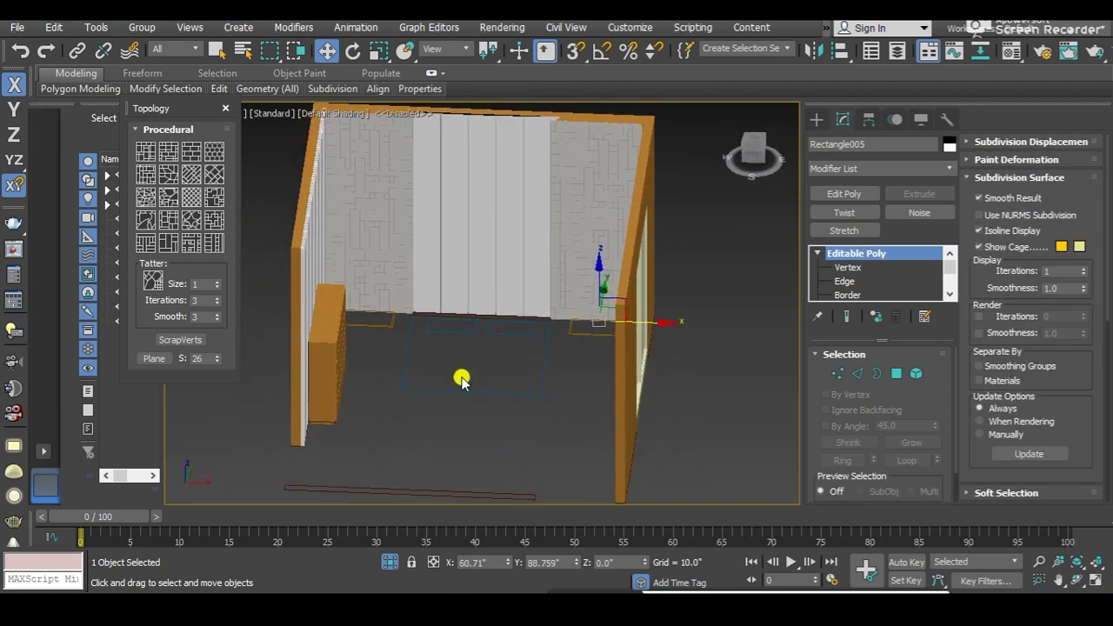
Step: Switch to the Top view and deselect the panel
{"action": "key", "text": "t"}
{"action": "scroll", "coordinate": [461, 365], "scroll_direction": "up", "scroll_amount": 3}
{"action": "scroll", "coordinate": [524, 282], "scroll_direction": "up", "scroll_amount": 2}
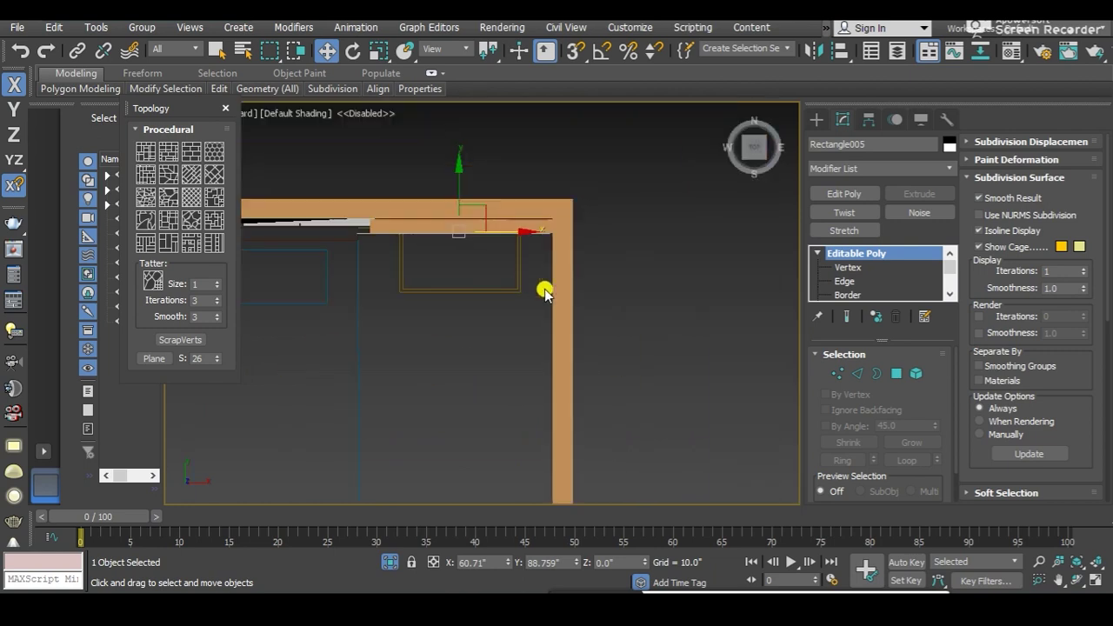
{"action": "left_click", "coordinate": [704, 300]}
{"action": "scroll", "coordinate": [687, 304], "scroll_direction": "down", "scroll_amount": 5}
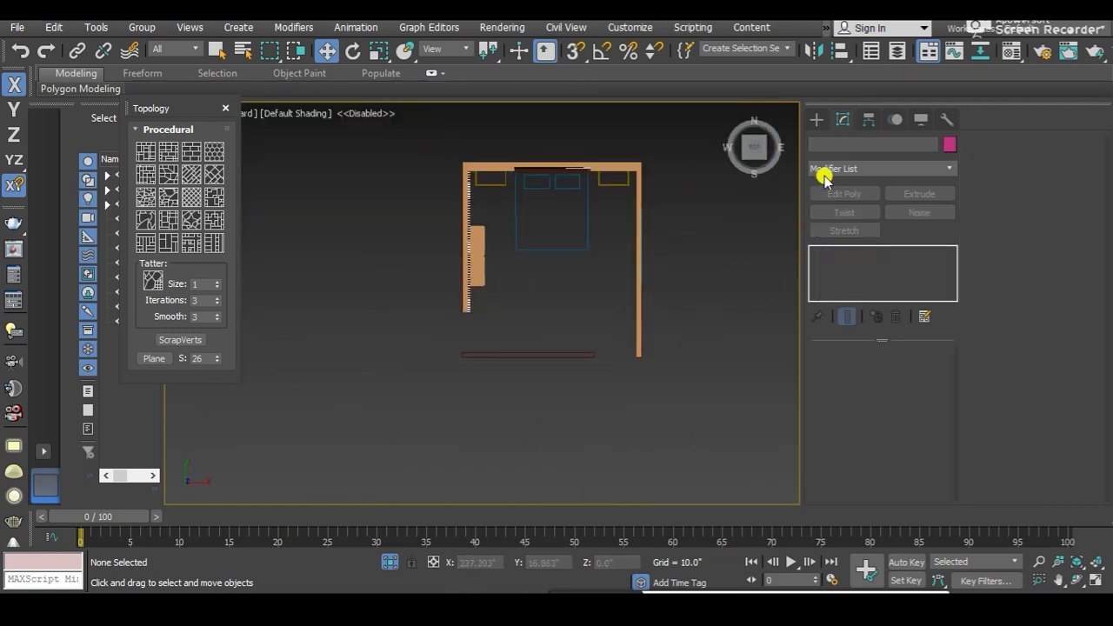
{"action": "left_click", "coordinate": [816, 119]}
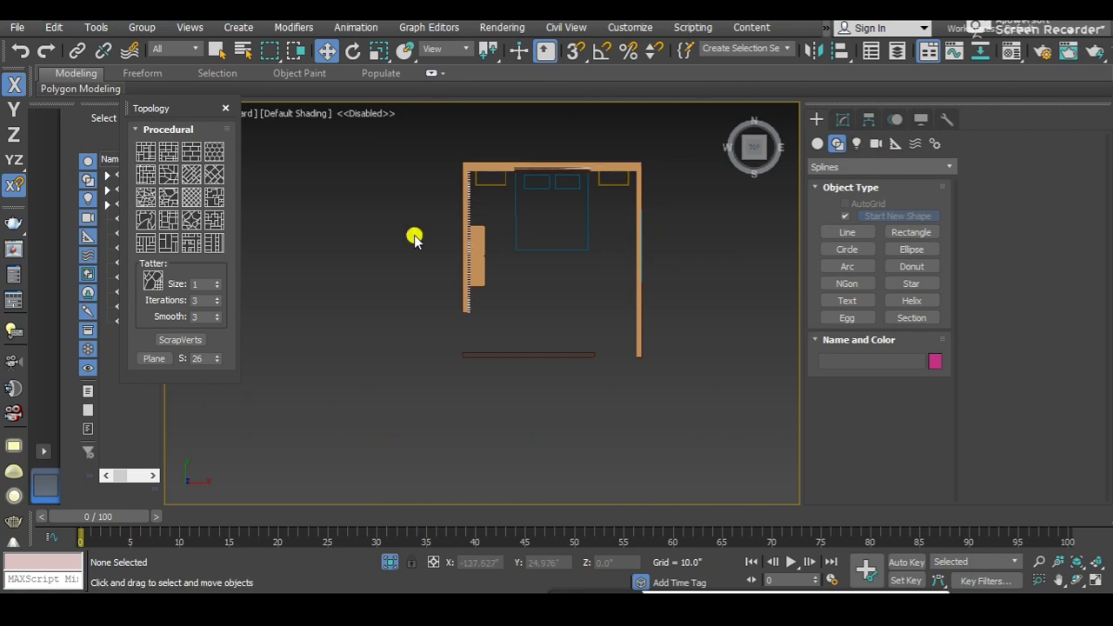
Step: Change the production renderer from ART Renderer to V-Ray Adv 3.60.03 in Render Setup
{"action": "key", "text": "F10"}
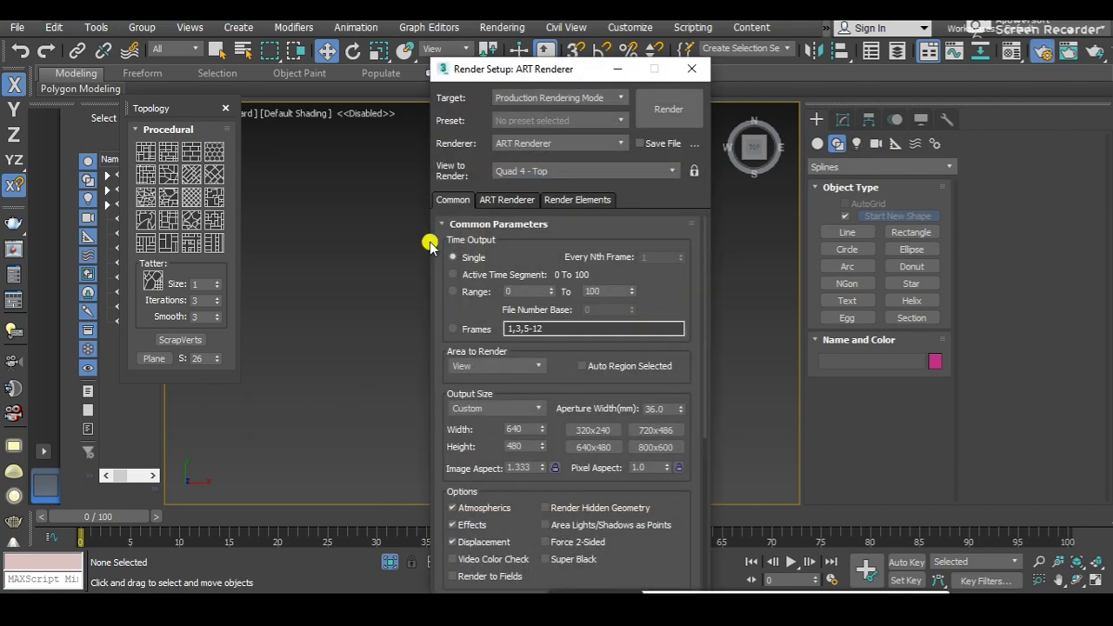
{"action": "left_click", "coordinate": [526, 139]}
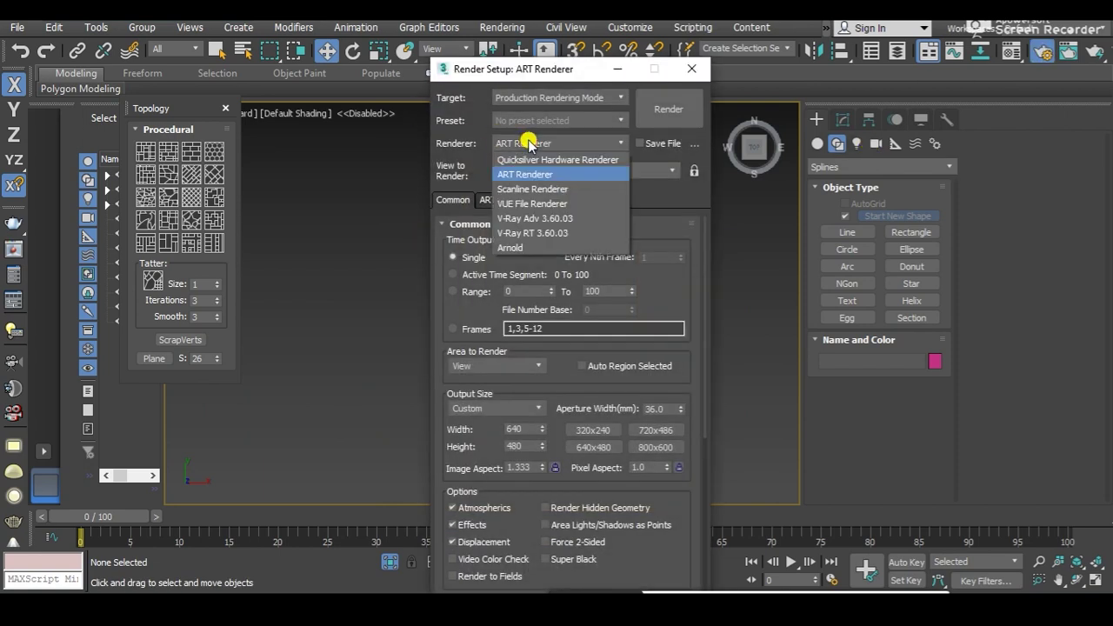
{"action": "left_click", "coordinate": [520, 219]}
{"action": "left_click_drag", "start_coordinate": [542, 70], "coordinate": [481, 5]}
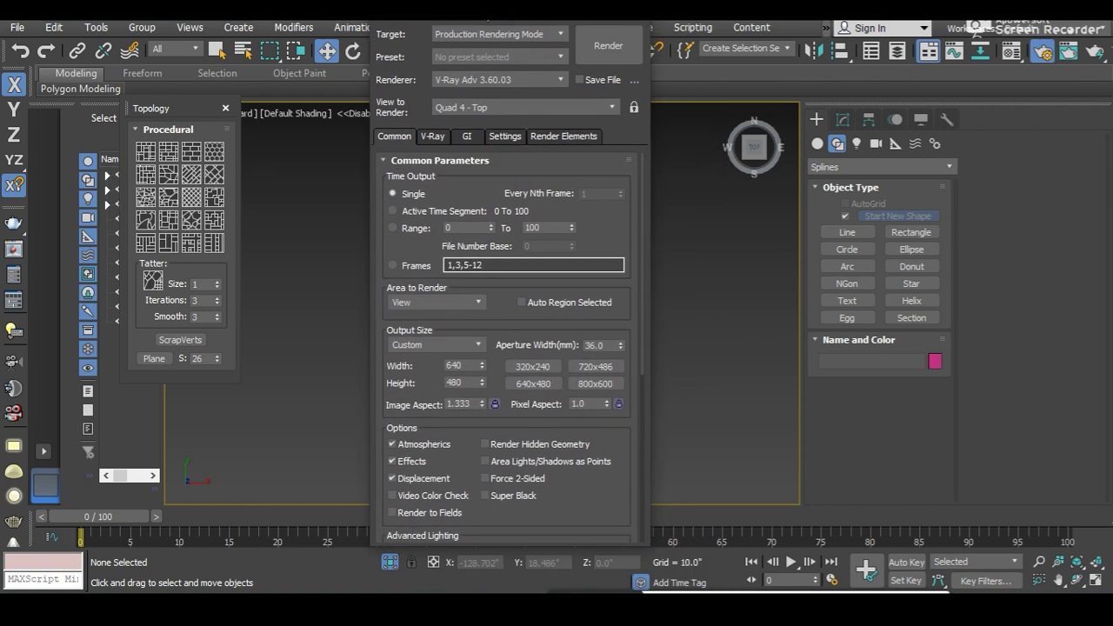
{"action": "left_click_drag", "start_coordinate": [556, 511], "coordinate": [566, 180]}
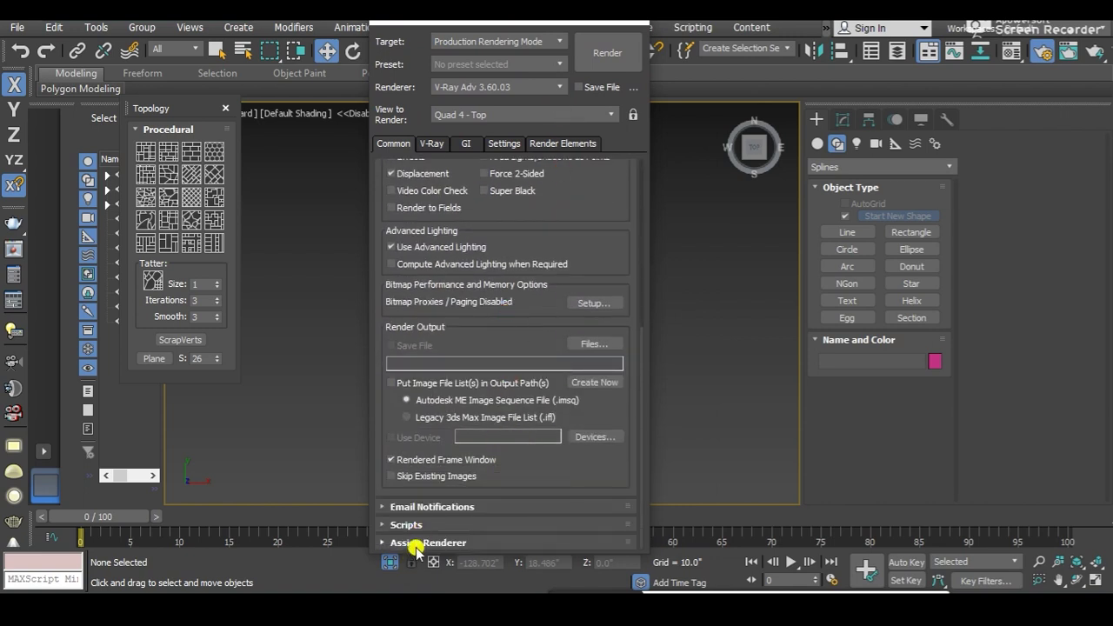
{"action": "left_click", "coordinate": [636, 19]}
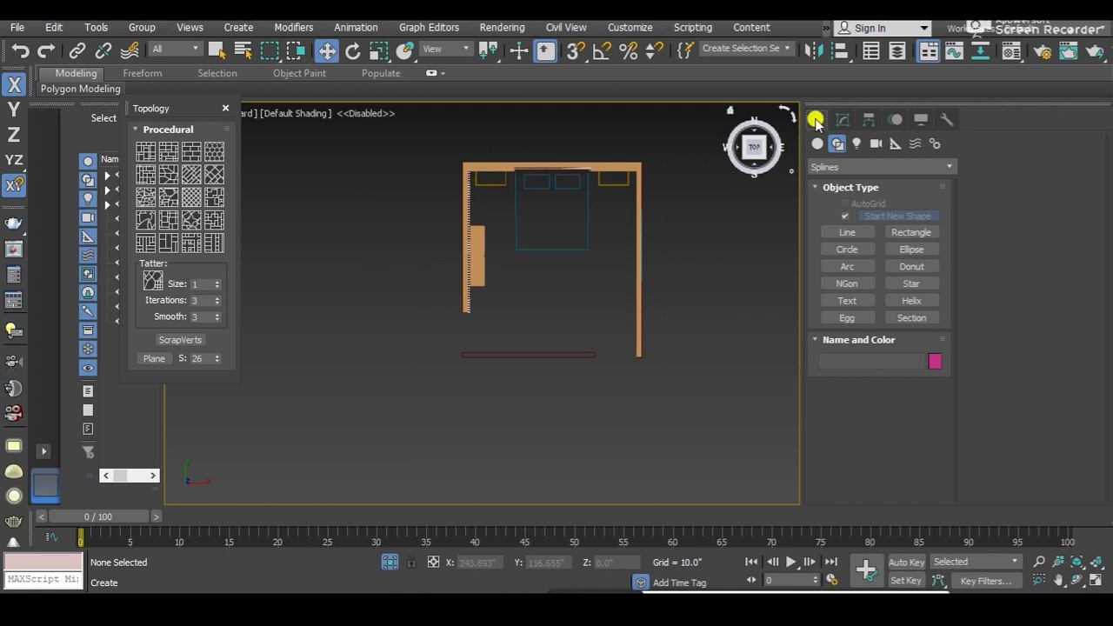
Step: Set the camera type to Standard in the Cameras creation panel
{"action": "left_click", "coordinate": [875, 144]}
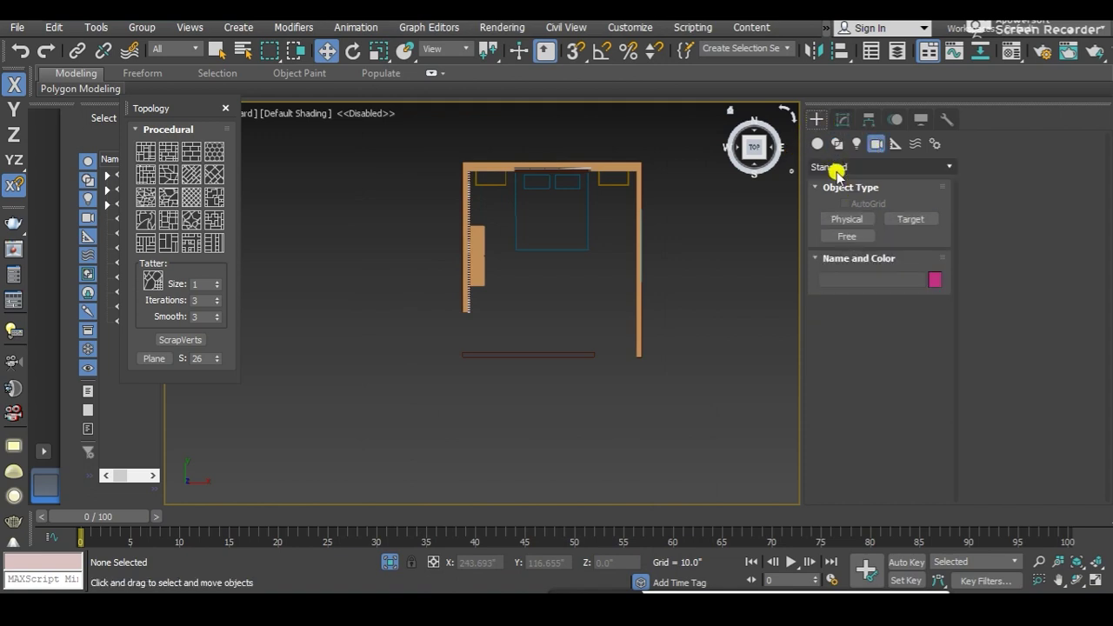
{"action": "left_click", "coordinate": [835, 167]}
{"action": "left_click", "coordinate": [837, 193]}
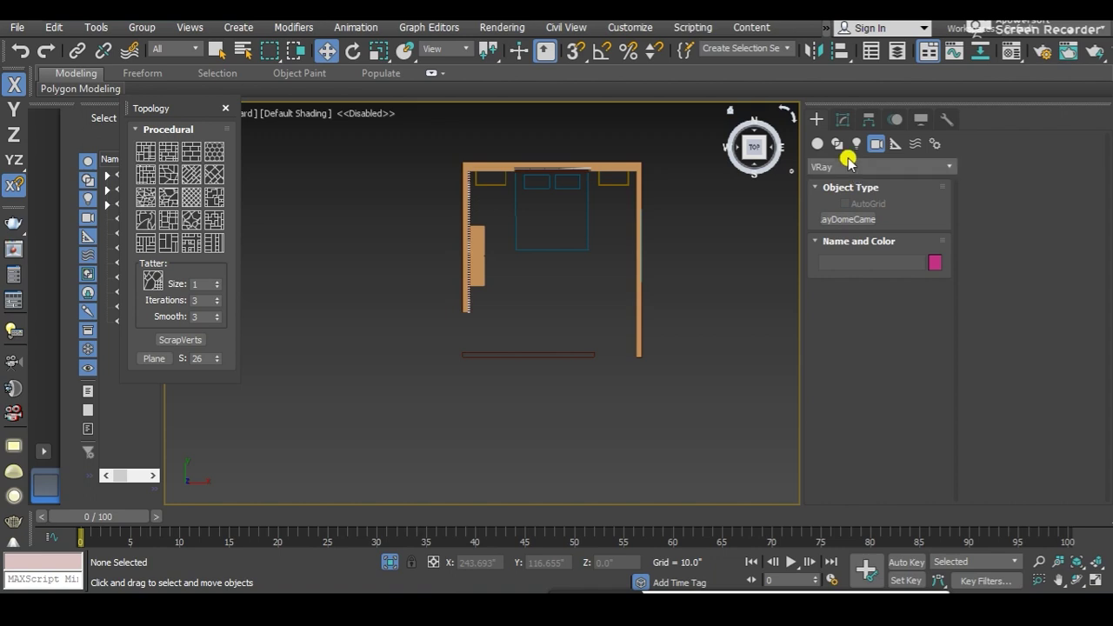
{"action": "left_click", "coordinate": [845, 145]}
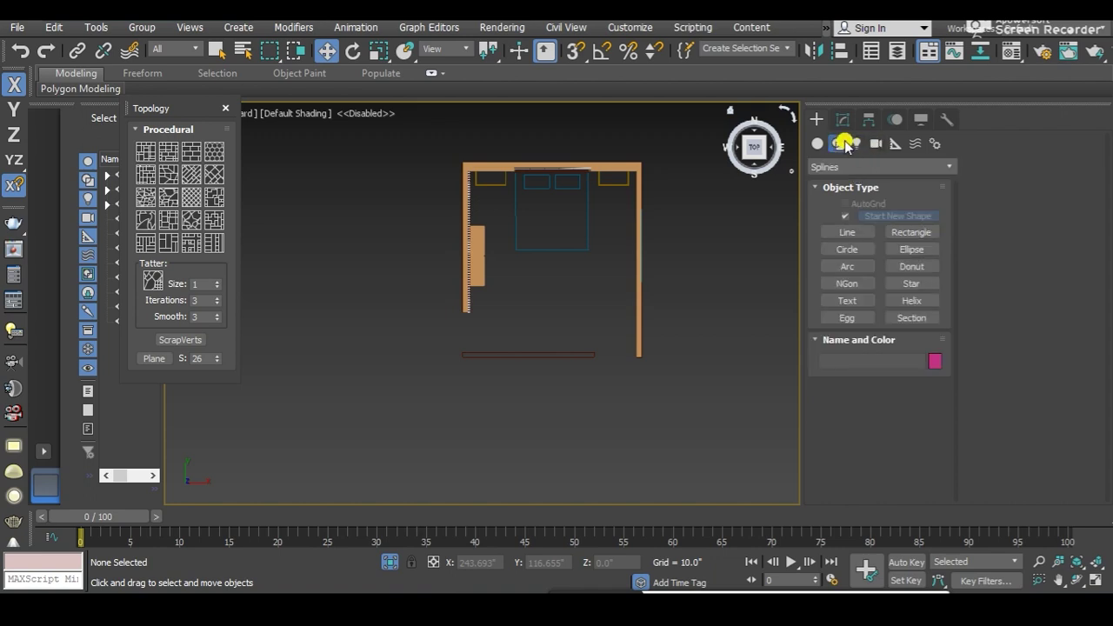
{"action": "left_click", "coordinate": [875, 146]}
{"action": "left_click", "coordinate": [840, 165]}
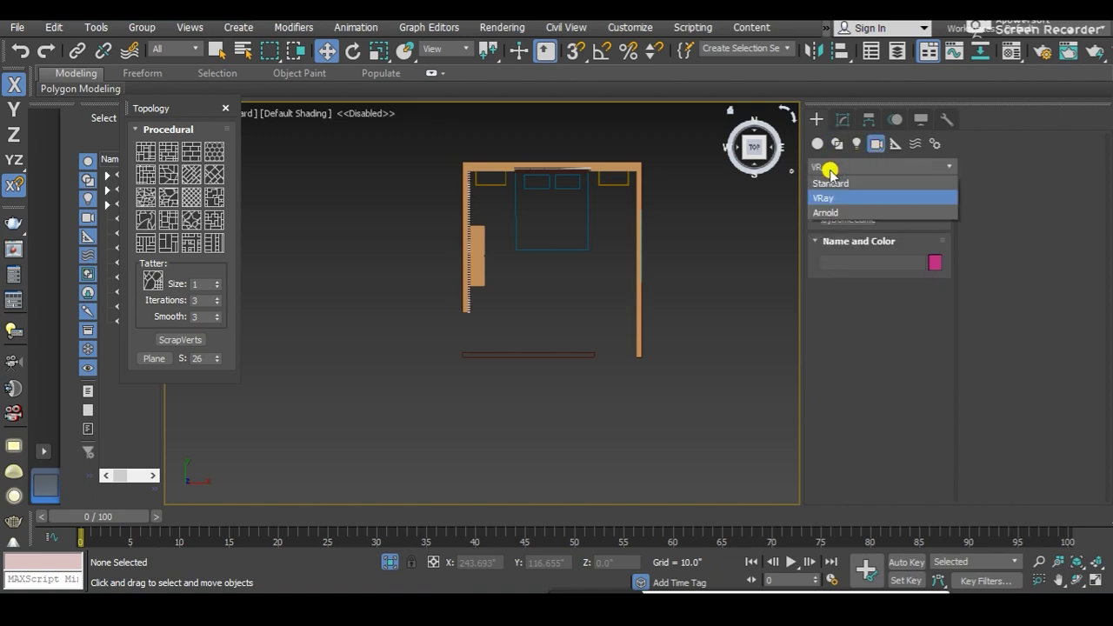
{"action": "left_click", "coordinate": [830, 180]}
Step: Drag a target camera in the Top viewport aimed at the back wall, then orbit to inspect it
{"action": "left_click", "coordinate": [909, 218]}
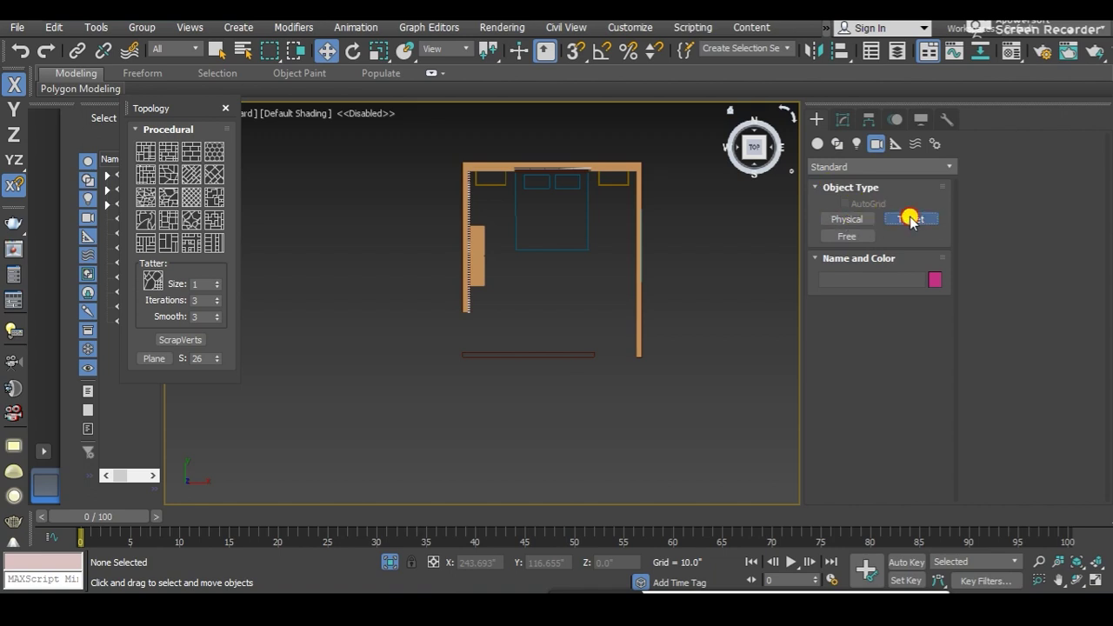
{"action": "scroll", "coordinate": [368, 366], "scroll_direction": "down", "scroll_amount": 2}
{"action": "scroll", "coordinate": [452, 374], "scroll_direction": "down", "scroll_amount": 2}
{"action": "left_click_drag", "start_coordinate": [542, 396], "coordinate": [542, 179]}
{"action": "right_click", "coordinate": [527, 218]}
{"action": "mouse_move", "coordinate": [527, 219]}
{"action": "middle_mouse_down", "text": "alt"}
{"action": "mouse_move", "coordinate": [531, 280]}
{"action": "mouse_move", "coordinate": [580, 288]}
{"action": "mouse_move", "coordinate": [540, 251]}
{"action": "mouse_move", "coordinate": [440, 271]}
{"action": "mouse_move", "coordinate": [654, 338]}
{"action": "mouse_move", "coordinate": [599, 308]}
{"action": "mouse_move", "coordinate": [497, 293]}
{"action": "mouse_move", "coordinate": [509, 277]}
{"action": "middle_mouse_up", "text": "alt"}
{"action": "left_click", "coordinate": [654, 336]}
{"action": "scroll", "coordinate": [495, 326], "scroll_direction": "up", "scroll_amount": 2}
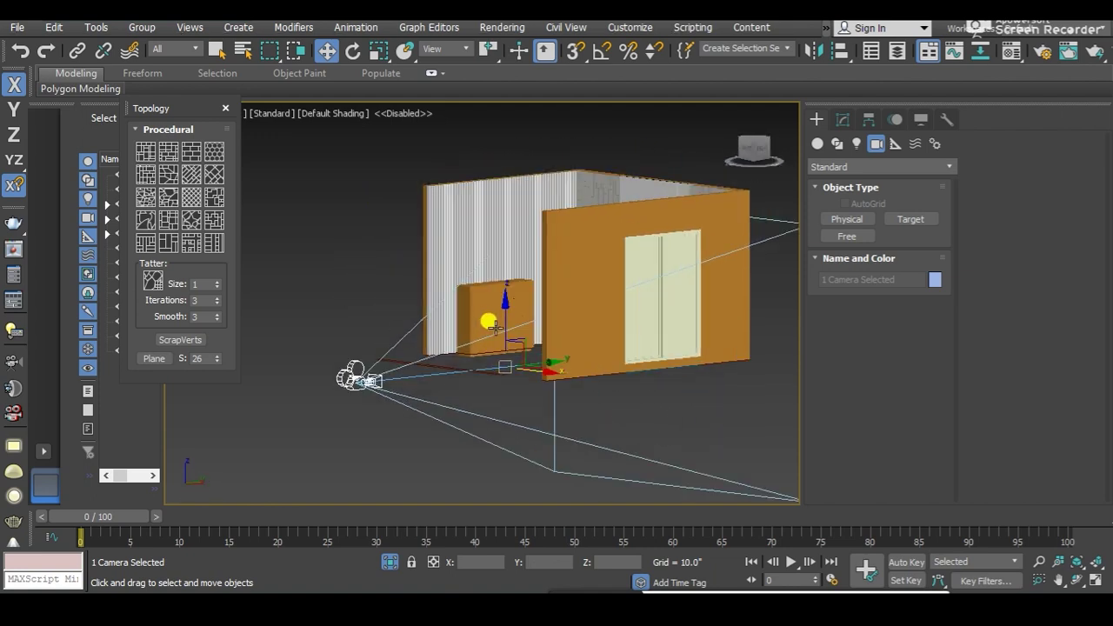
{"action": "mouse_move", "coordinate": [509, 319]}
{"action": "middle_mouse_down", "text": "alt"}
{"action": "mouse_move", "coordinate": [501, 280]}
{"action": "mouse_move", "coordinate": [511, 252]}
{"action": "mouse_move", "coordinate": [517, 265]}
{"action": "mouse_move", "coordinate": [531, 240]}
{"action": "mouse_move", "coordinate": [549, 286]}
{"action": "mouse_move", "coordinate": [403, 290]}
{"action": "mouse_move", "coordinate": [347, 202]}
{"action": "mouse_move", "coordinate": [475, 322]}
{"action": "mouse_move", "coordinate": [487, 156]}
{"action": "mouse_move", "coordinate": [442, 351]}
{"action": "mouse_move", "coordinate": [500, 259]}
{"action": "mouse_move", "coordinate": [418, 362]}
{"action": "mouse_move", "coordinate": [512, 353]}
{"action": "mouse_move", "coordinate": [450, 380]}
{"action": "mouse_move", "coordinate": [346, 358]}
{"action": "mouse_move", "coordinate": [298, 323]}
{"action": "mouse_move", "coordinate": [490, 318]}
{"action": "mouse_move", "coordinate": [439, 305]}
{"action": "mouse_move", "coordinate": [356, 328]}
{"action": "mouse_move", "coordinate": [574, 290]}
{"action": "mouse_move", "coordinate": [582, 248]}
{"action": "middle_mouse_up", "text": "alt"}
{"action": "mouse_move", "coordinate": [523, 282]}
{"action": "middle_mouse_down", "text": "alt"}
{"action": "mouse_move", "coordinate": [582, 315]}
{"action": "mouse_move", "coordinate": [321, 377]}
{"action": "mouse_move", "coordinate": [606, 313]}
{"action": "mouse_move", "coordinate": [556, 345]}
{"action": "mouse_move", "coordinate": [566, 378]}
{"action": "mouse_move", "coordinate": [579, 325]}
{"action": "mouse_move", "coordinate": [634, 327]}
{"action": "mouse_move", "coordinate": [580, 321]}
{"action": "middle_mouse_up", "text": "alt"}
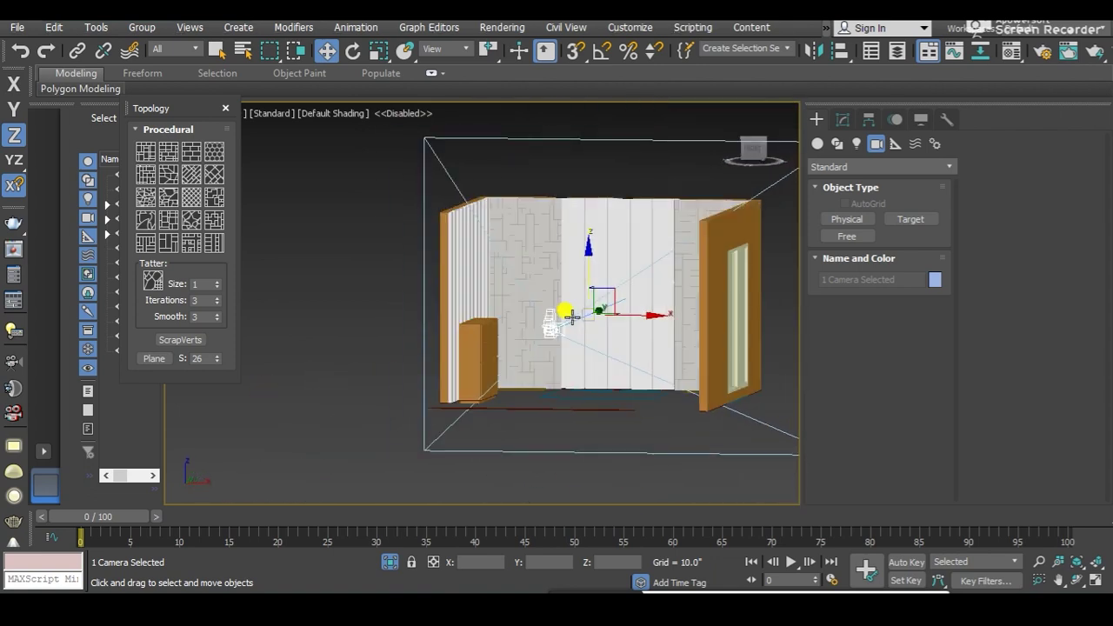
Step: View through Camera001 and dolly it back to frame the grooved wall, dresser and door
{"action": "key", "text": "c"}
{"action": "key", "text": "p"}
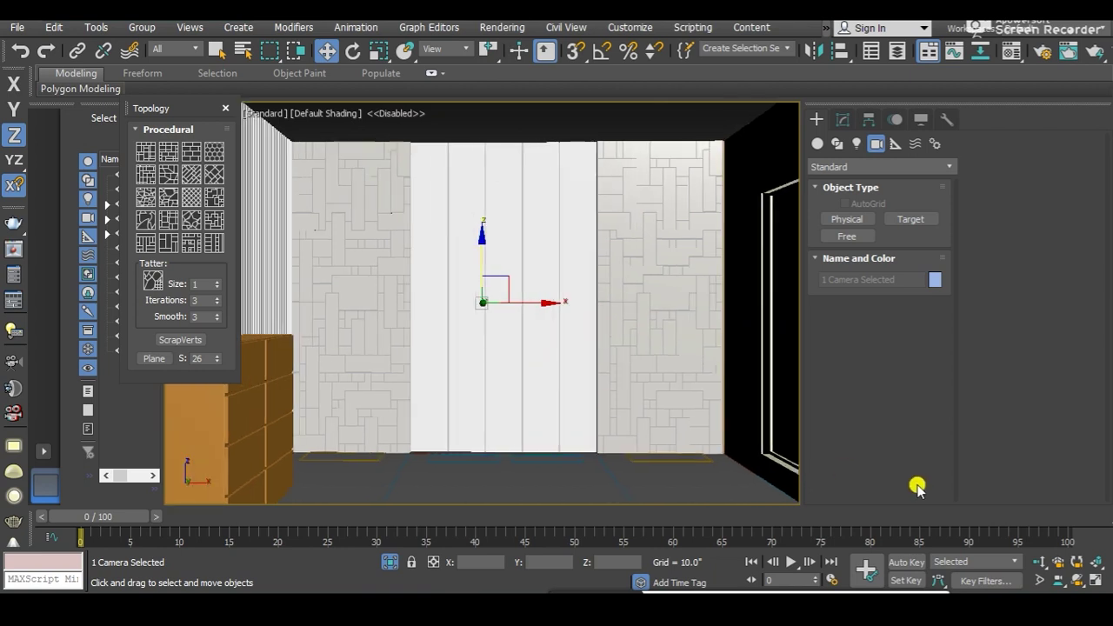
{"action": "scroll", "coordinate": [674, 442], "scroll_direction": "down", "scroll_amount": 2}
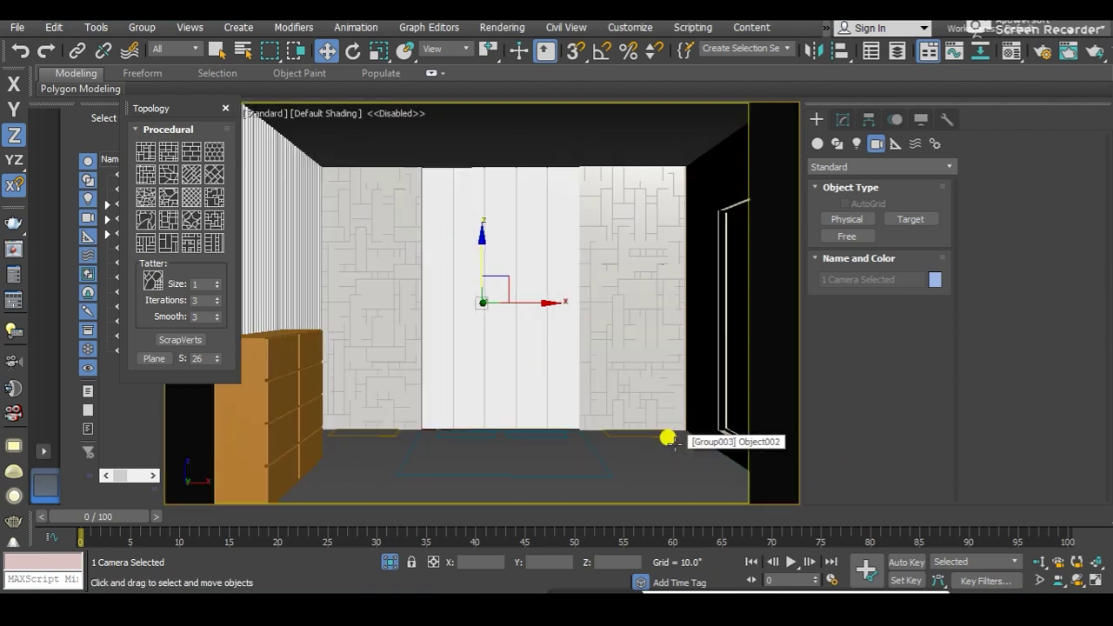
{"action": "left_click", "coordinate": [1046, 563]}
{"action": "mouse_move", "coordinate": [621, 362]}
{"action": "left_mouse_down"}
{"action": "mouse_move", "coordinate": [627, 384]}
{"action": "mouse_move", "coordinate": [638, 380]}
{"action": "mouse_move", "coordinate": [631, 373]}
{"action": "mouse_move", "coordinate": [631, 392]}
{"action": "left_mouse_up"}
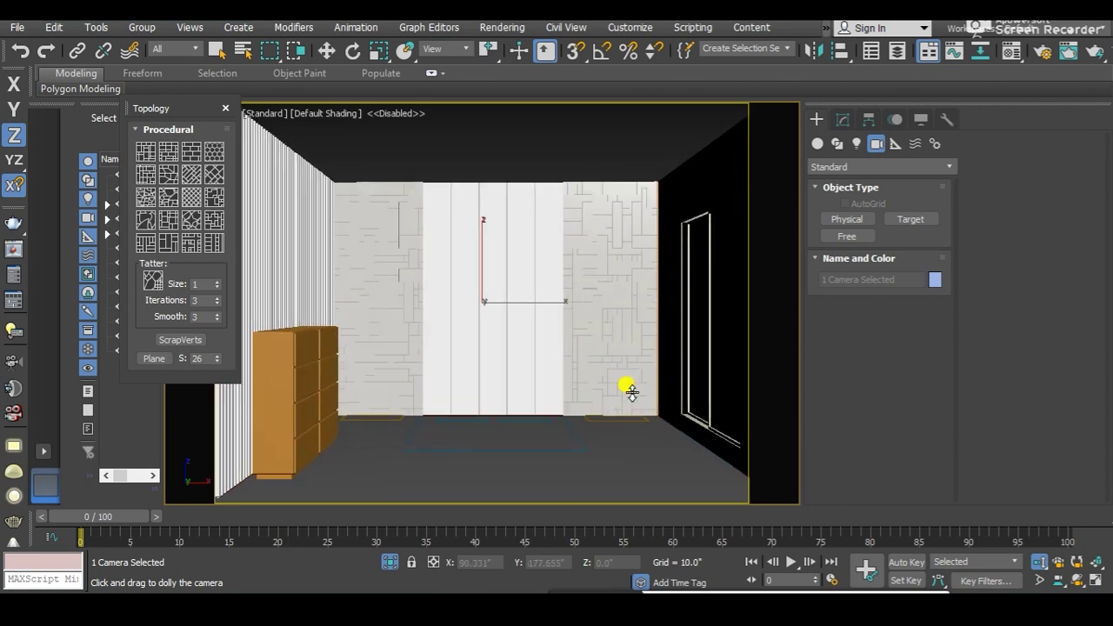
{"action": "left_click_drag", "start_coordinate": [533, 341], "coordinate": [531, 342]}
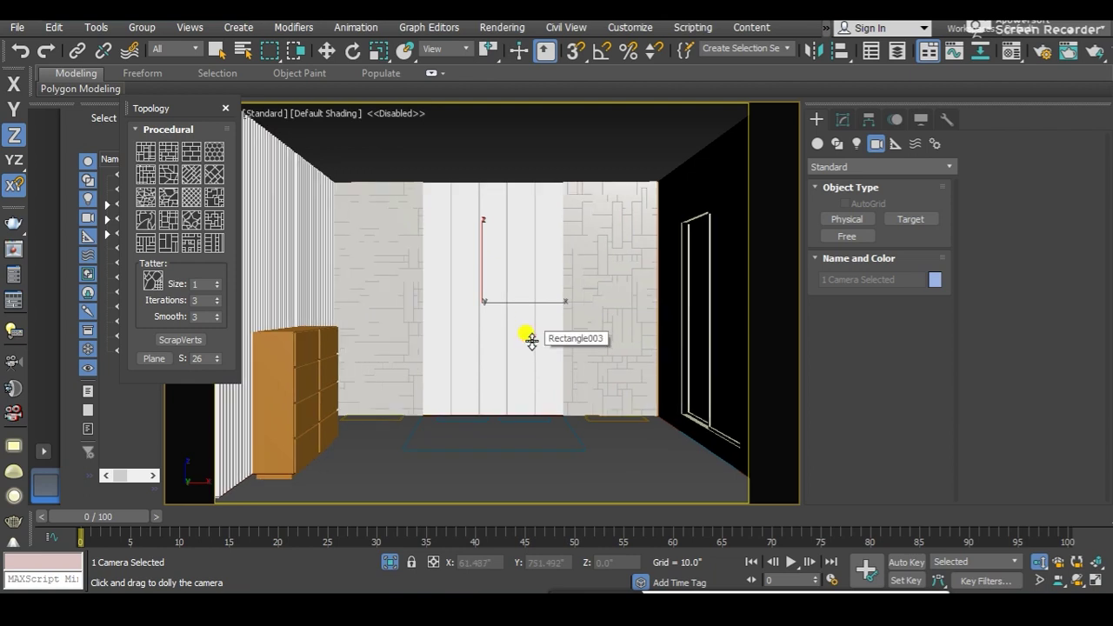